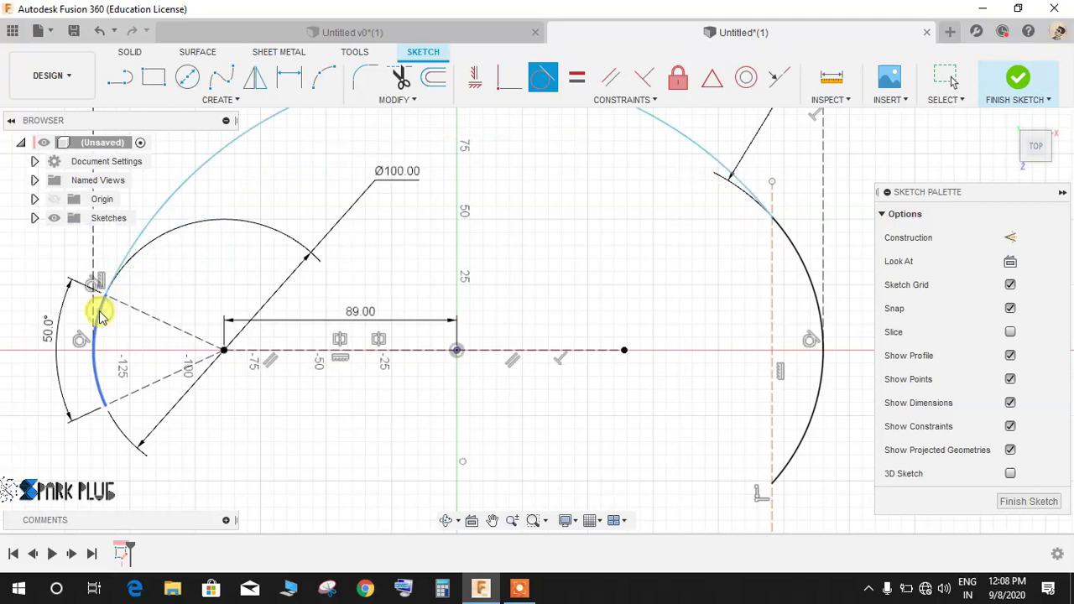
Step: Make the large upper arc tangent to the right-hand R76 arc
click(699, 148)
click(788, 234)
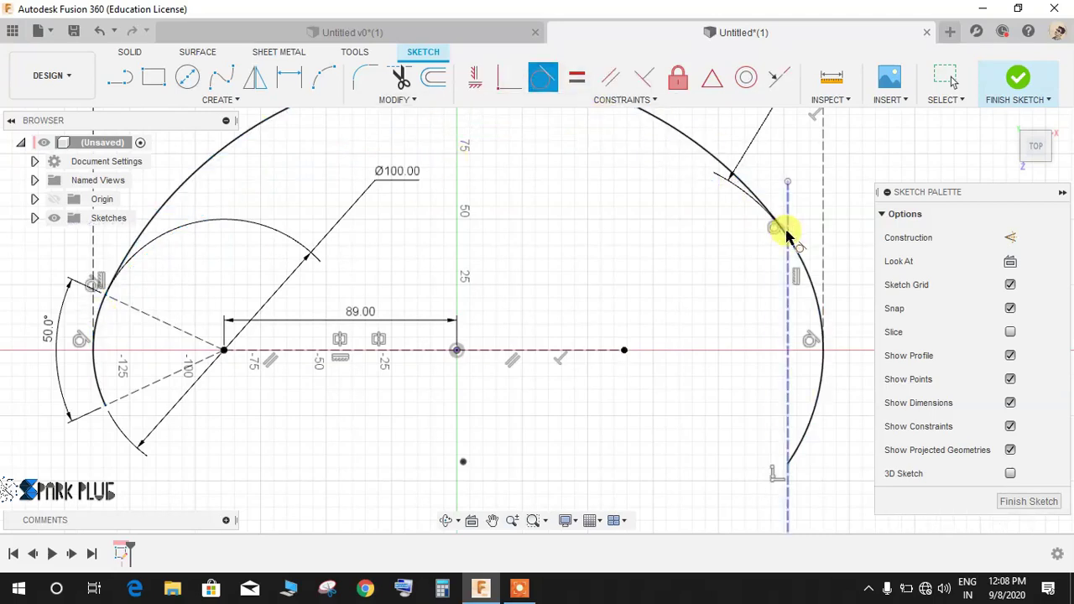
scroll(654, 247, down, 3)
scroll(692, 276, up, 3)
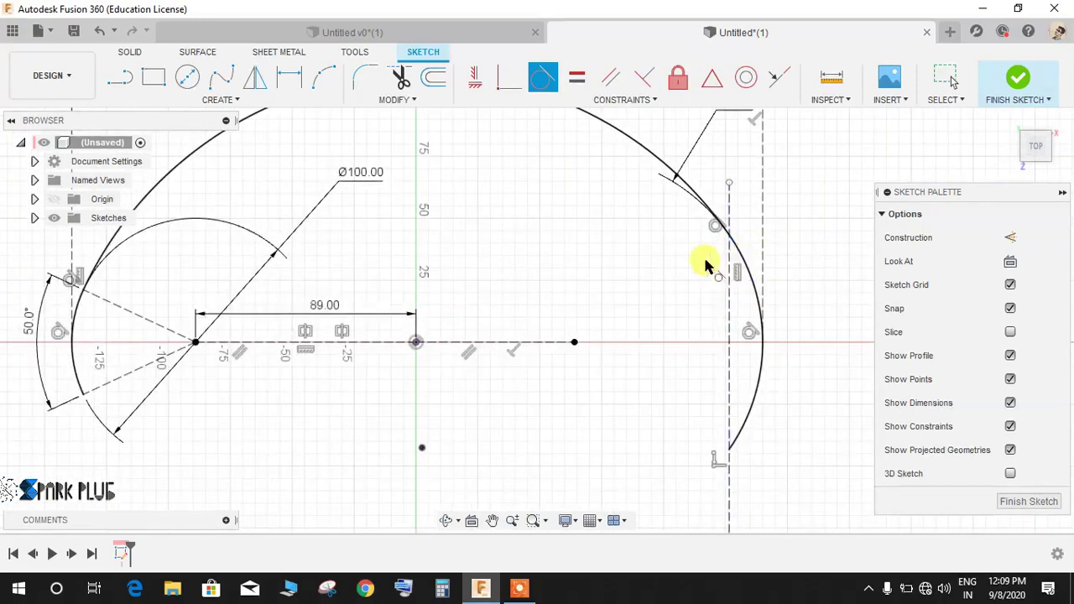
scroll(728, 273, down, 4)
key(Escape)
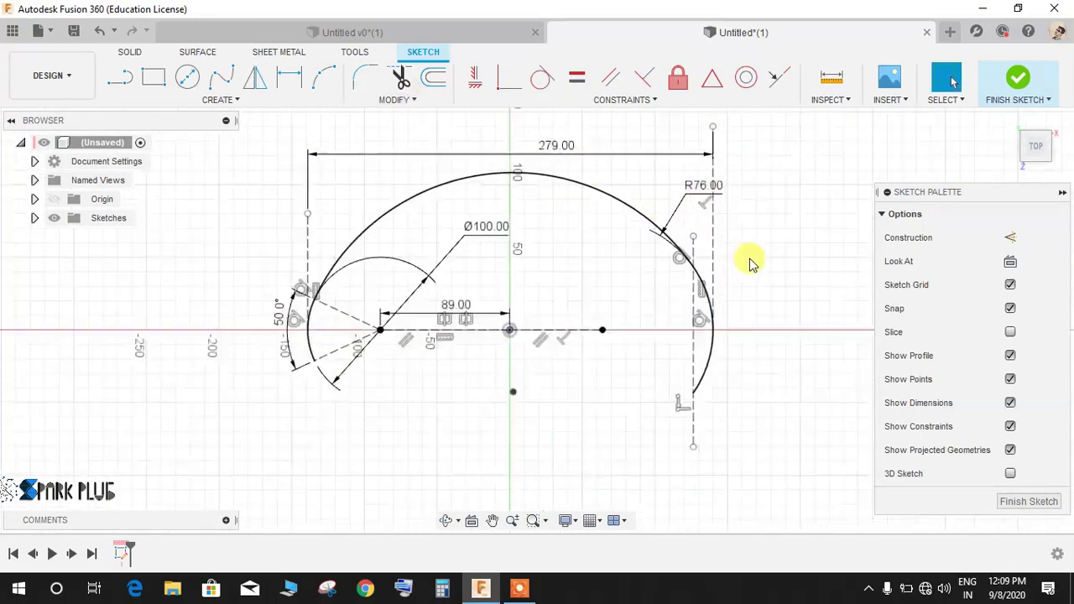
scroll(751, 263, up, 2)
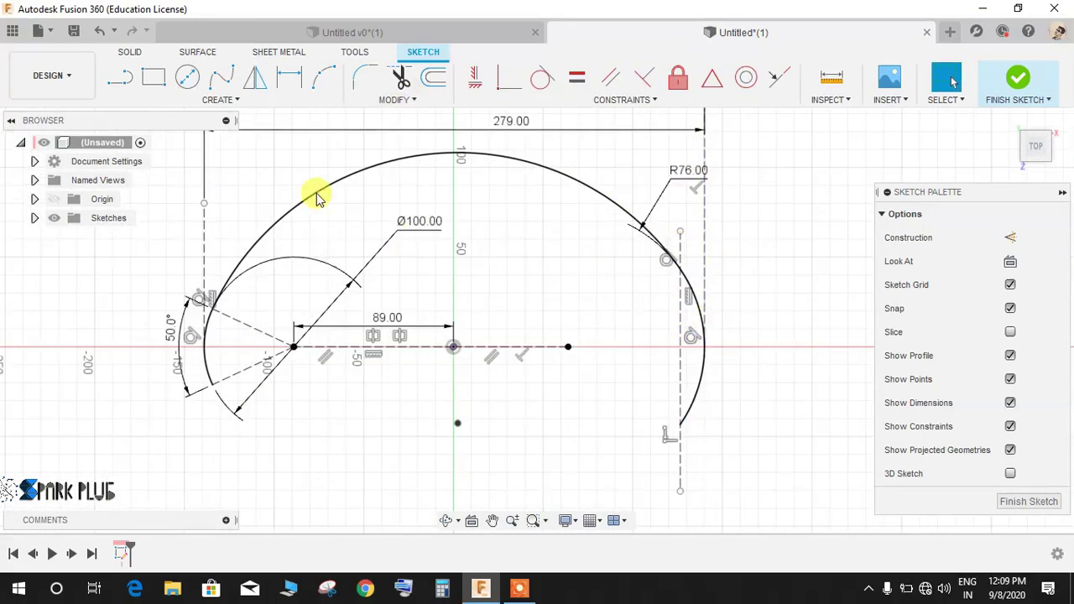
Step: Mirror the large upper arc about the horizontal construction centreline to close the egg-shaped outline
click(255, 78)
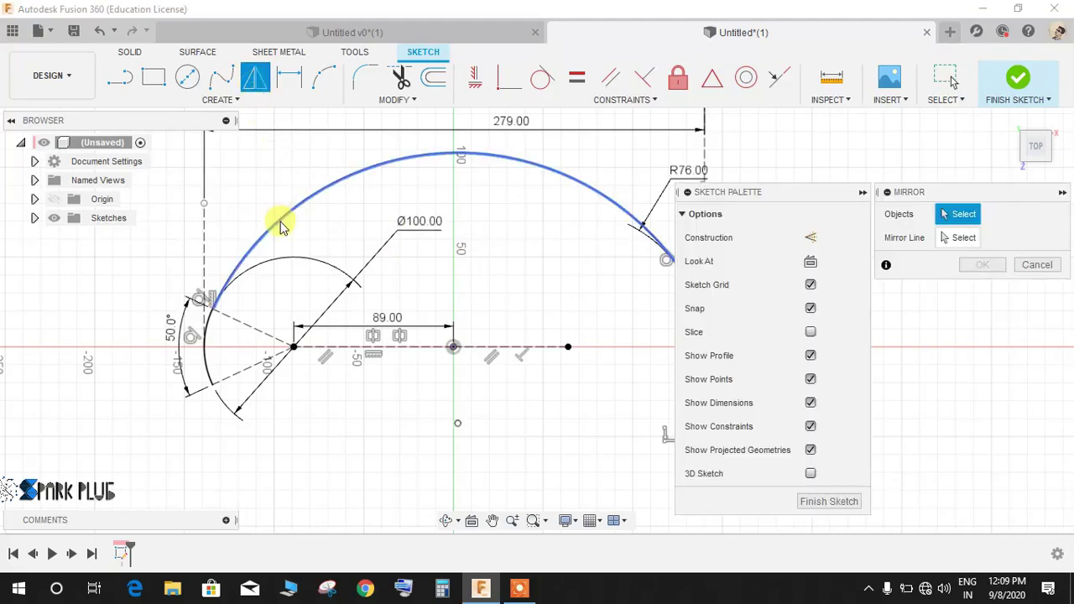
click(282, 216)
click(954, 239)
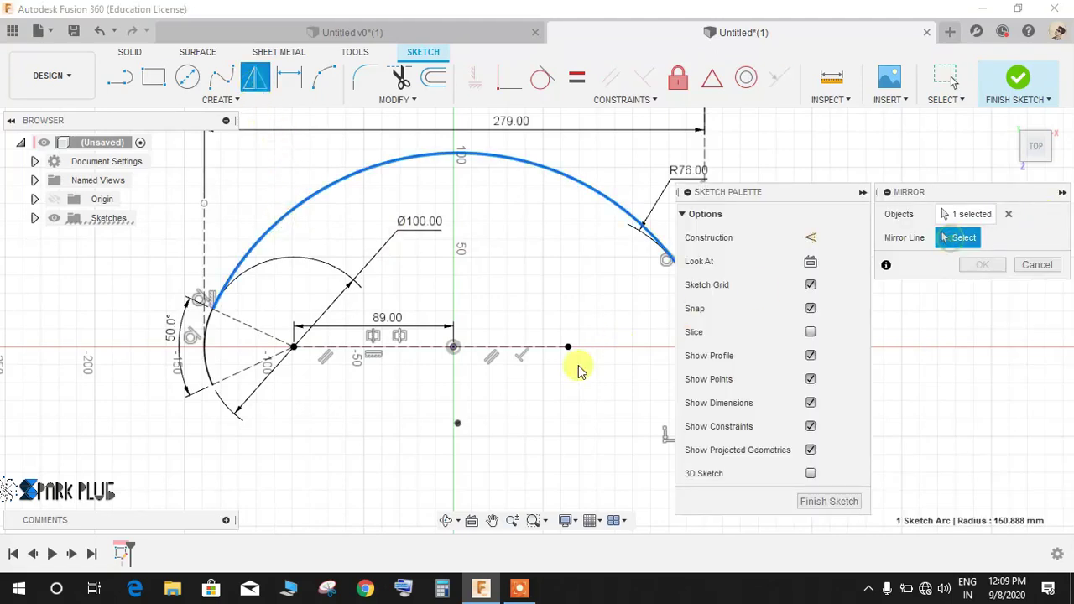
click(494, 348)
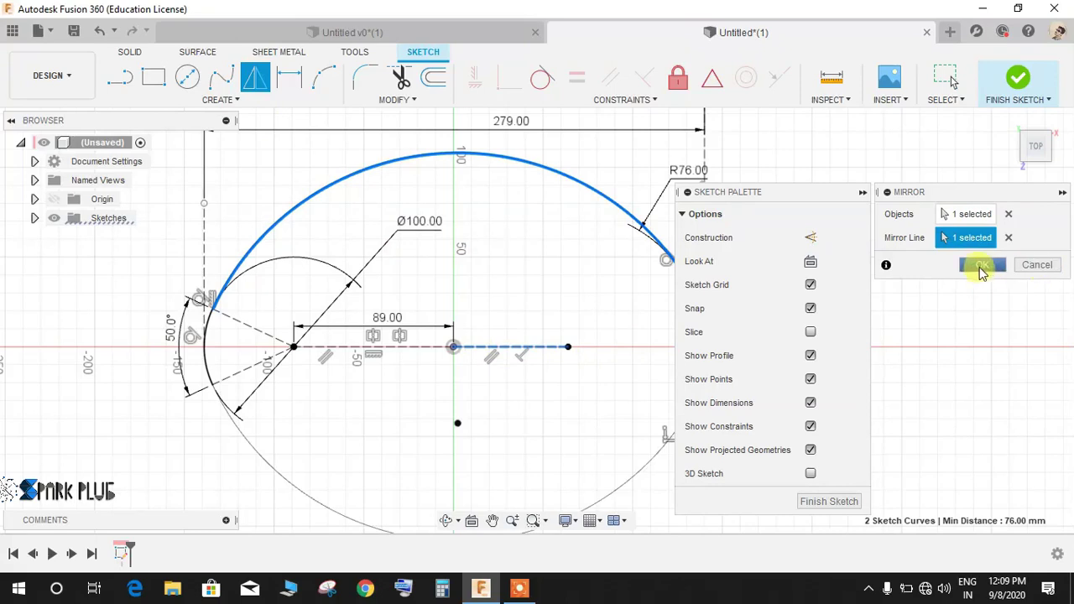
click(977, 264)
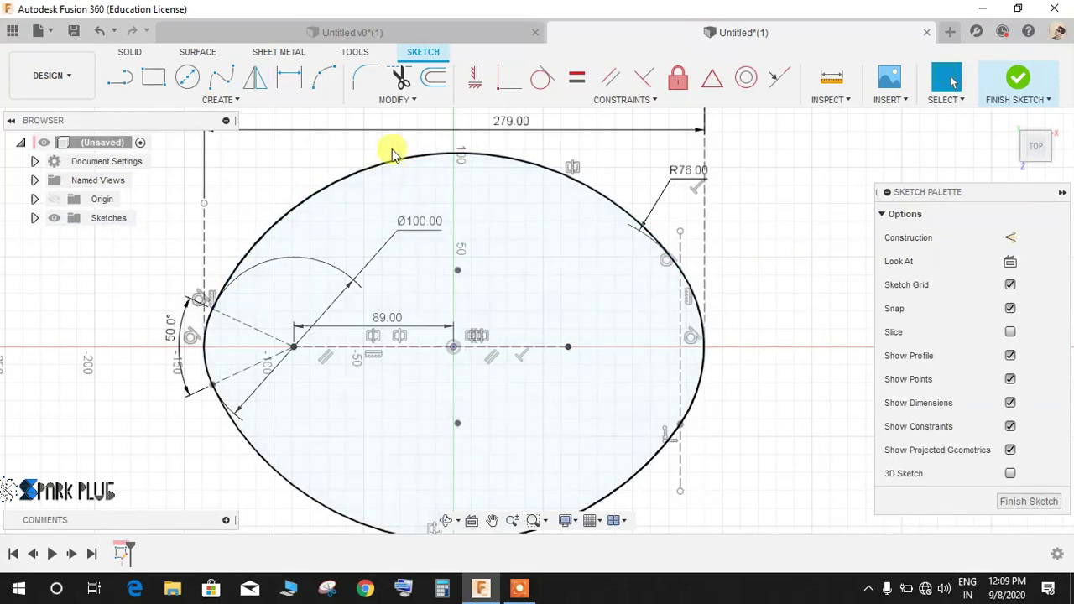
Step: Break the small left-end arc where it touches the vertical tangent construction line on the horizontal axis
click(410, 100)
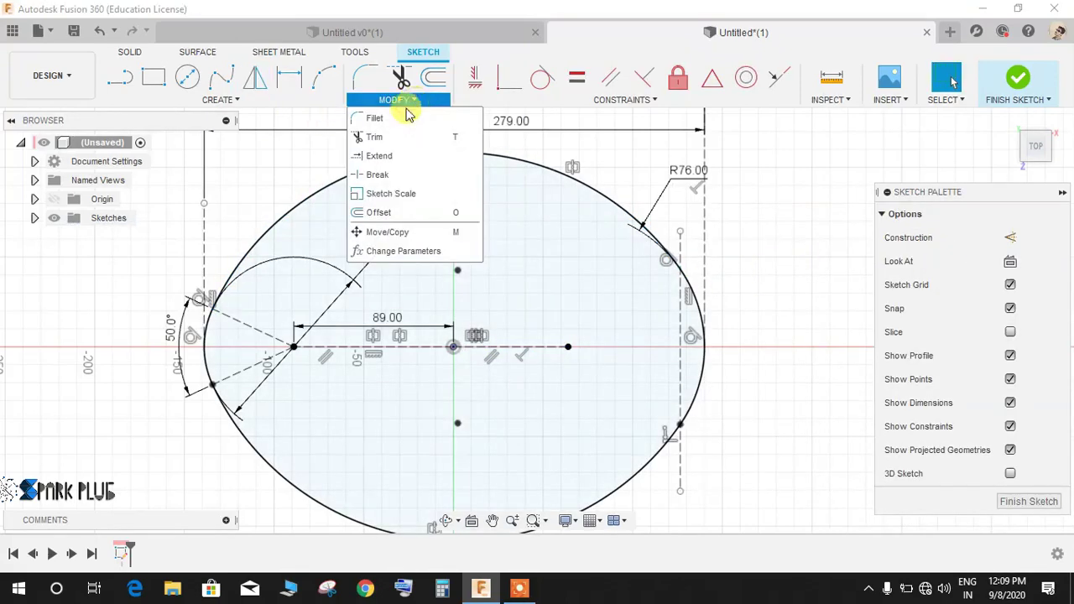
click(377, 175)
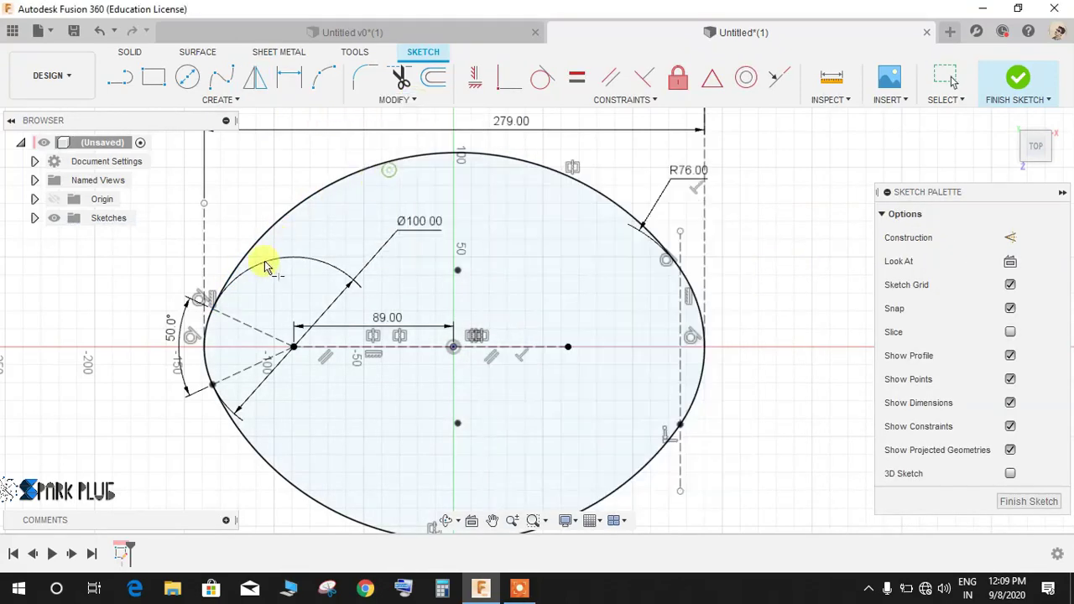
click(210, 327)
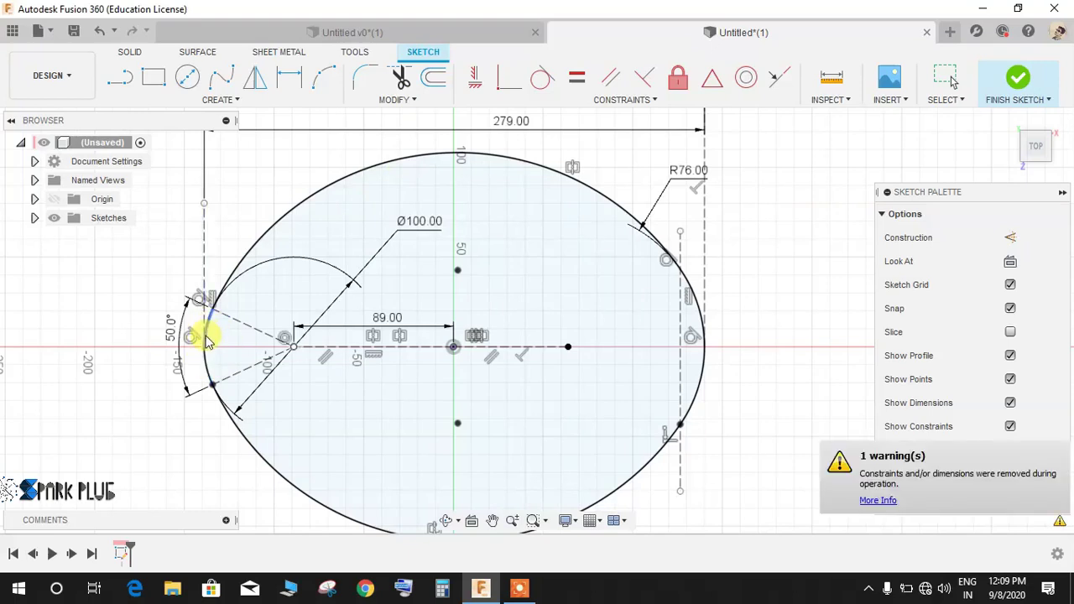
scroll(201, 337, up, 3)
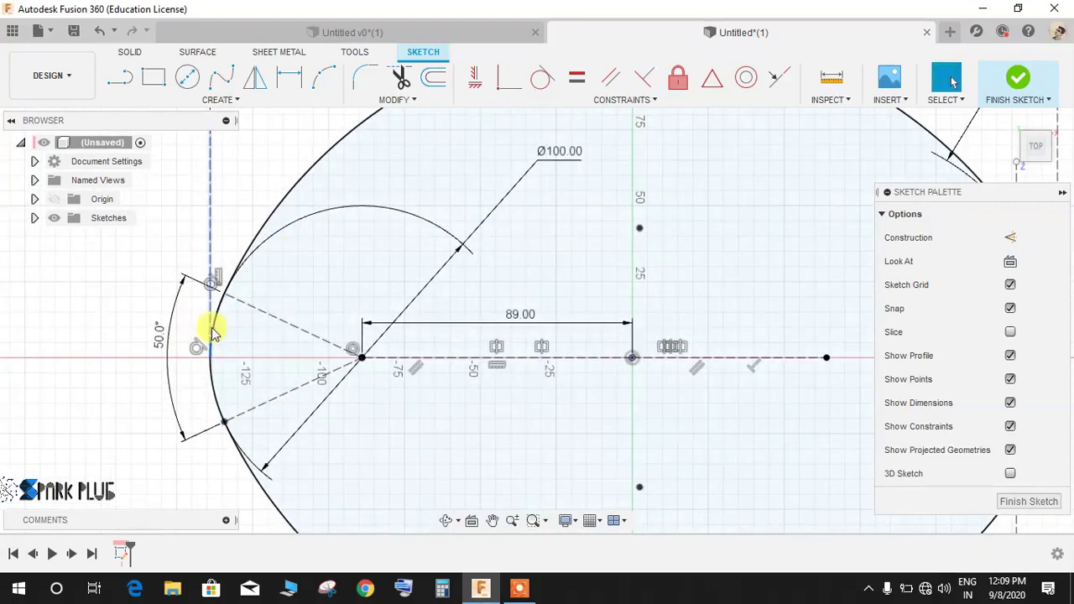
scroll(219, 359, down, 3)
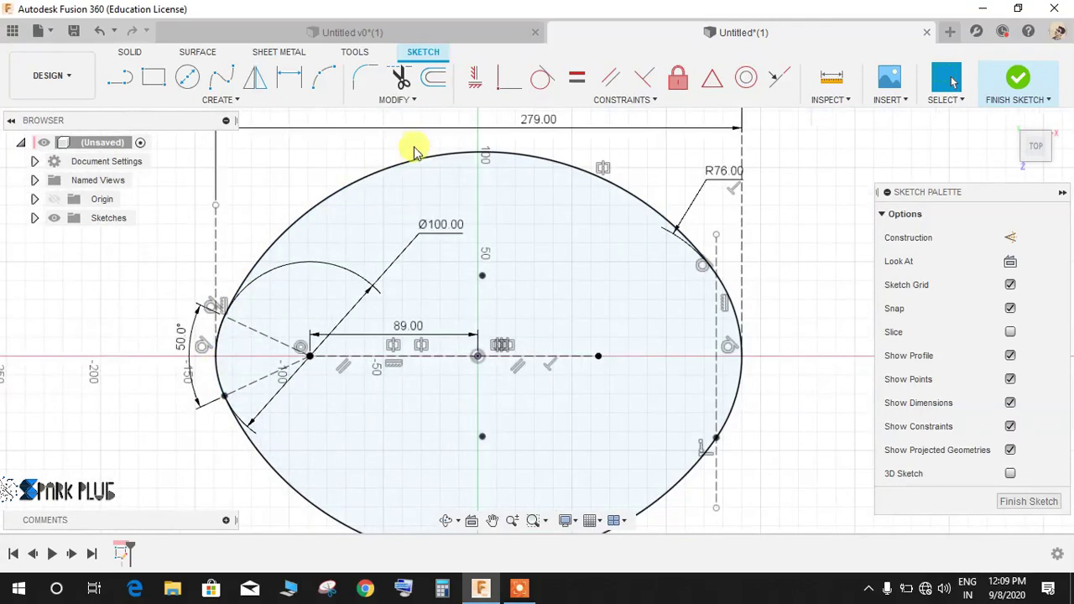
Step: Break the R76 right-end arc at its tangent point on the horizontal axis
click(392, 100)
click(377, 173)
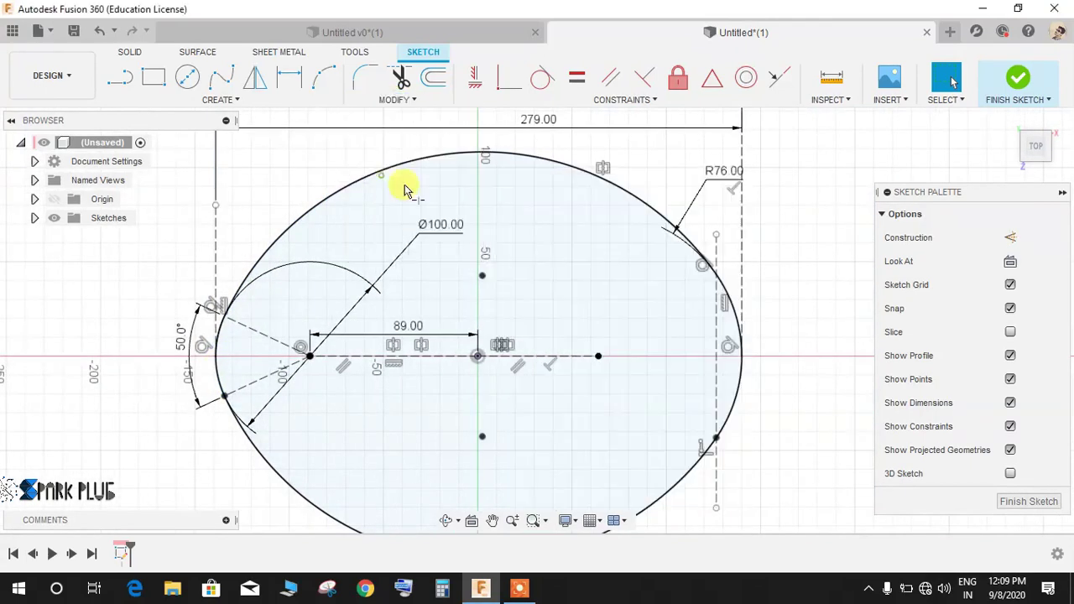
click(725, 292)
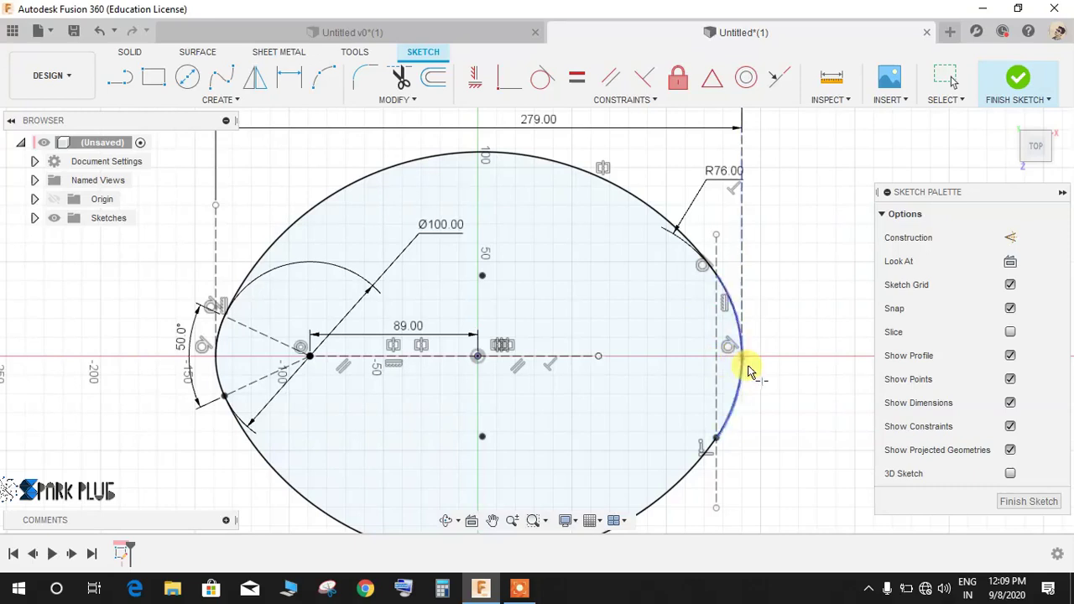
click(733, 321)
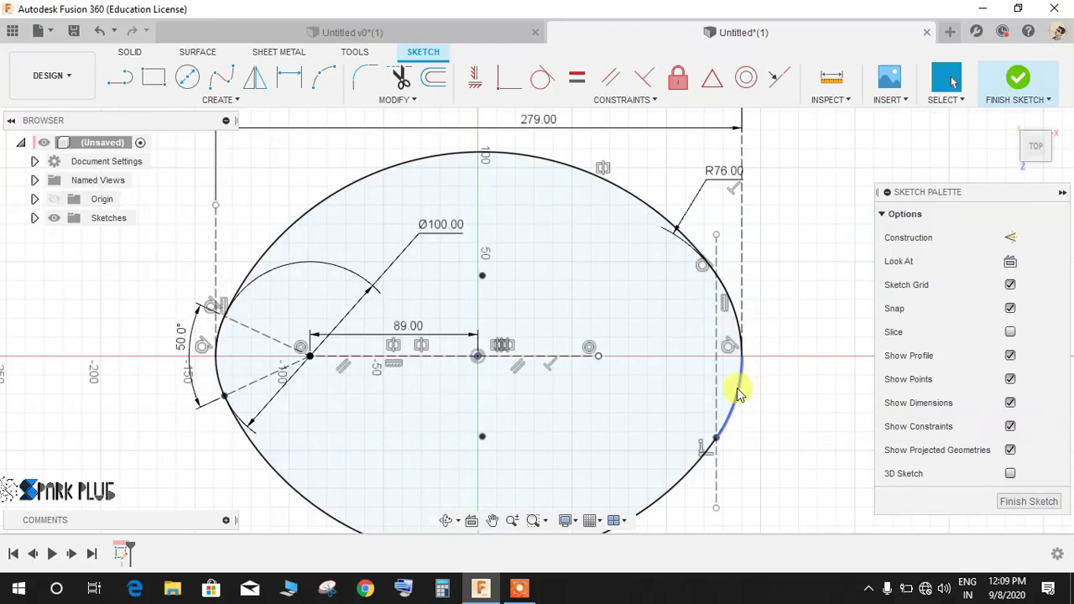
Step: Finish the outline sketch and start a new sketch on the front origin plane
click(1017, 81)
scroll(643, 305, down, 3)
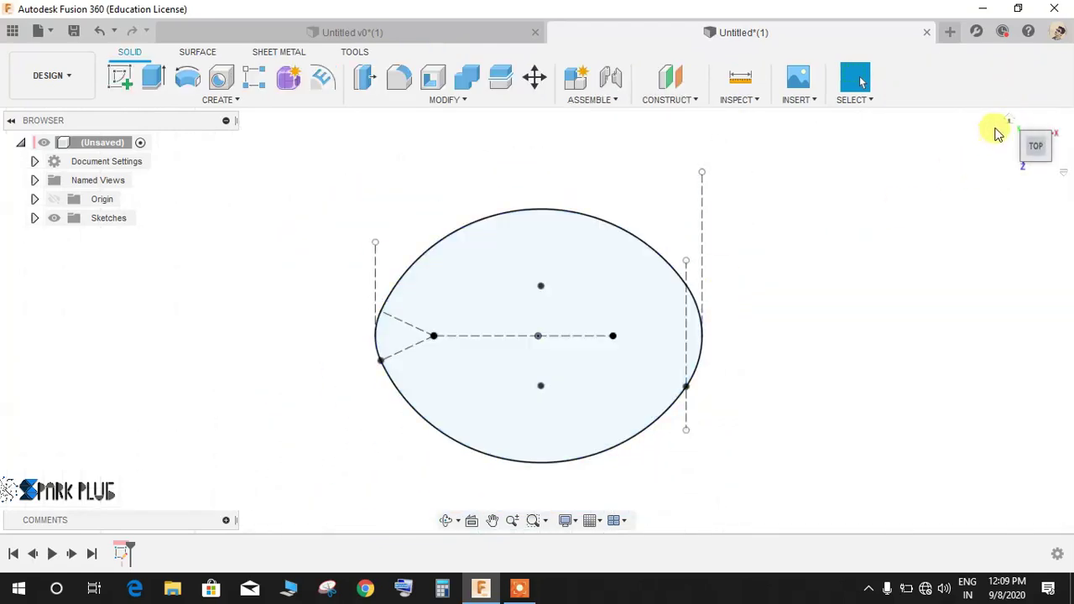
click(1008, 124)
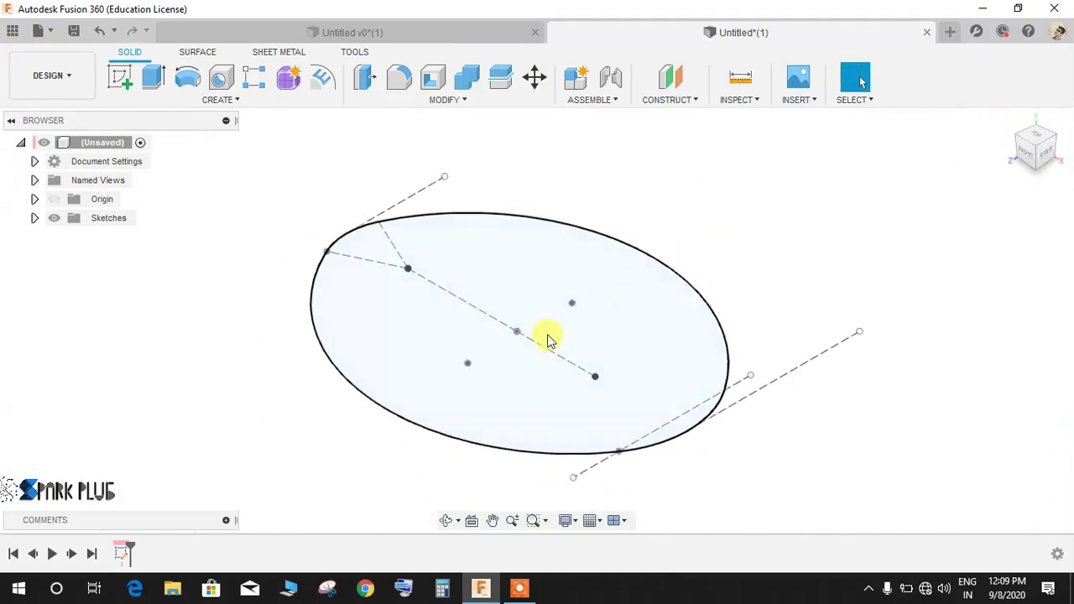
key(F4)
drag(559, 382, 621, 374)
key(Escape)
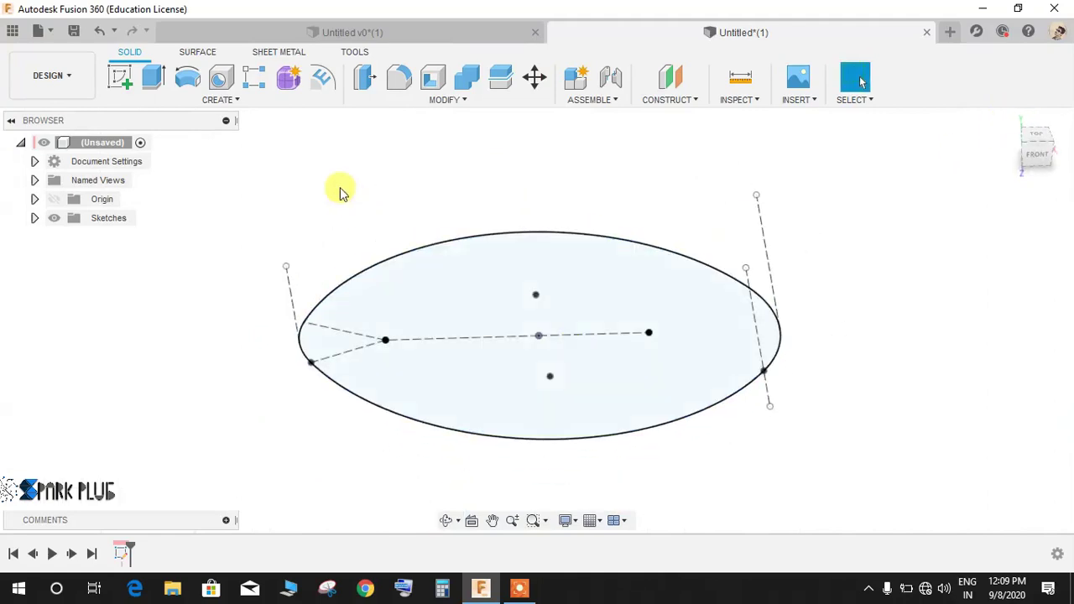
click(120, 80)
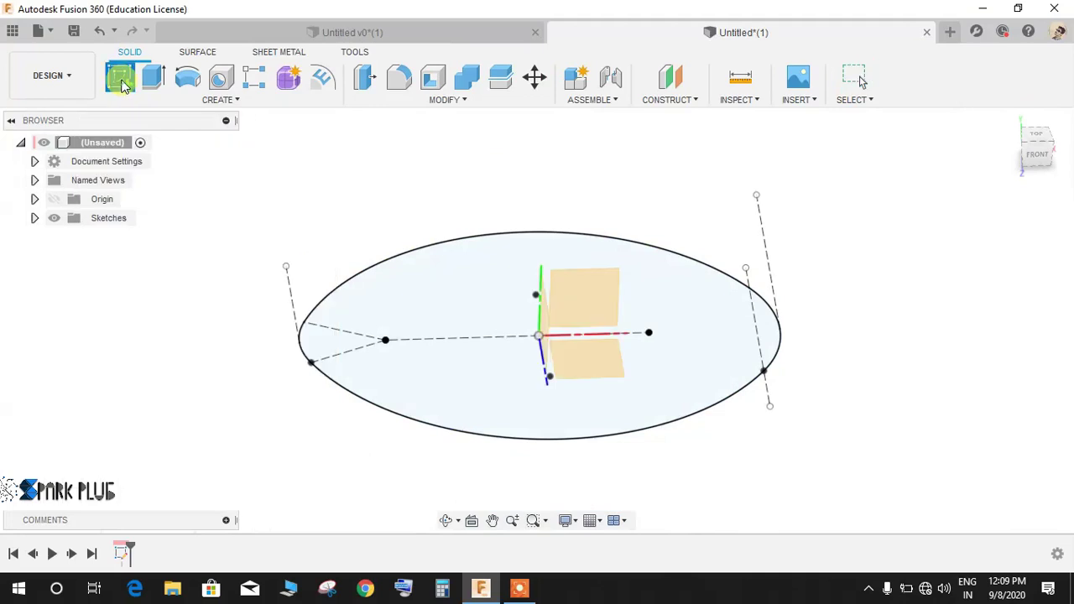
click(575, 287)
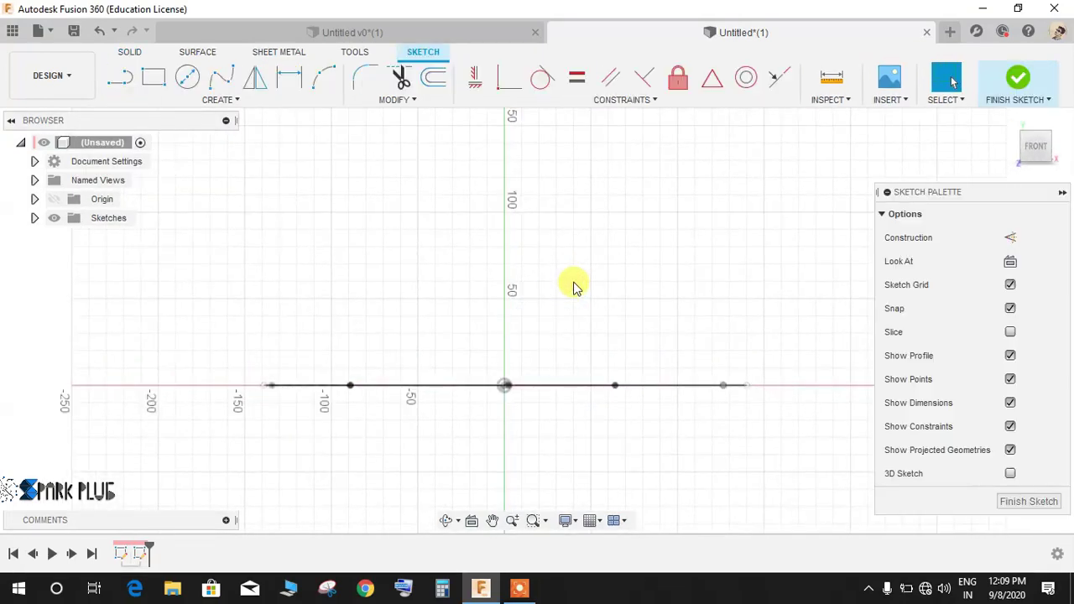
Step: Save the design as Untitled in the default project location
key(ctrl+s)
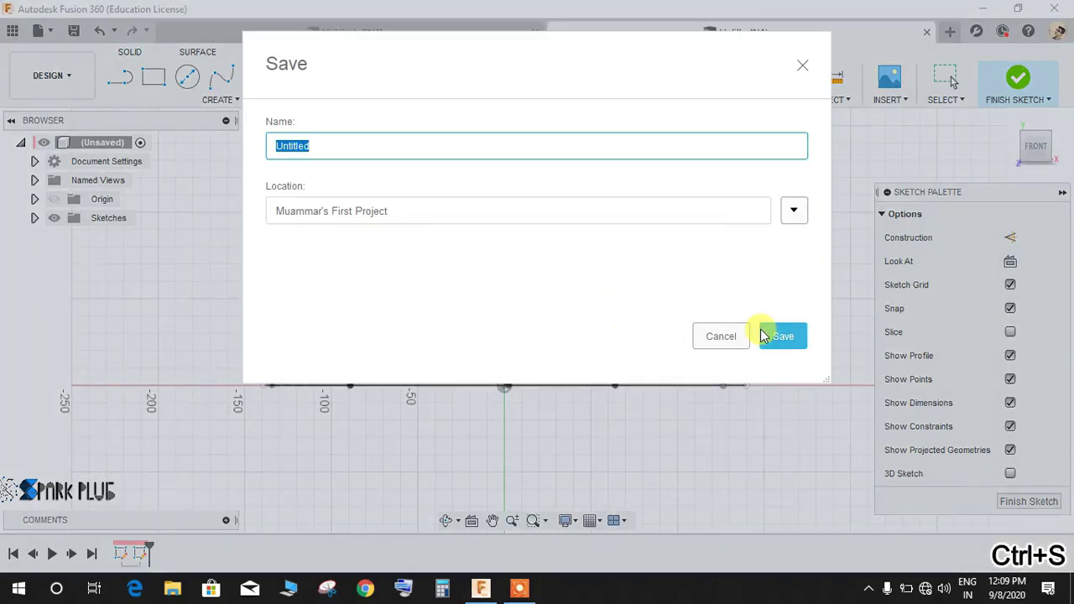
click(780, 335)
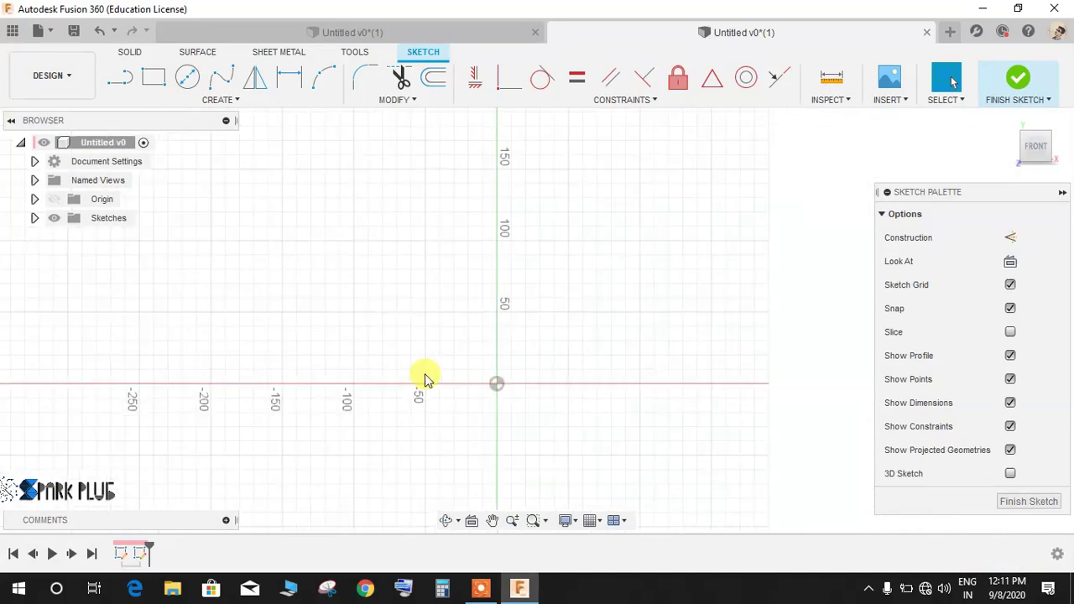
Step: Draw a horizontal construction line about 80 mm above the origin, crossing the vertical axis
scroll(424, 379, up, 3)
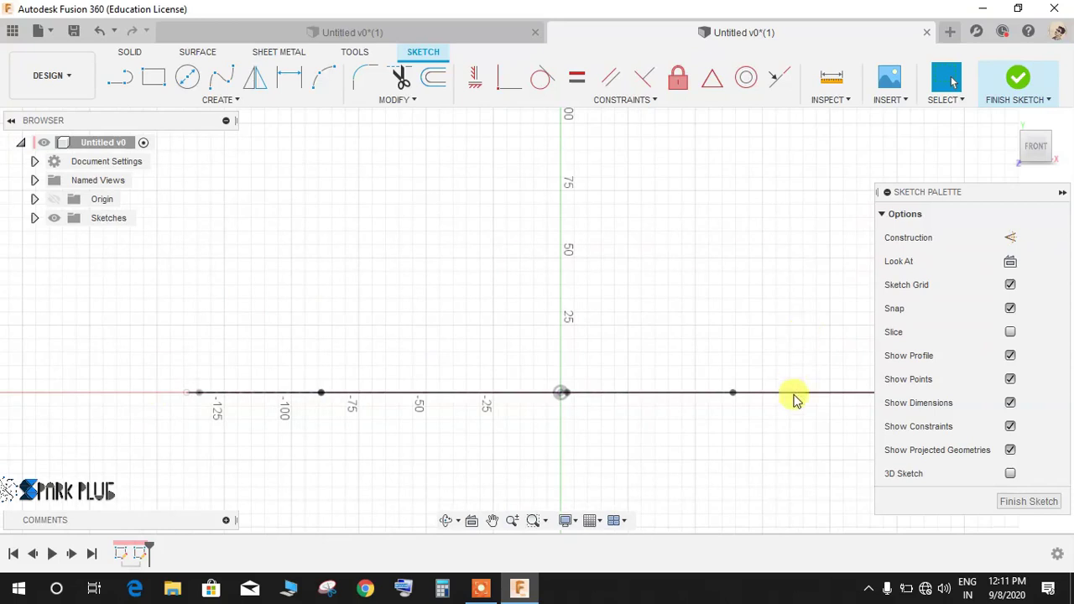
scroll(623, 367, down, 2)
middle_drag(677, 350, 568, 343)
scroll(572, 352, up, 1)
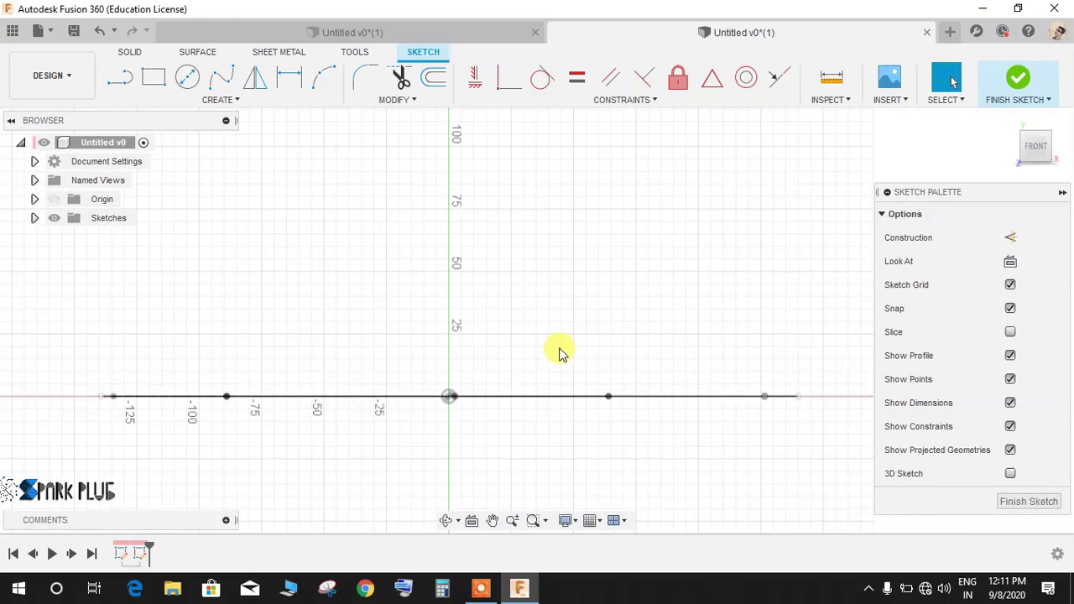
click(119, 77)
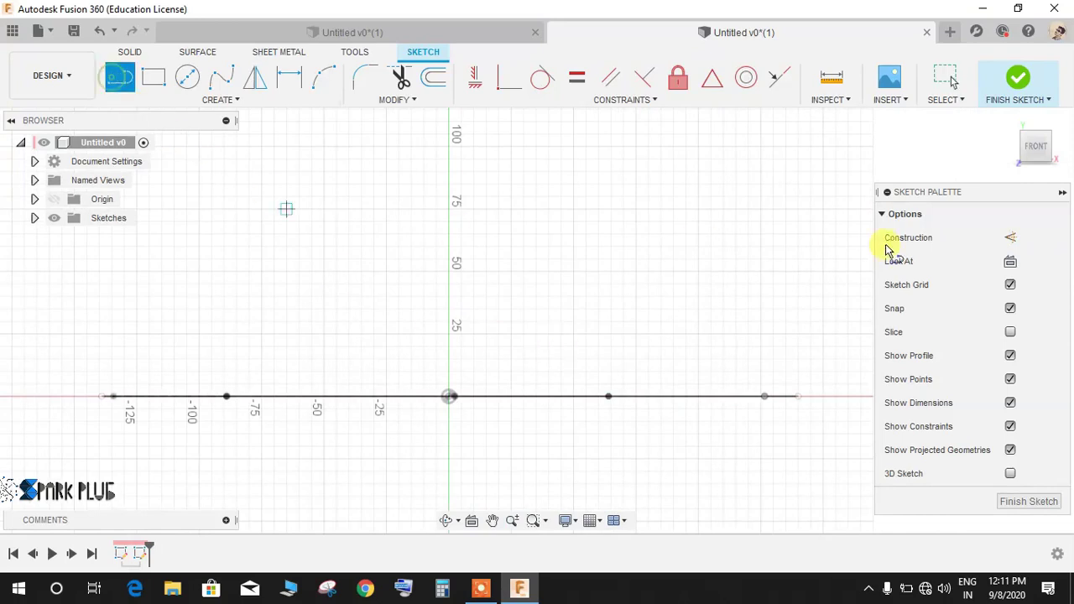
click(1010, 237)
click(298, 196)
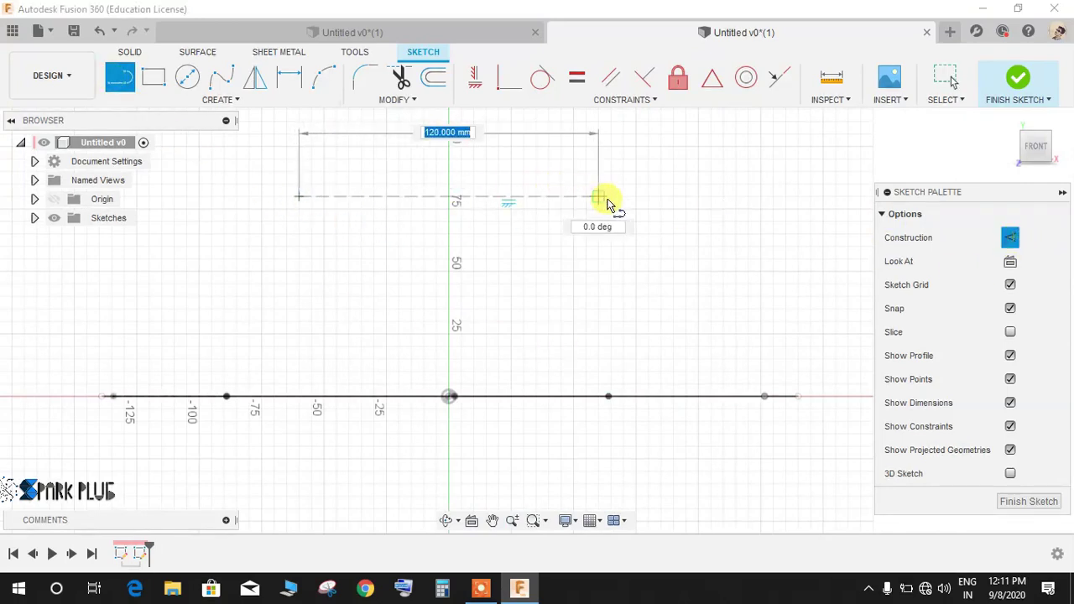
click(610, 197)
key(Escape)
Step: Dimension the construction line's height above the origin as 101 mm
key(d)
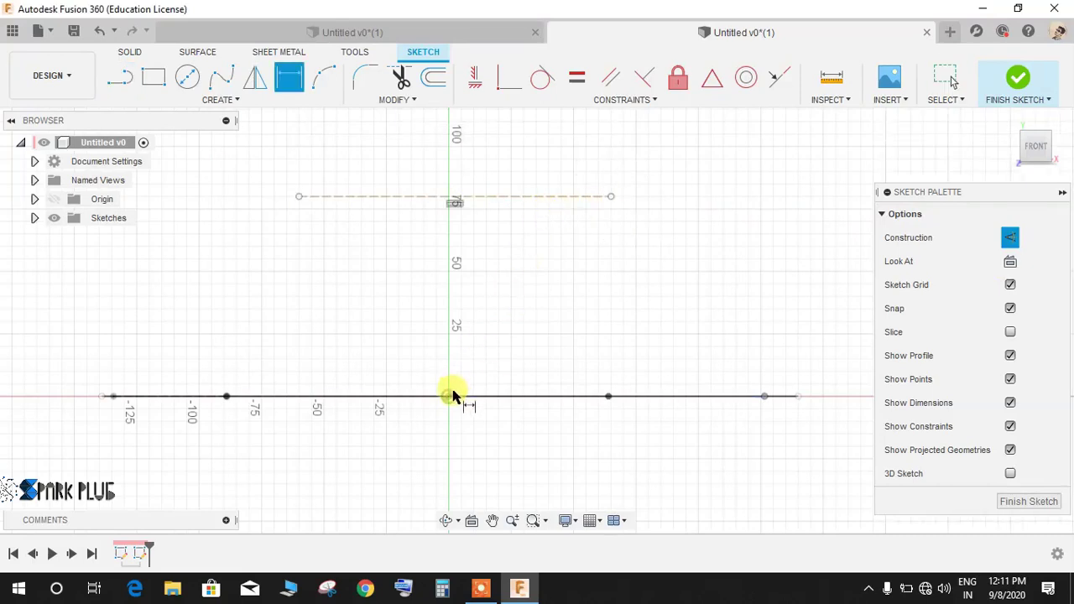
click(448, 395)
click(503, 198)
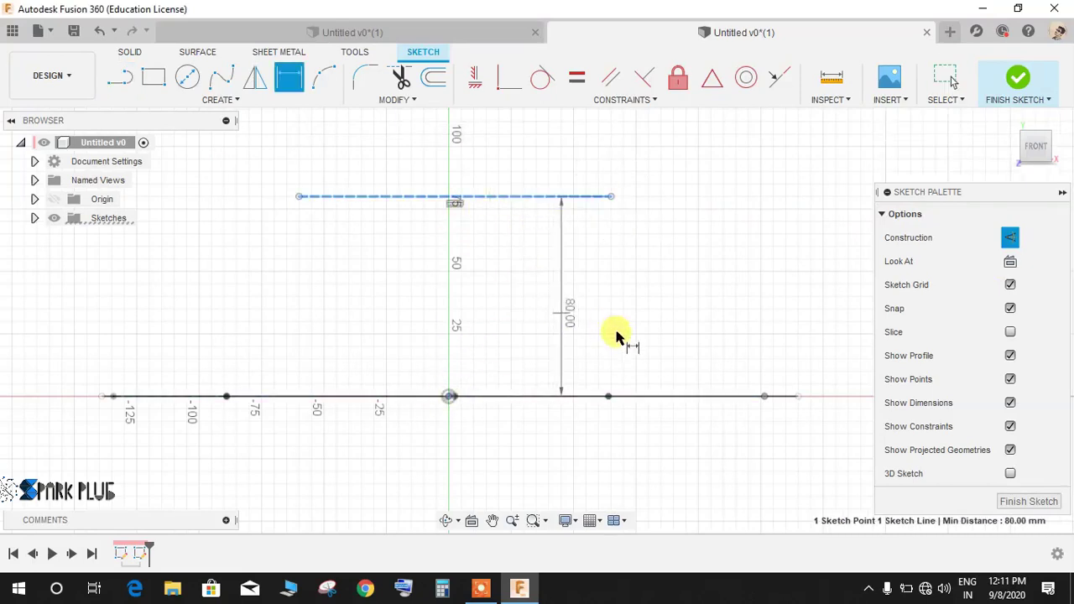
click(637, 330)
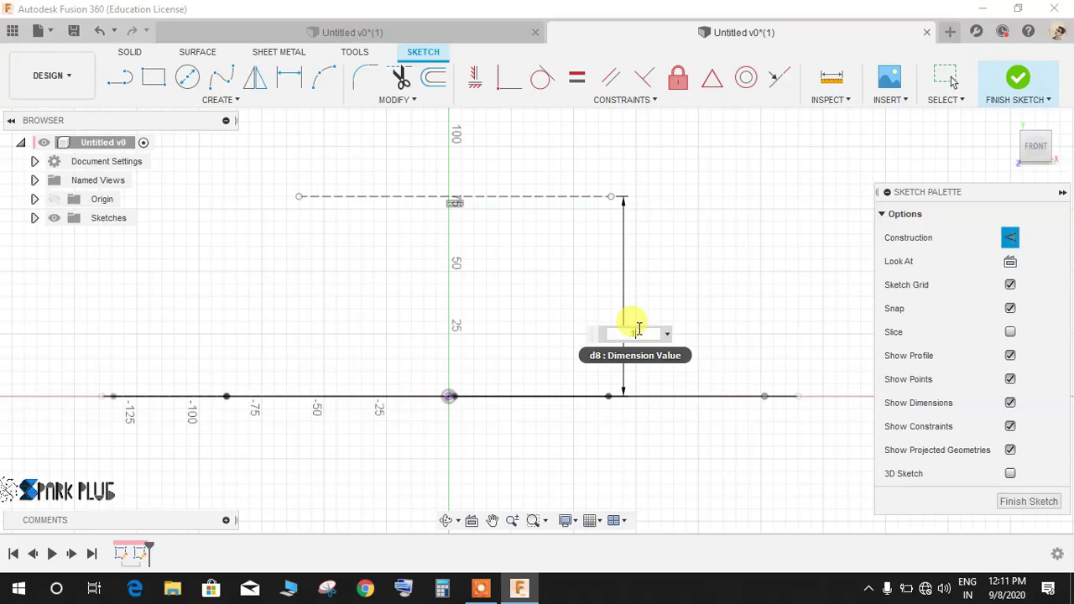
text(101)
key(Return)
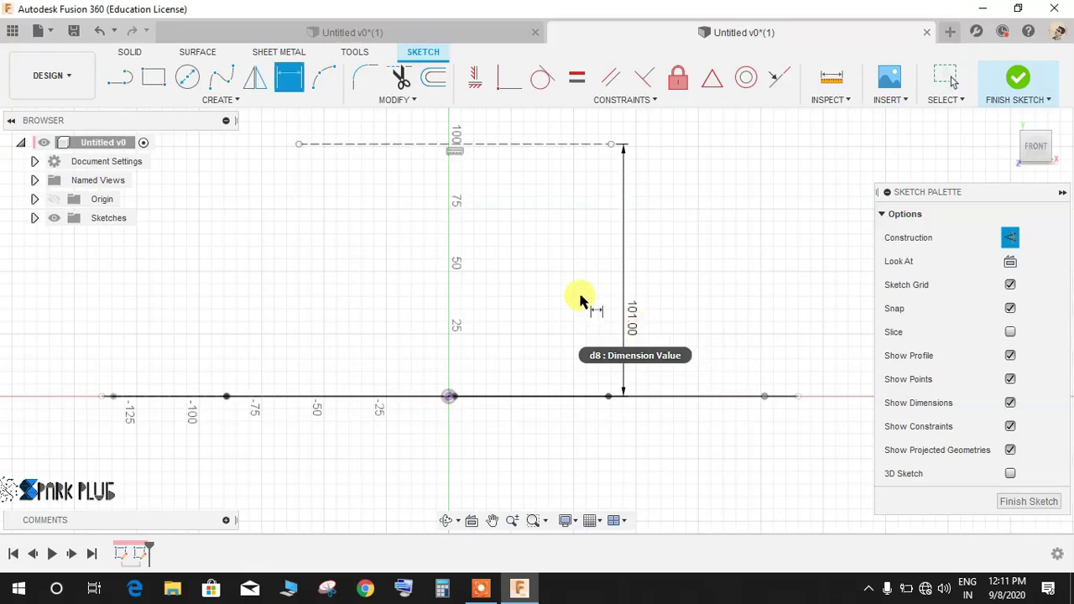
key(Escape)
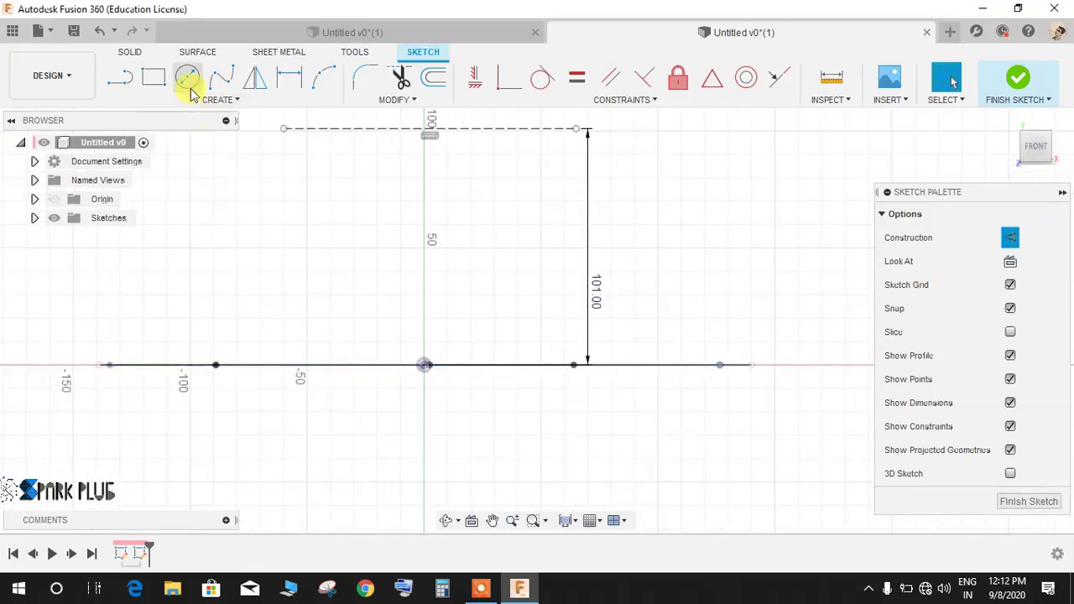
Step: Draw a centre-point arc in normal, non-construction linework above the left end of the edge-on outline, centred between that end and the vertical axis
click(208, 100)
mouse_move(187, 170)
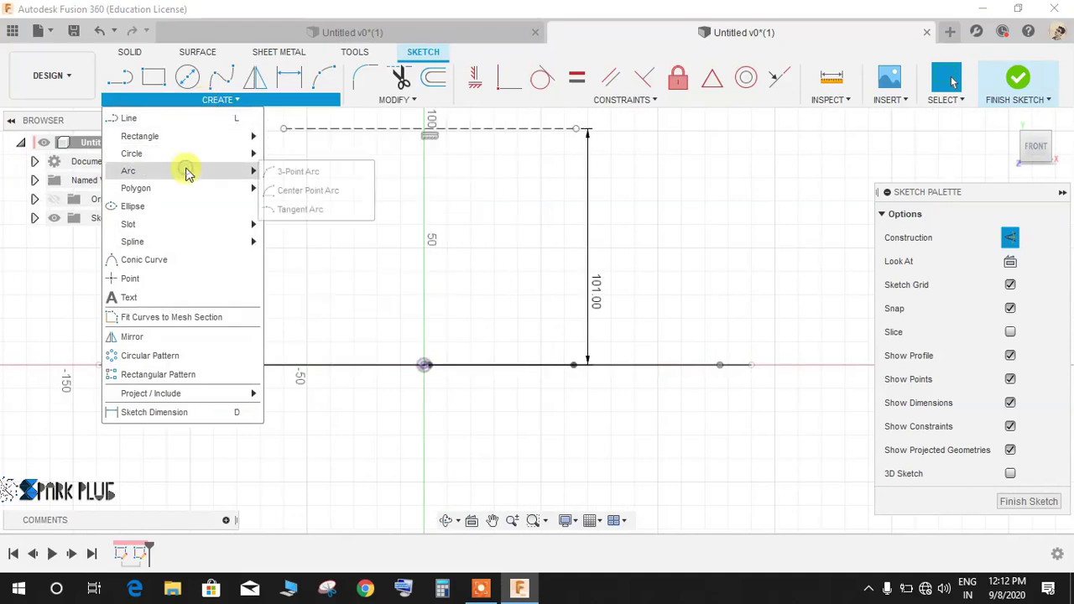
click(304, 192)
click(257, 308)
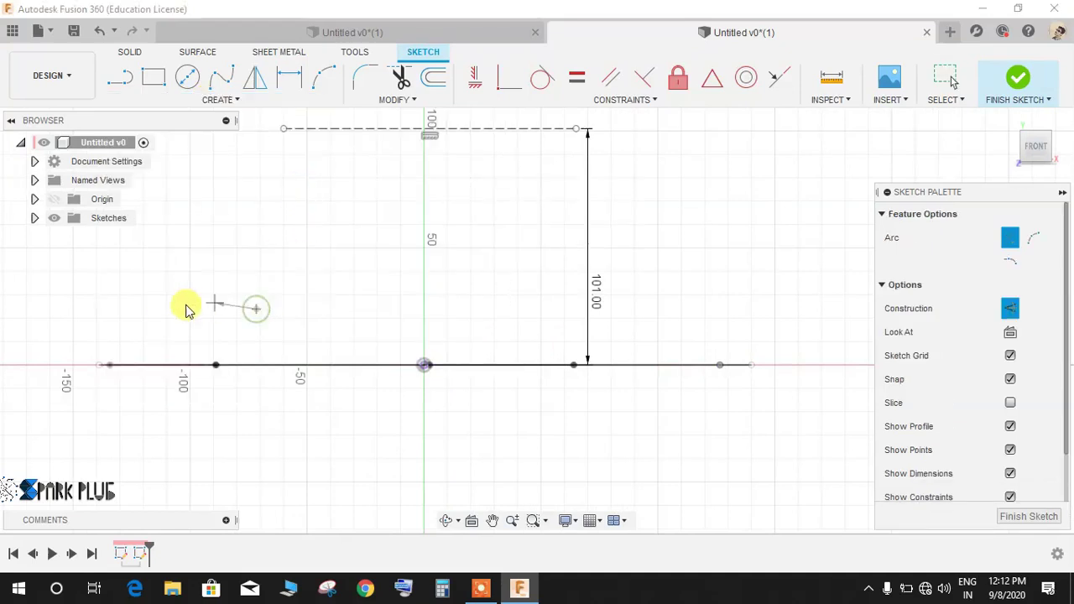
click(109, 312)
click(1010, 309)
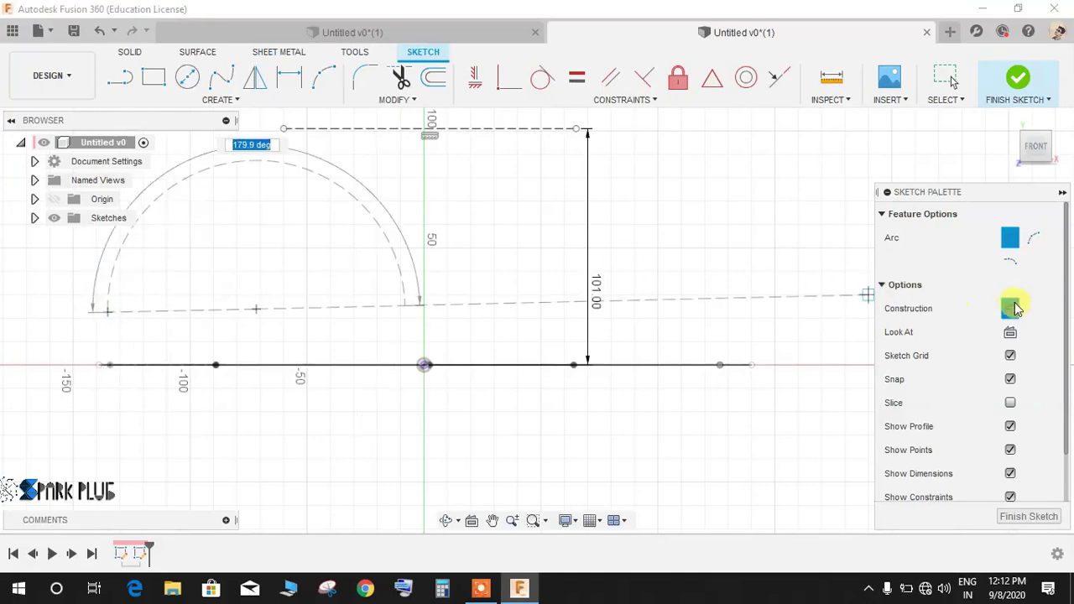
click(196, 218)
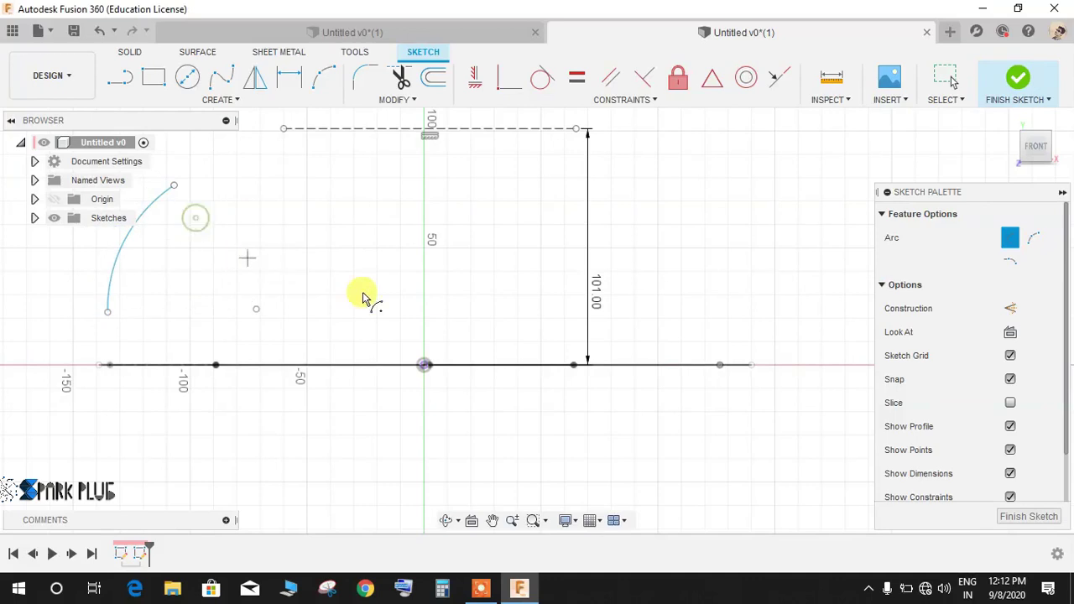
key(Escape)
Step: Dimension the left arc's radius as 25 mm
key(d)
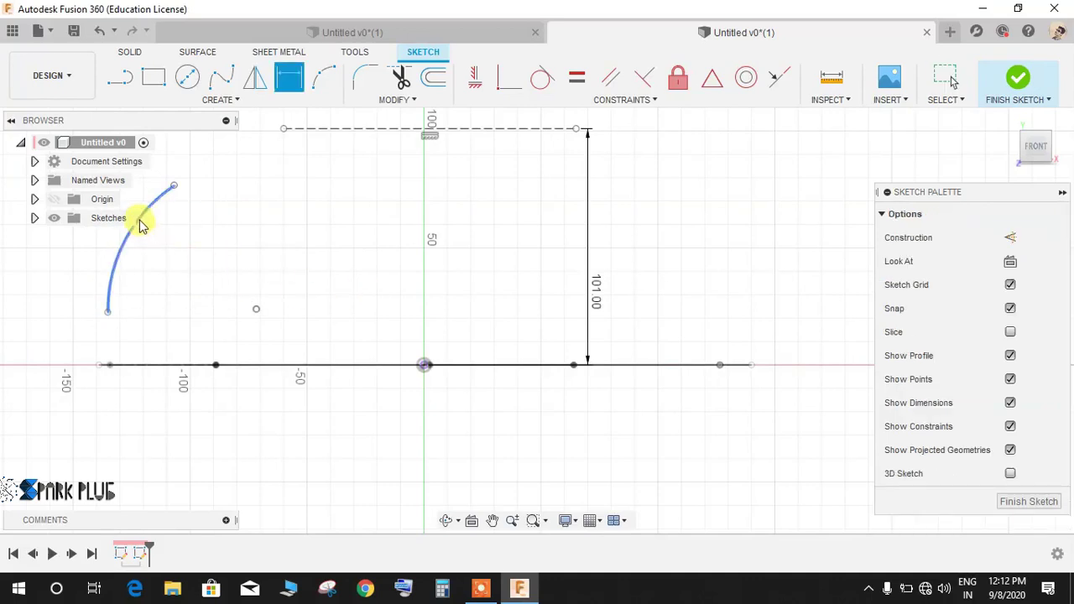
click(141, 217)
click(290, 270)
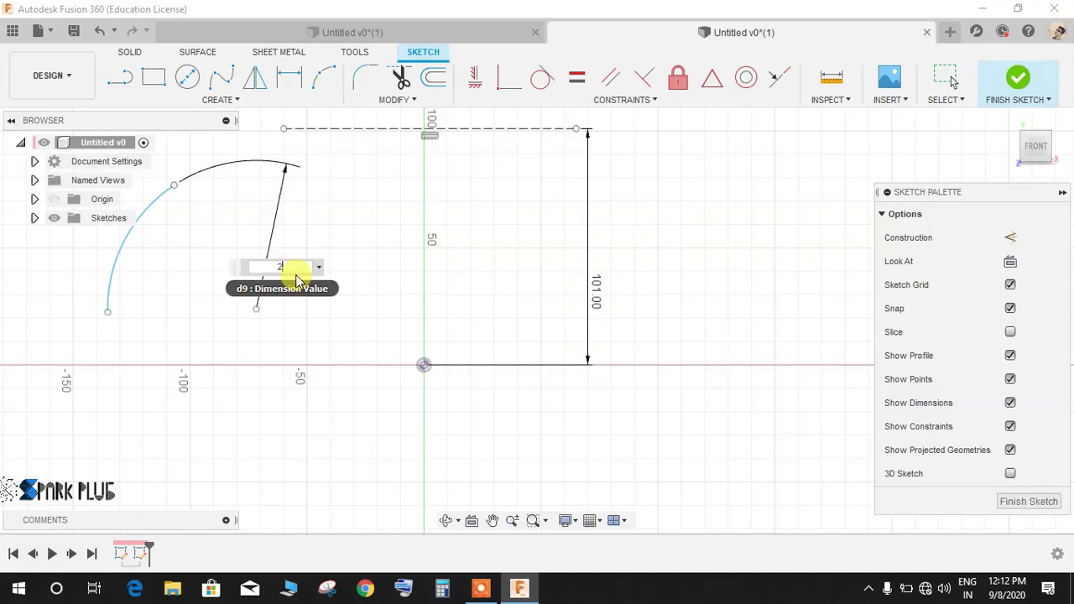
text(25)
key(Return)
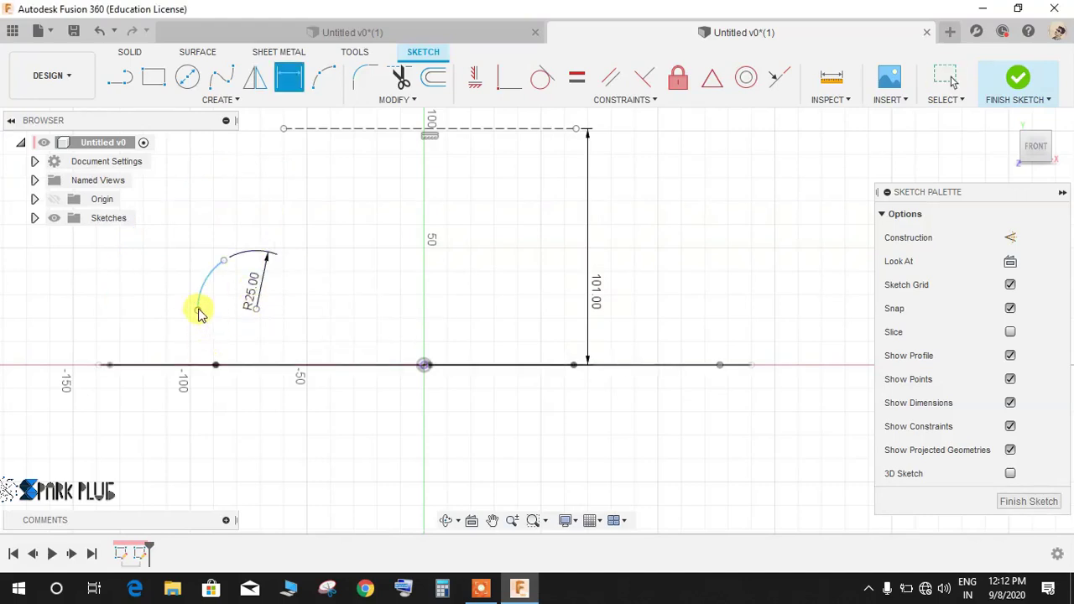
Step: Make the lower endpoint of the 25 mm arc coincident with the left end of the edge-on outline
click(502, 89)
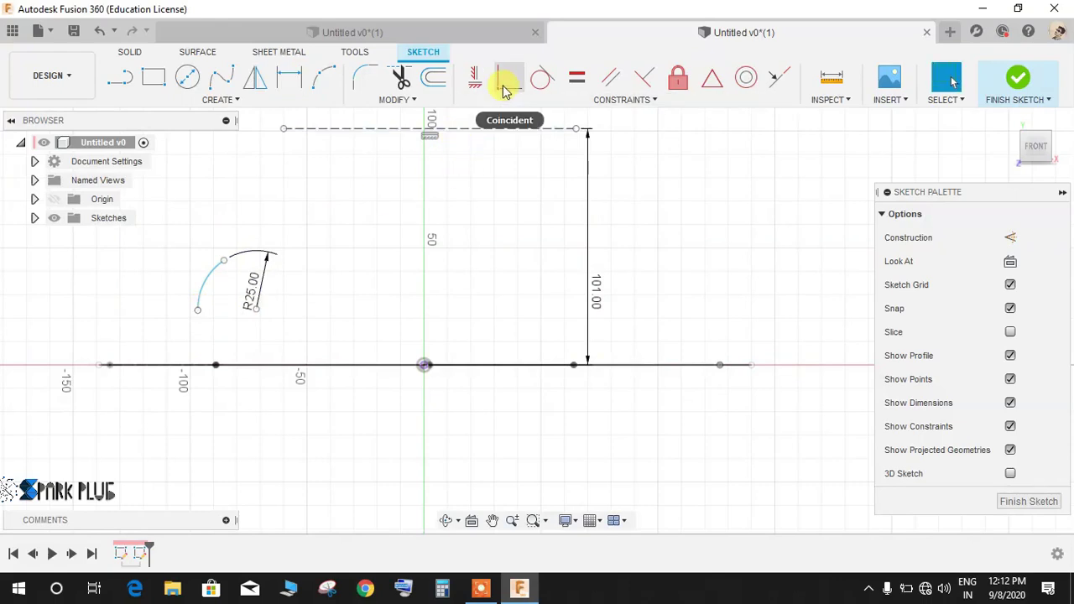
click(198, 311)
click(98, 367)
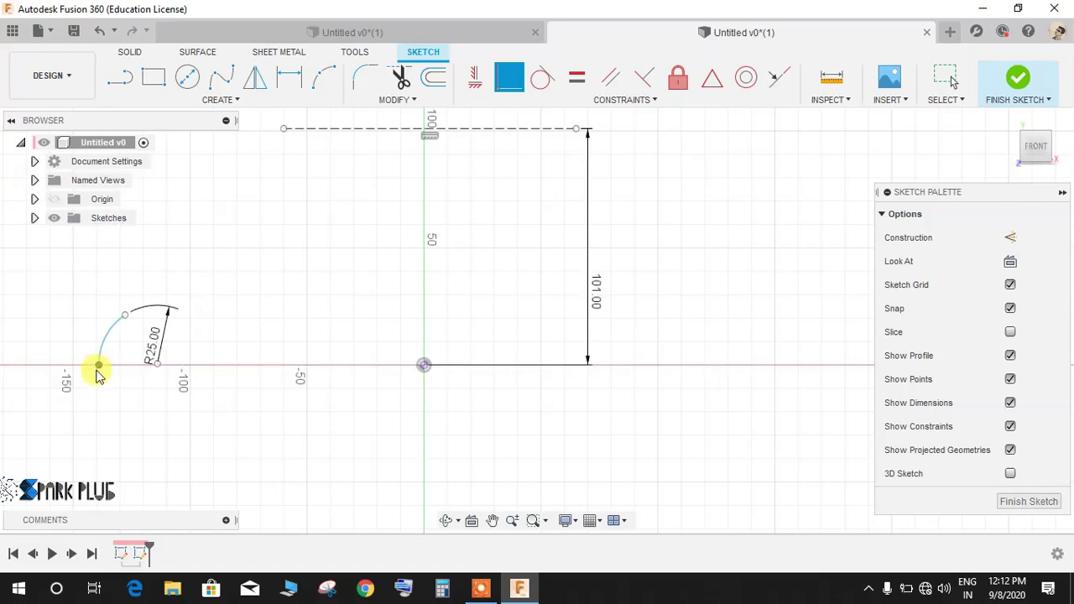
Step: Constrain the 25 mm arc's centre onto the outline's horizontal line and move its free end to about X -130, Y 19 mm
scroll(139, 391, up, 4)
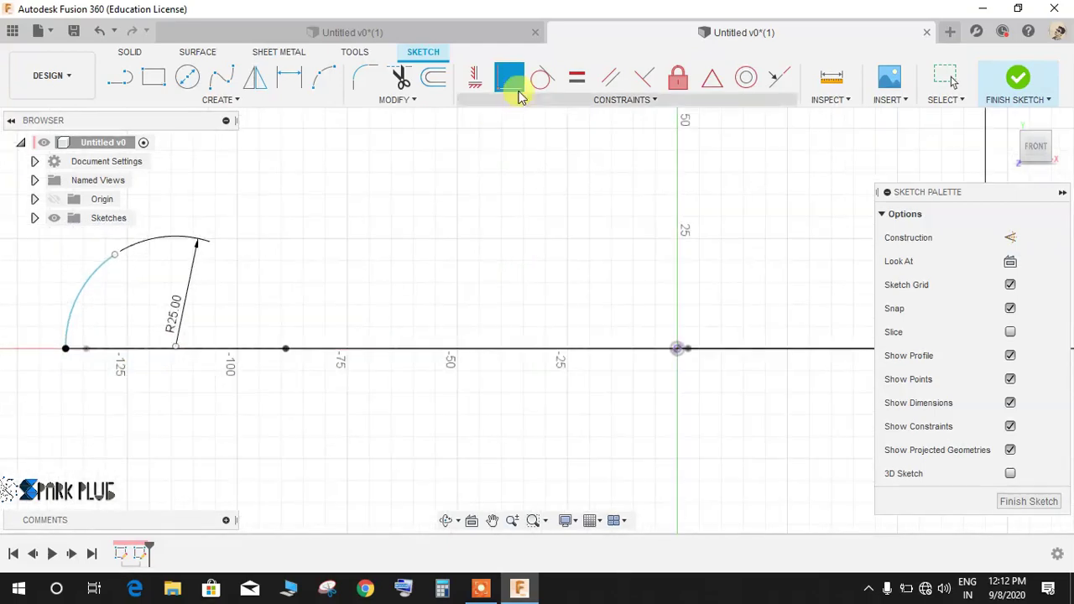
scroll(162, 369, up, 3)
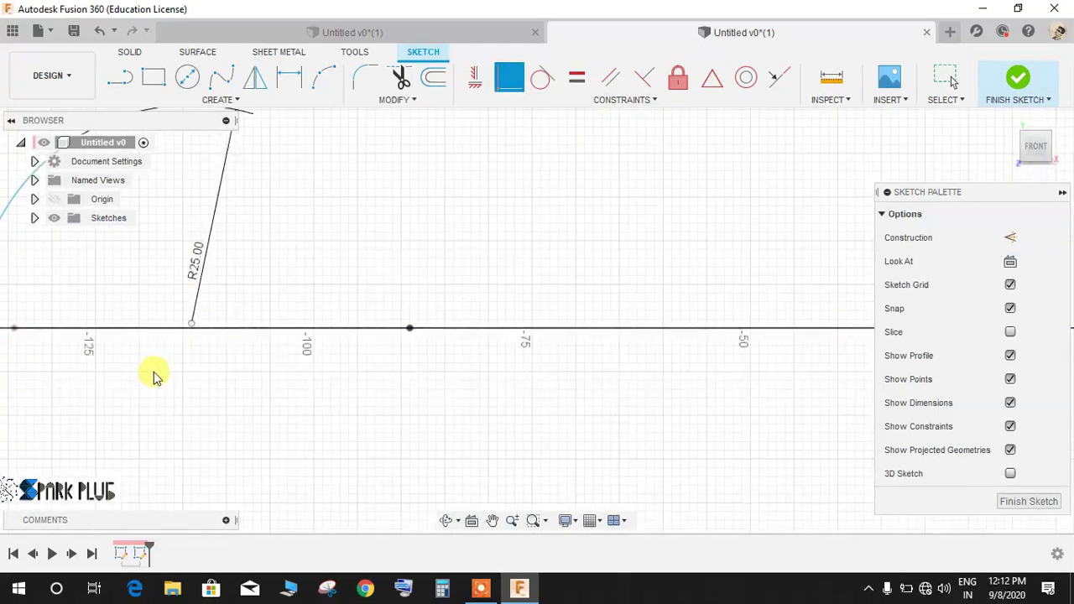
click(191, 327)
click(199, 330)
scroll(278, 302, down, 3)
key(Escape)
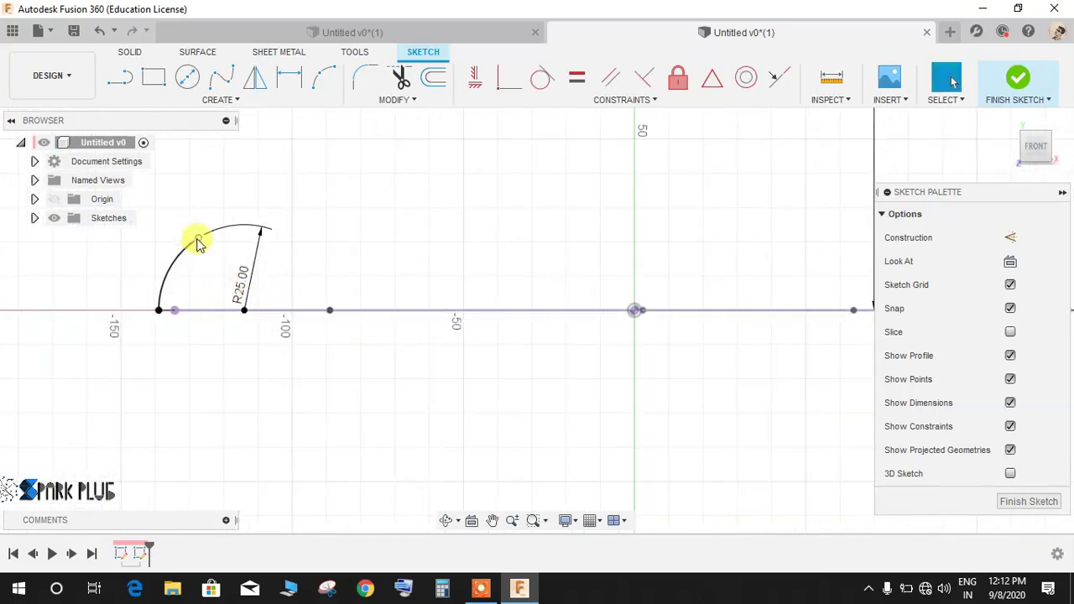
mouse_move(187, 251)
mouse_down()
mouse_move(214, 224)
mouse_move(171, 268)
mouse_move(214, 234)
mouse_up()
scroll(260, 274, down, 2)
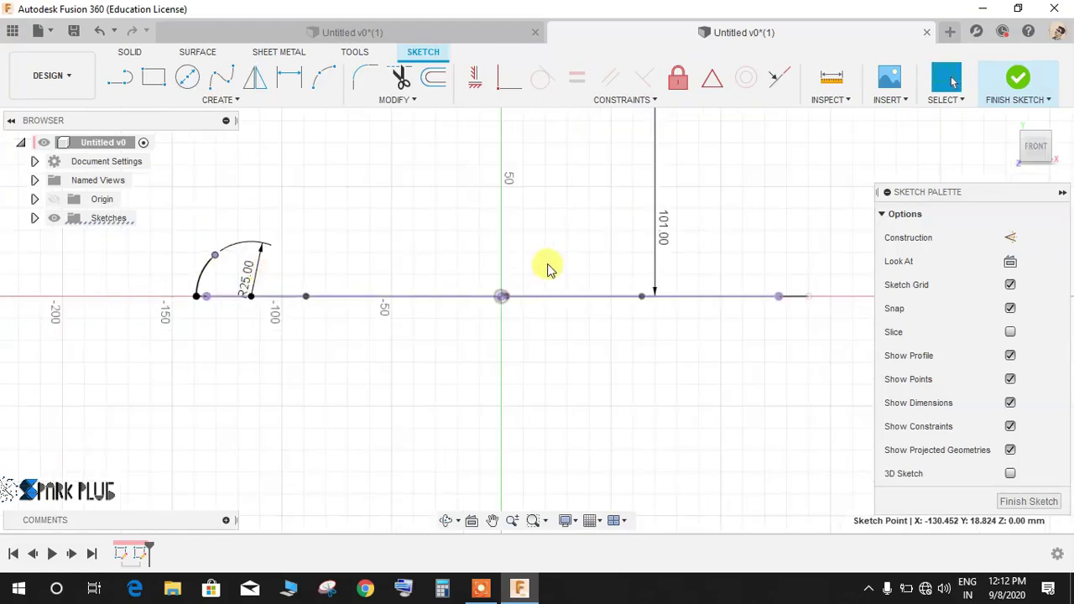
Step: Draw a second centre-point arc of about 22 mm radius above the right end of the edge-on outline
scroll(542, 264, down, 1)
mouse_move(521, 262)
middle_down()
mouse_move(460, 274)
mouse_move(390, 327)
middle_up()
scroll(675, 382, up, 4)
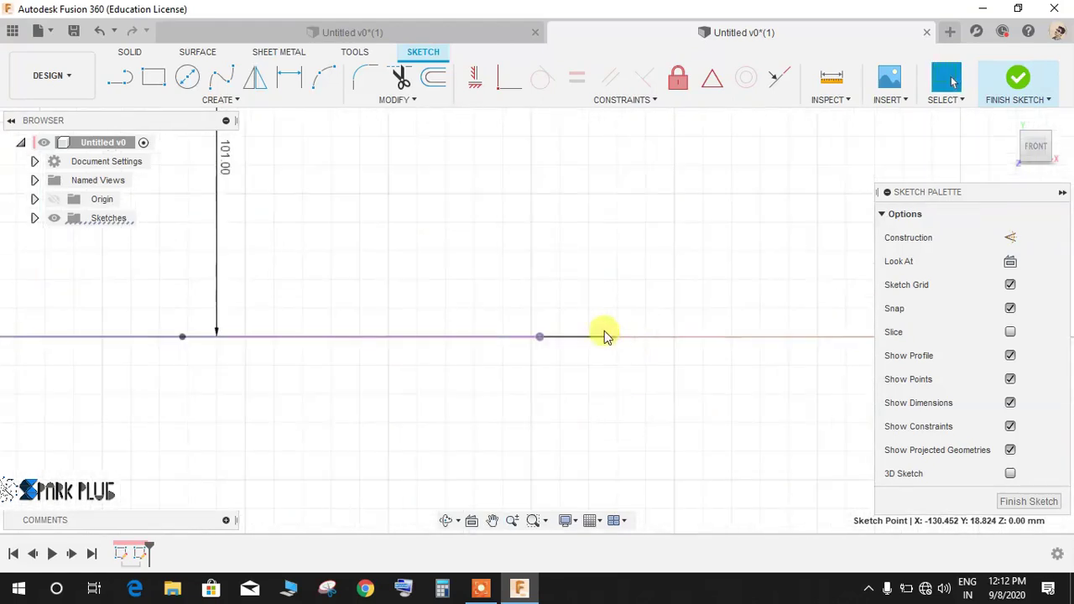
click(192, 99)
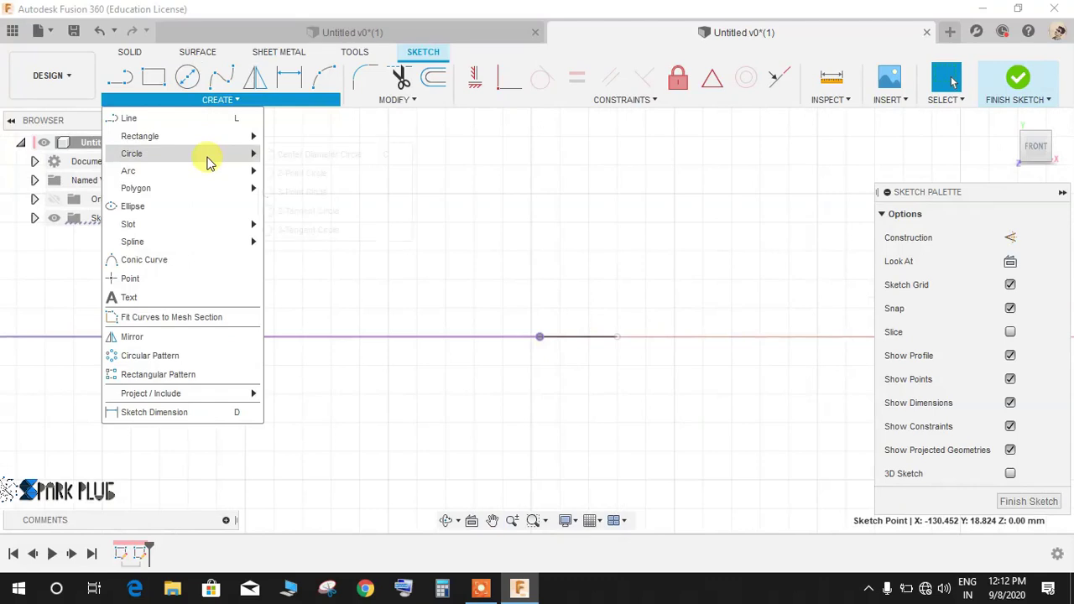
mouse_move(208, 161)
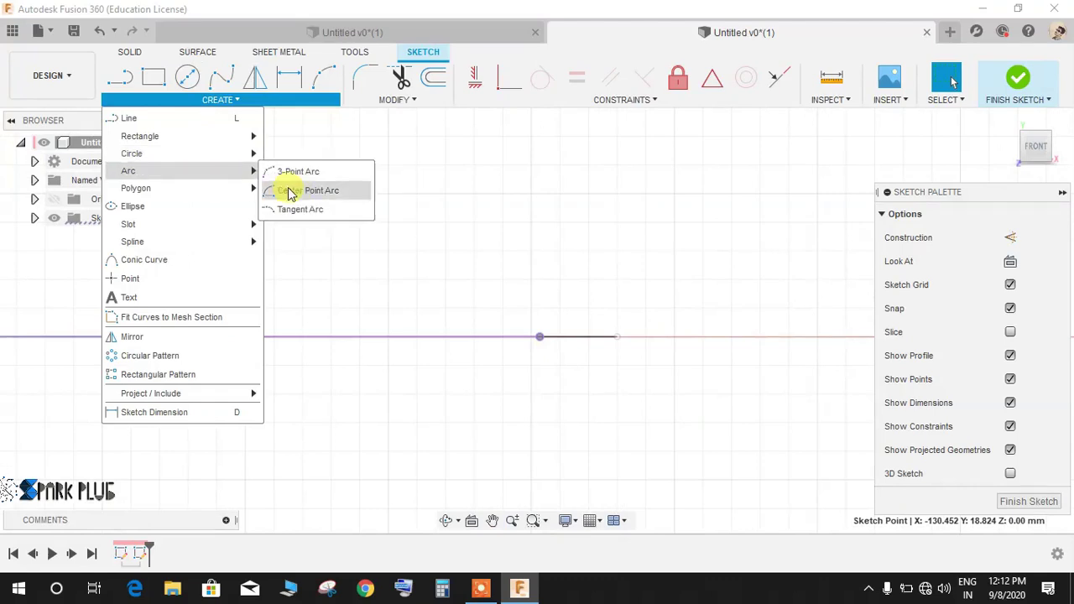
click(307, 190)
click(415, 258)
click(543, 261)
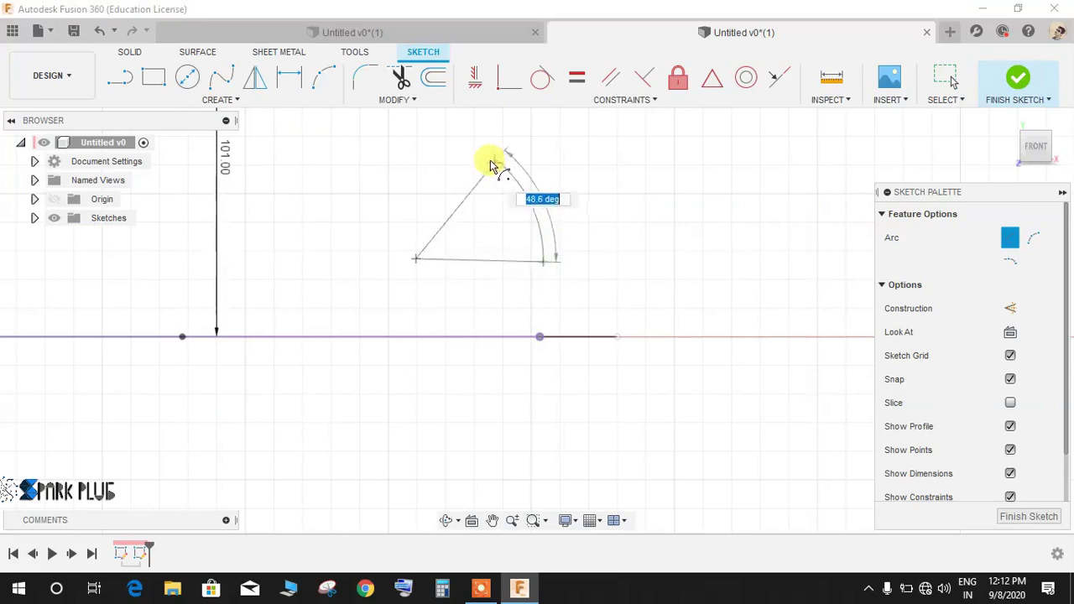
click(437, 139)
key(Escape)
Step: Dimension the right arc's radius as 63 mm
key(d)
click(516, 187)
click(391, 221)
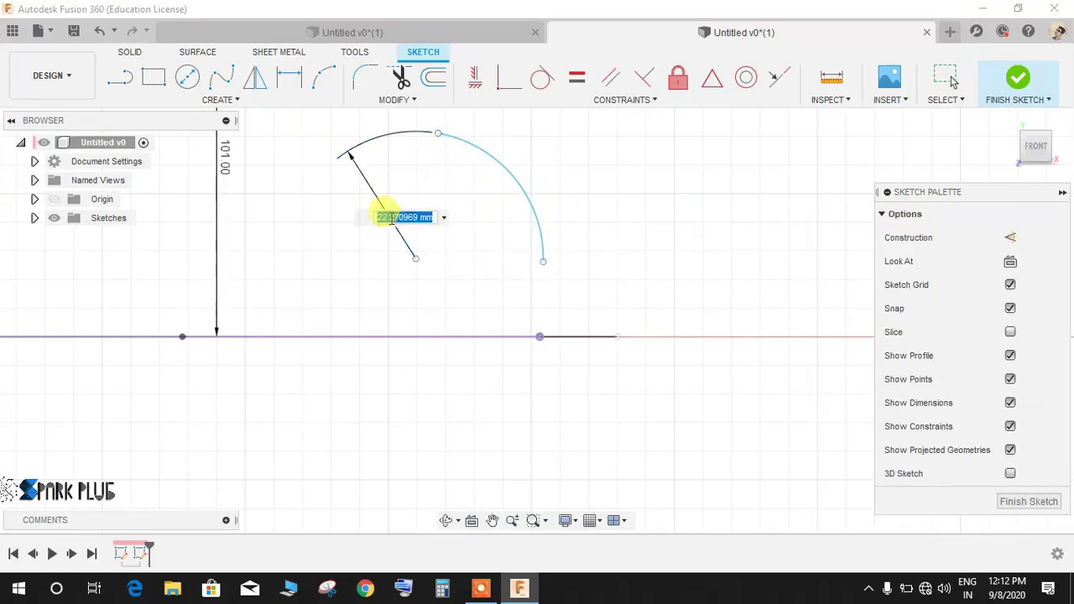
text(63)
key(Return)
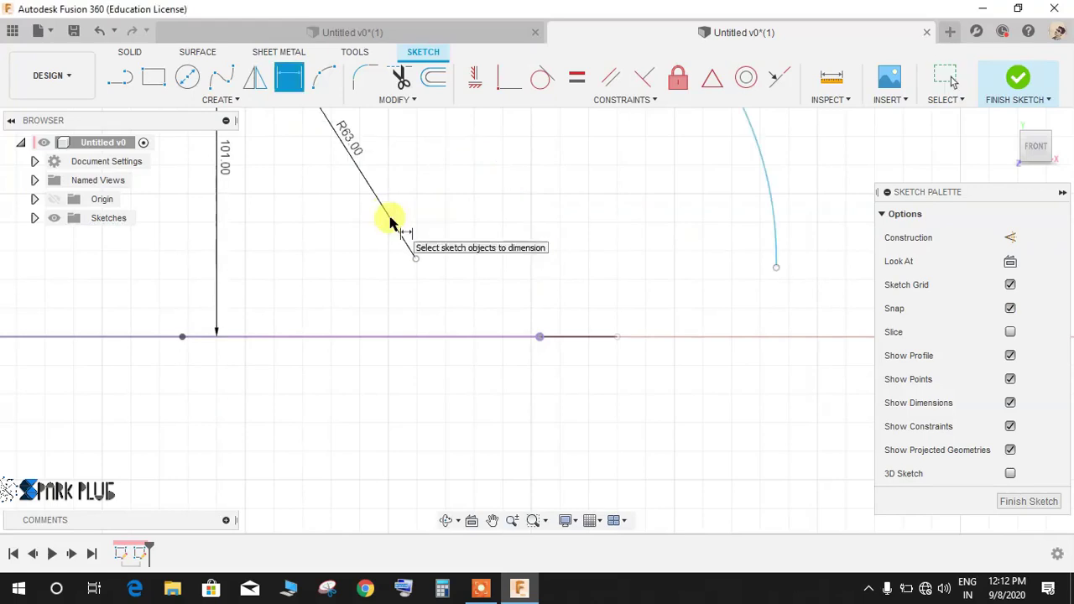
scroll(377, 215, down, 3)
scroll(518, 215, up, 2)
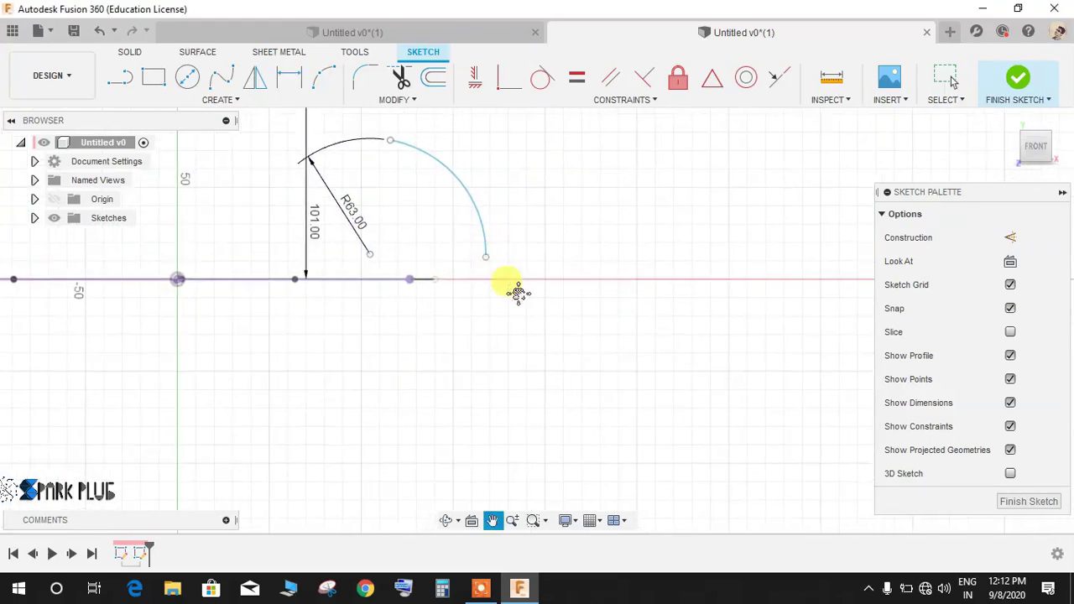
scroll(489, 275, up, 2)
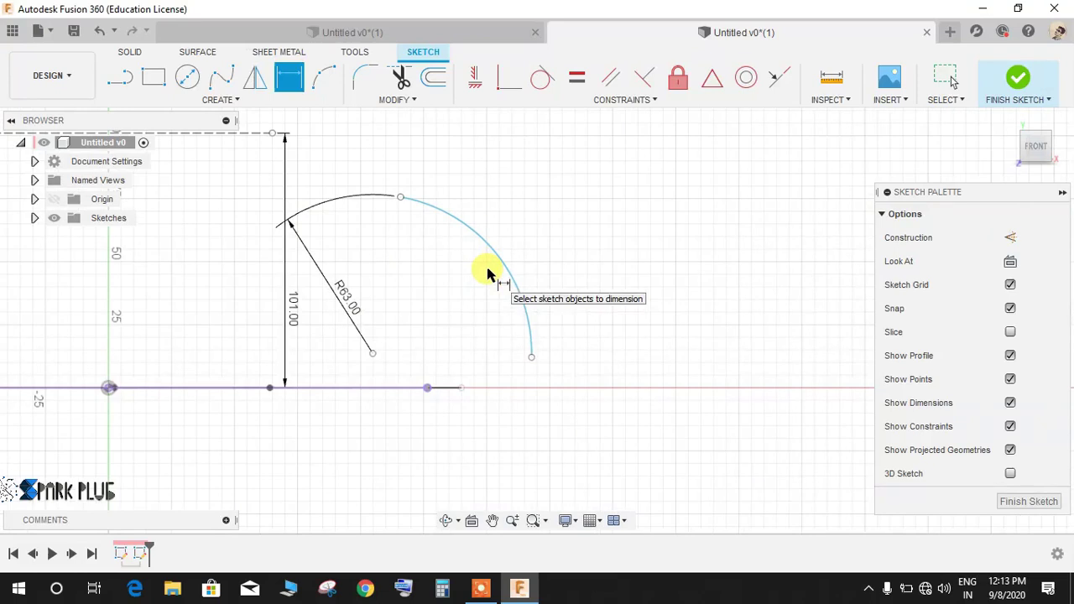
key(Escape)
Step: Make the lower endpoint of the 63 mm arc coincident with the right end of the edge-on outline
click(496, 80)
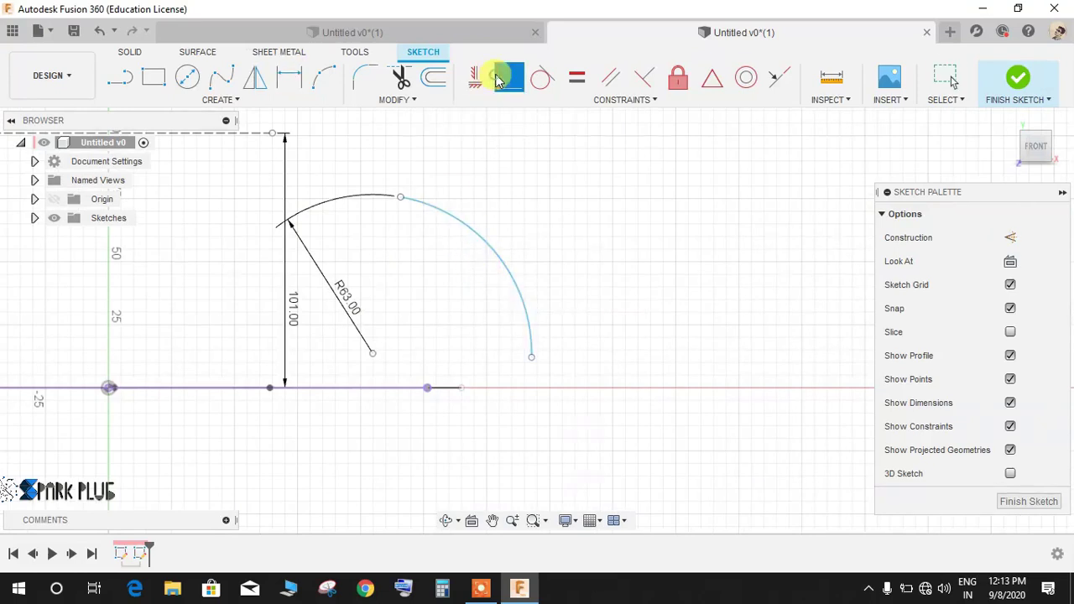
click(530, 358)
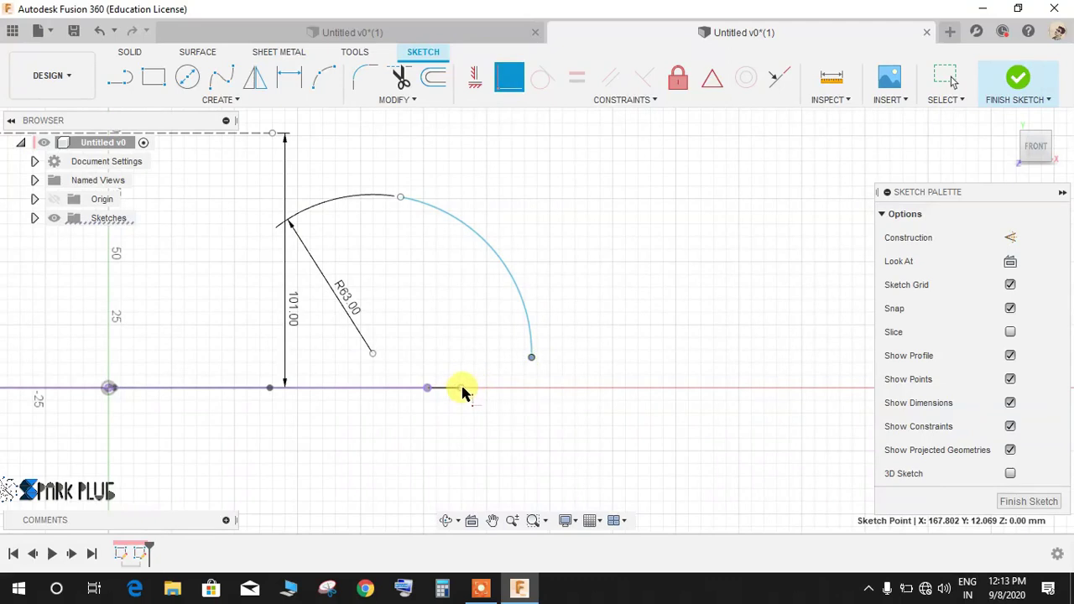
click(461, 388)
Step: Constrain the 63 mm arc's centre onto the outline's horizontal line and shorten the arc by moving its free end to about X 129, Y 35 mm
scroll(438, 365, down, 2)
scroll(421, 356, up, 3)
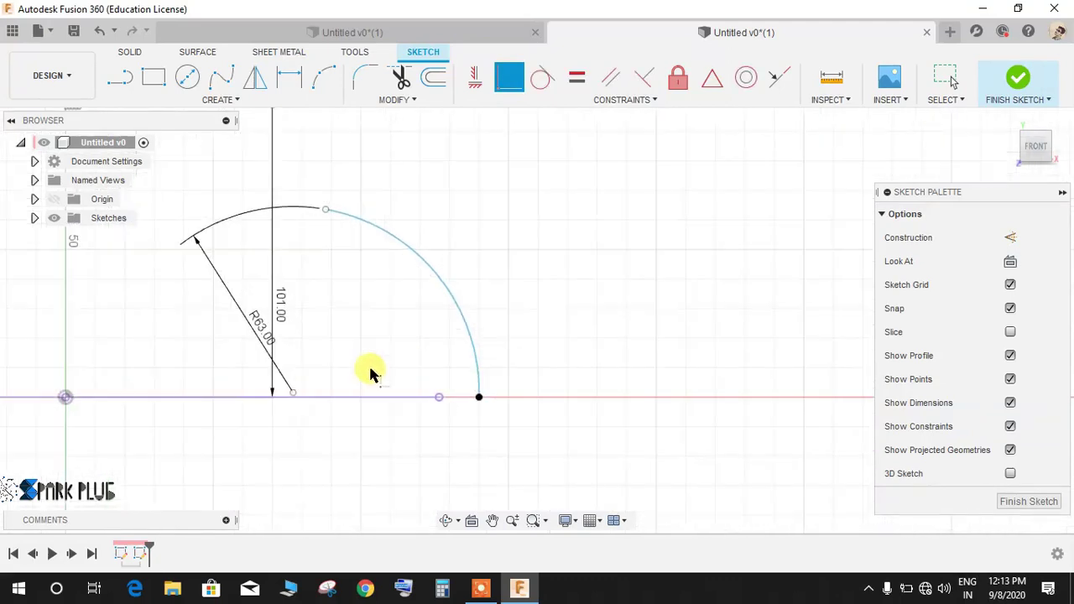
click(292, 392)
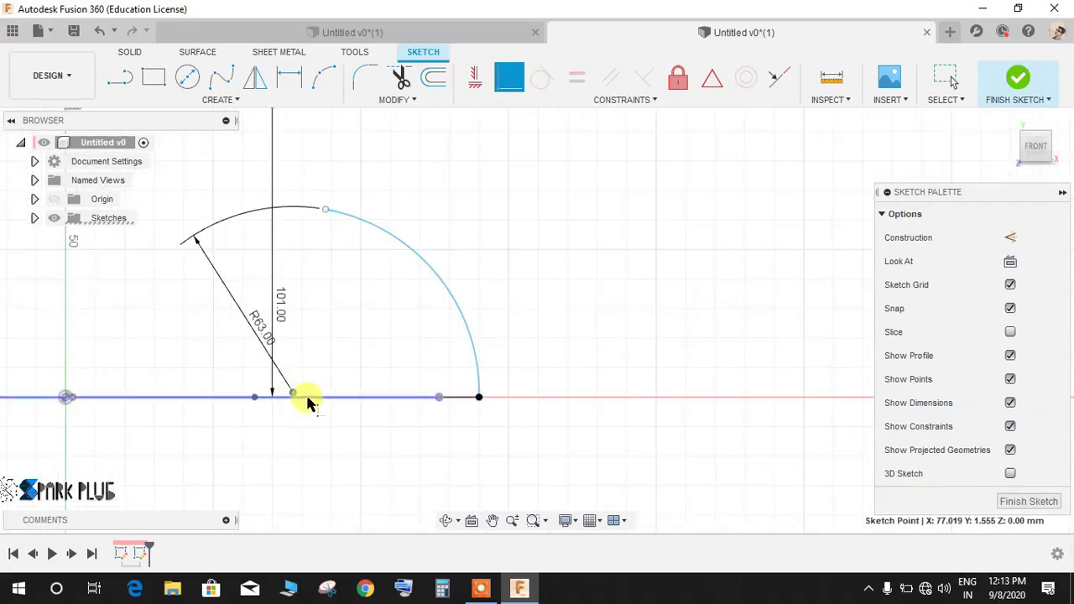
click(306, 398)
key(Escape)
mouse_move(321, 216)
mouse_down()
mouse_move(383, 259)
mouse_move(436, 277)
mouse_up()
scroll(347, 339, down, 3)
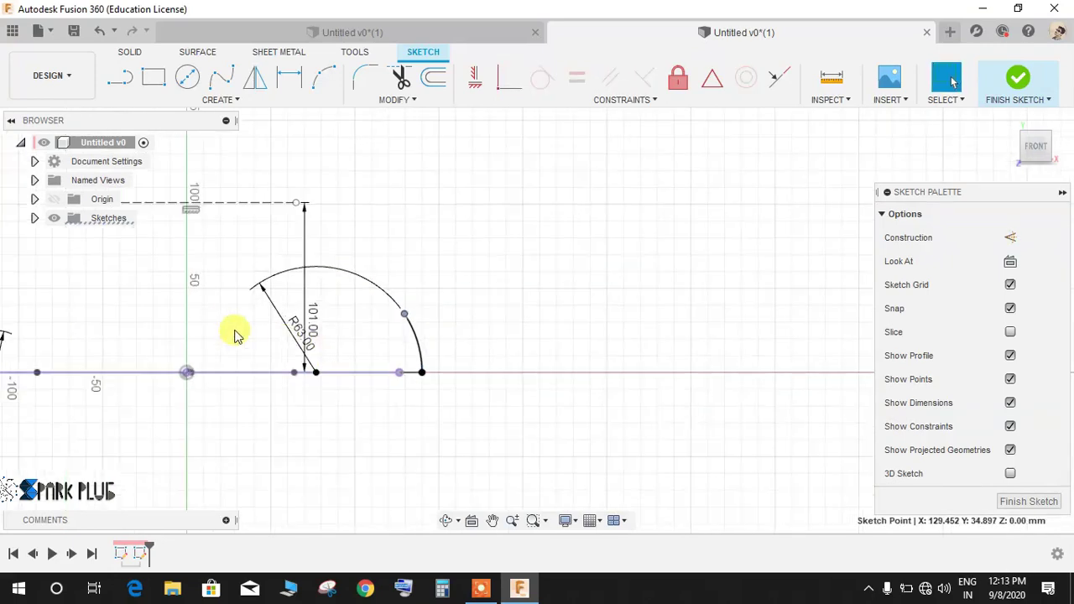
Step: Draw a three-point arc joining the free ends of the 25 mm and 63 mm arcs, peaking at the construction line near the vertical axis
middle_drag(227, 319, 511, 356)
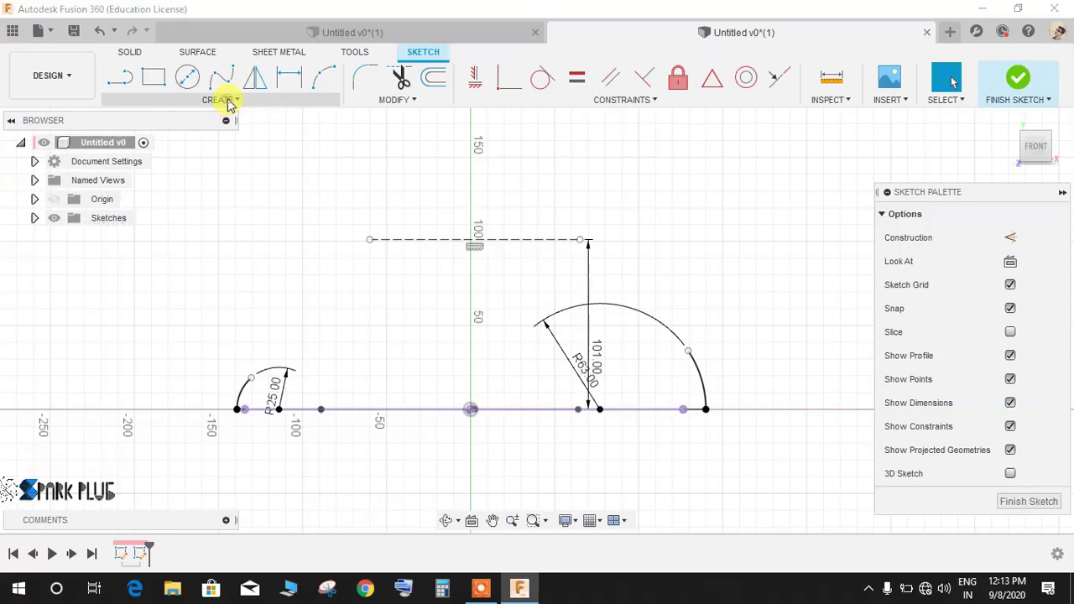
click(230, 102)
mouse_move(209, 171)
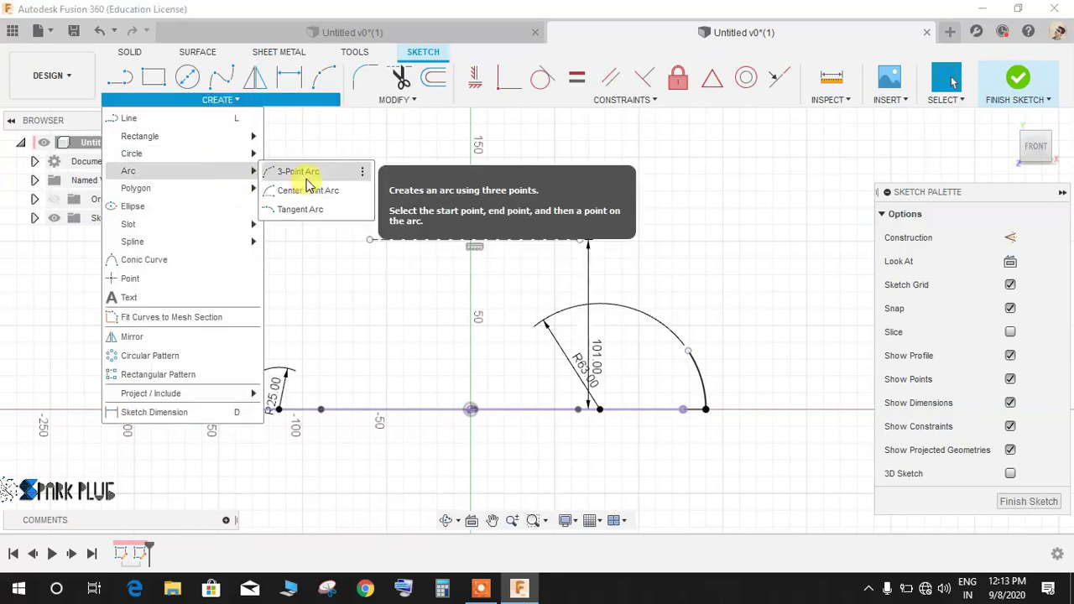
click(306, 178)
click(251, 379)
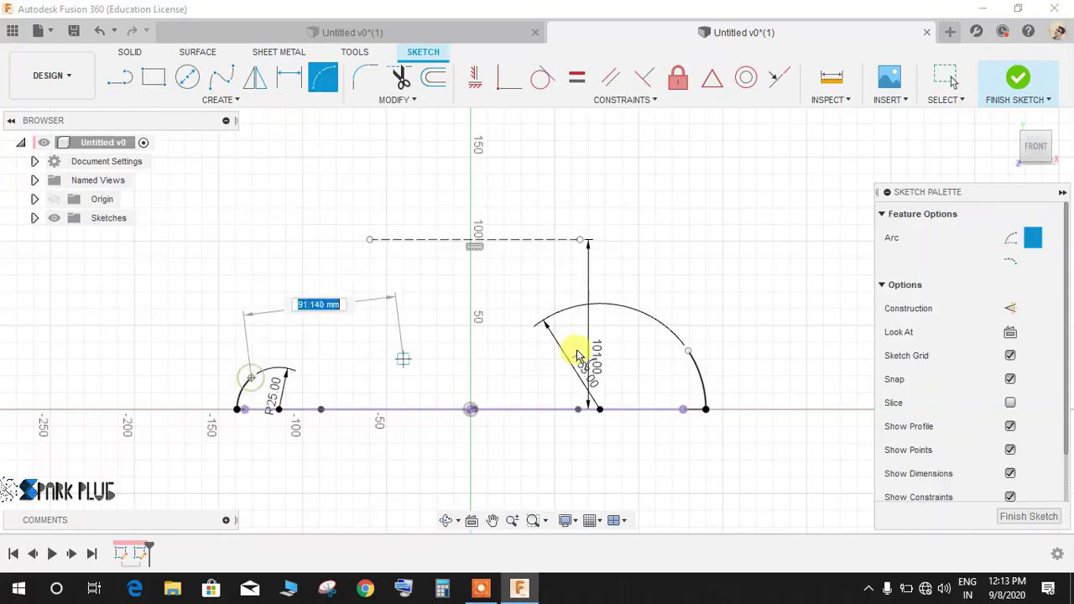
click(687, 350)
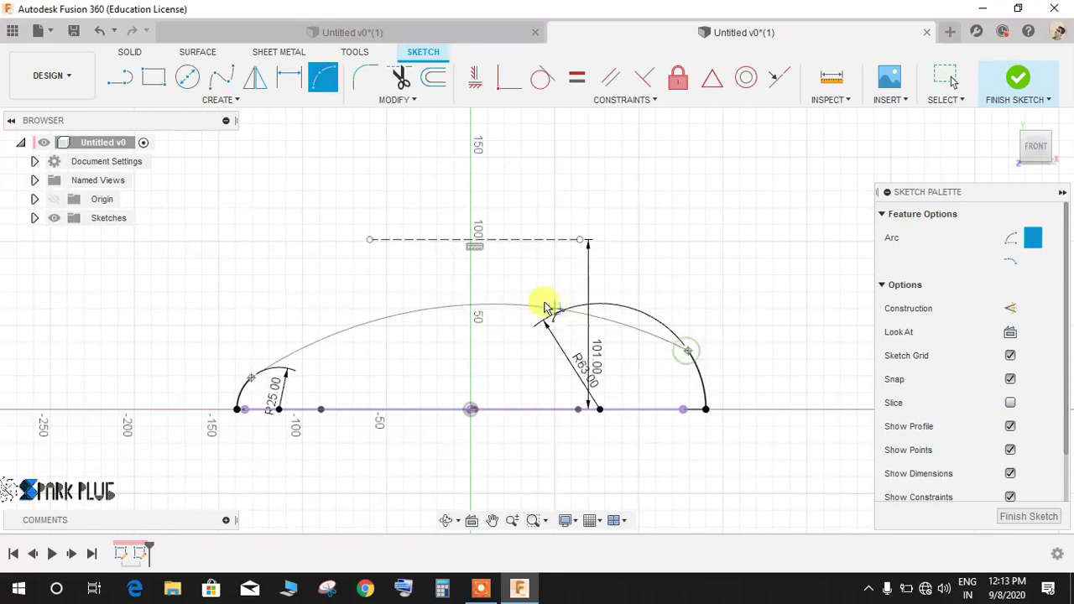
click(473, 243)
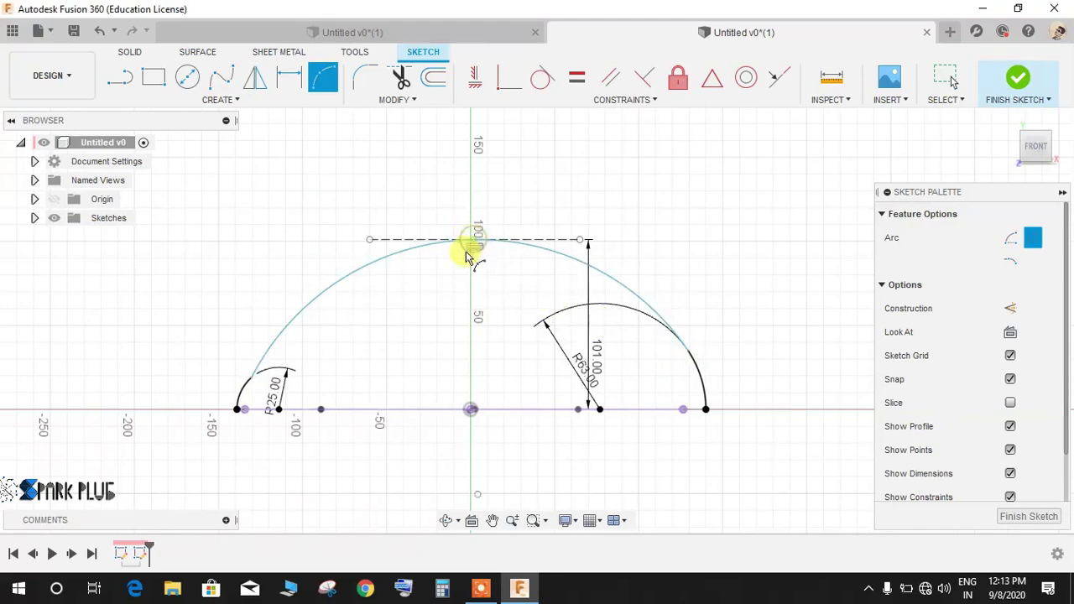
key(Escape)
Step: Make the large connecting arc tangent to the 25 mm arc, the 63 mm arc and the horizontal construction line
click(538, 78)
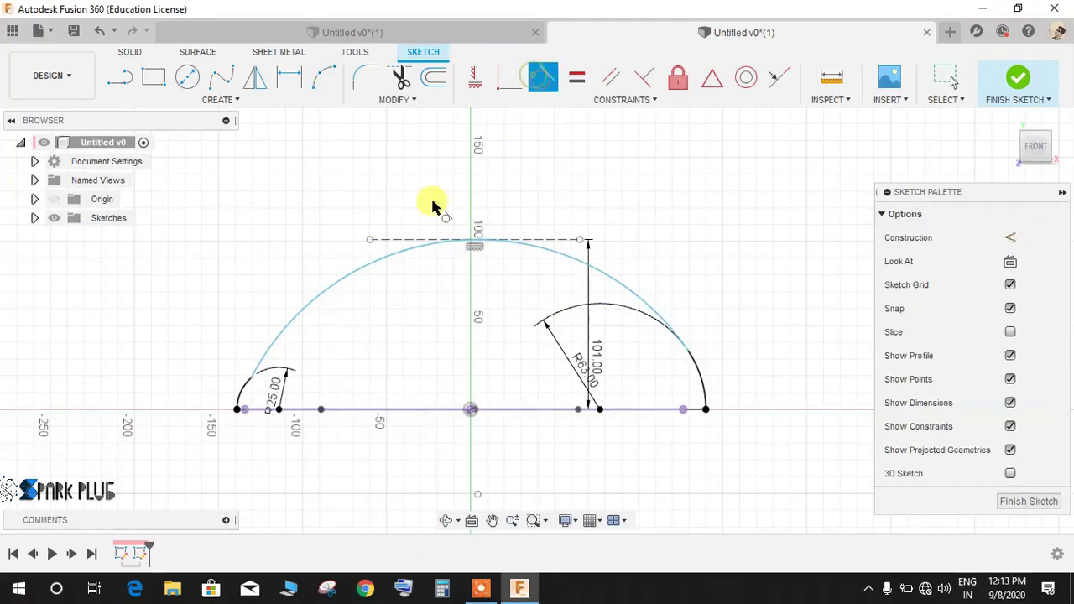
click(282, 329)
click(240, 398)
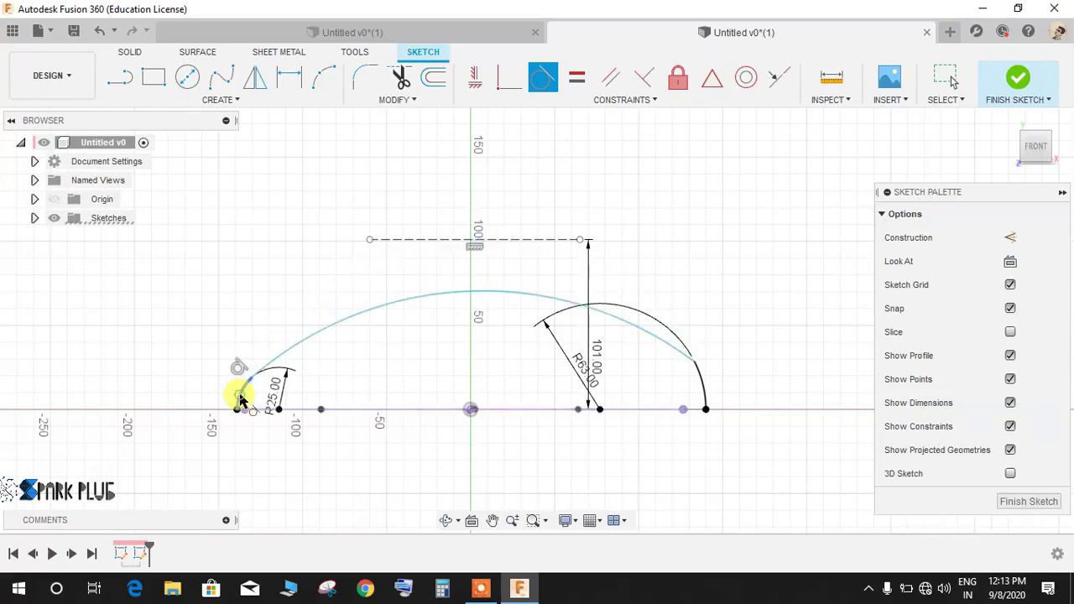
click(647, 342)
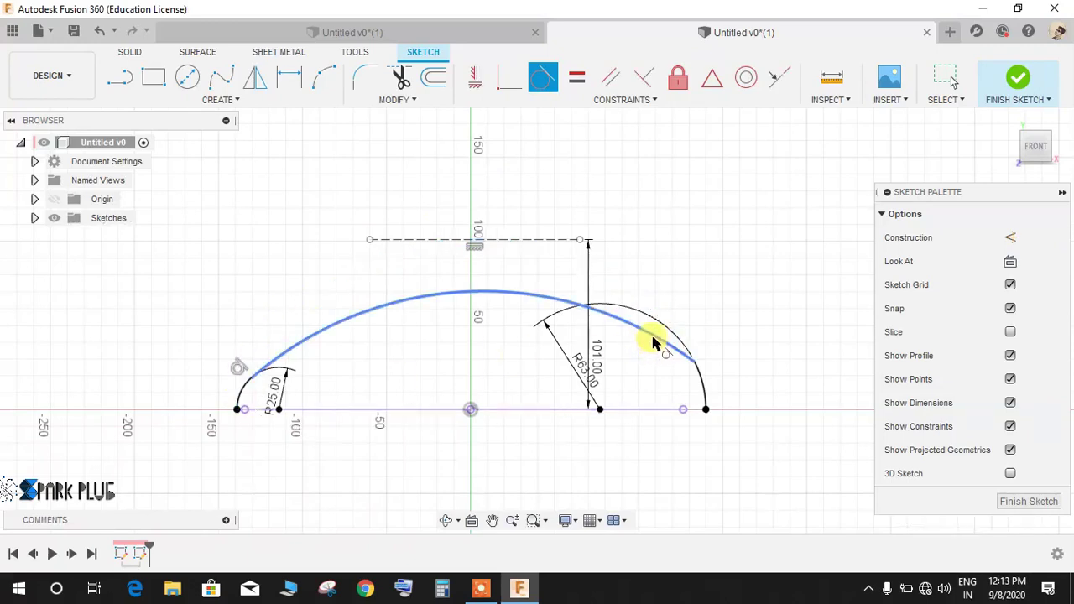
click(703, 385)
click(511, 276)
click(500, 241)
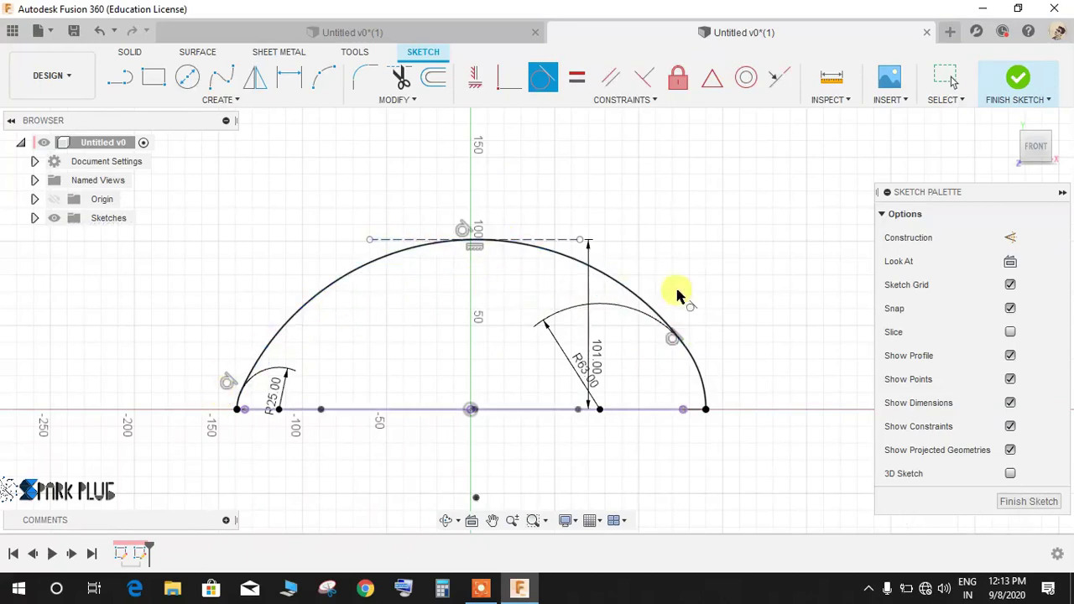
Step: Finish the front-plane side-profile sketch and show the origin planes
key(Escape)
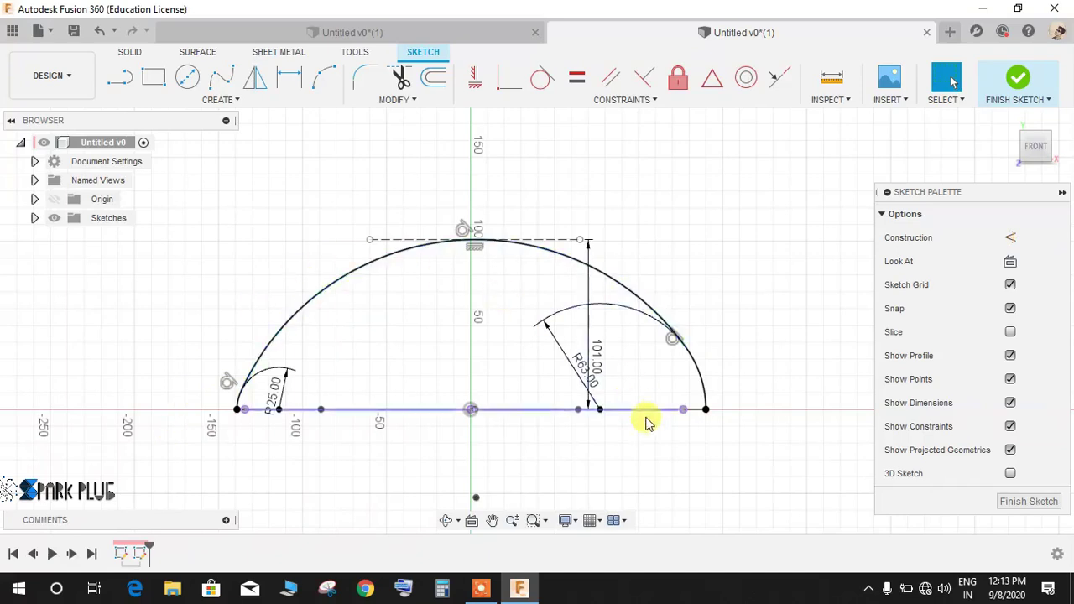
click(1013, 82)
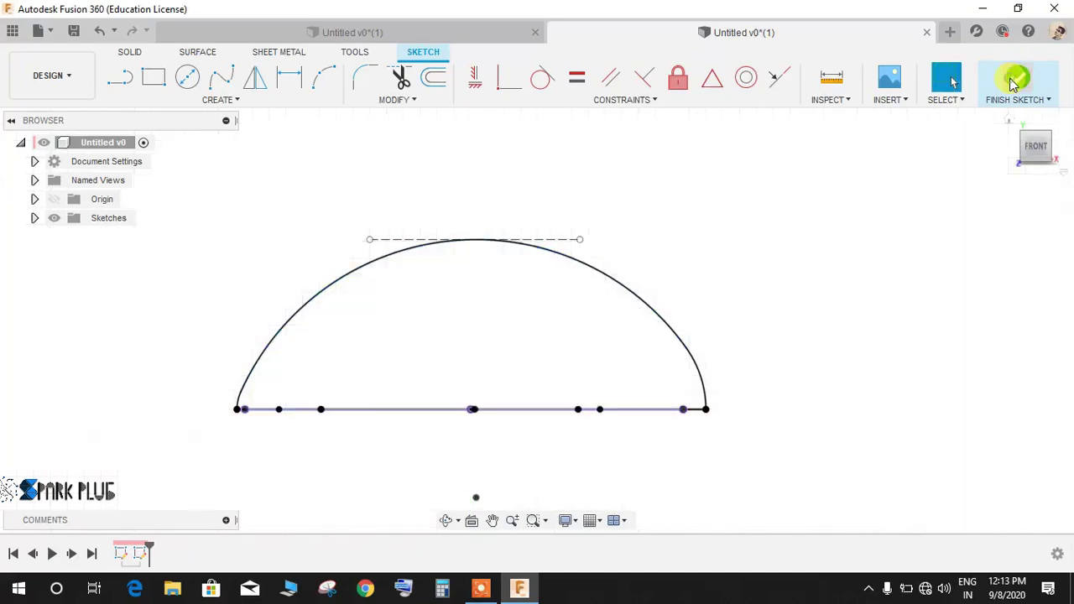
mouse_move(545, 267)
shift+middle_down()
mouse_move(464, 321)
mouse_move(474, 333)
mouse_move(491, 326)
mouse_move(496, 361)
shift+middle_up()
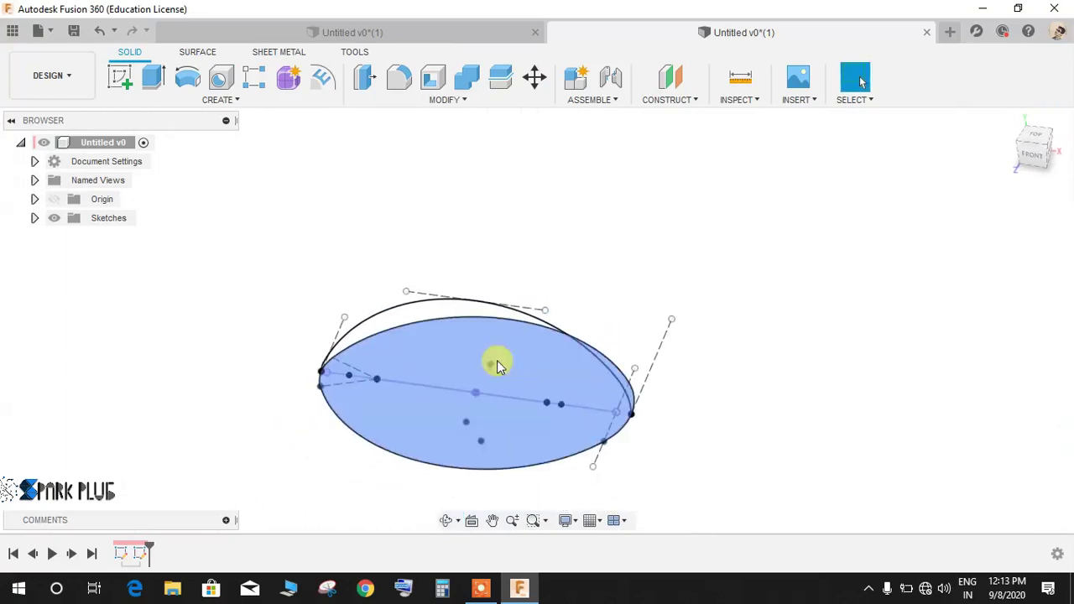
click(54, 201)
mouse_move(587, 348)
shift+middle_down()
mouse_move(540, 318)
mouse_move(633, 281)
shift+middle_up()
Step: Start an offset construction plane from the YZ origin plane and pull it out 90 mm along the X axis
click(671, 100)
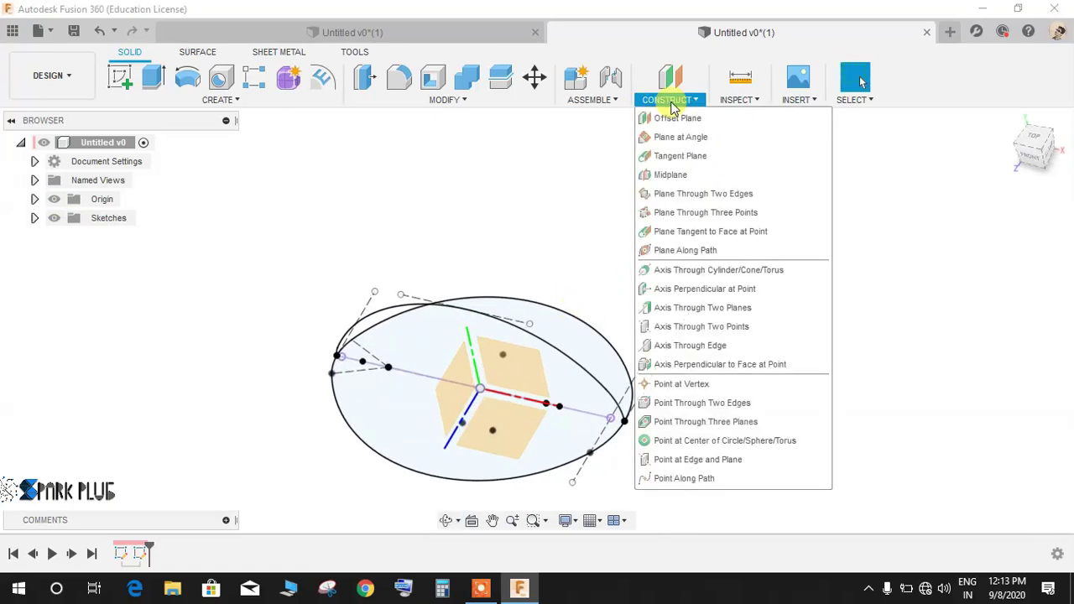
click(676, 118)
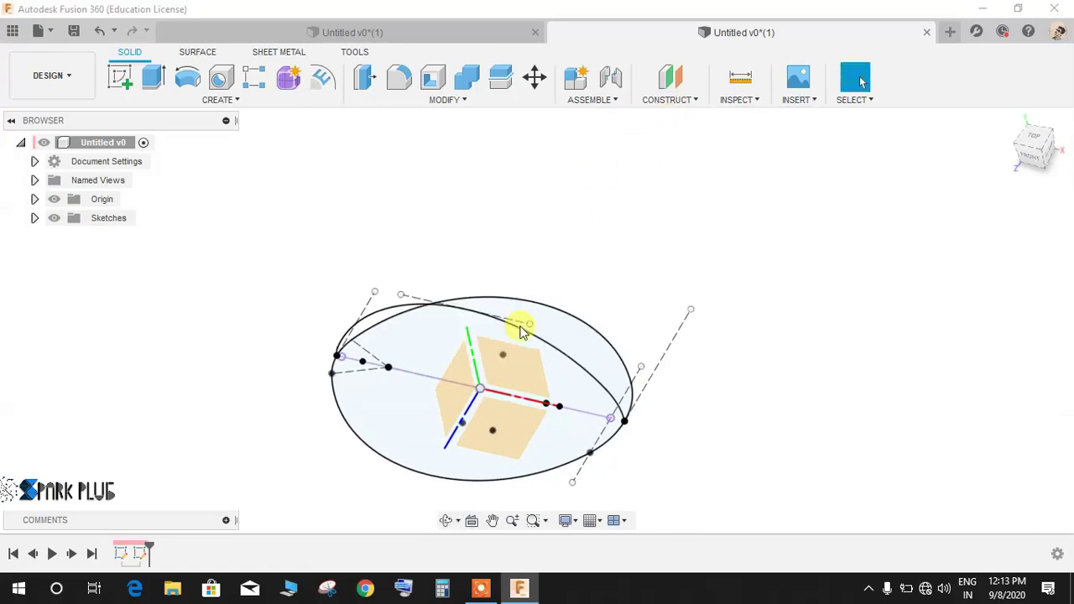
click(460, 378)
drag(492, 383, 594, 430)
shift+middle_drag(490, 433, 630, 439)
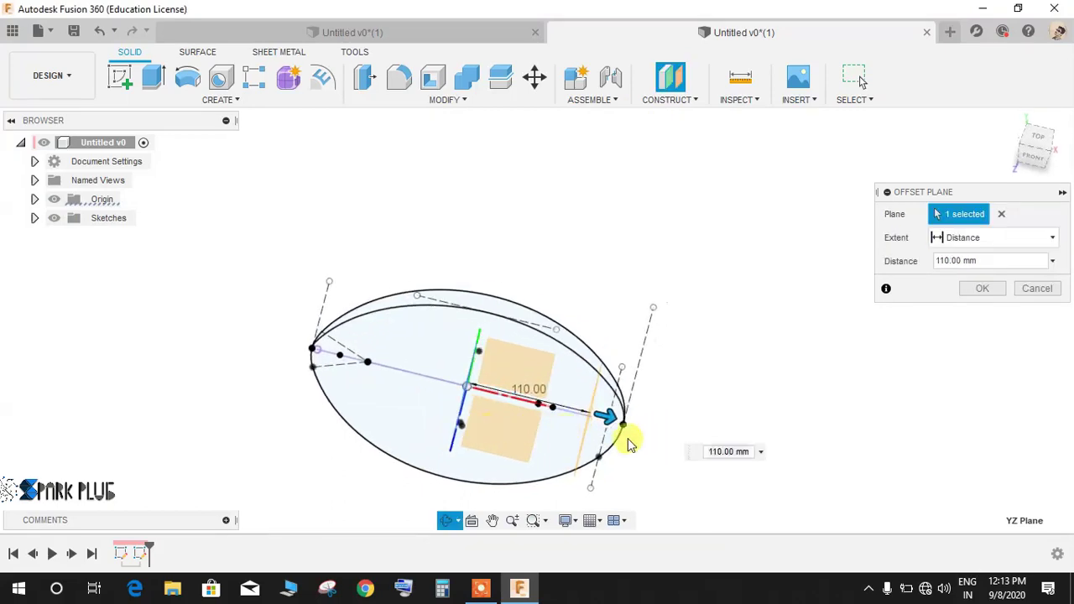
drag(613, 413, 584, 407)
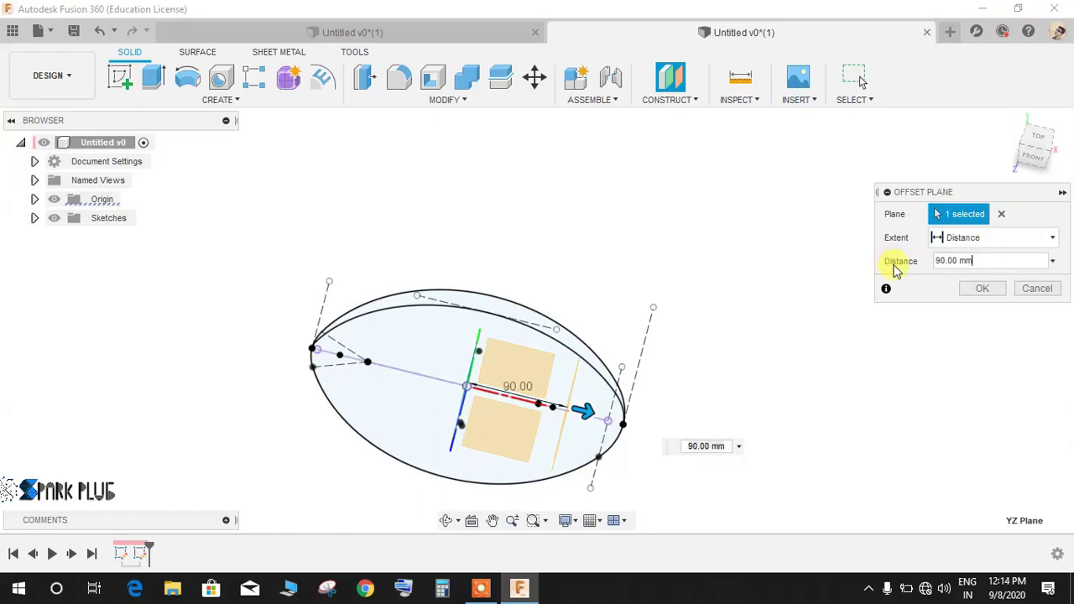
Step: Set the offset plane's distance to 25 mm and create it
key(BackSpace)
key(BackSpace)
key(BackSpace)
key(BackSpace)
key(BackSpace)
key(BackSpace)
key(BackSpace)
text(20)
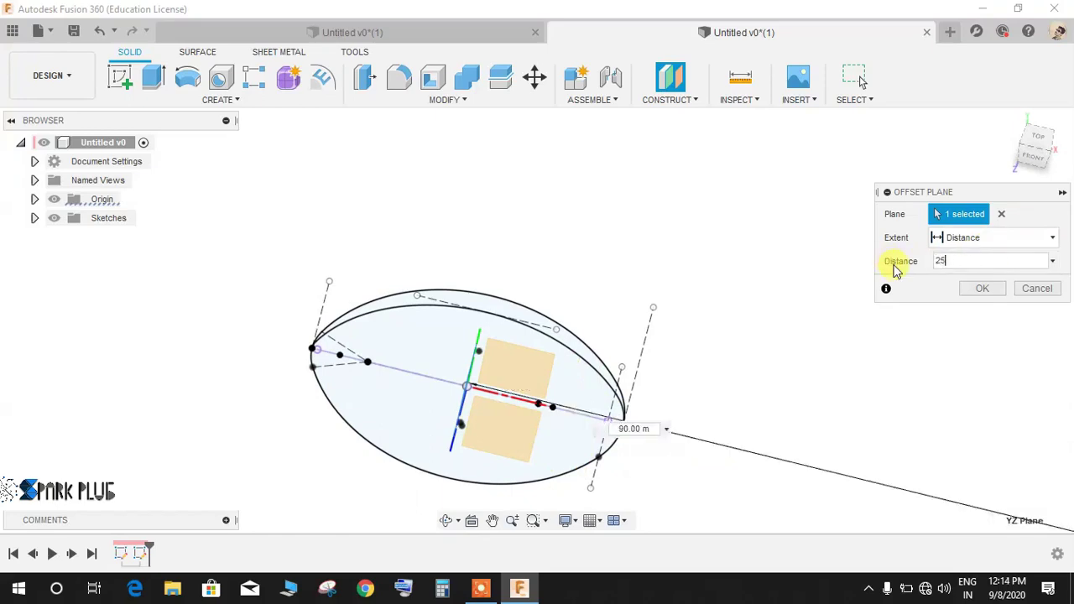
key(Return)
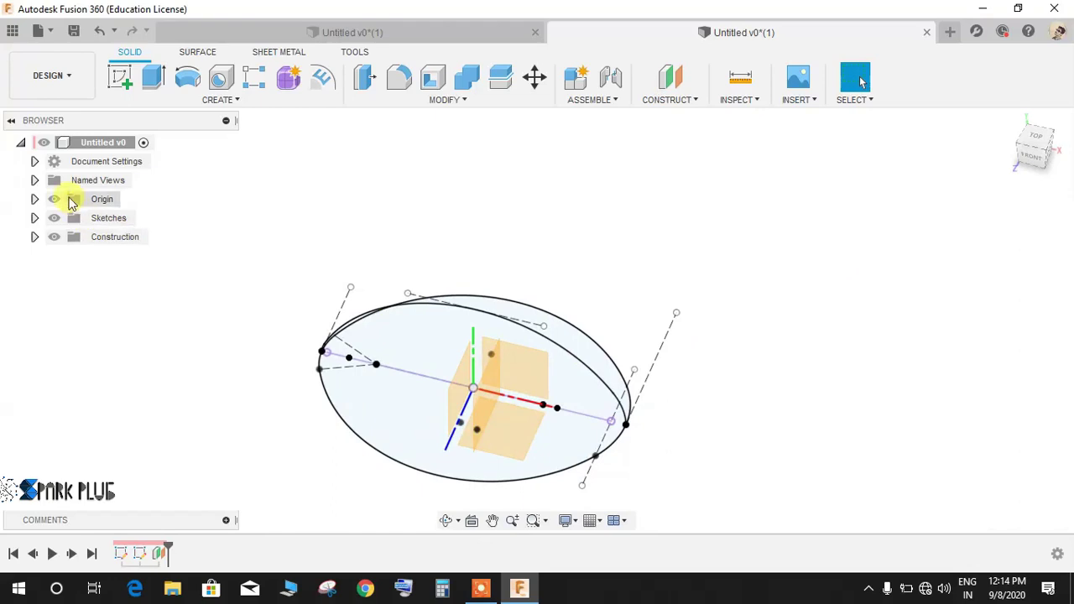
Step: Hide the origin planes and start a new sketch on the 25 mm offset plane
click(54, 199)
mouse_move(432, 398)
shift+middle_down()
mouse_move(378, 347)
mouse_move(546, 377)
mouse_move(536, 377)
shift+middle_up()
click(126, 77)
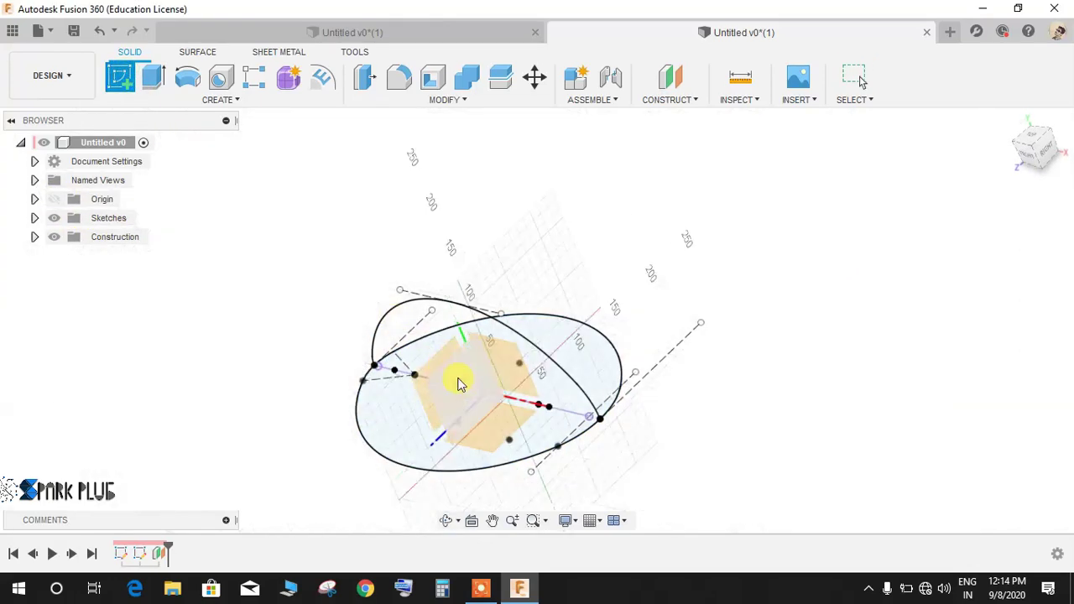
mouse_move(527, 289)
shift+middle_down()
mouse_move(564, 315)
mouse_move(537, 361)
shift+middle_up()
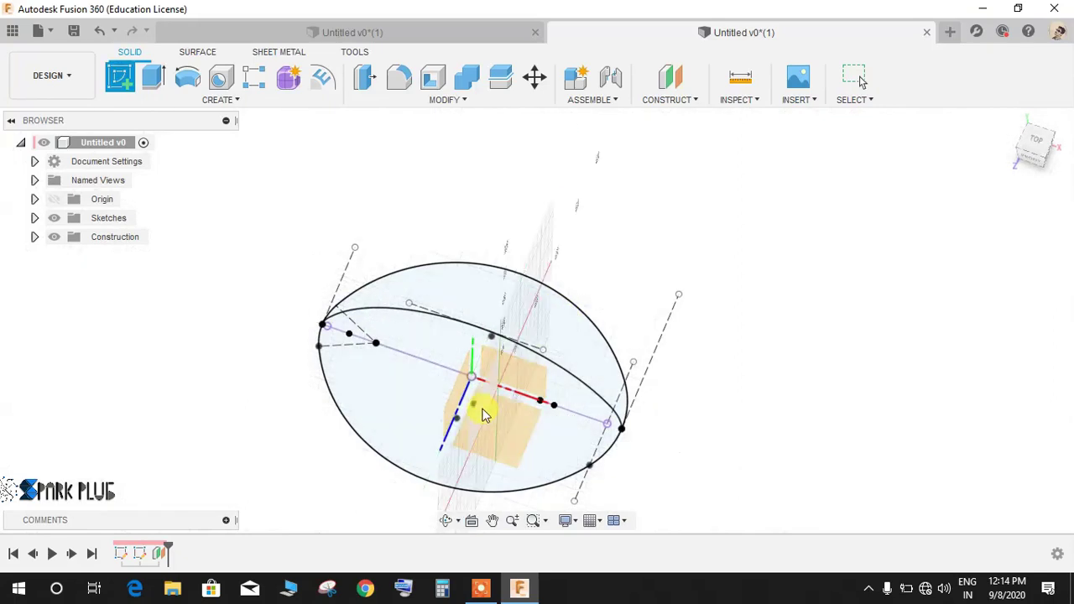
click(483, 411)
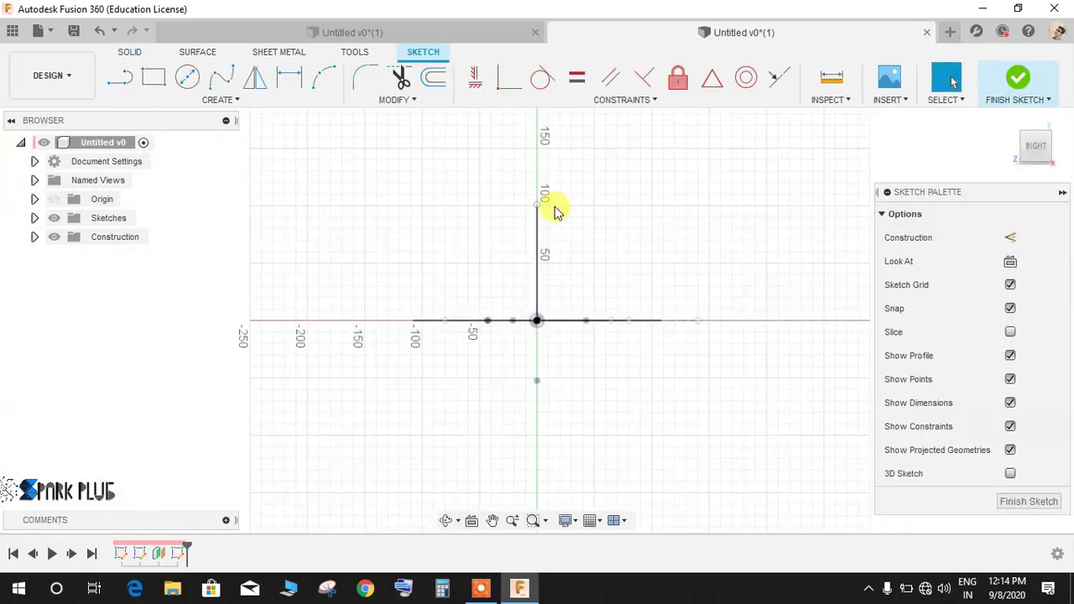
scroll(554, 210, up, 2)
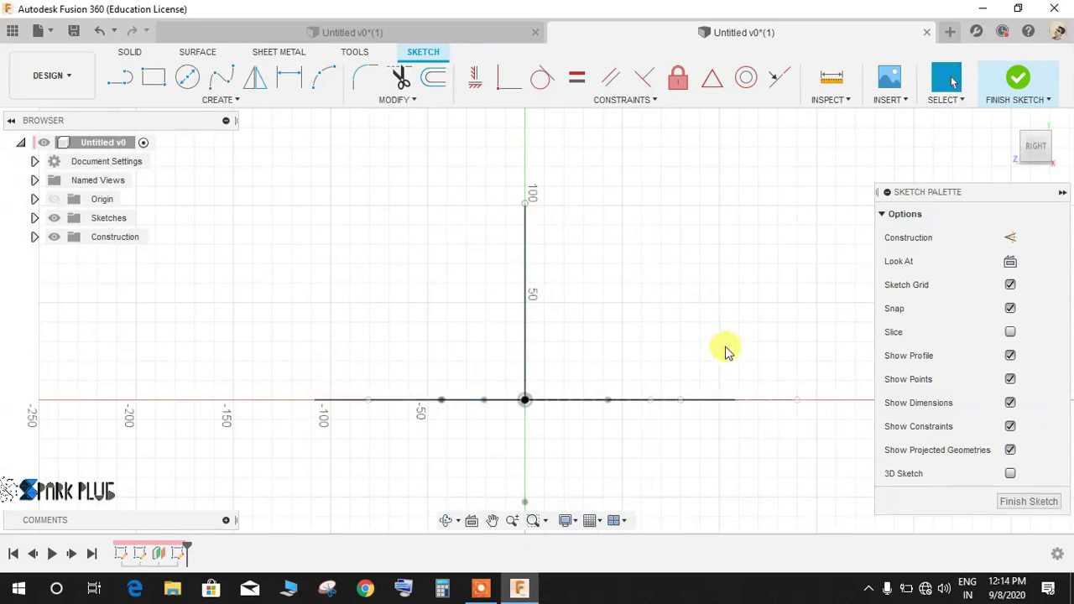
Step: Try to make an intersection curve from the two opposite long arcs of the egg-shaped outline, and clear the second selection
mouse_move(491, 288)
shift+middle_down()
mouse_move(527, 388)
mouse_move(612, 383)
mouse_move(498, 335)
mouse_move(422, 353)
mouse_move(411, 386)
mouse_move(431, 421)
mouse_move(491, 451)
mouse_move(511, 445)
mouse_move(436, 445)
shift+middle_up()
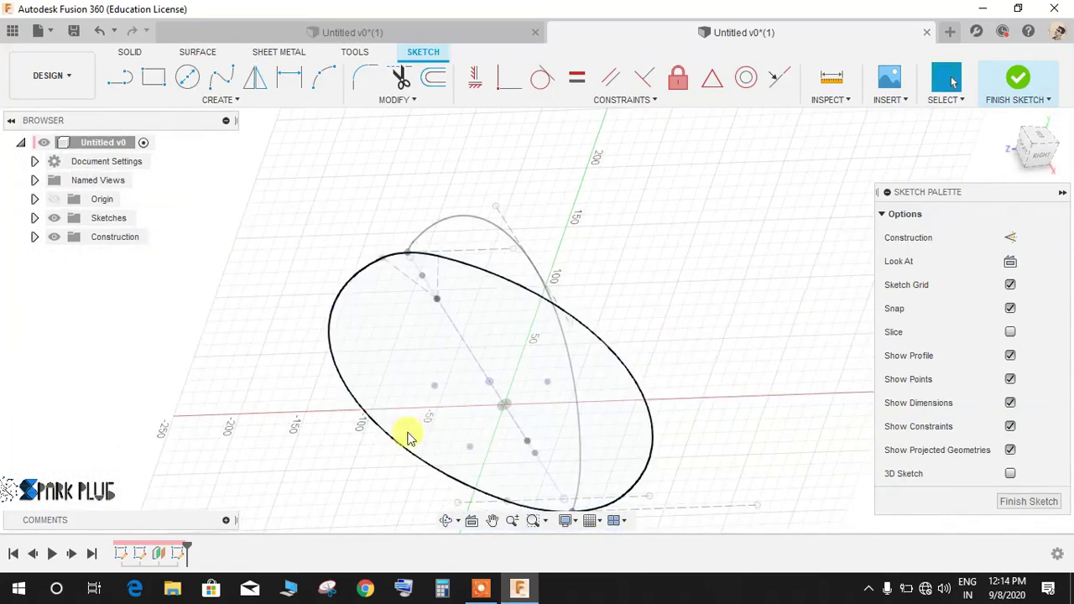
scroll(360, 416, up, 3)
scroll(354, 407, down, 3)
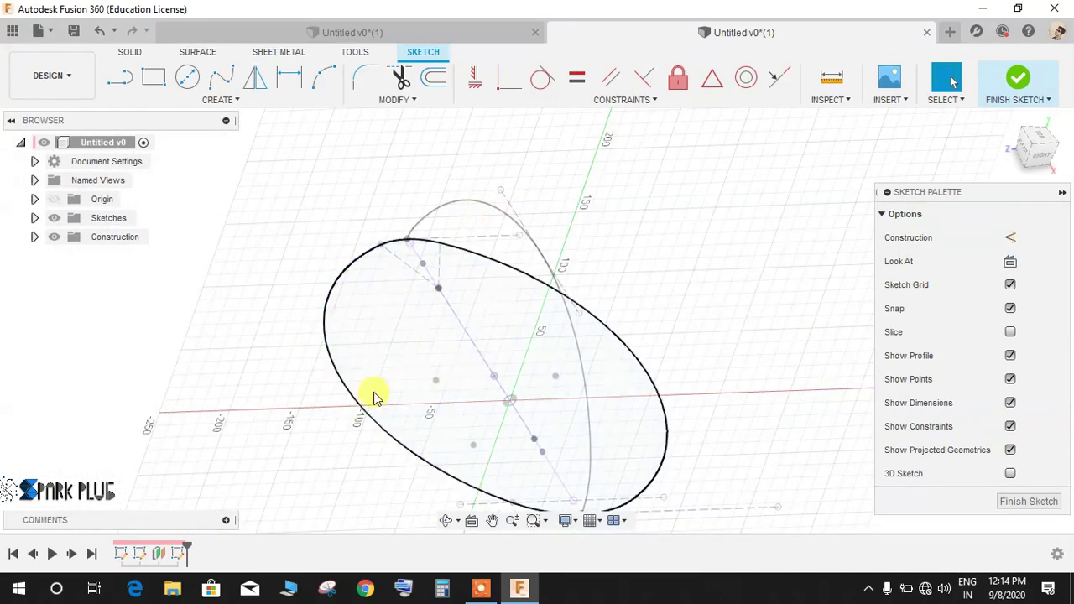
click(398, 227)
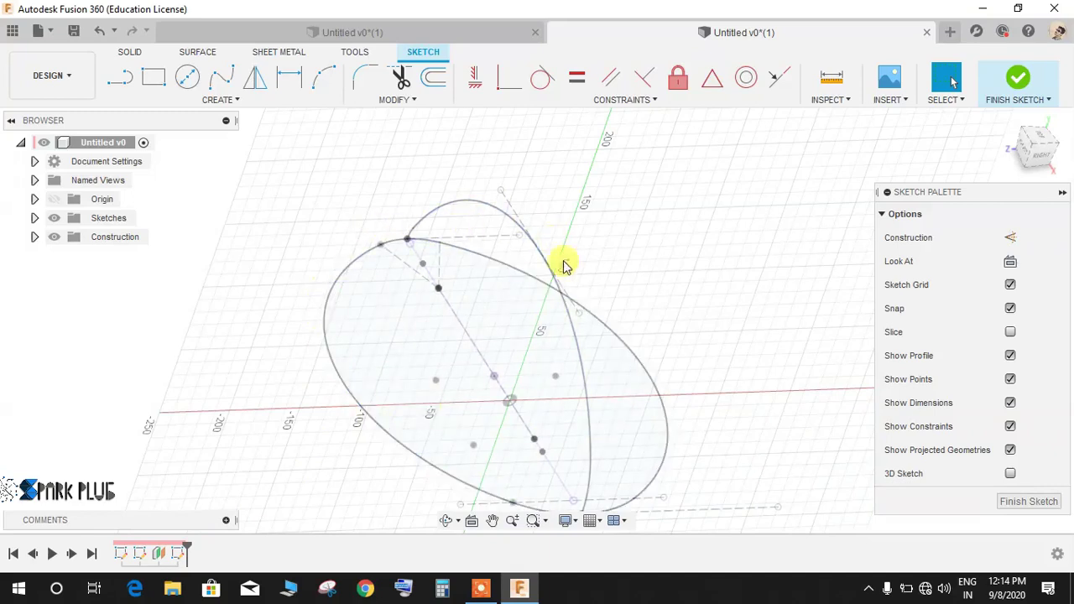
key(Escape)
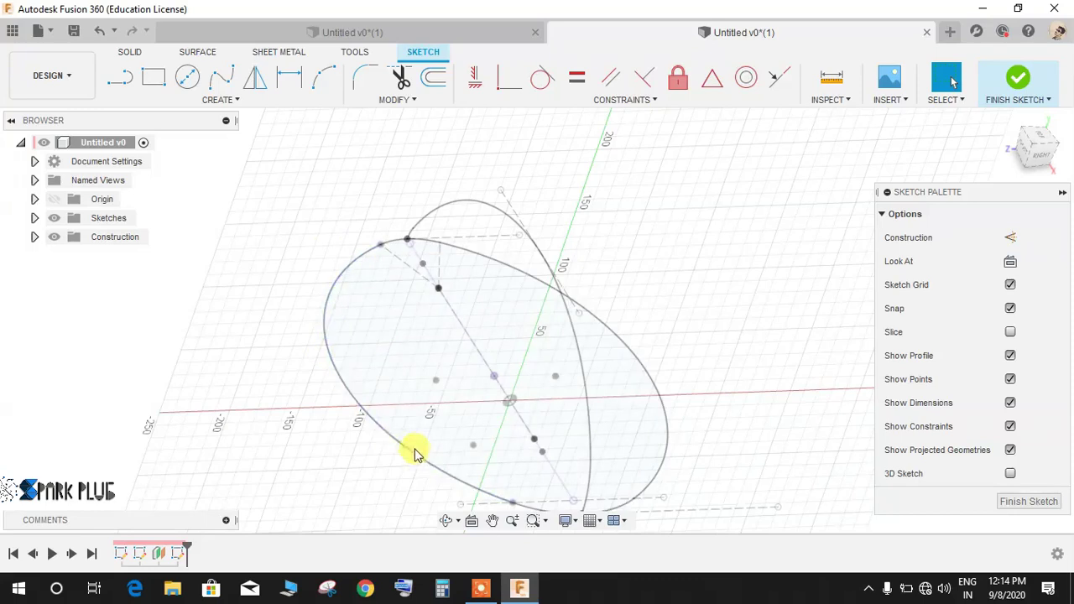
click(220, 100)
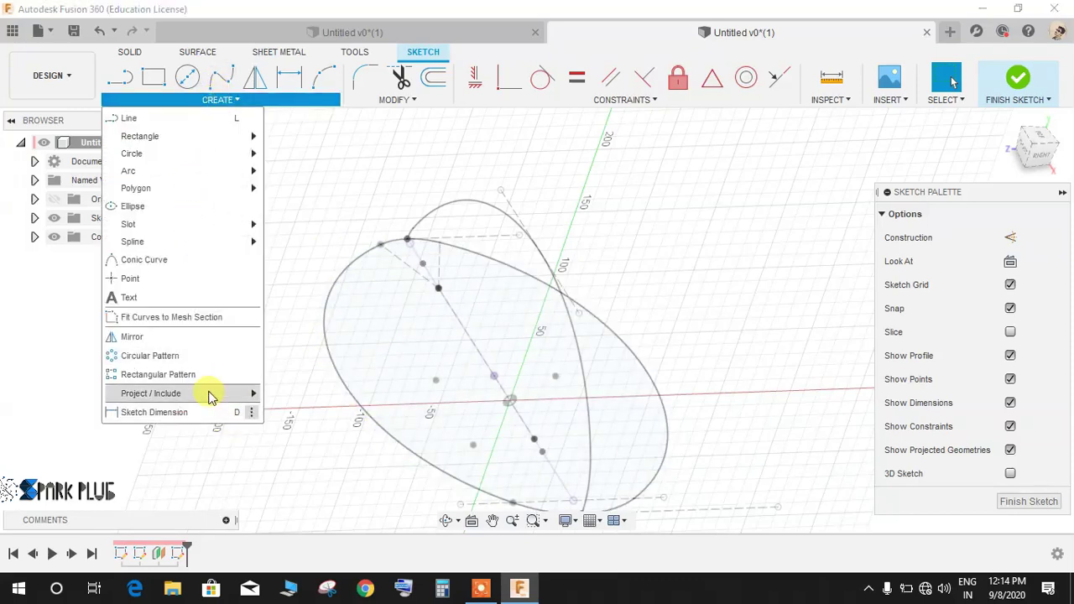
mouse_move(210, 396)
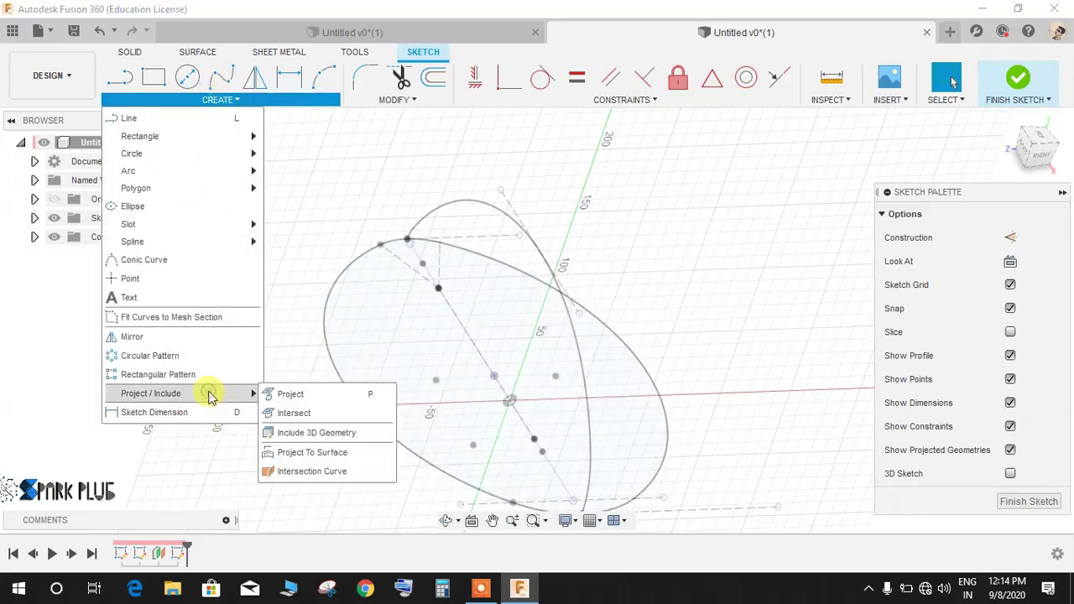
click(338, 473)
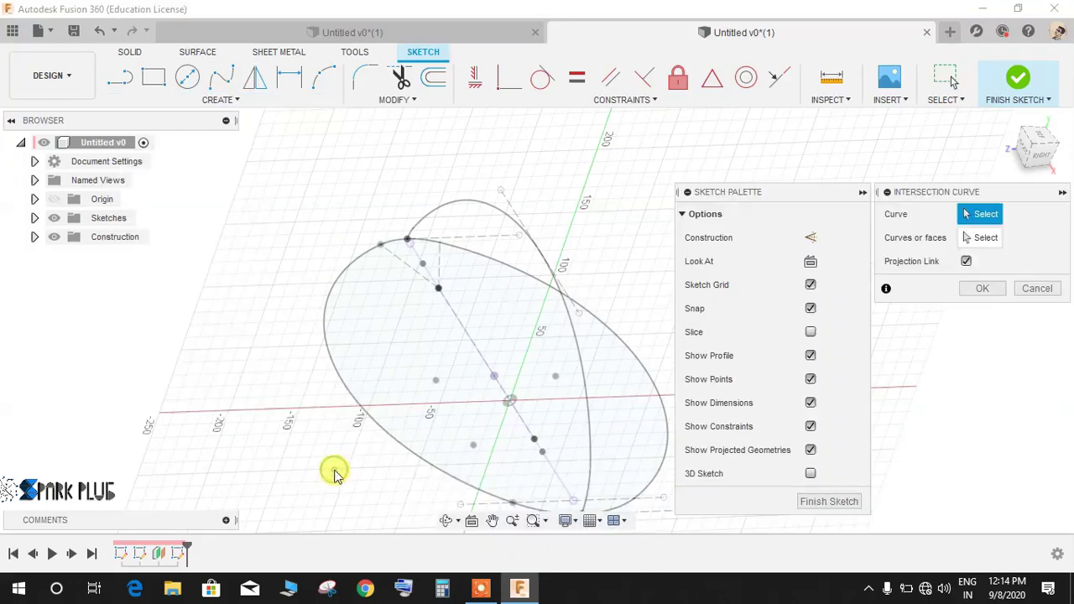
click(386, 432)
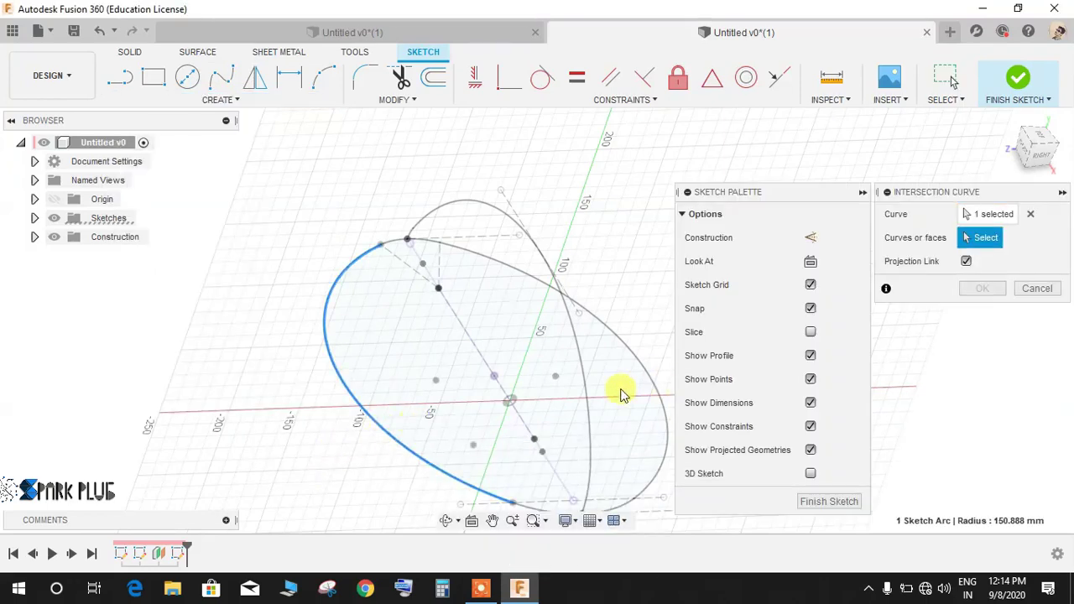
click(644, 371)
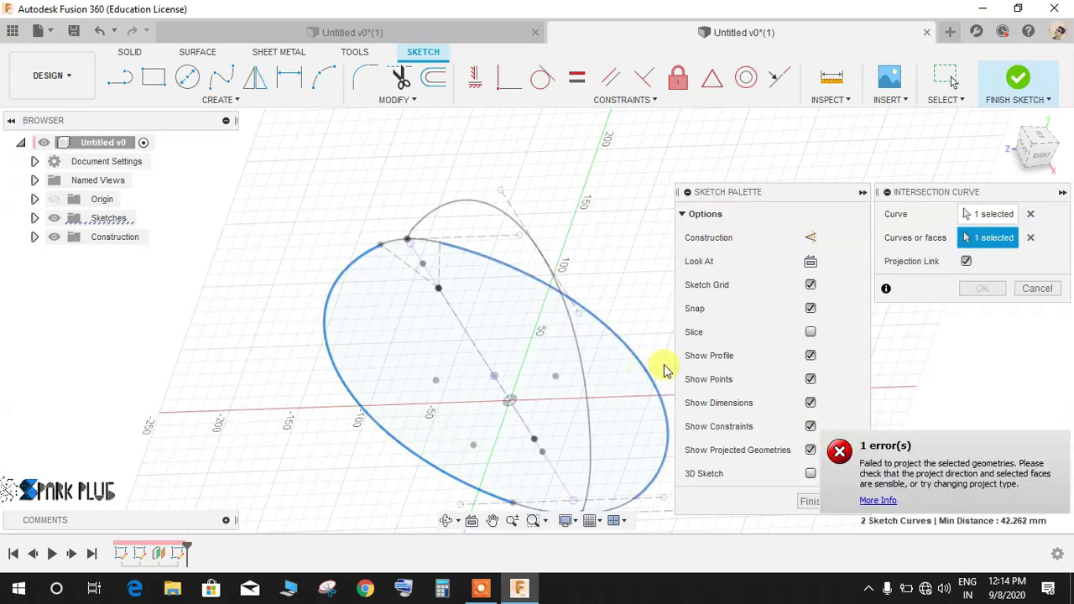
click(1030, 238)
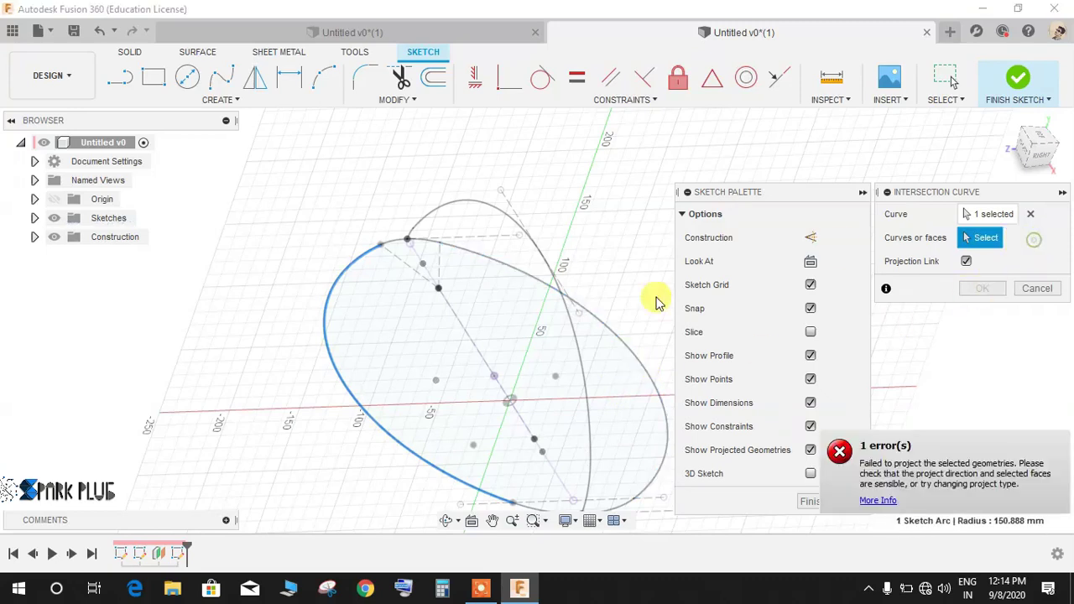
Step: Create an intersection curve between the egg outline's long arc on the negative Z side and Plane1
click(993, 218)
click(651, 375)
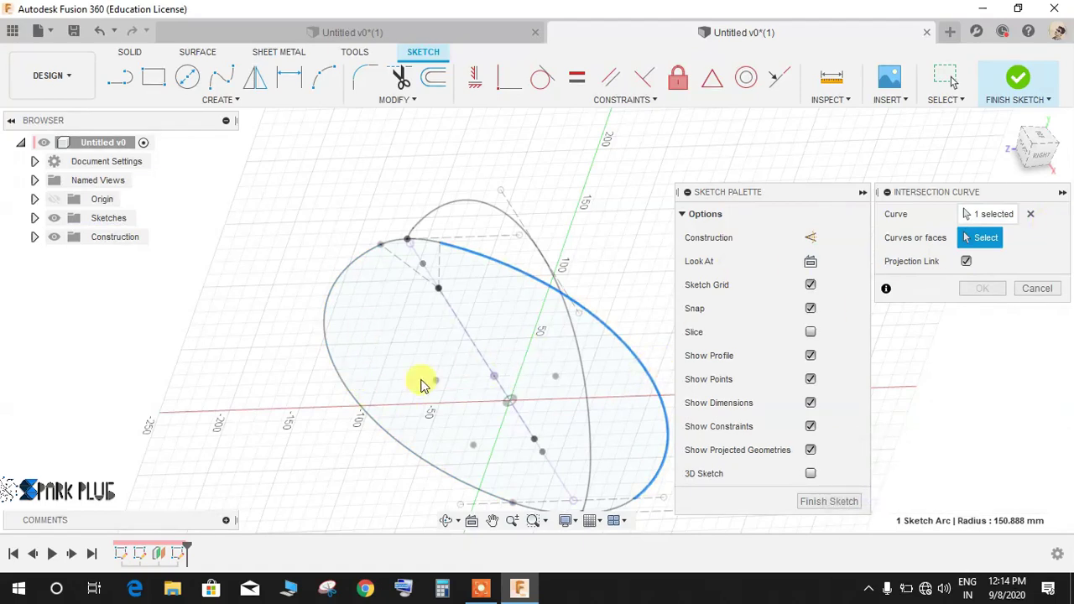
scroll(378, 395, down, 2)
scroll(462, 391, up, 2)
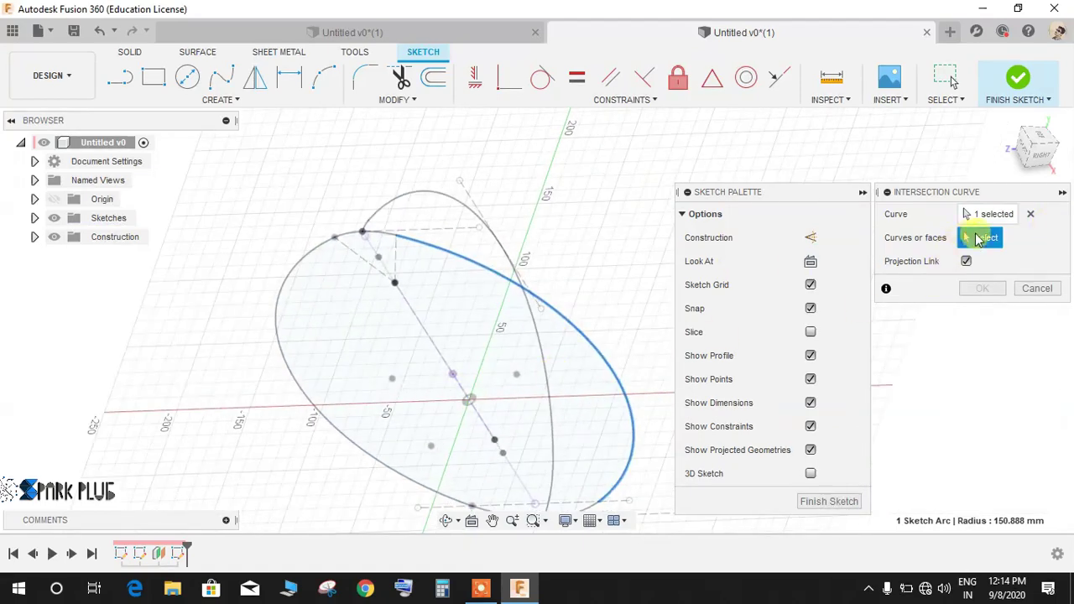
click(35, 238)
click(109, 264)
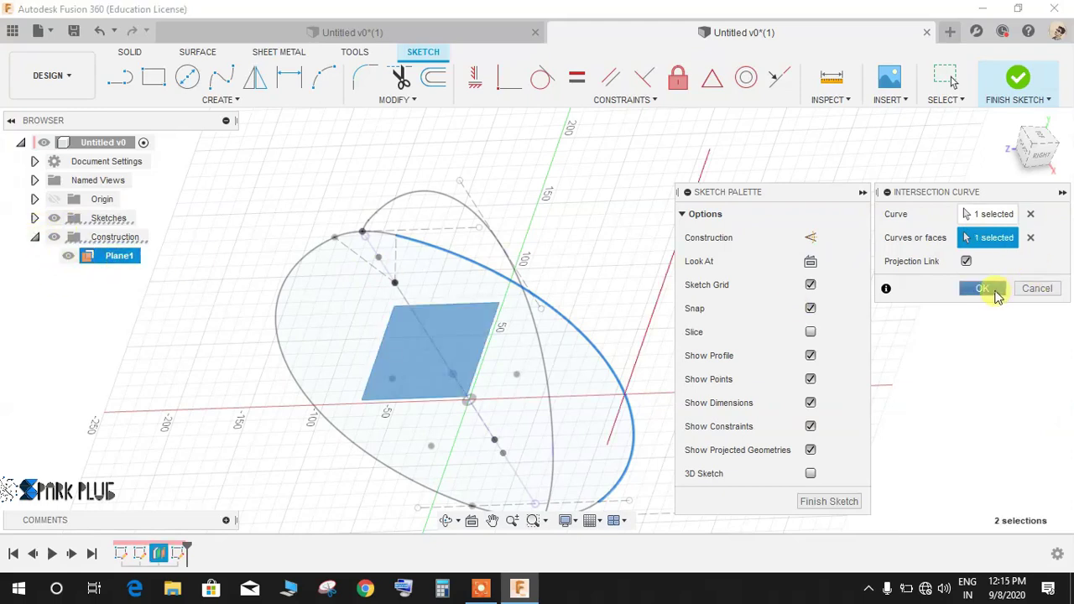
click(981, 288)
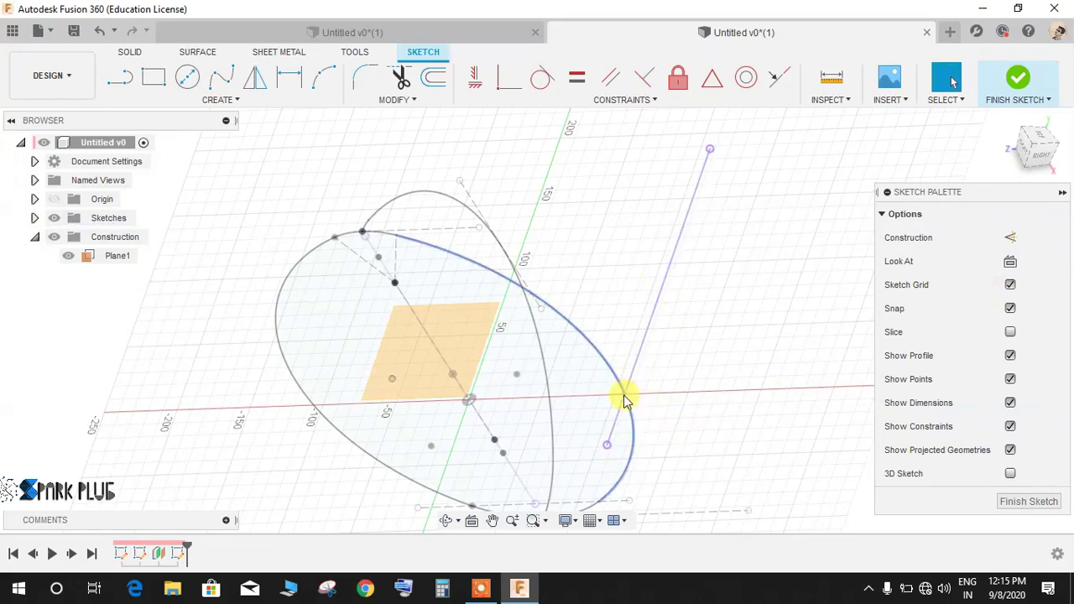
Step: Create an intersection curve between the egg outline's long arc on the positive Z side and Plane1
click(227, 107)
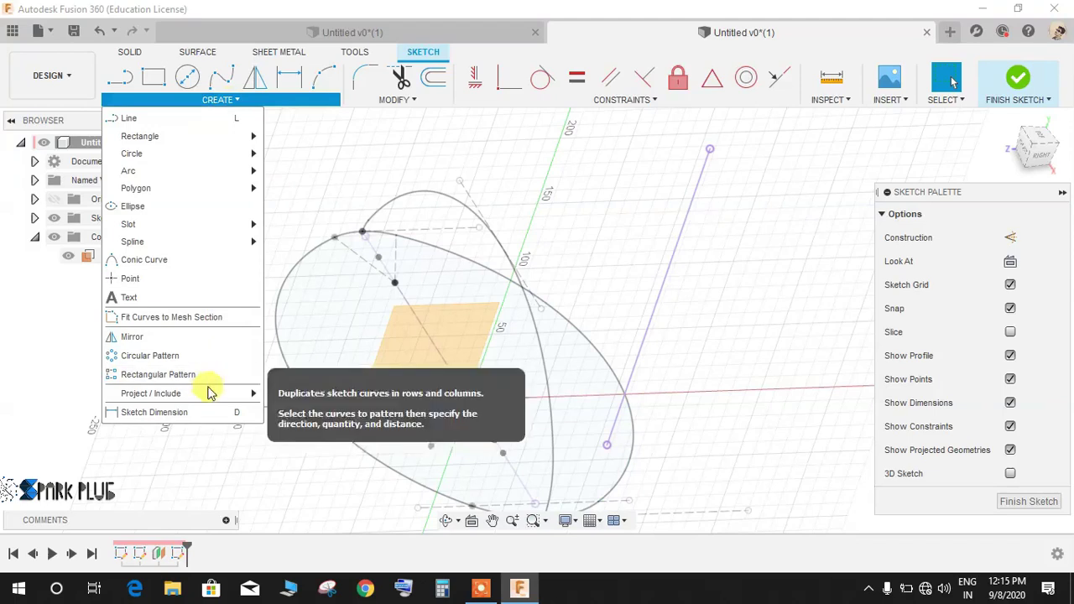
mouse_move(203, 393)
click(278, 471)
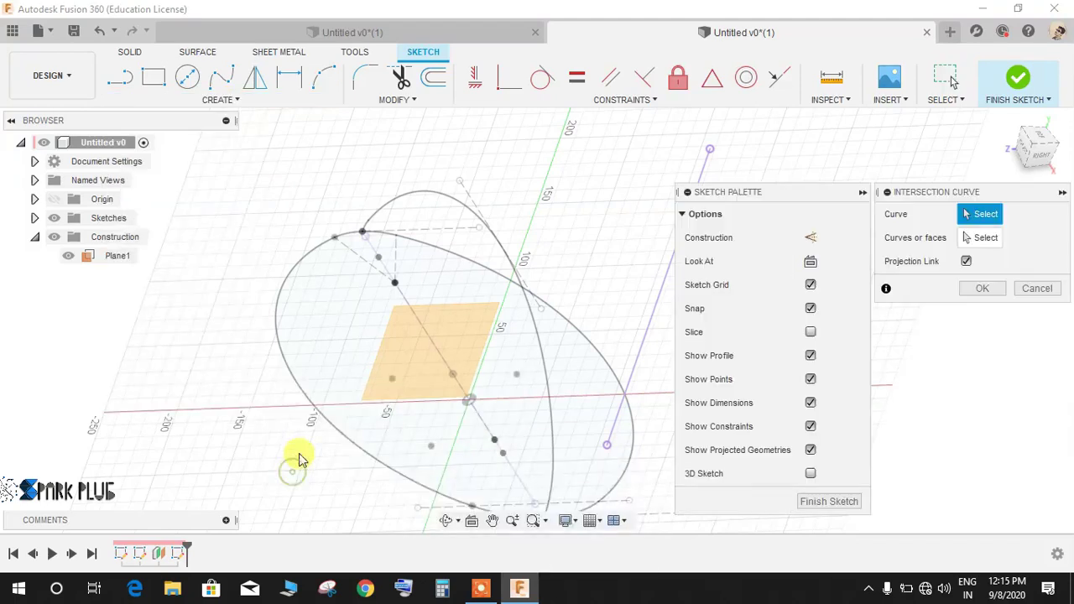
click(317, 413)
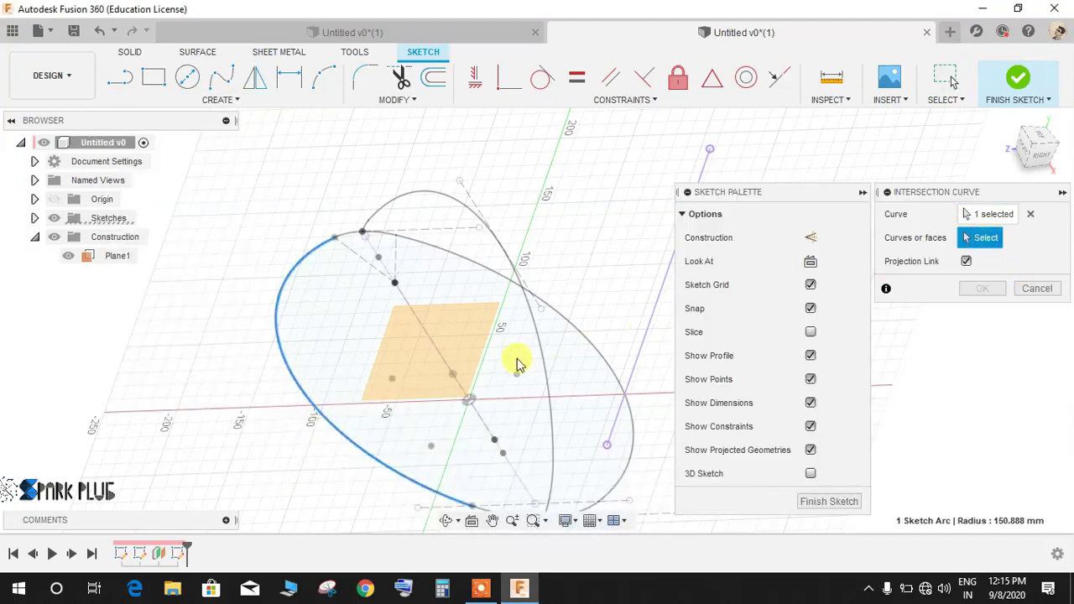
click(472, 328)
click(980, 290)
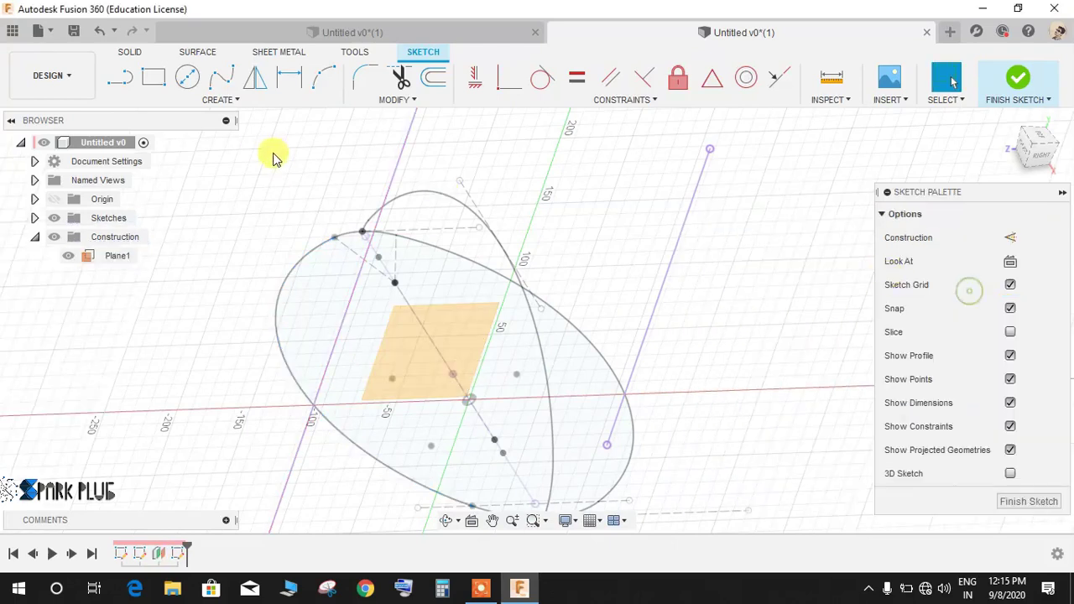
Step: Create an intersection curve between the side profile's large connecting arc and Plane1
right_drag(214, 420, 203, 164)
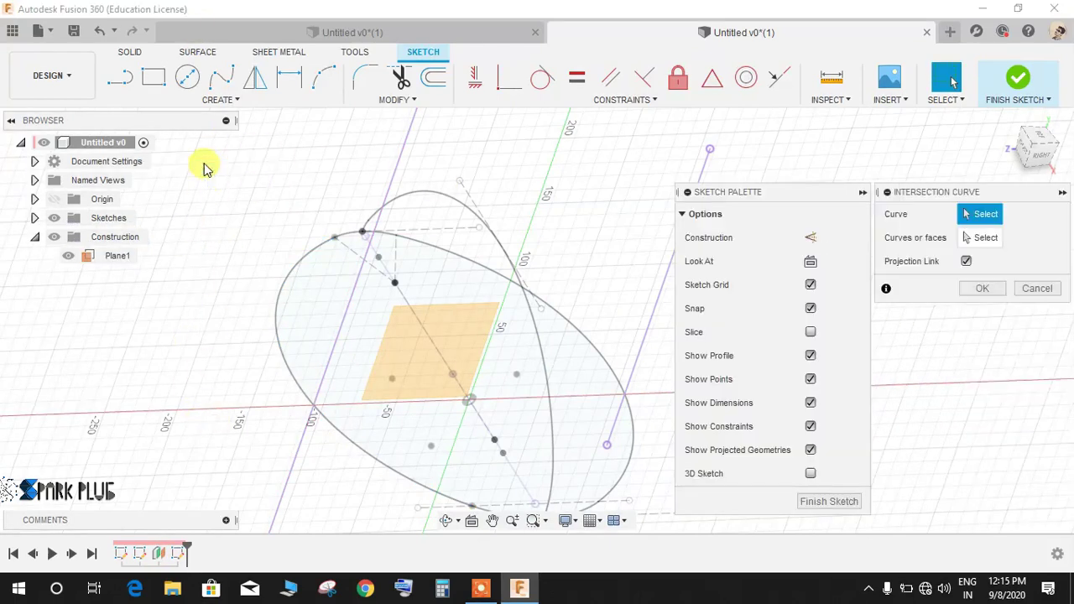
click(539, 331)
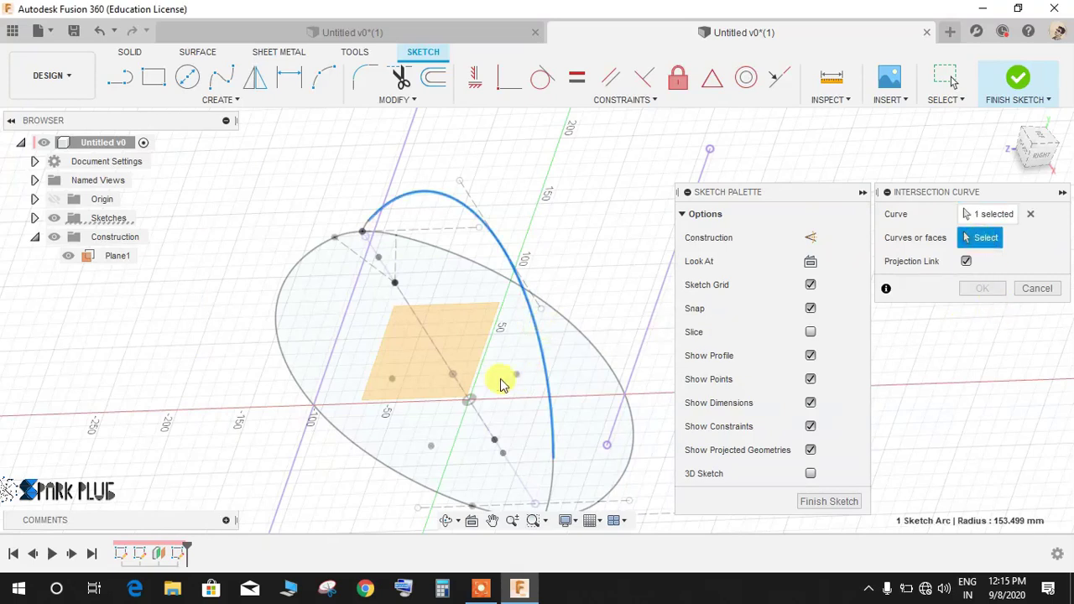
click(450, 331)
click(979, 289)
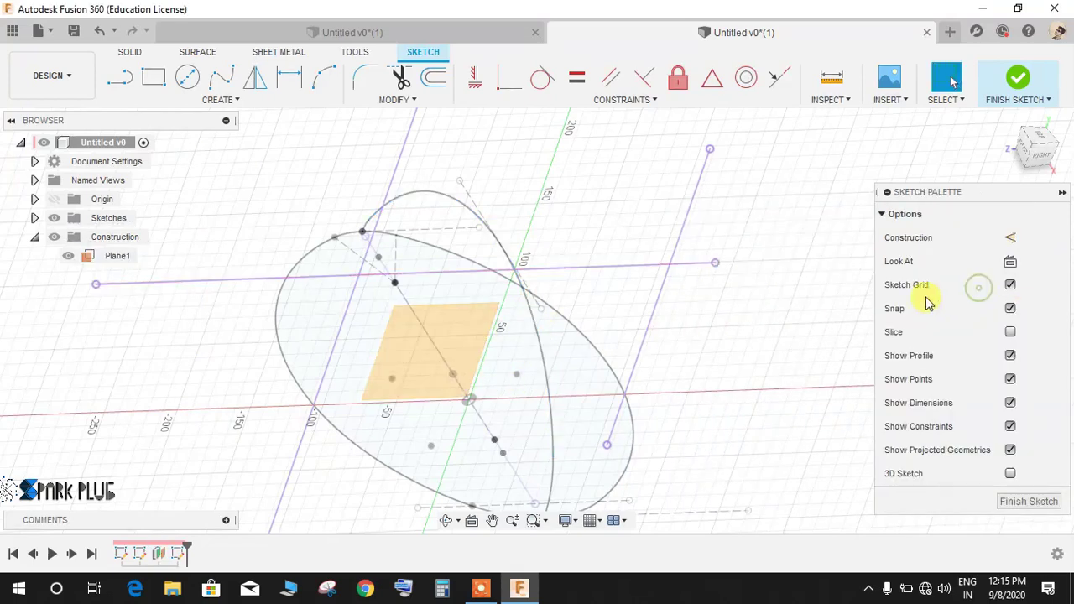
mouse_move(574, 345)
shift+middle_down()
mouse_move(601, 307)
mouse_move(473, 348)
shift+middle_up()
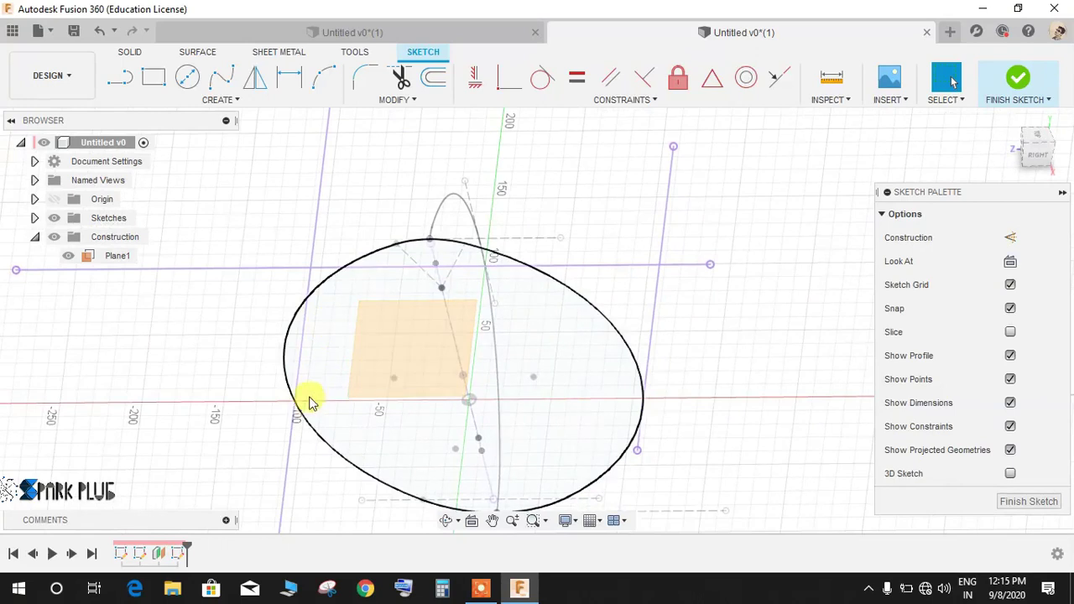
Step: Examine from the right how the intersection lines meet the egg outline and the side profile
mouse_move(640, 400)
shift+middle_down()
mouse_move(549, 383)
mouse_move(587, 400)
mouse_move(475, 311)
shift+middle_up()
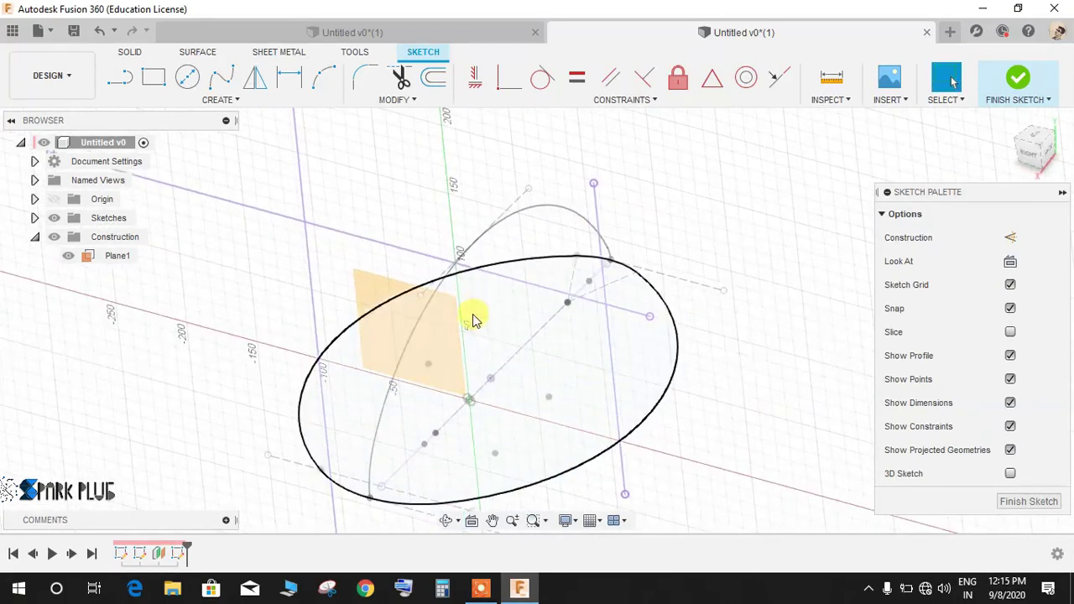
mouse_move(528, 358)
shift+middle_down()
mouse_move(496, 328)
mouse_move(537, 378)
shift+middle_up()
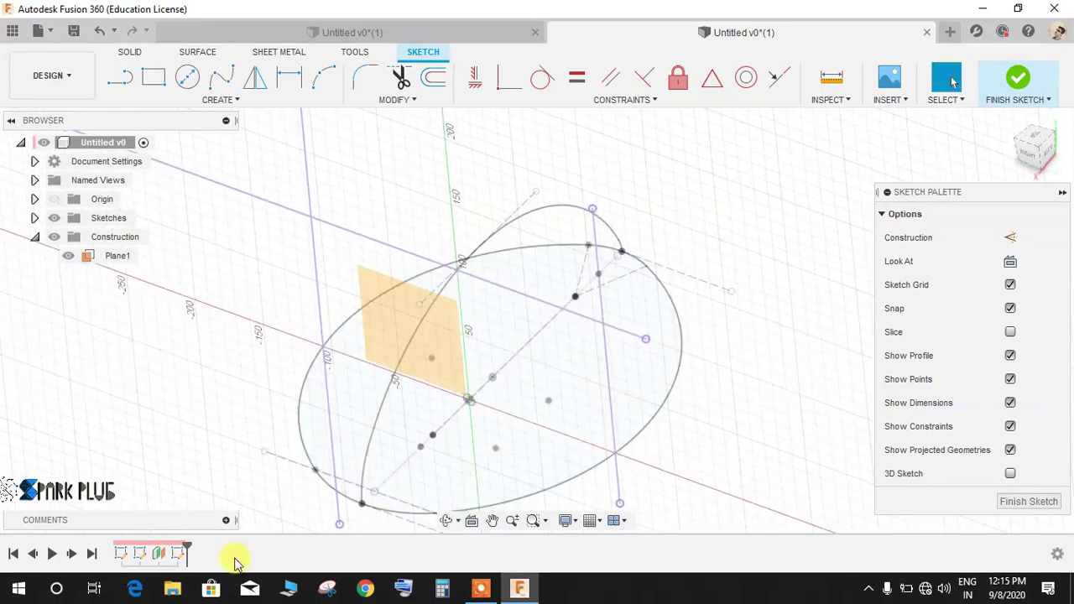
click(1037, 164)
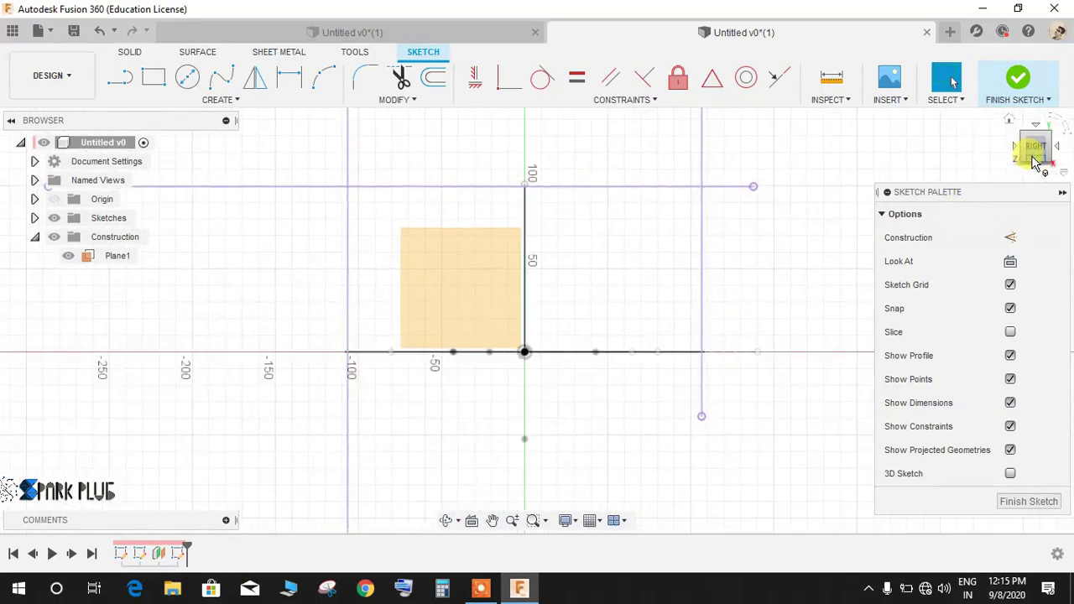
scroll(336, 369, up, 2)
scroll(347, 347, up, 3)
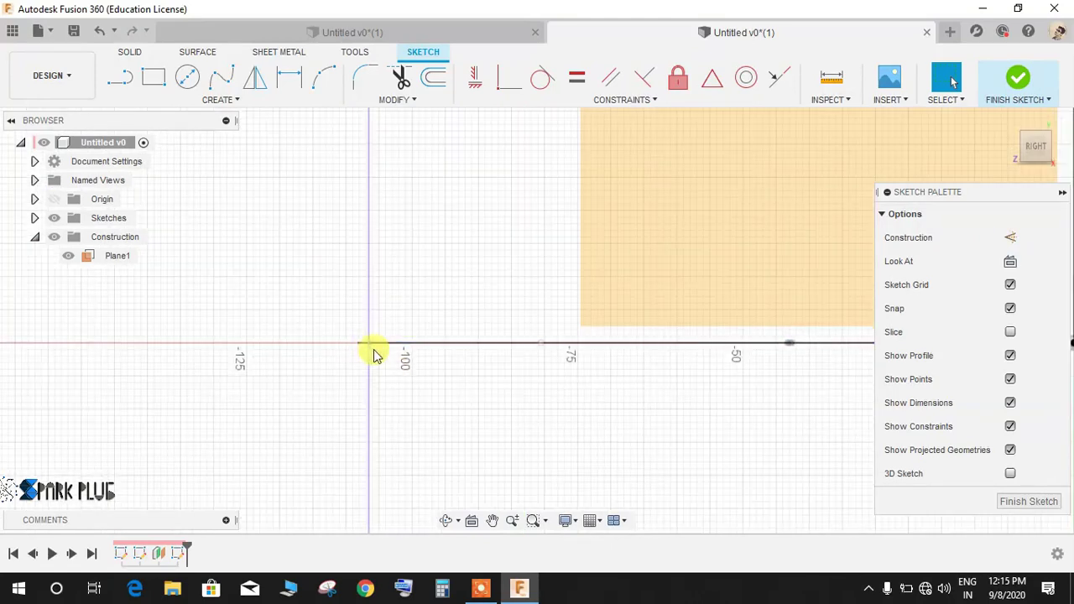
scroll(366, 347, up, 2)
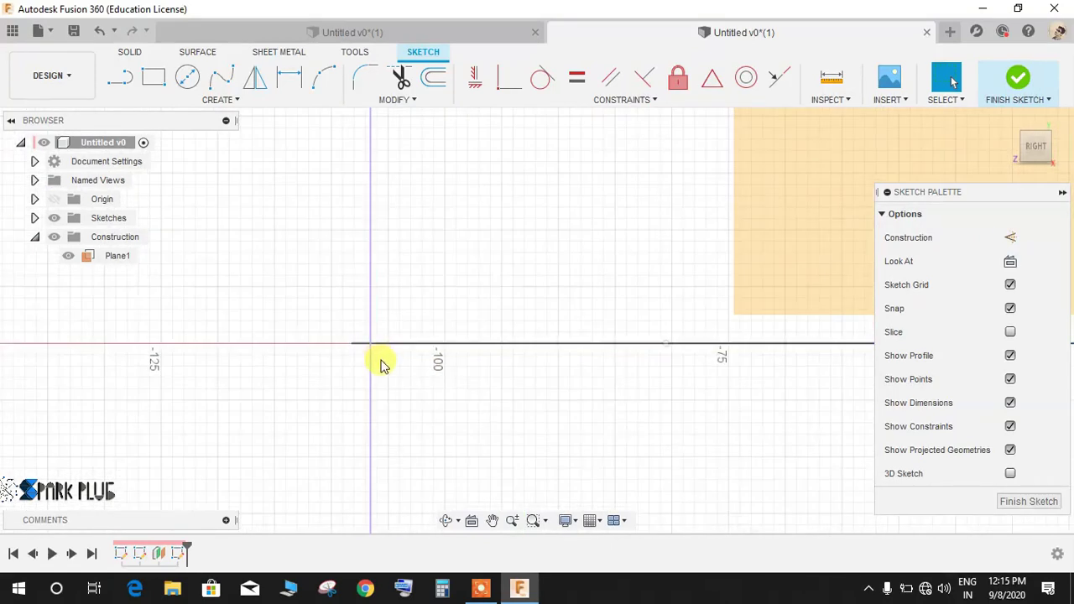
key(p)
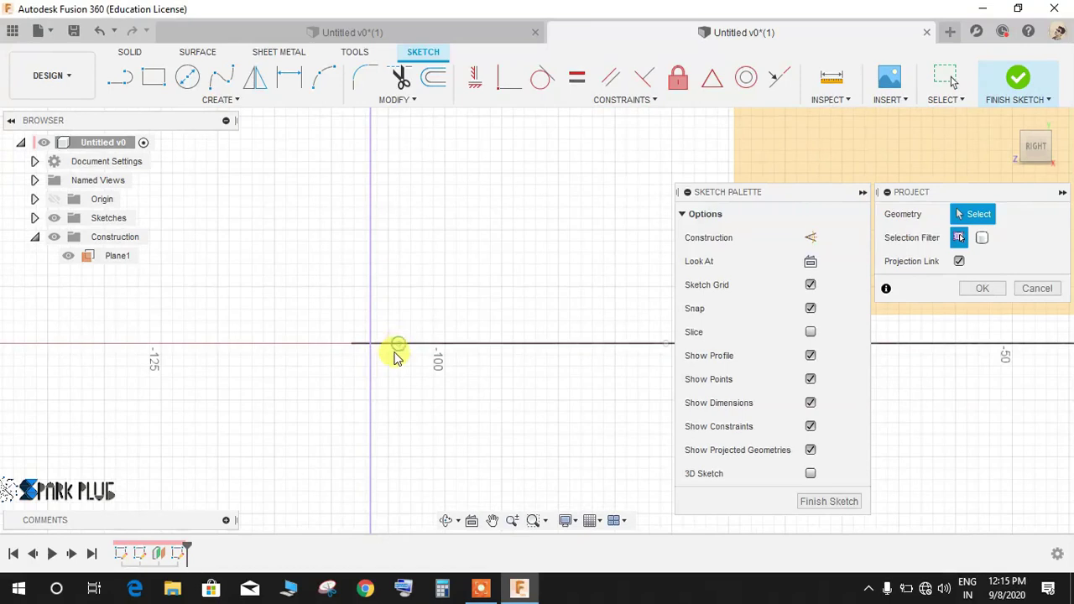
scroll(396, 356, down, 5)
key(Return)
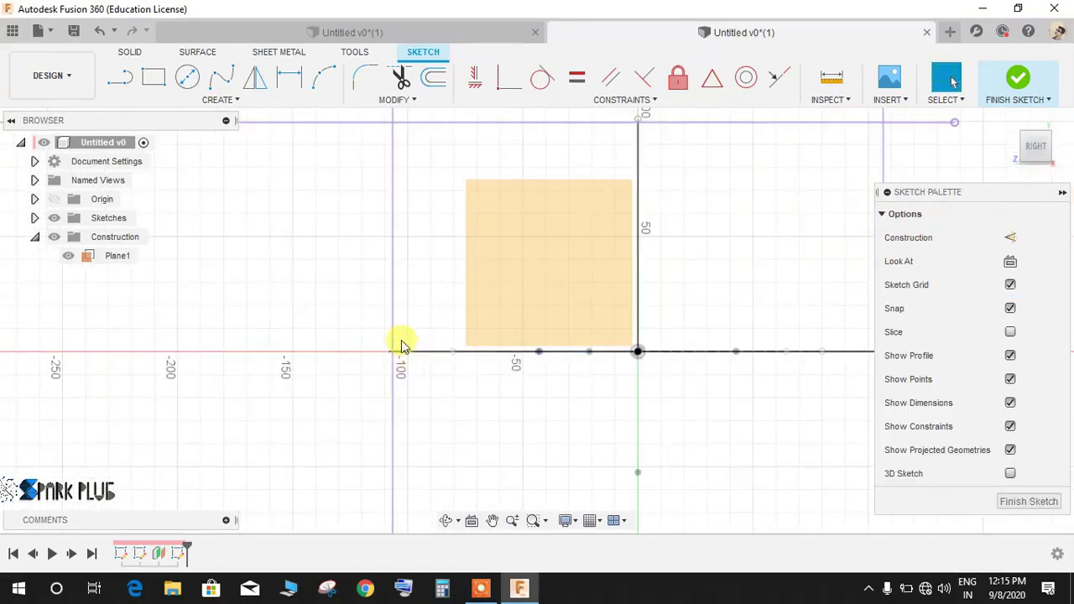
scroll(396, 338, up, 3)
scroll(396, 338, down, 5)
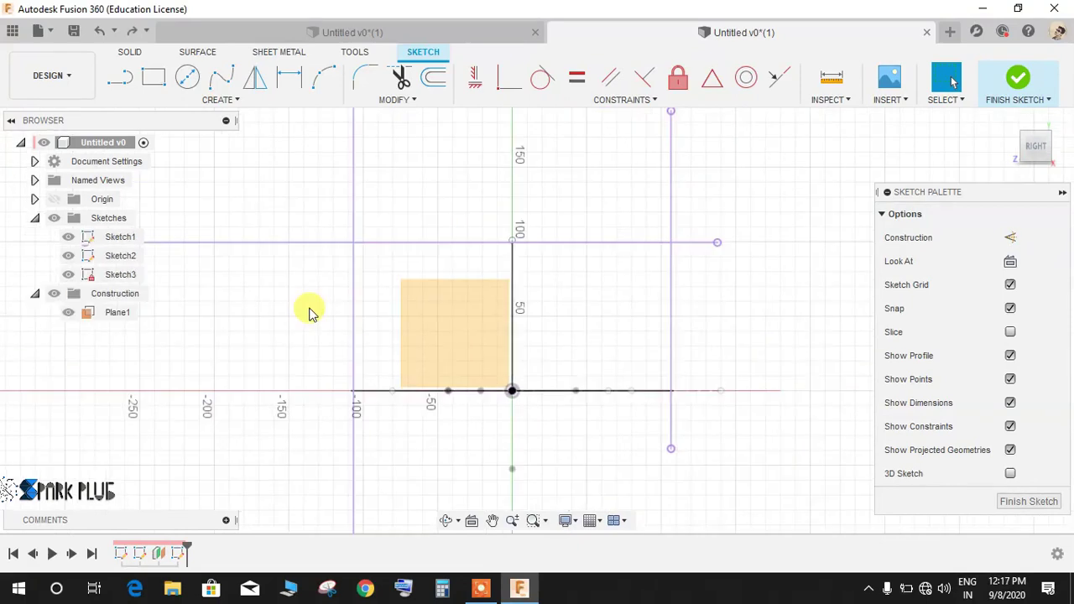
scroll(350, 419, up, 3)
scroll(354, 415, down, 3)
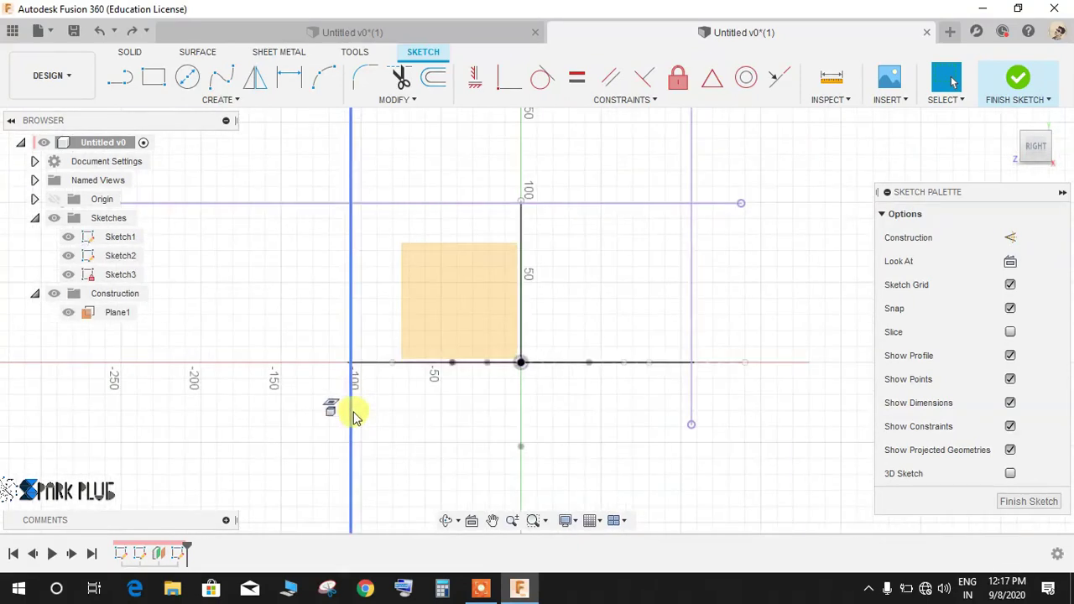
Step: Break the projection links of the two vertical intersection lines and the horizontal one in the cross-section sketch
click(352, 419)
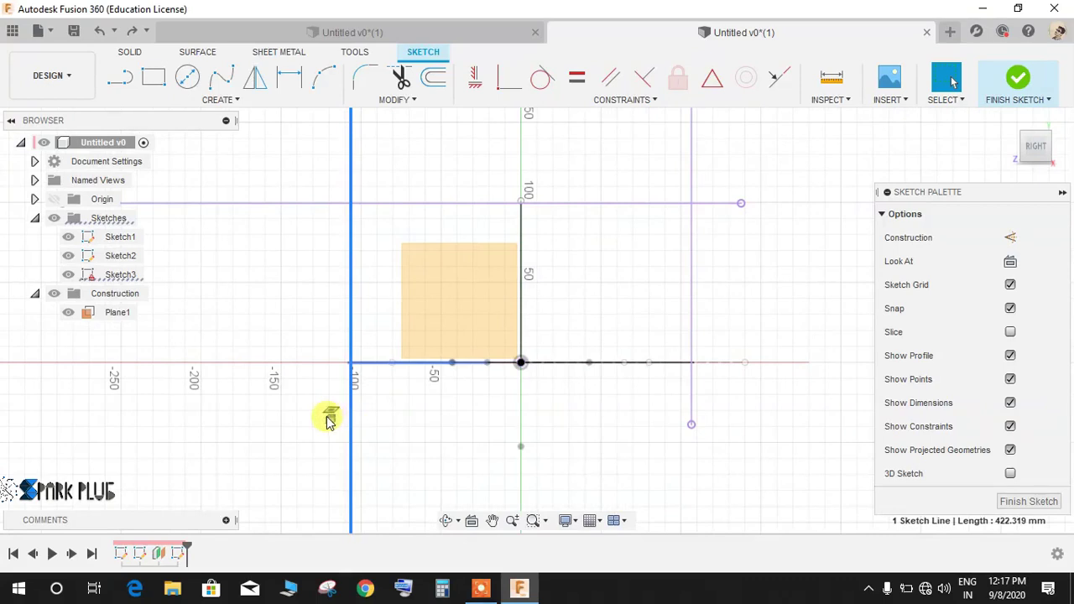
click(327, 418)
key(Delete)
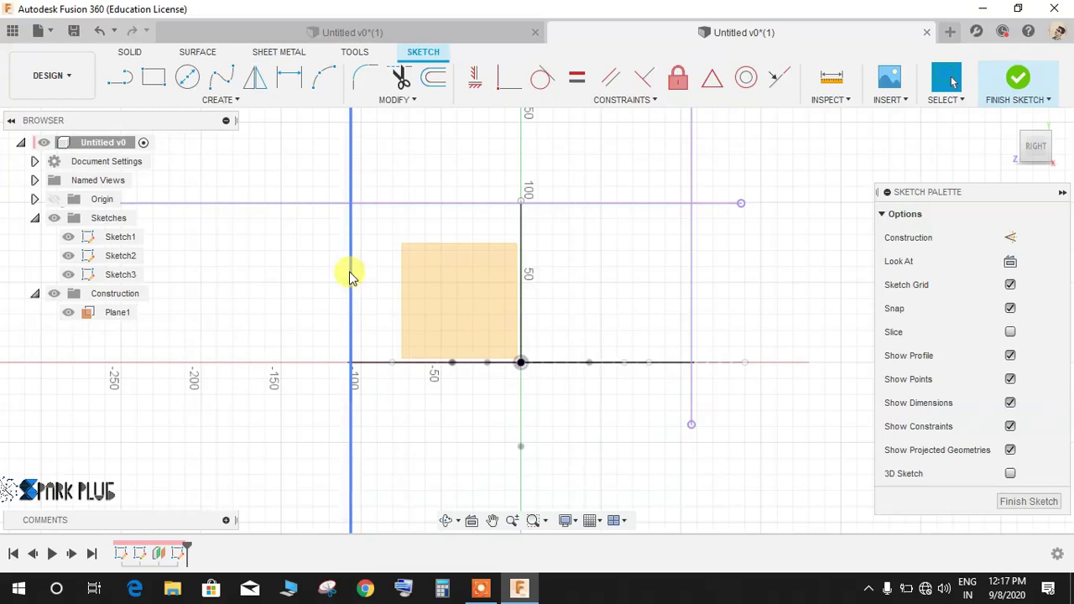
click(353, 277)
click(695, 239)
click(691, 253)
click(709, 251)
key(Delete)
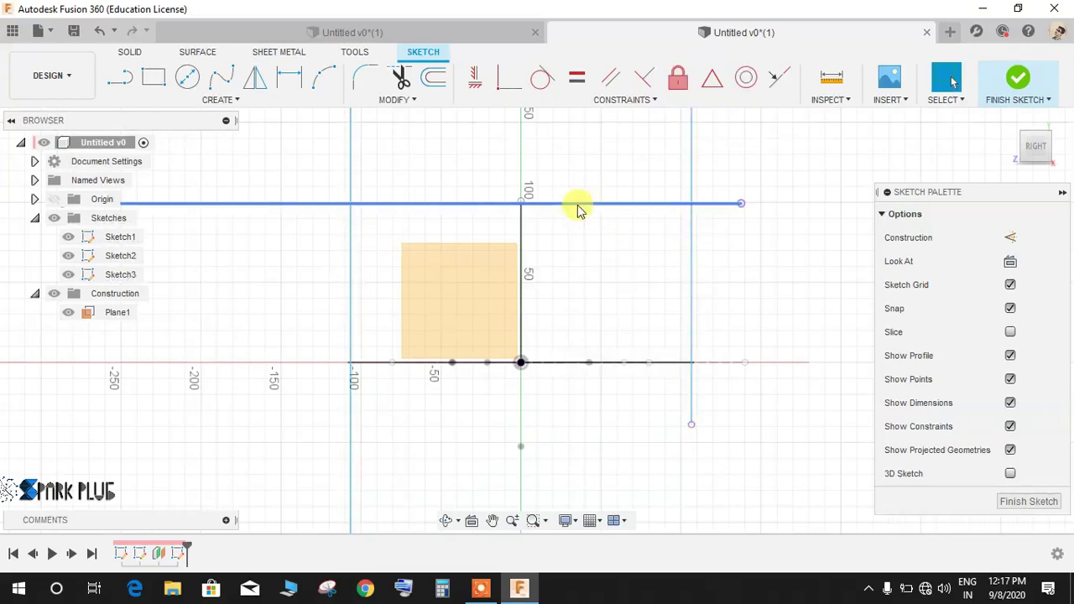
click(554, 209)
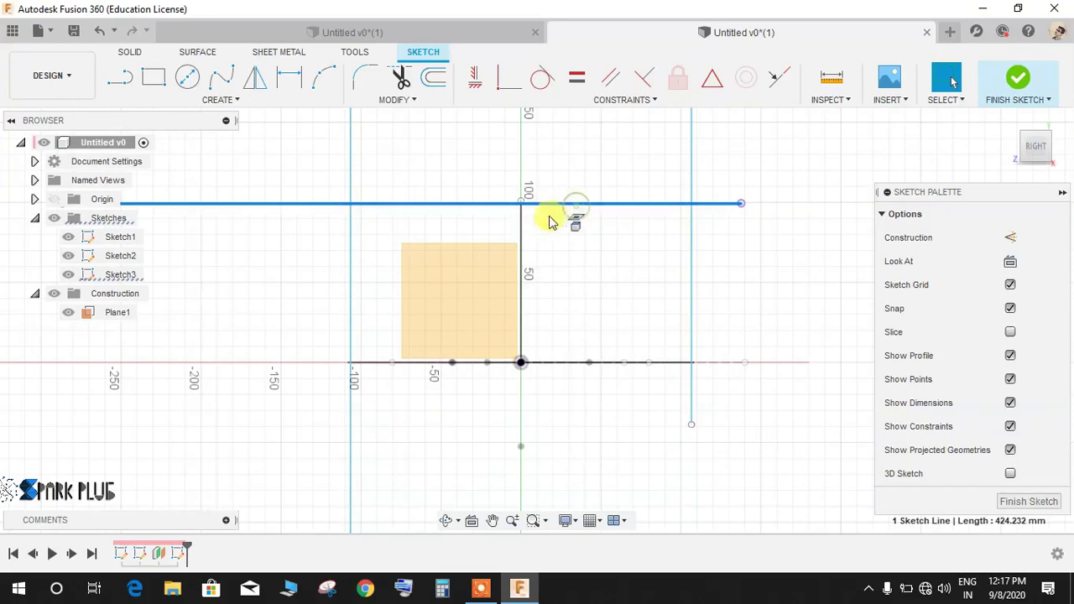
click(585, 261)
Step: Project the egg outline's long arc on the positive Z side and the outline's 140 mm line into the cross-section sketch
scroll(352, 394, up, 3)
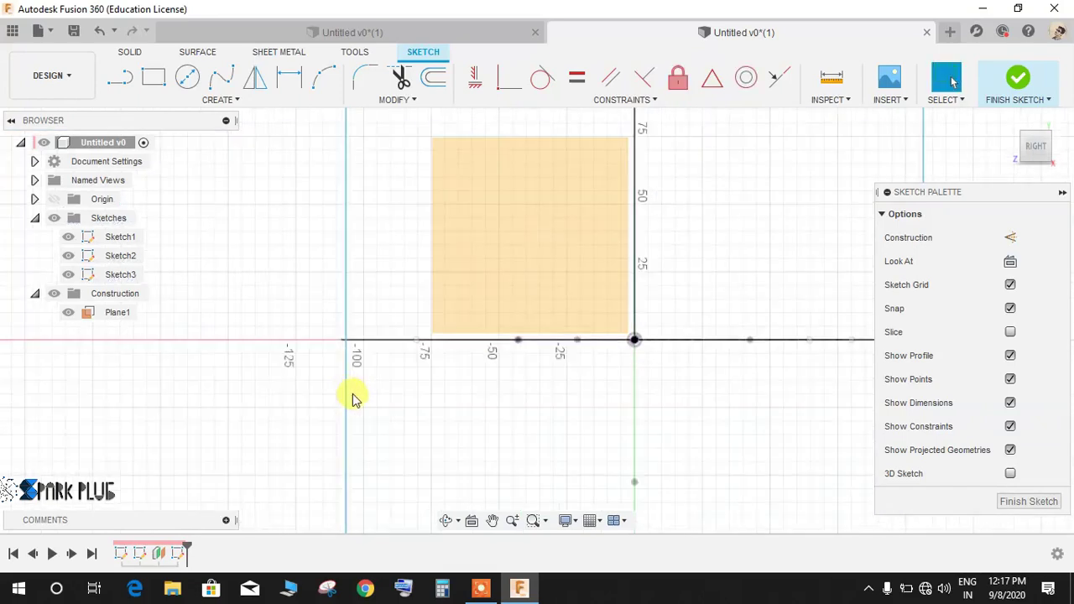
key(p)
click(370, 340)
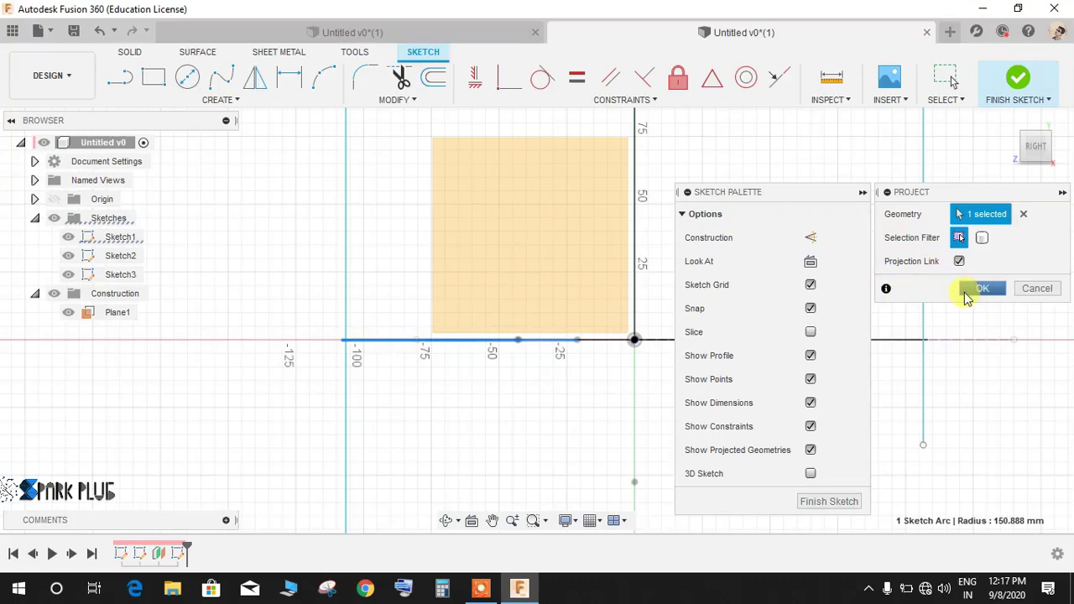
click(978, 290)
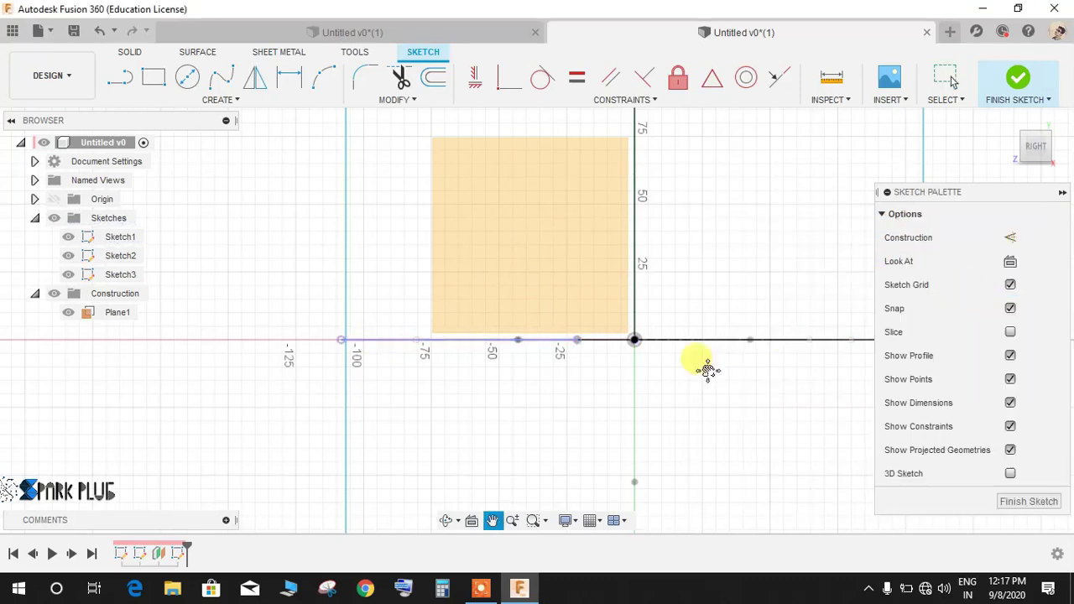
middle_drag(703, 365, 384, 433)
key(p)
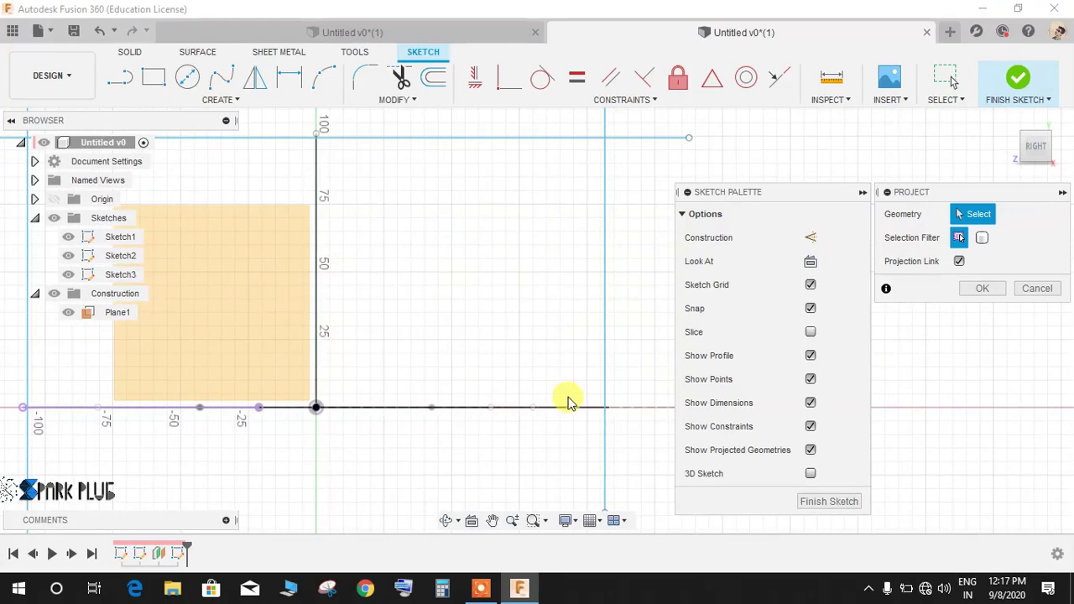
click(570, 408)
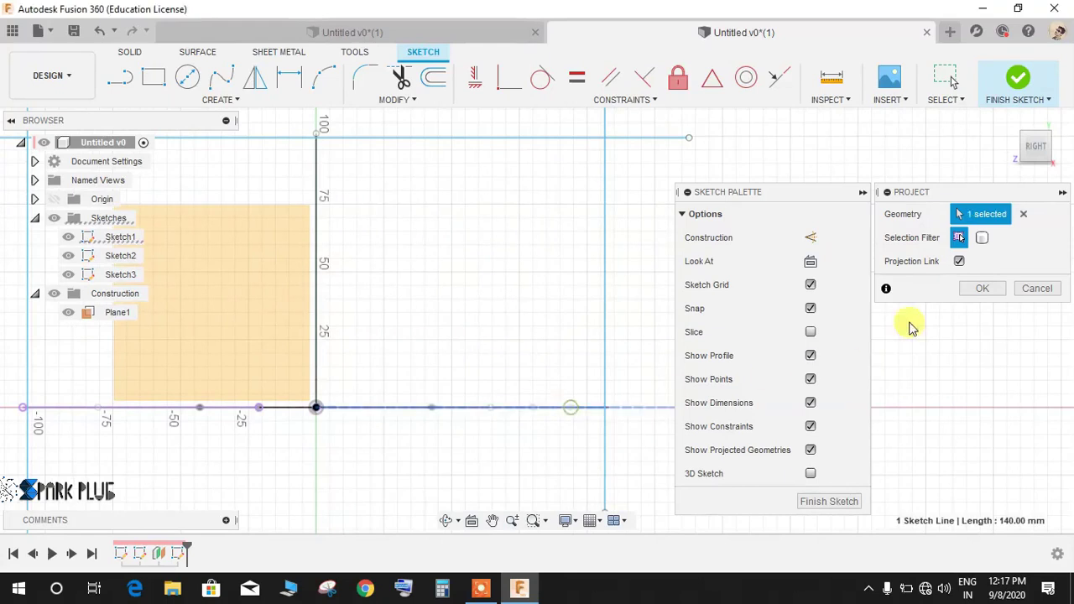
click(980, 289)
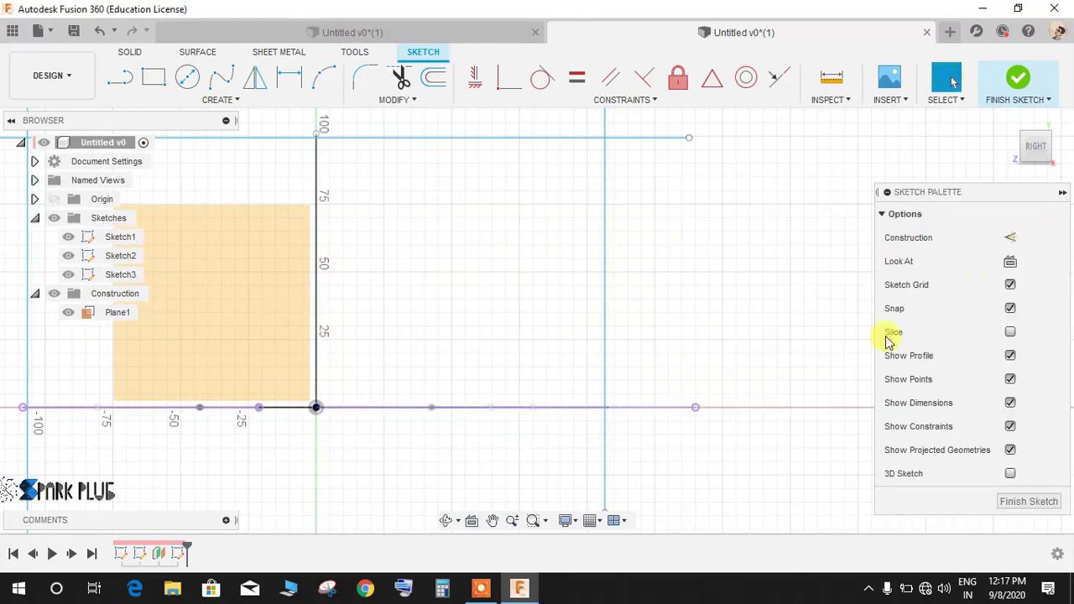
Step: Project the side profile's large connecting arc into the cross-section sketch
click(631, 408)
scroll(600, 419, up, 2)
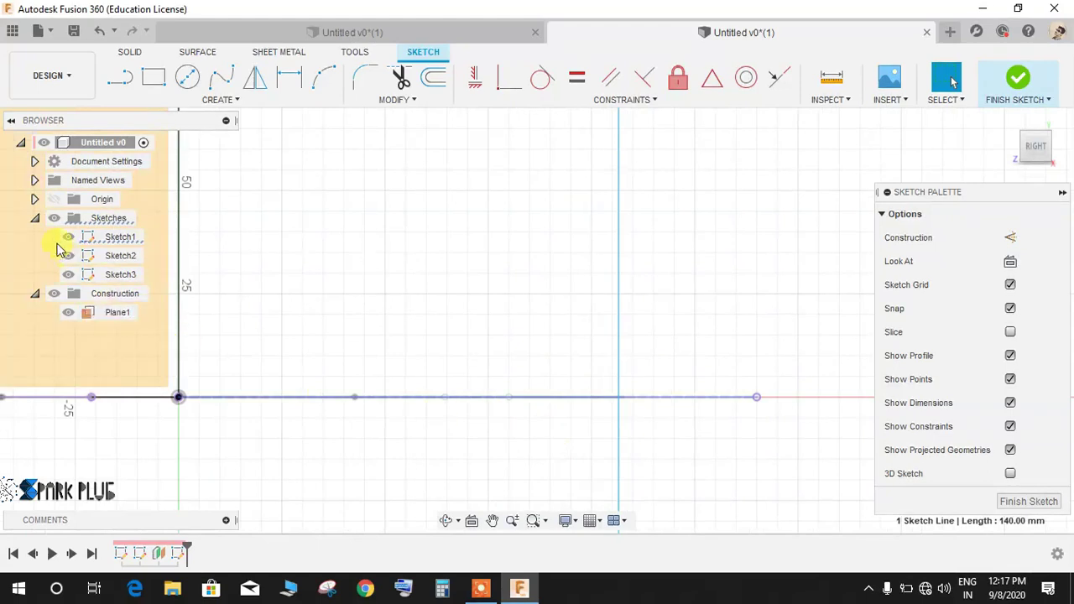
scroll(293, 306, down, 4)
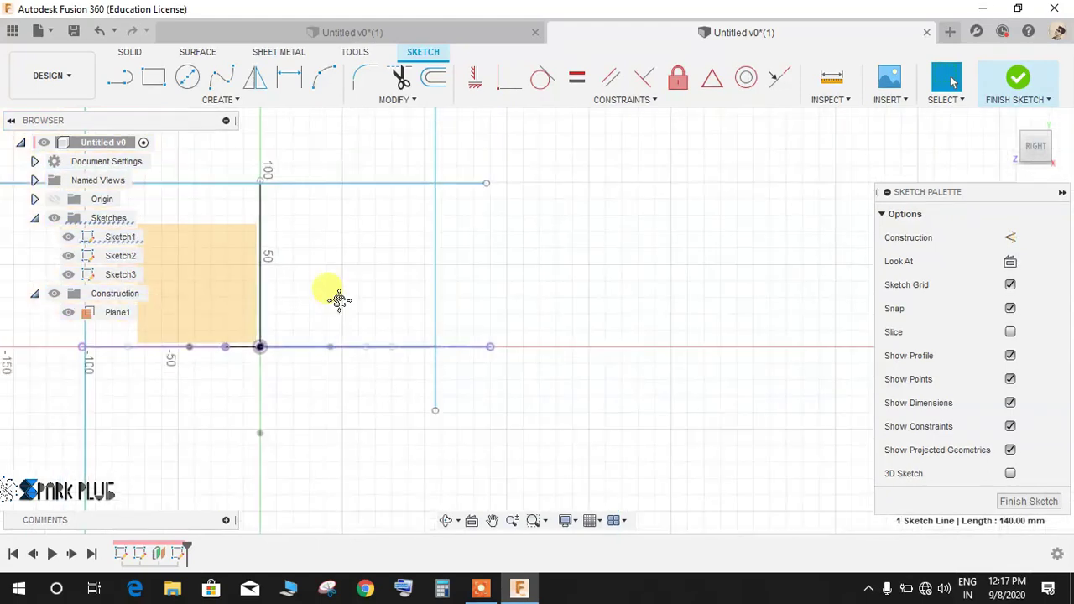
middle_drag(338, 300, 510, 344)
scroll(478, 311, up, 2)
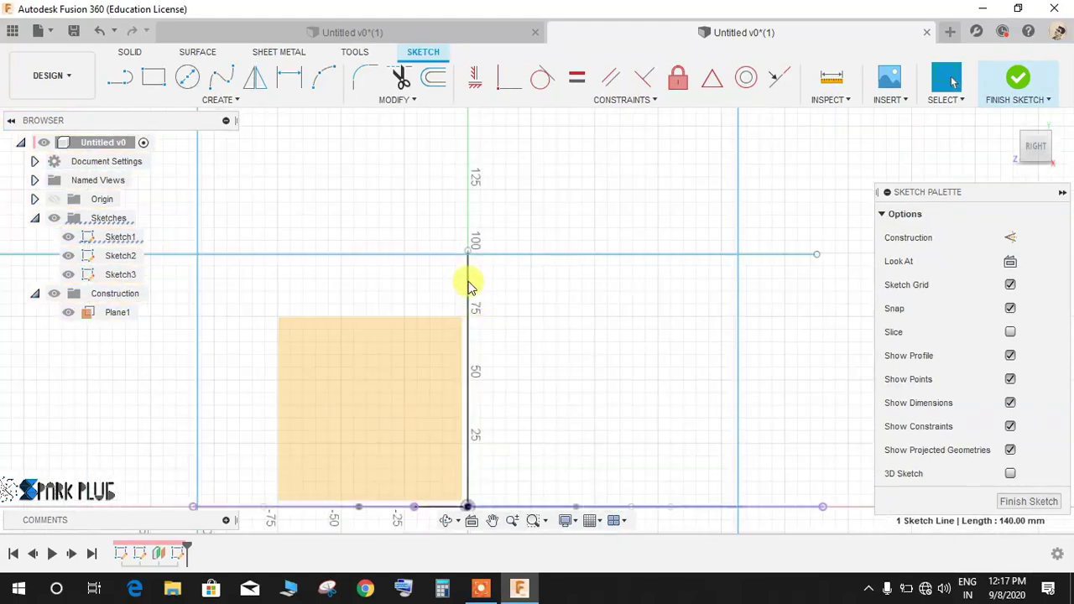
key(p)
scroll(468, 267, up, 2)
click(467, 264)
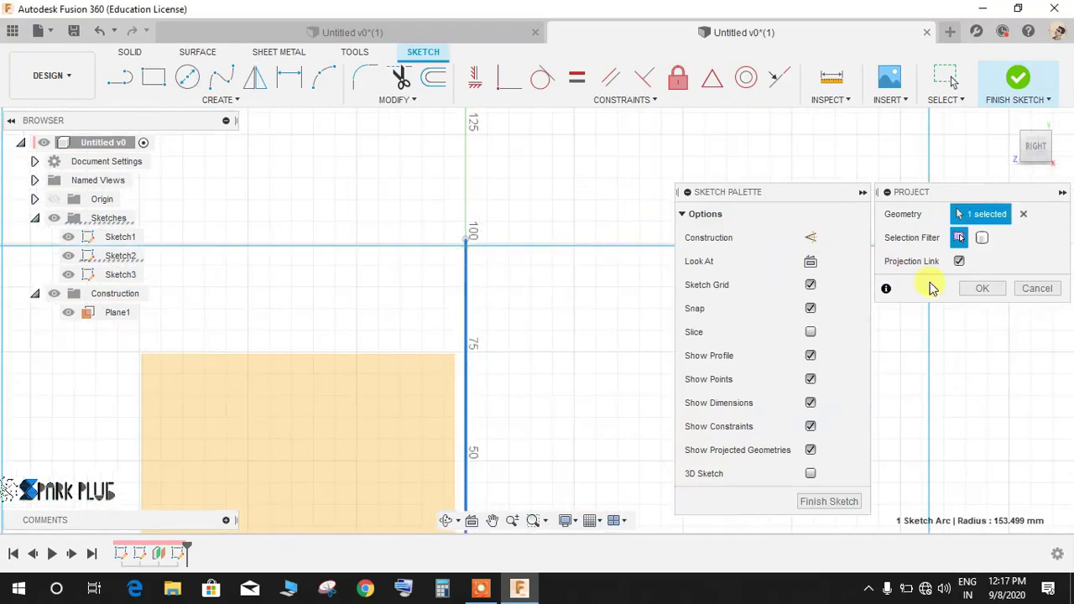
click(983, 288)
Step: Hide Sketch1, Sketch2 and the construction planes
click(68, 236)
click(68, 256)
scroll(453, 292, down, 3)
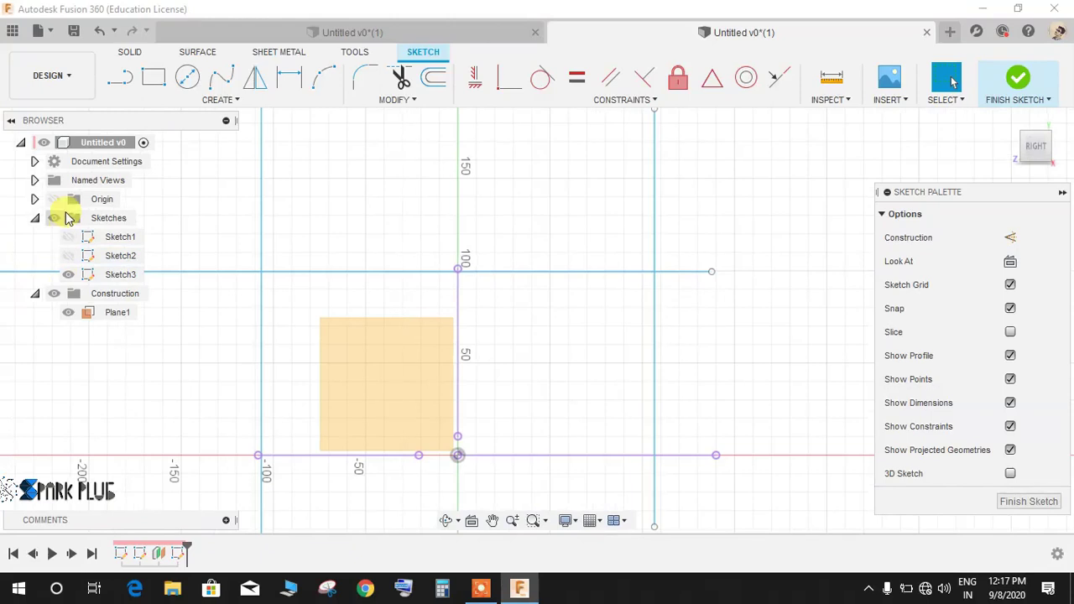
click(55, 293)
Step: Trim the part of the positive Z side vertical line that extends below the projected base line
middle_drag(400, 369, 479, 310)
scroll(360, 395, up, 5)
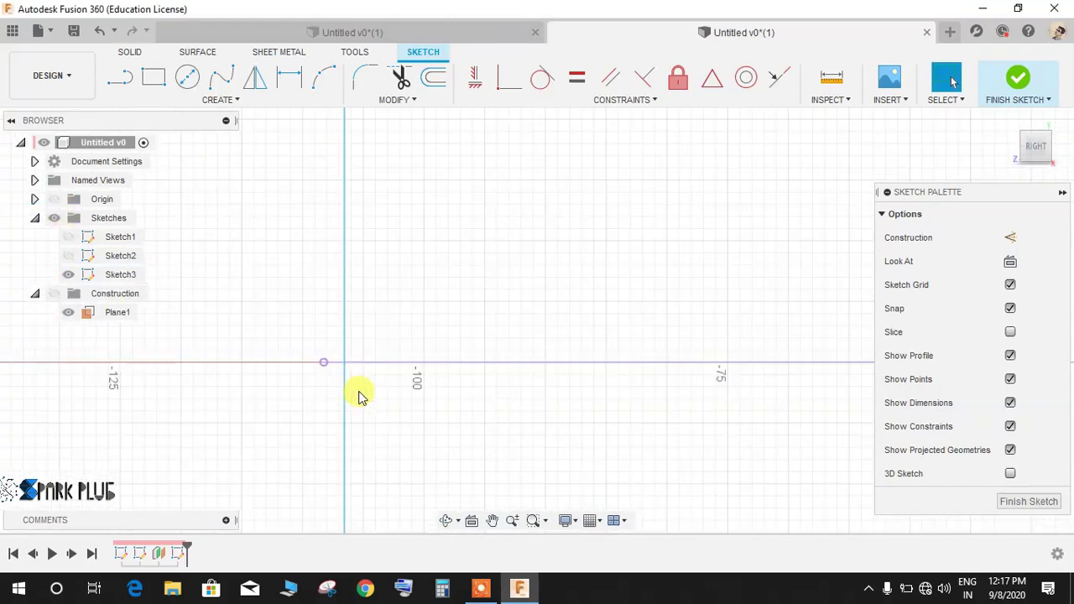
key(t)
click(346, 394)
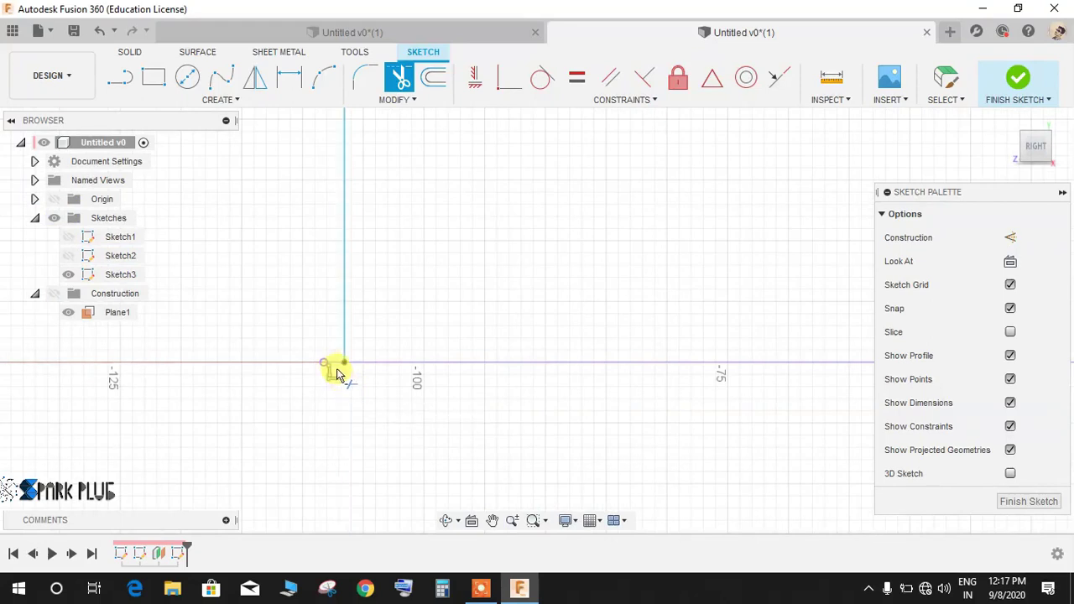
scroll(334, 367, down, 4)
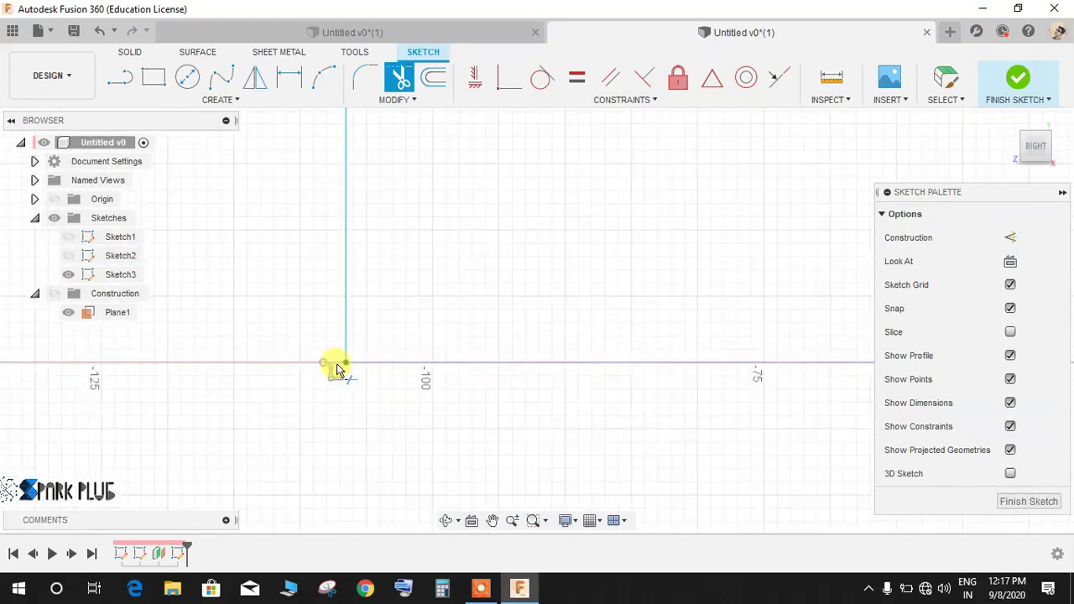
scroll(339, 369, down, 3)
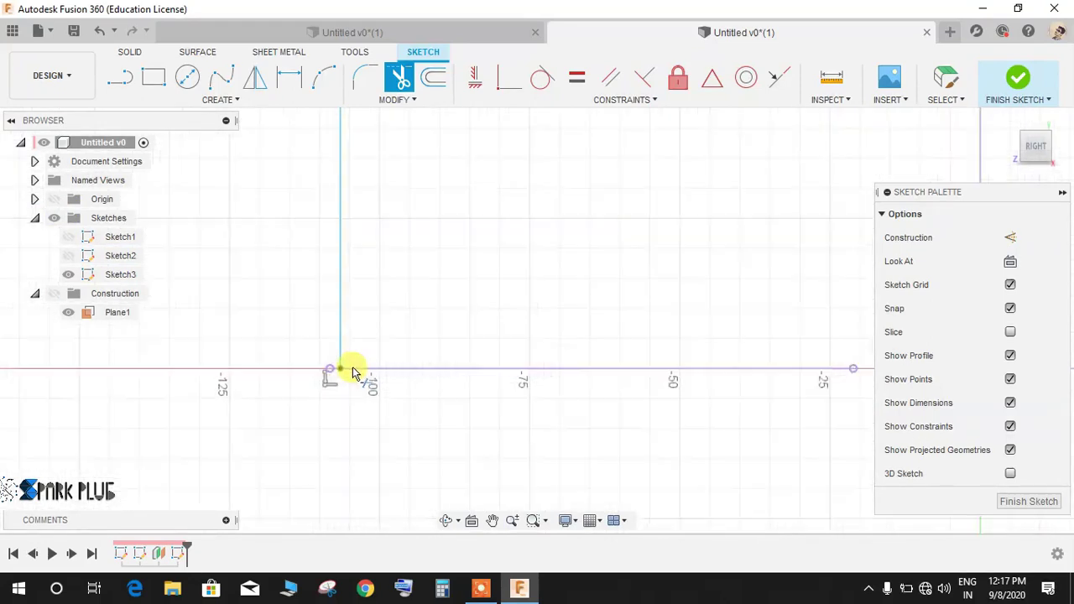
scroll(606, 182, up, 2)
scroll(647, 236, down, 2)
Step: Trim the negative Z side vertical line below the base line, and the horizontal line between the centre line and that vertical
middle_drag(792, 366, 440, 390)
scroll(498, 418, up, 5)
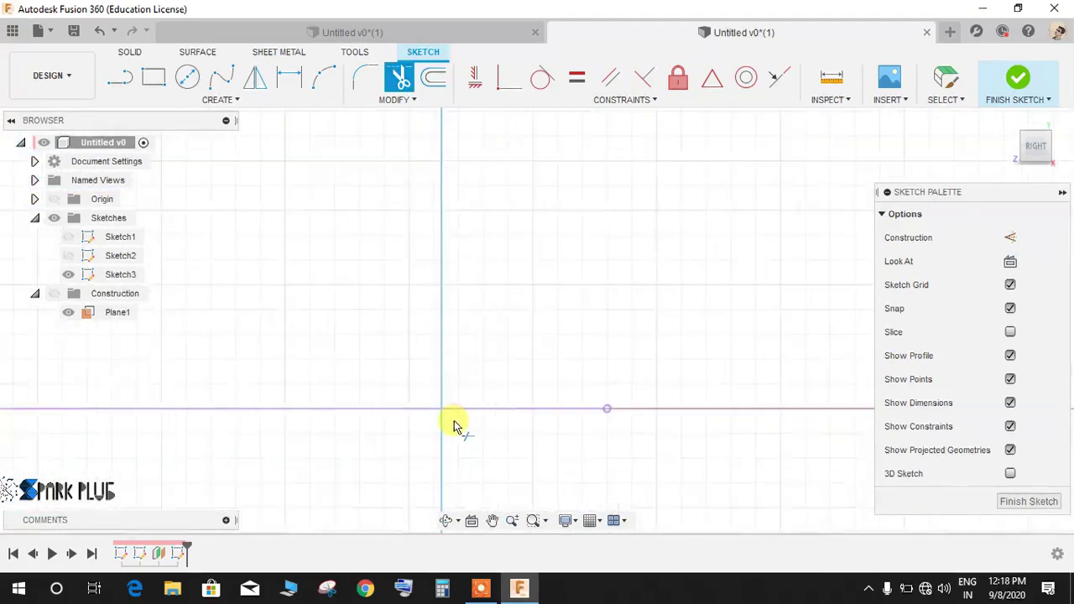
scroll(444, 422, down, 5)
scroll(267, 325, up, 1)
scroll(360, 285, up, 5)
click(374, 309)
key(Escape)
scroll(391, 348, down, 5)
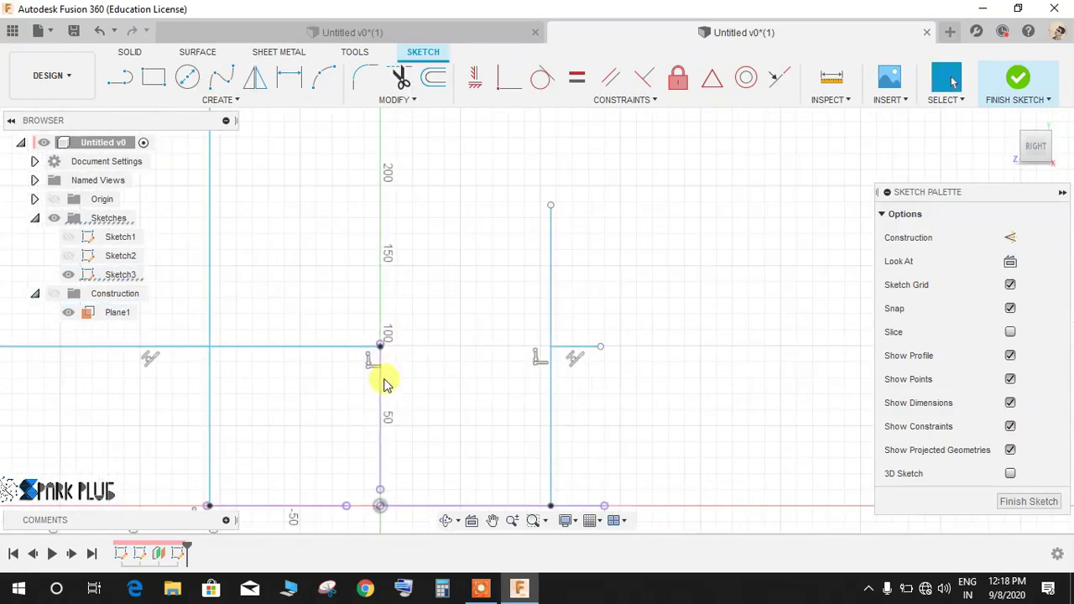
Step: Draw a construction line straight down from the base end of the positive Z side vertical line
middle_drag(590, 402, 623, 331)
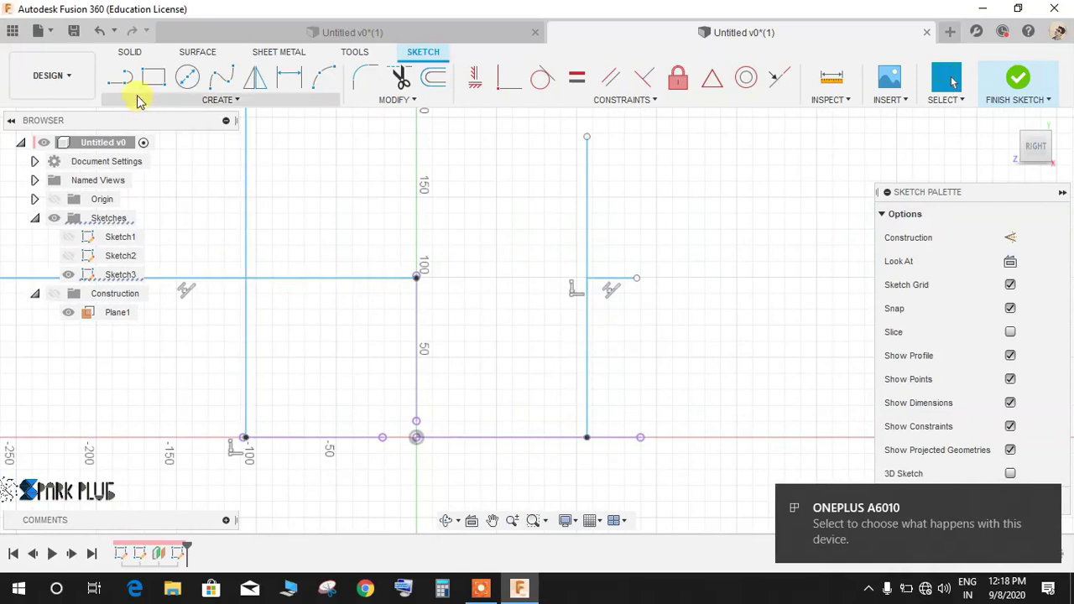
key(l)
click(252, 453)
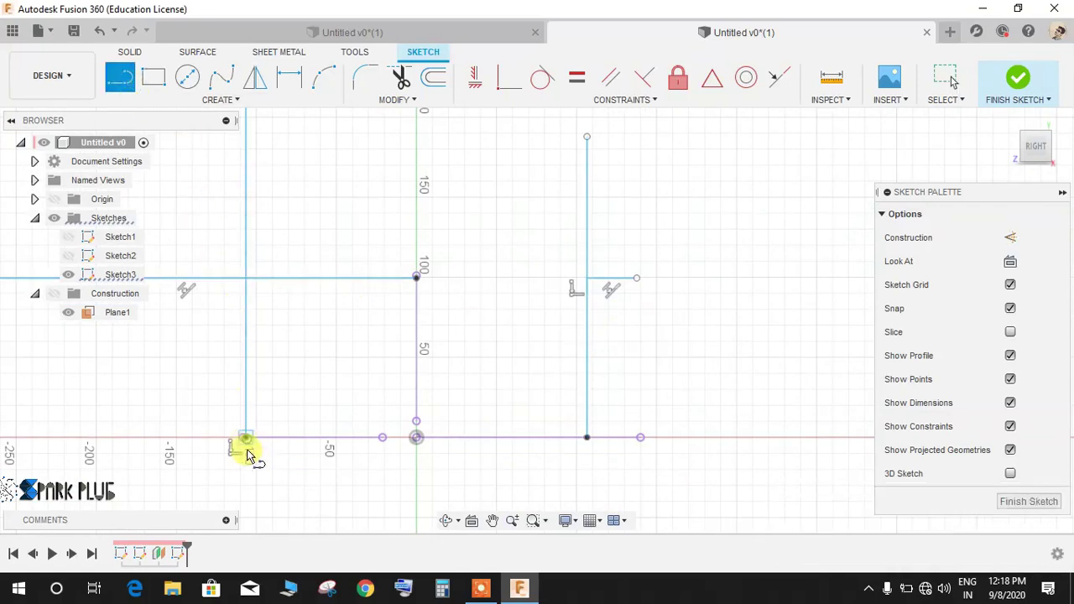
click(1010, 237)
click(246, 487)
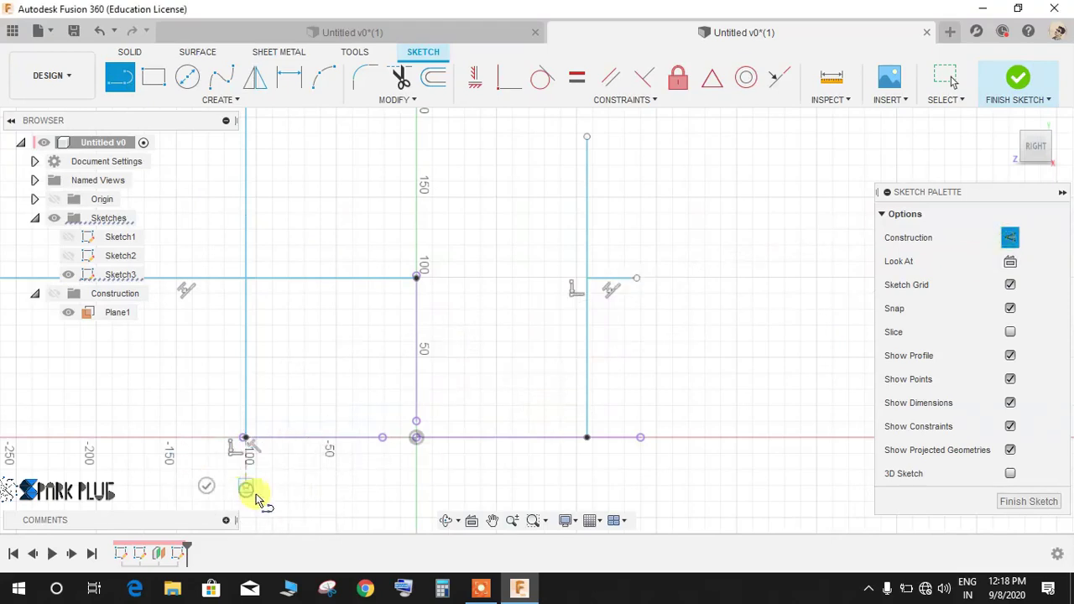
key(Escape)
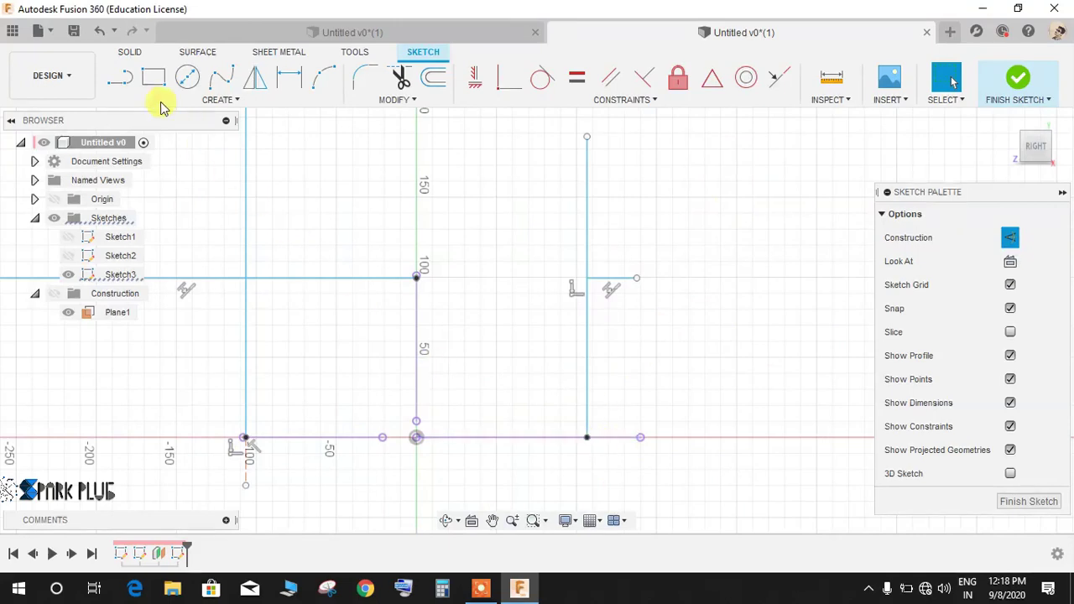
Step: Draw a matching construction line straight down from the base end of the negative Z side vertical line, and turn construction mode off
click(124, 84)
click(587, 439)
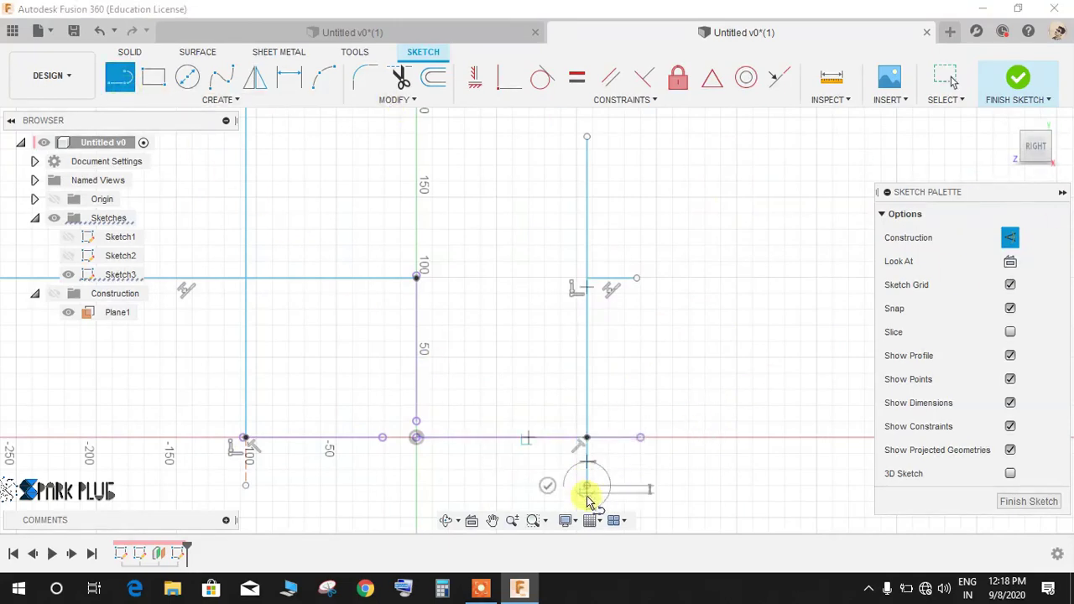
click(589, 495)
key(Escape)
click(587, 466)
click(1009, 238)
click(587, 420)
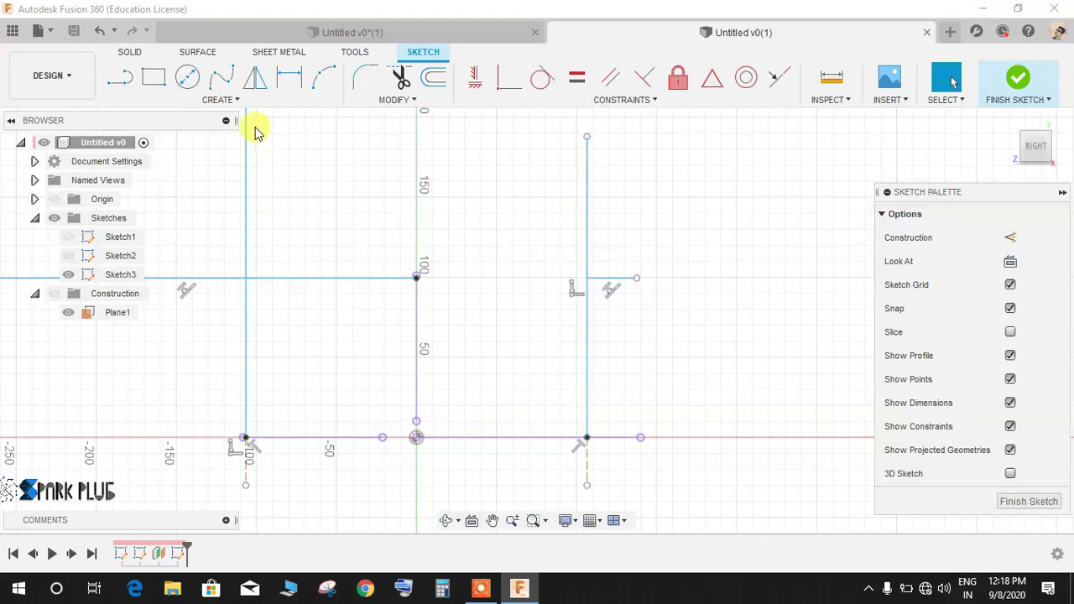
Step: Draw a 3-point arc between the base ends of the two vertical lines, passing through the top point of the centre line
click(238, 98)
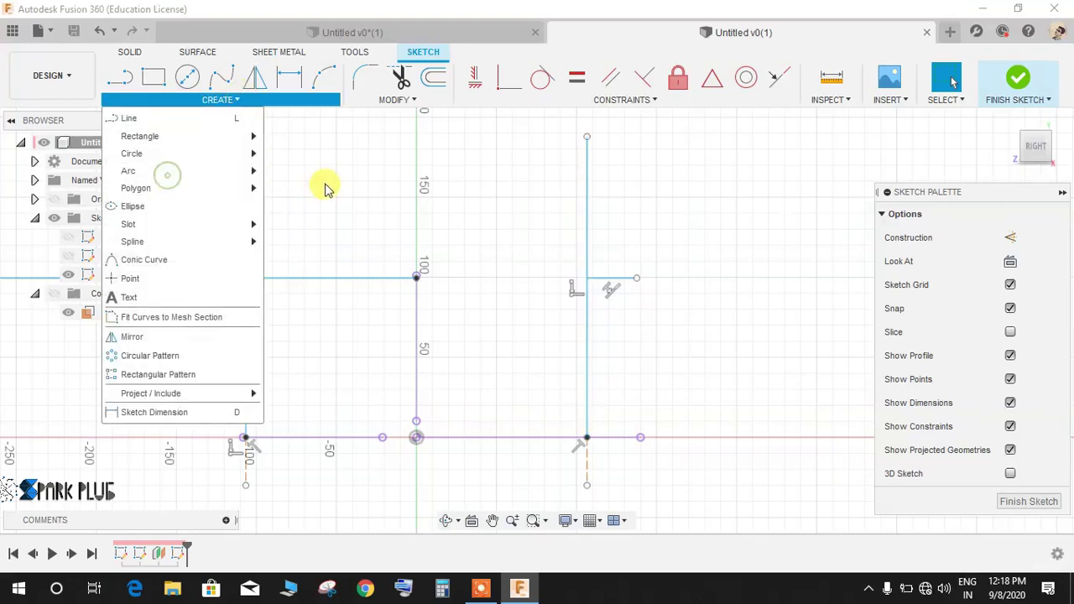
mouse_move(247, 171)
click(288, 173)
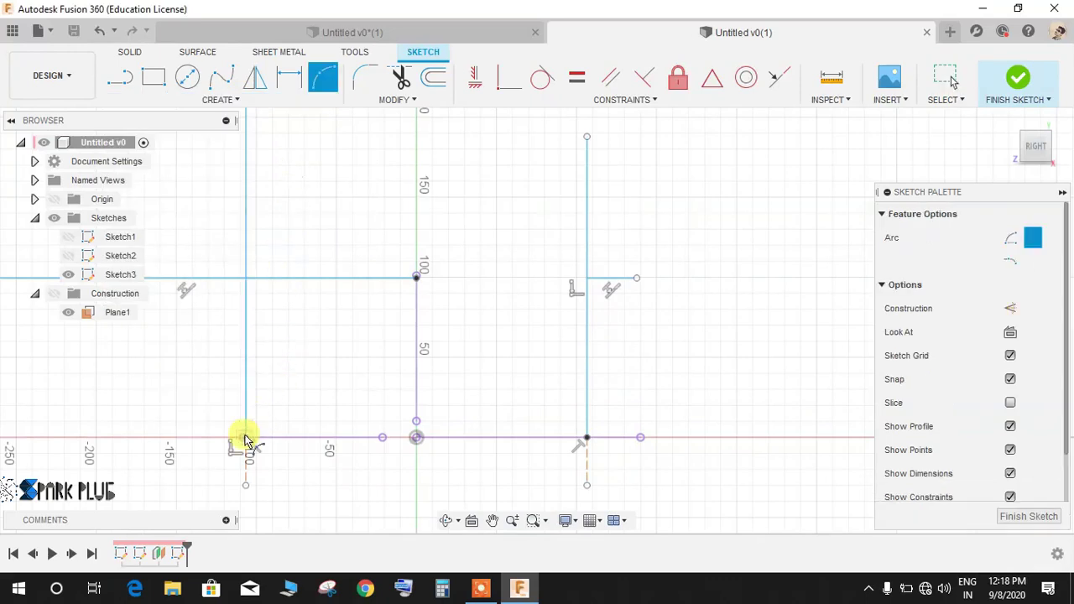
scroll(242, 440, up, 5)
click(255, 430)
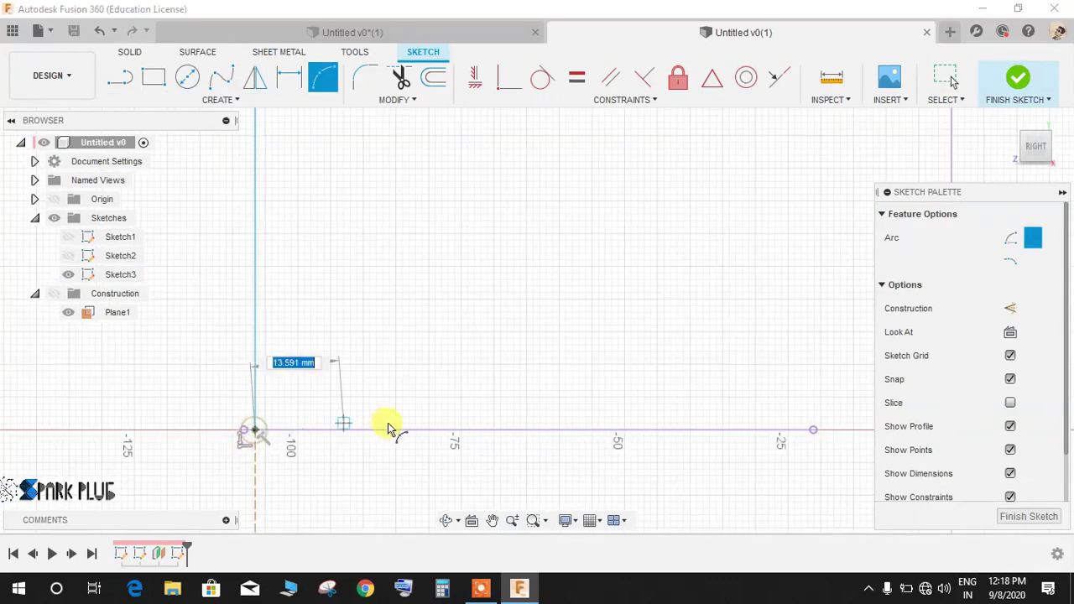
scroll(433, 417, down, 5)
scroll(864, 421, up, 3)
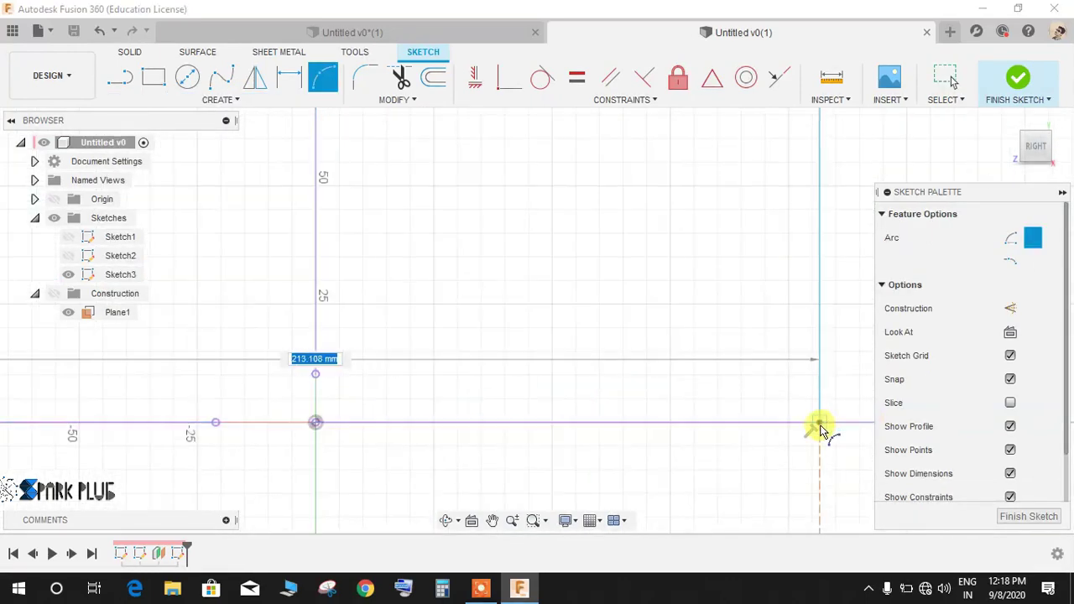
click(818, 423)
scroll(531, 352, down, 4)
scroll(524, 340, down, 2)
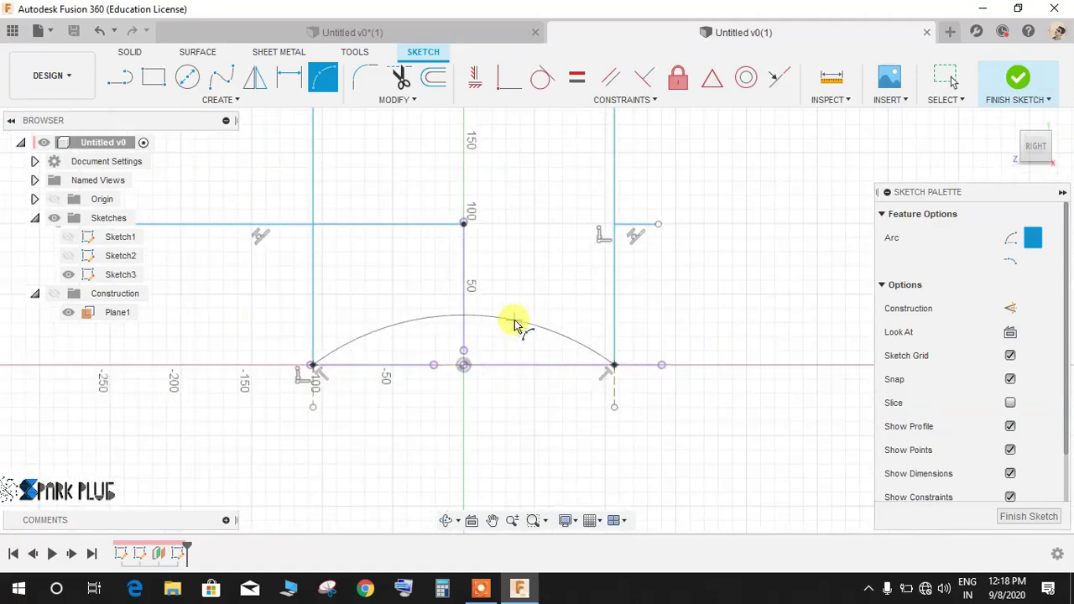
scroll(468, 232, up, 5)
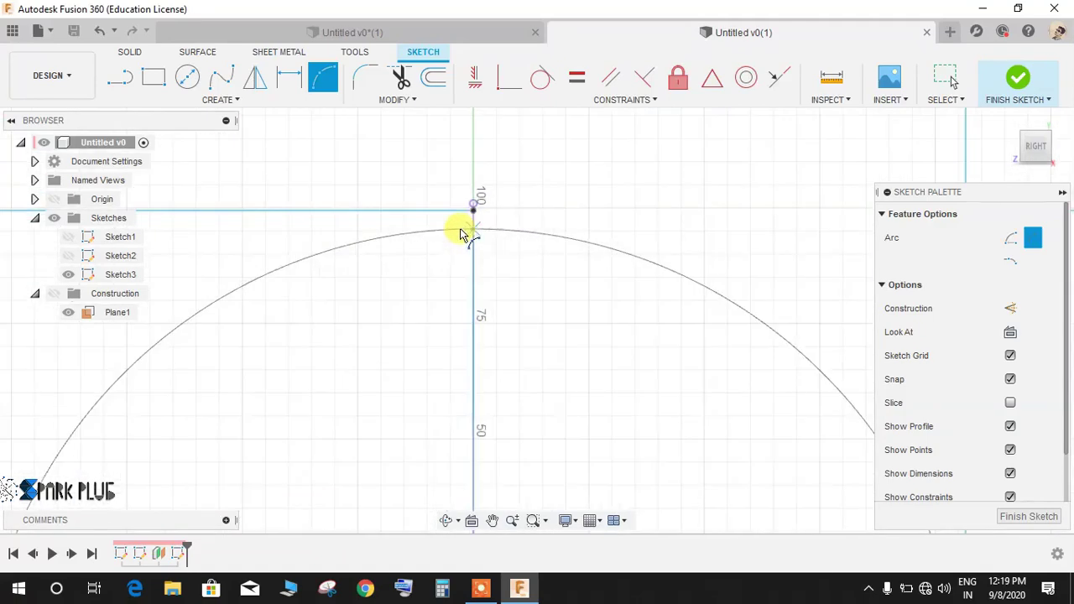
click(473, 215)
scroll(425, 350, down, 3)
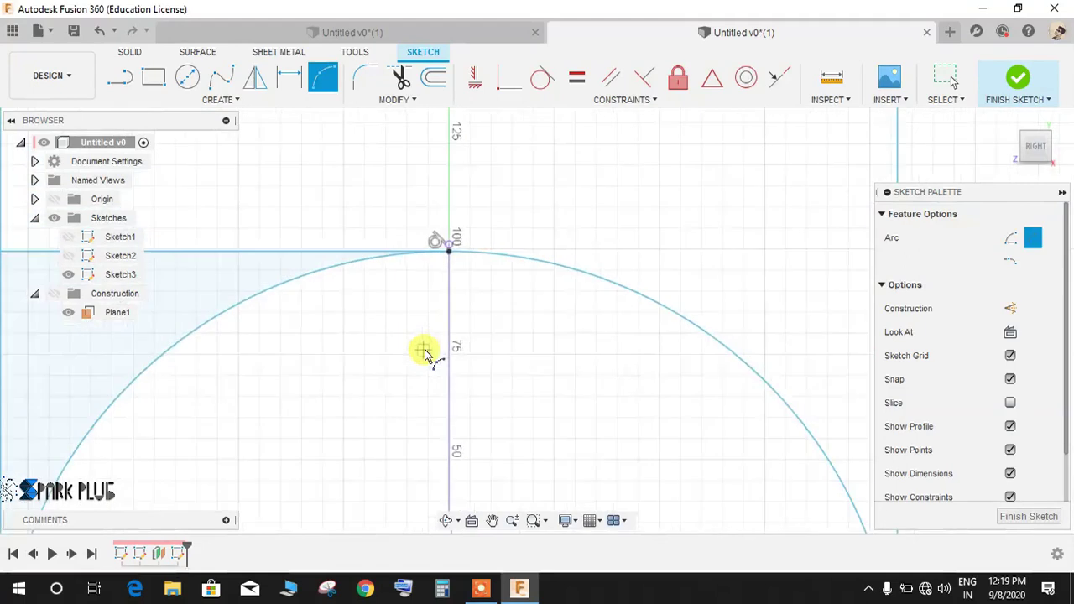
middle_drag(360, 428, 417, 313)
key(Escape)
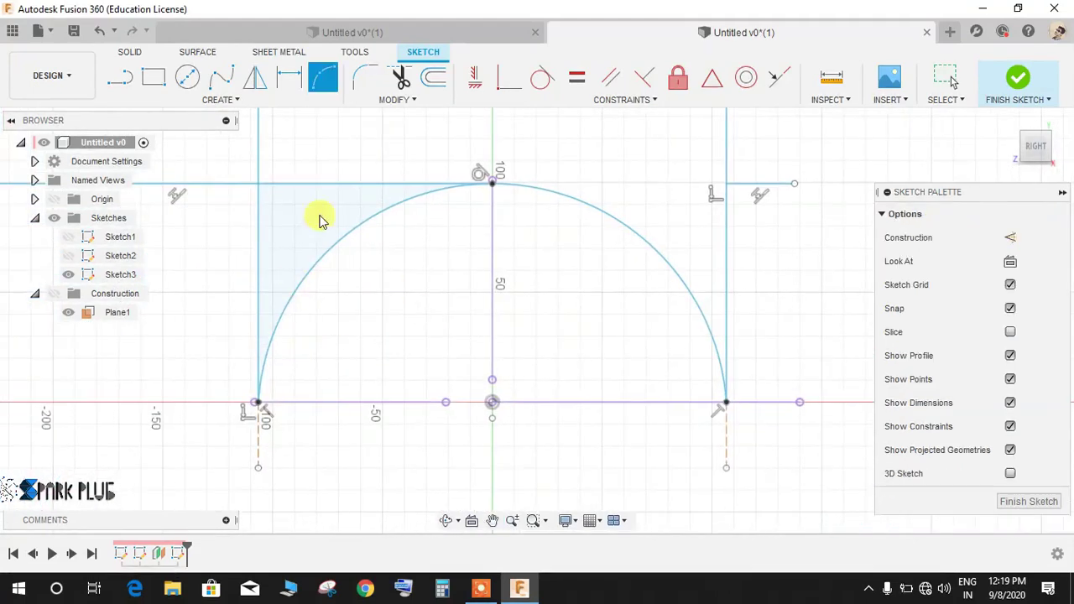
Step: Try to make the arc tangent to both construction lines below the base, and undo the tangent constraint
click(541, 78)
click(291, 302)
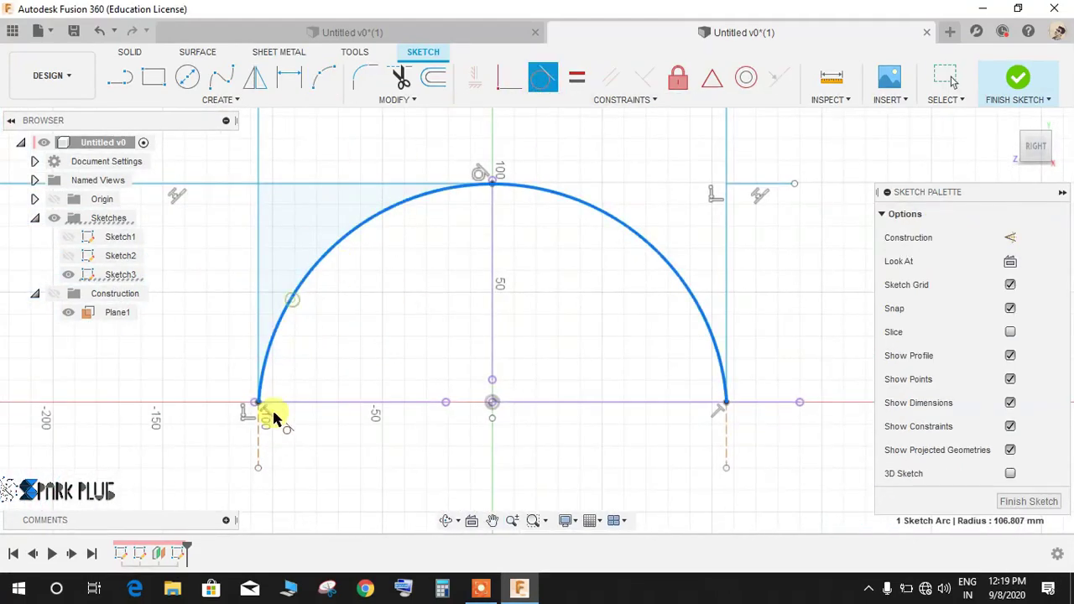
click(258, 442)
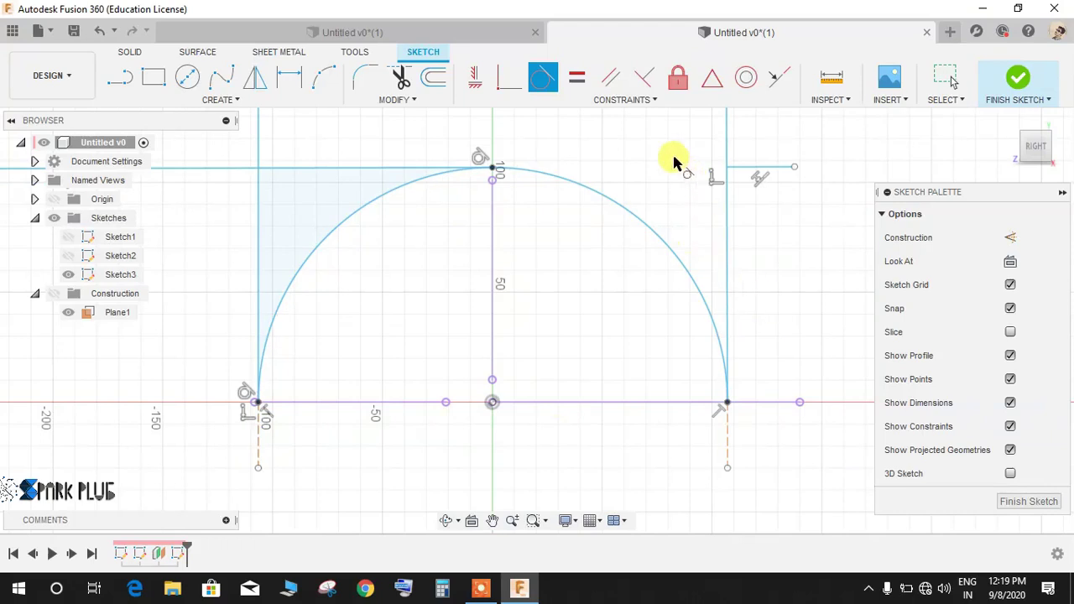
click(700, 289)
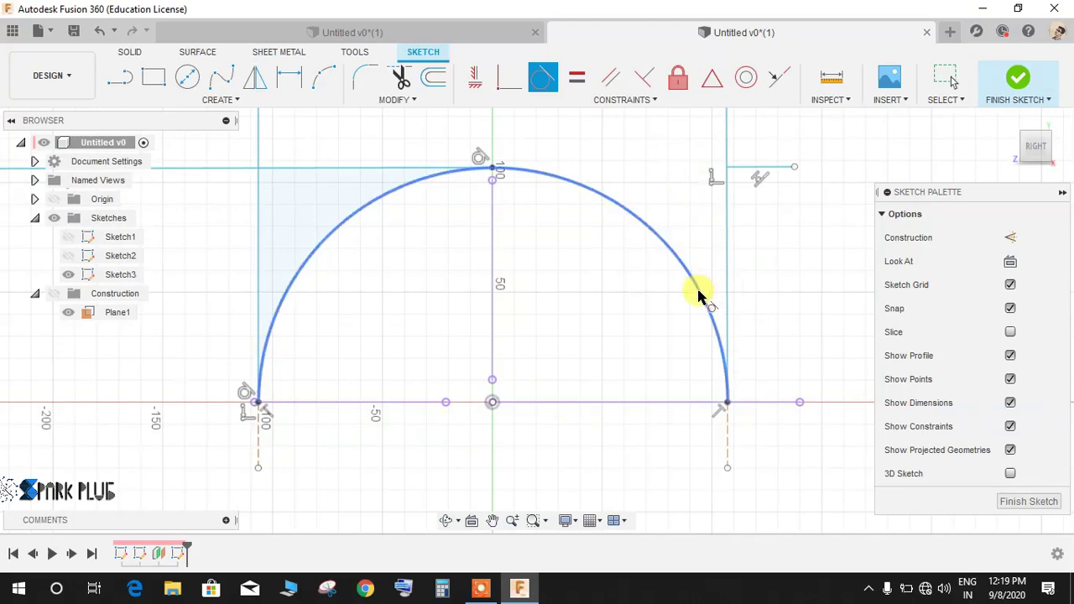
key(Escape)
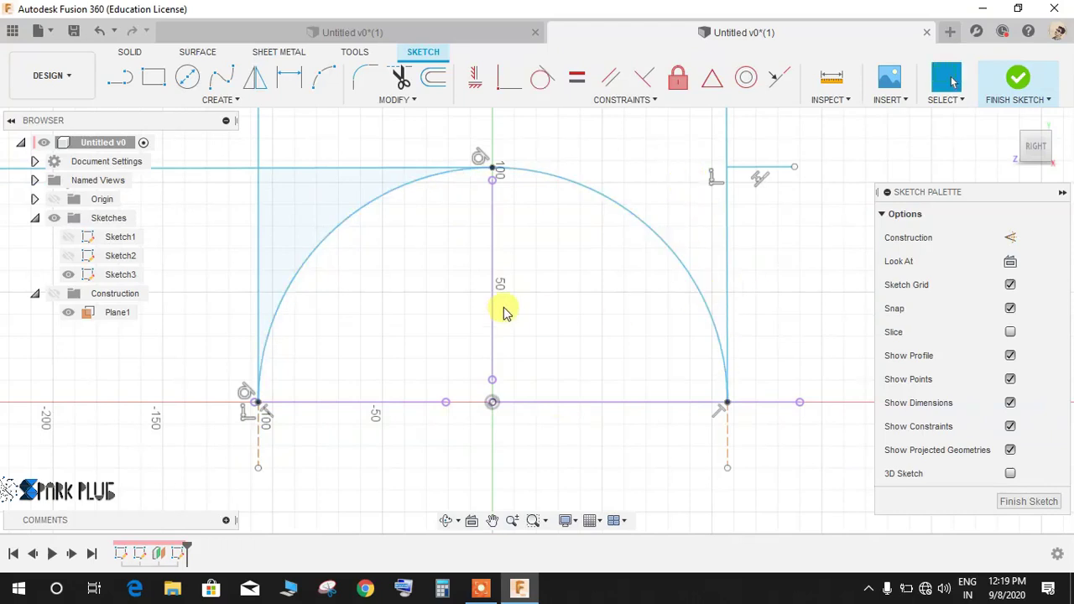
click(99, 30)
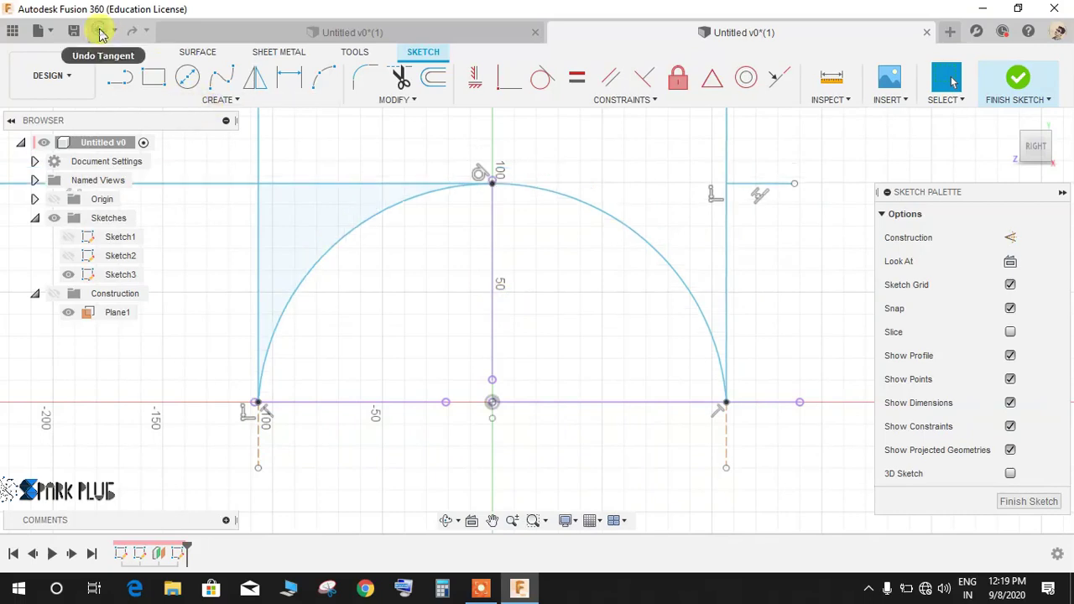
Step: Fix the point where the arc meets the top of the centre line
scroll(480, 168, up, 4)
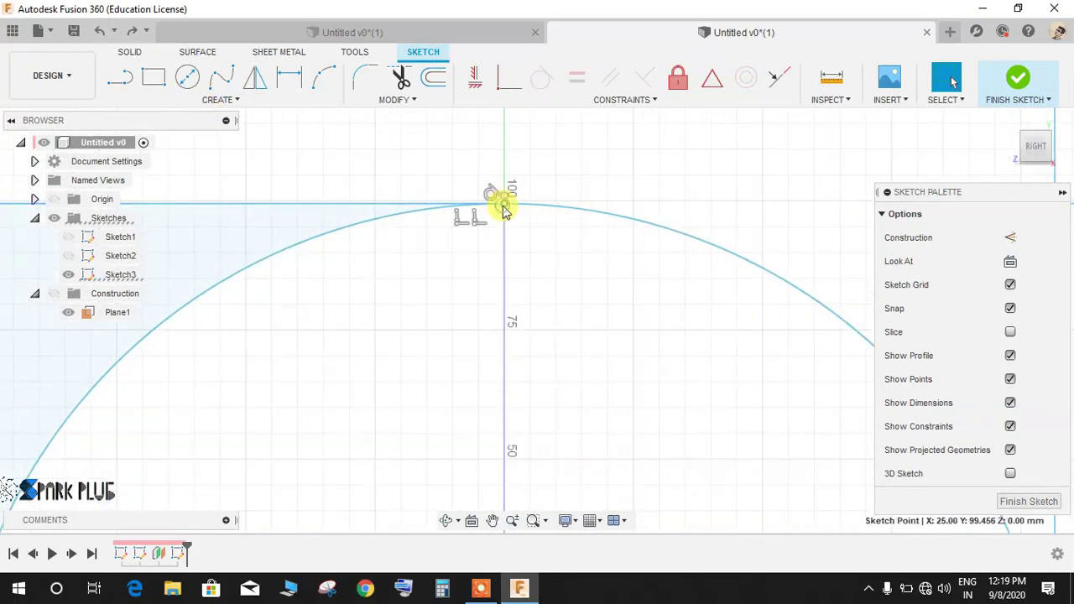
right_click(503, 210)
click(474, 297)
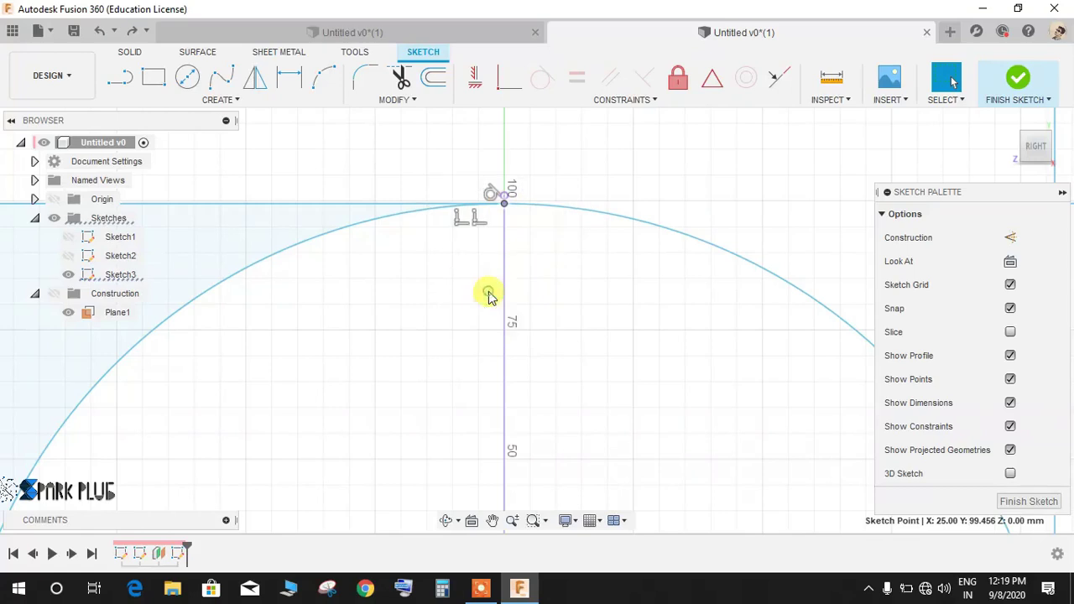
Step: Try a tangent constraint on the arc at its positive Z side base end with the top point fixed, and undo it
scroll(491, 292, down, 2)
scroll(520, 285, down, 2)
scroll(446, 385, up, 3)
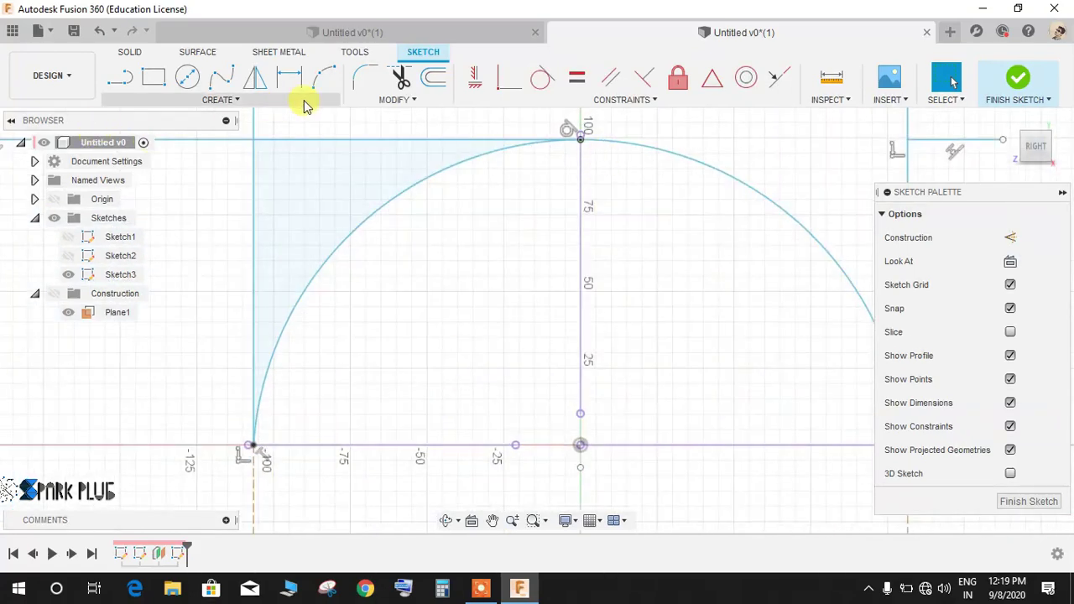
click(541, 78)
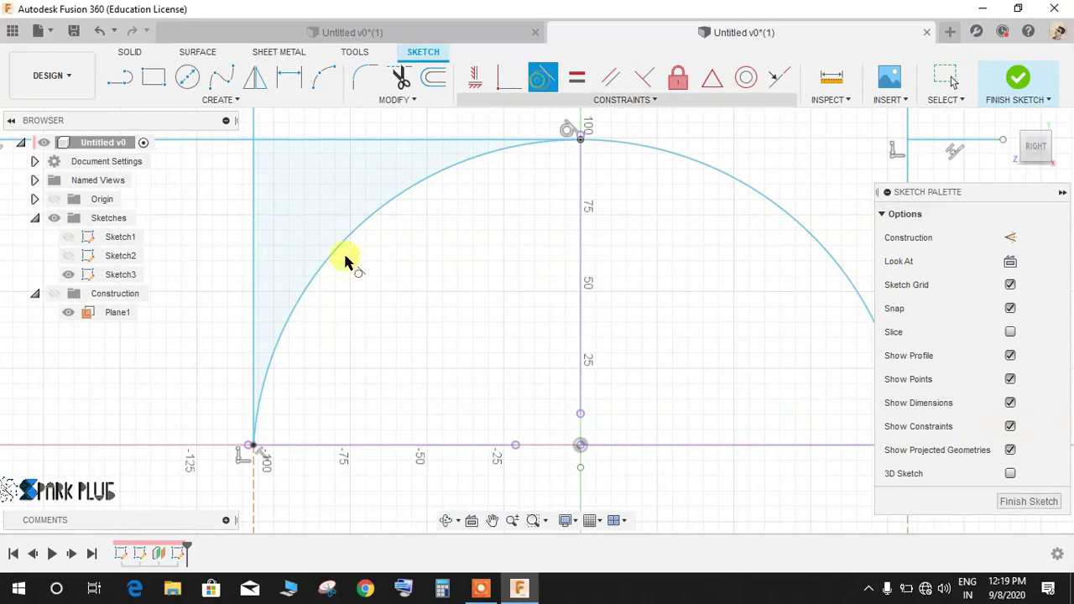
click(290, 320)
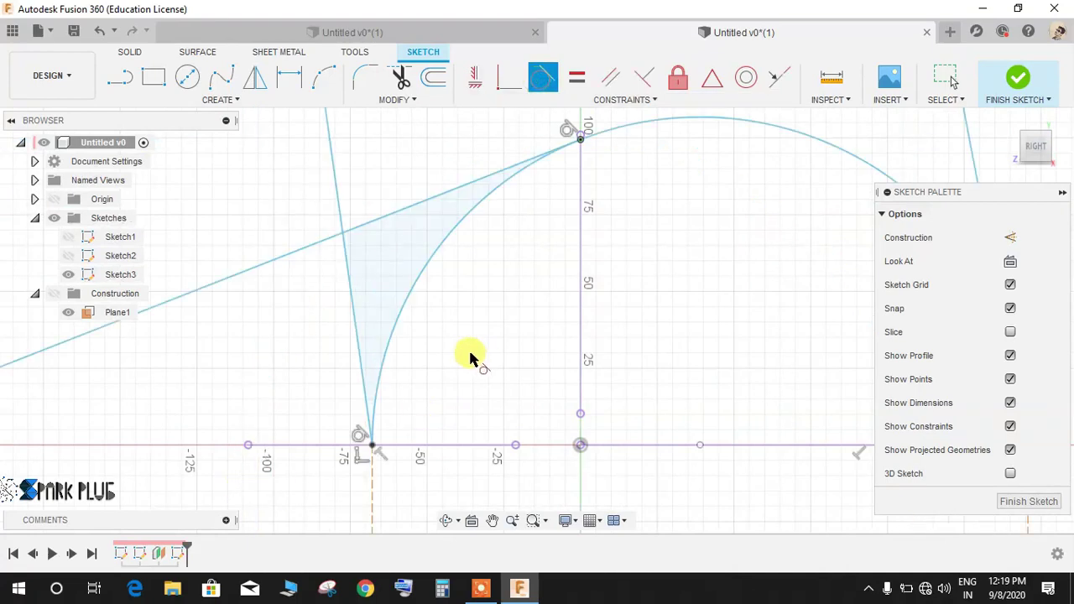
scroll(471, 356, down, 3)
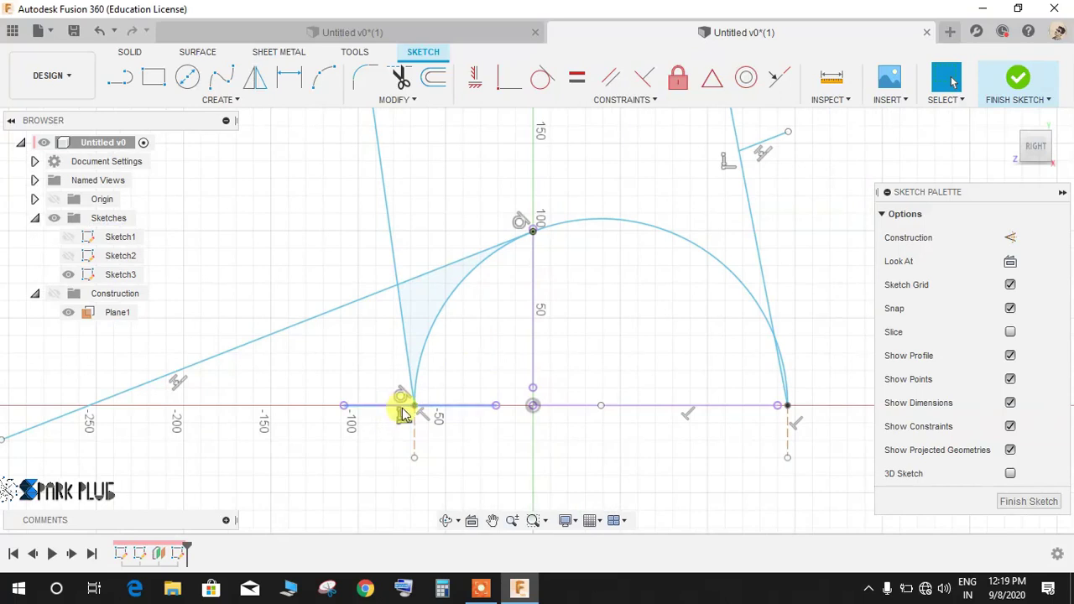
click(99, 30)
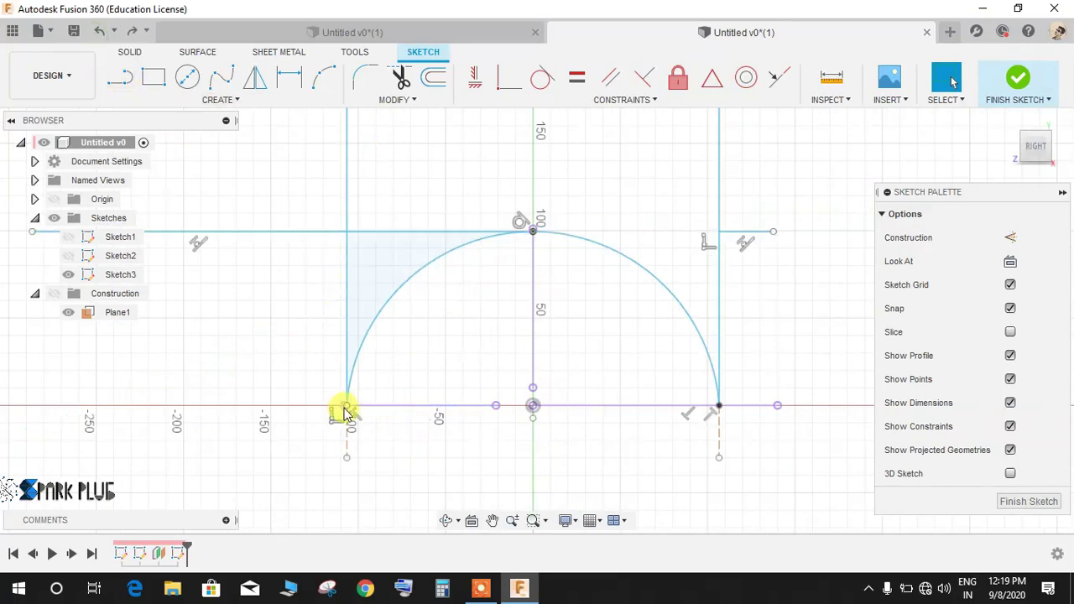
Step: Fix both base endpoints of the arc
click(347, 406)
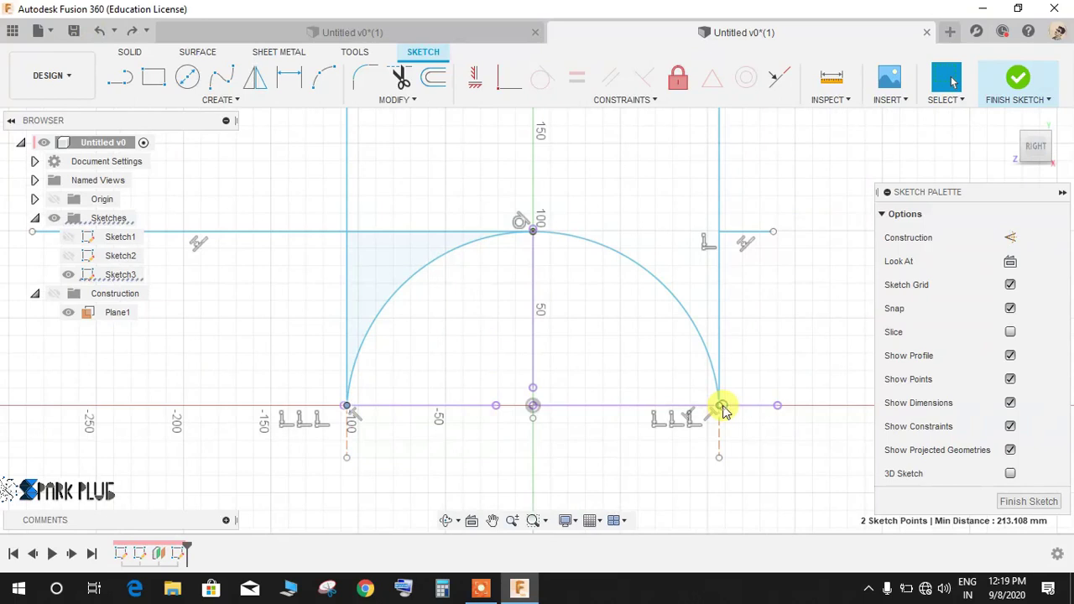
right_click(724, 411)
click(700, 537)
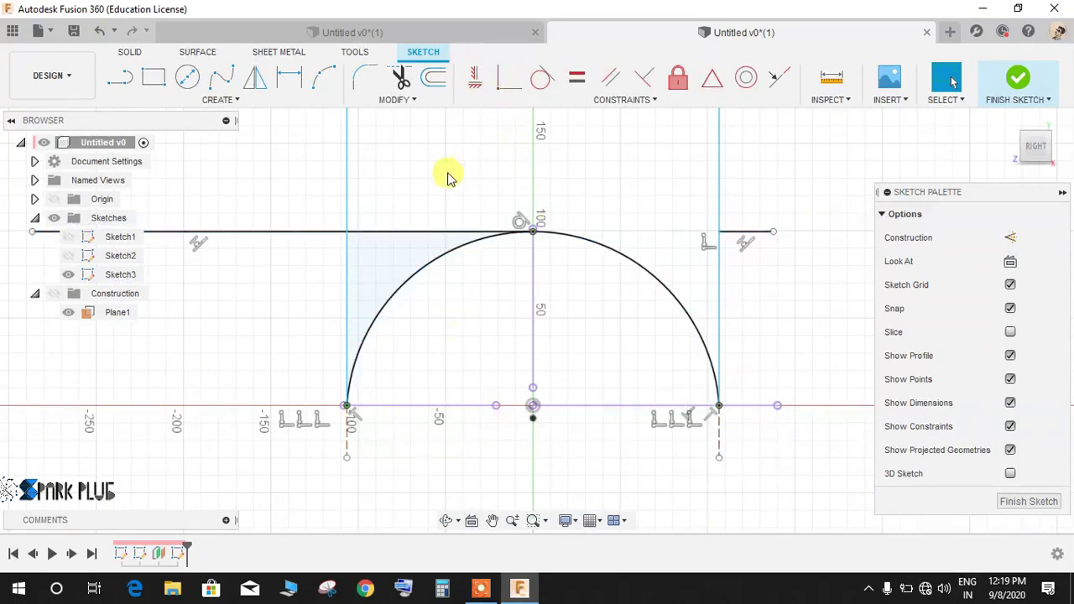
Step: Convert the long horizontal line at the arc's top to construction geometry
click(310, 238)
click(1009, 238)
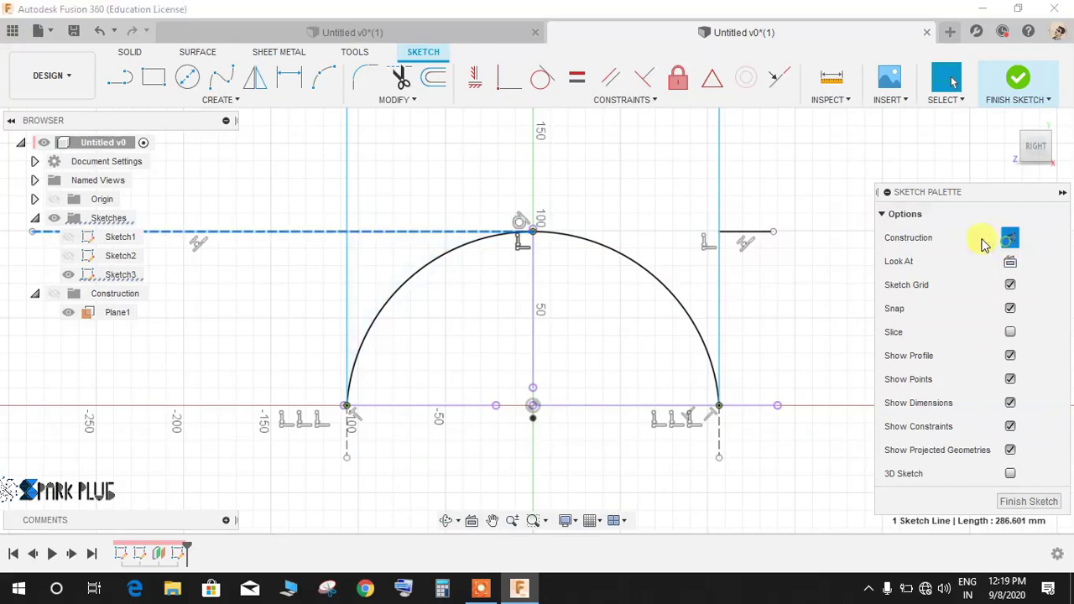
click(576, 181)
Step: Try to make the fixed arc tangent to the construction lines below both of its base ends
click(542, 77)
click(369, 336)
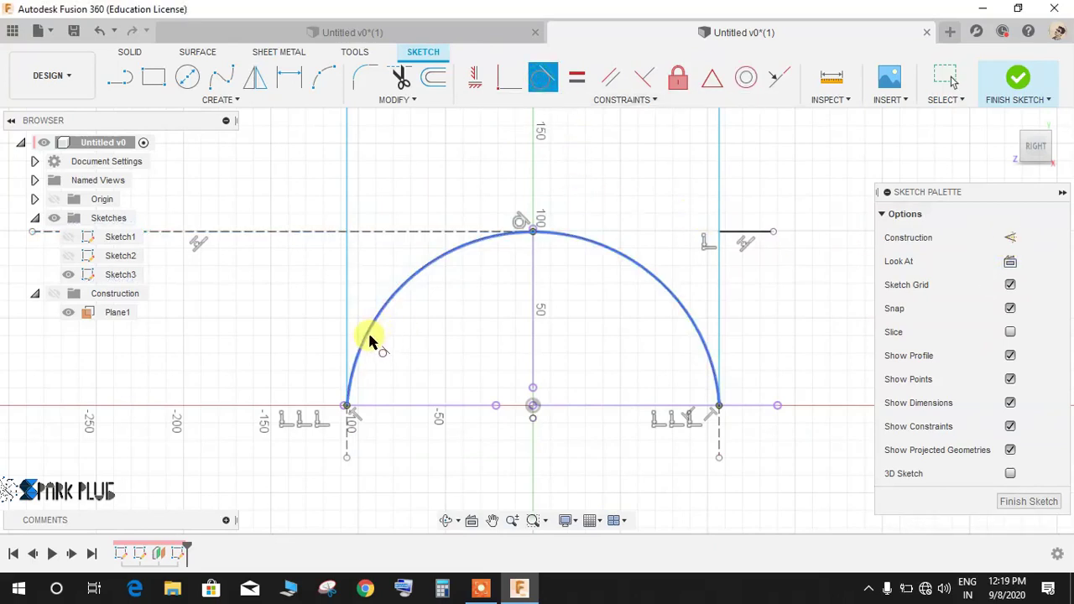
click(347, 445)
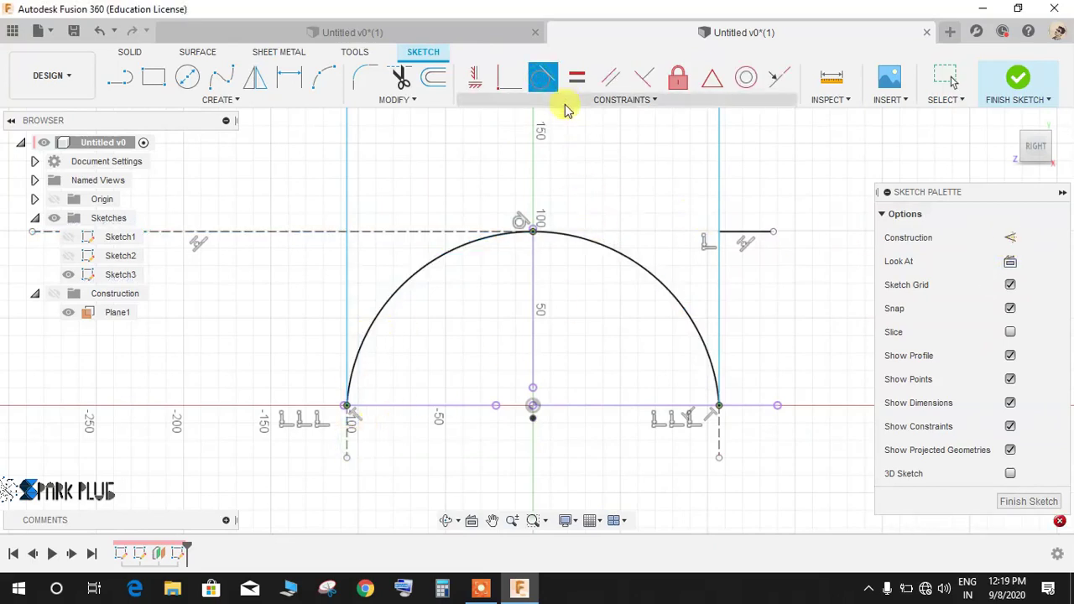
click(646, 275)
click(718, 445)
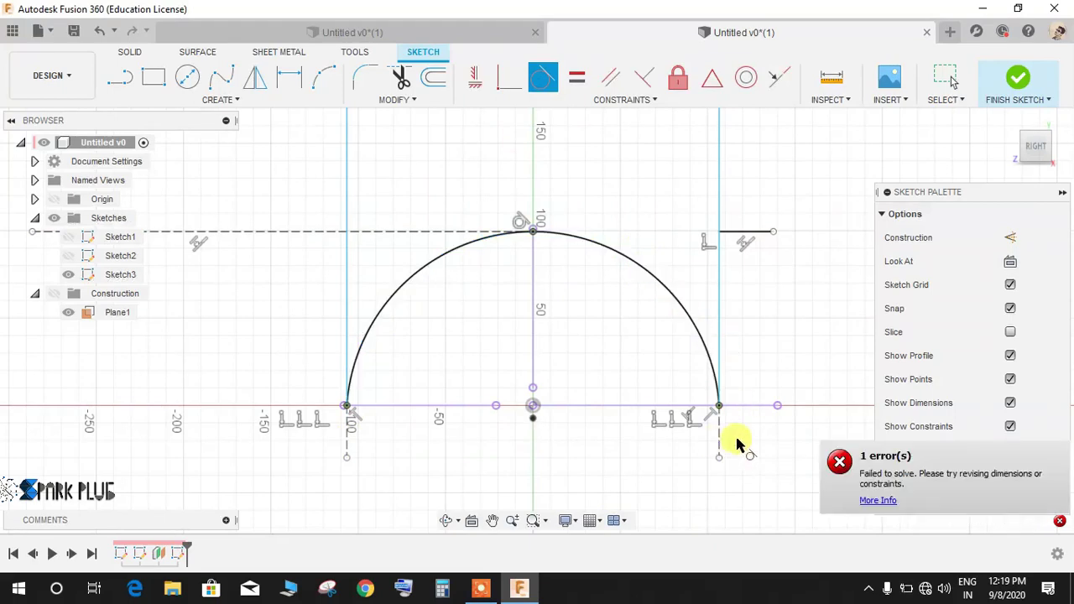
click(464, 236)
click(451, 233)
key(Escape)
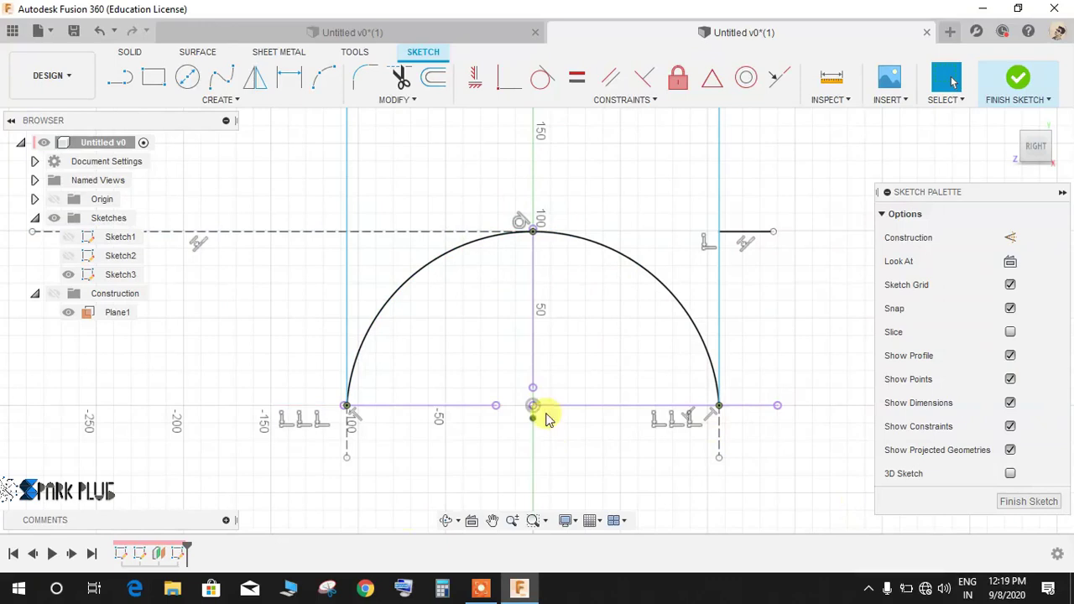
Step: Finish the cross-section sketch and view it at an angle
click(1013, 84)
drag(406, 324, 429, 360)
key(Escape)
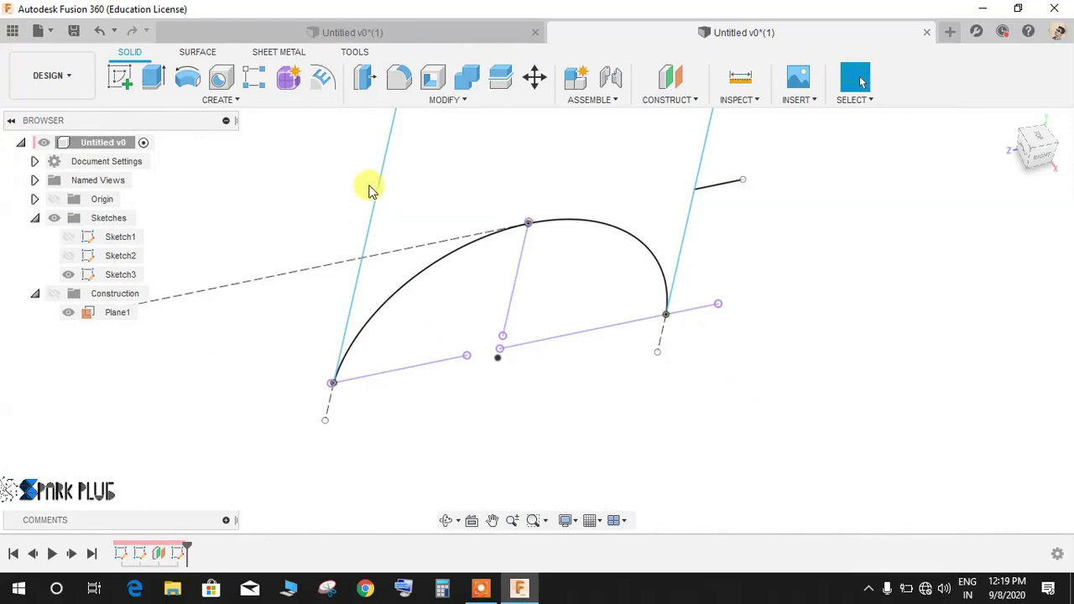
Step: Reopen the cross-section sketch, convert the two vertical lines above the arc ends and the short attached line to construction geometry, and finish the sketch
click(375, 192)
click(178, 554)
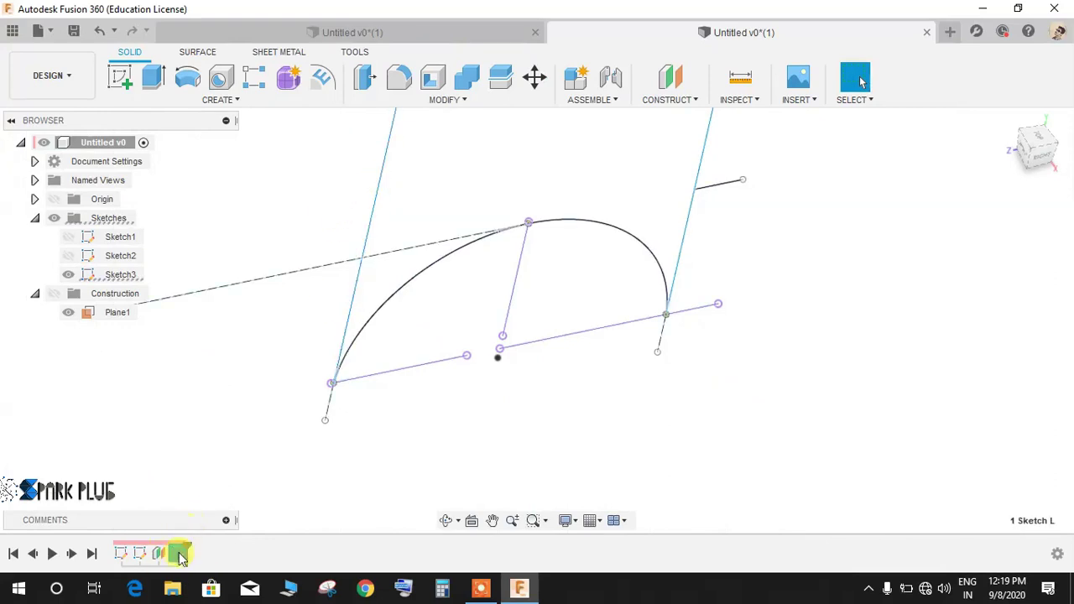
right_click(178, 553)
click(216, 443)
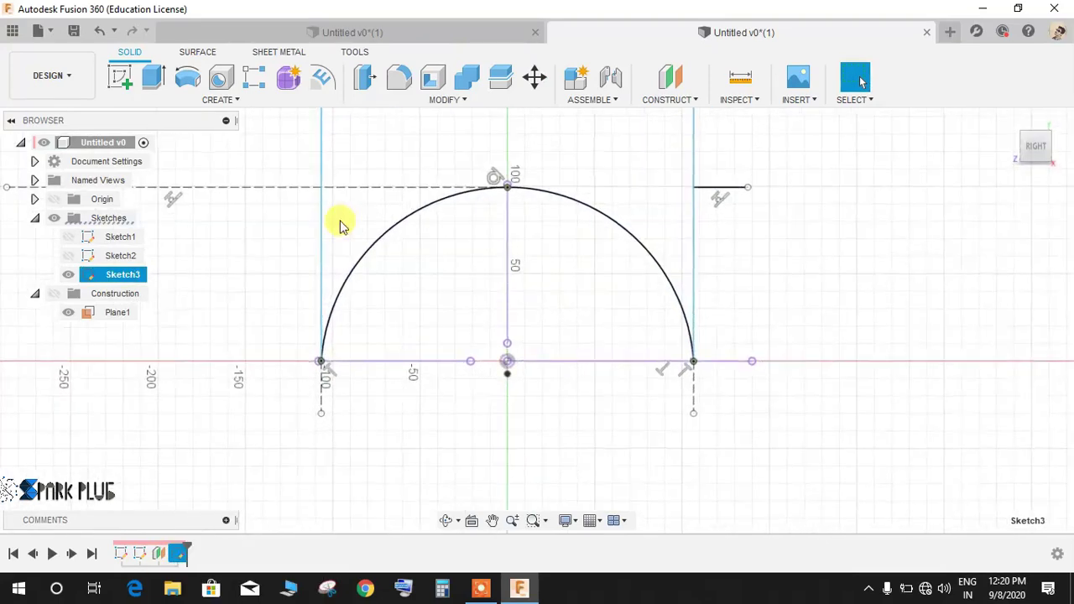
click(320, 171)
ctrl+click(693, 154)
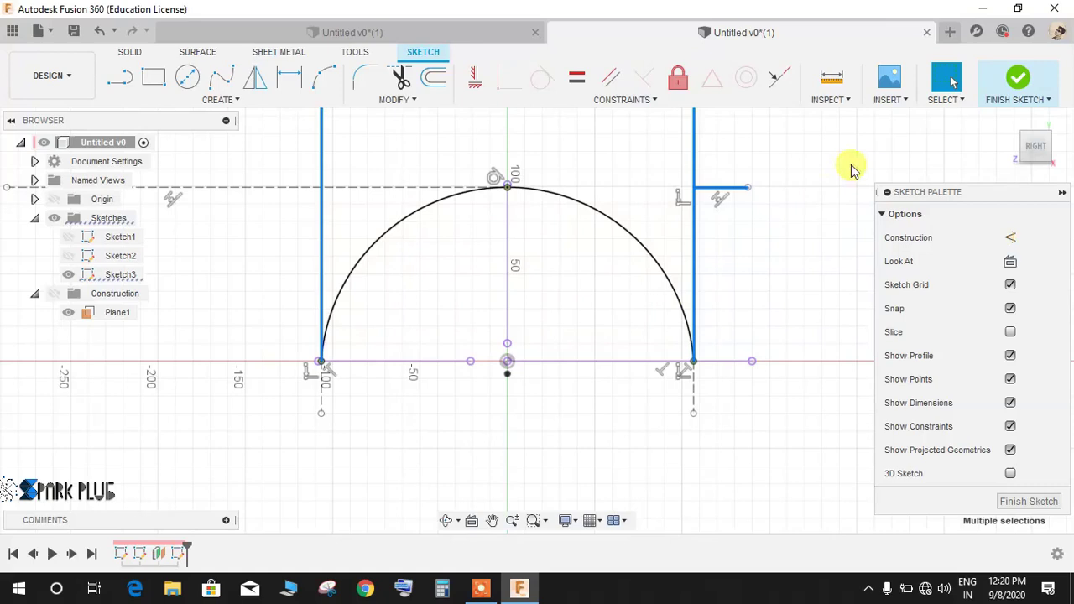
click(1010, 239)
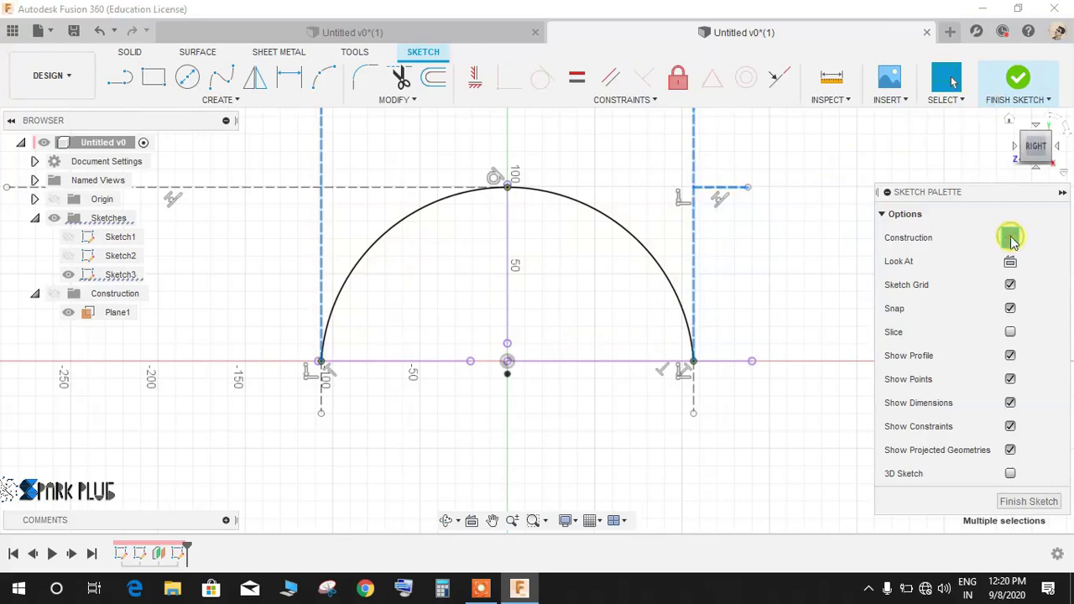
click(1017, 79)
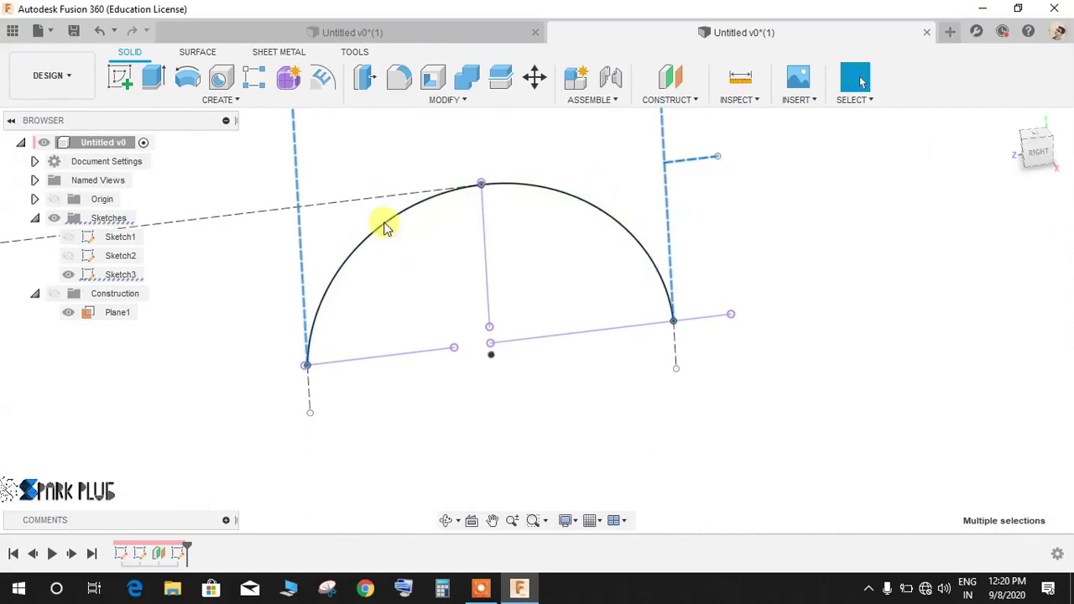
Step: Show the egg-shaped outline sketch and the side profile sketch together with the cross-section
click(68, 255)
click(68, 238)
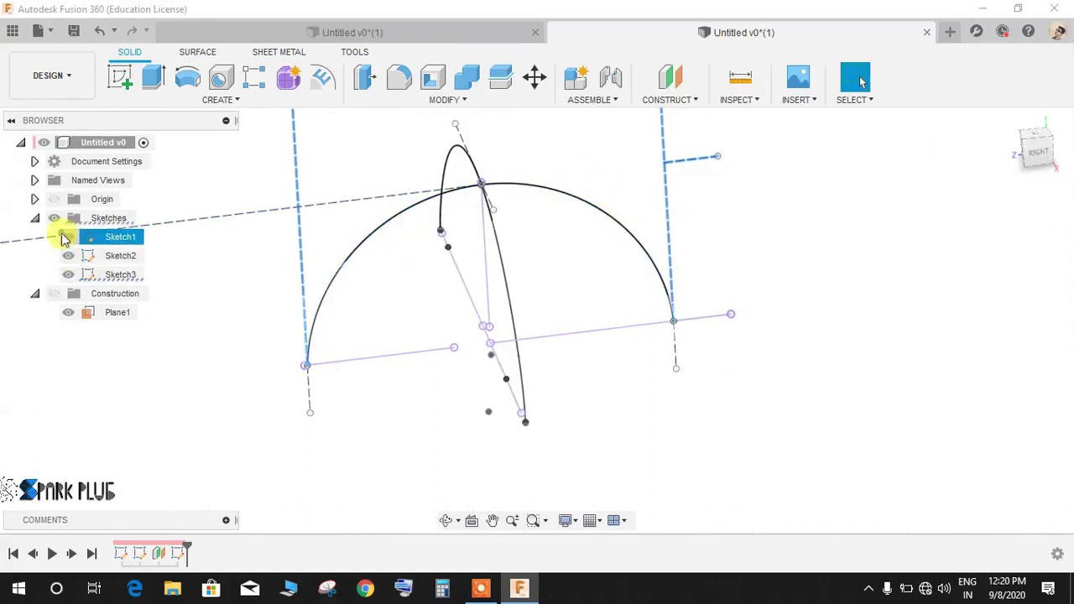
mouse_move(312, 328)
shift+middle_down()
mouse_move(427, 360)
mouse_move(503, 357)
mouse_move(271, 338)
mouse_move(561, 365)
mouse_move(583, 312)
shift+middle_up()
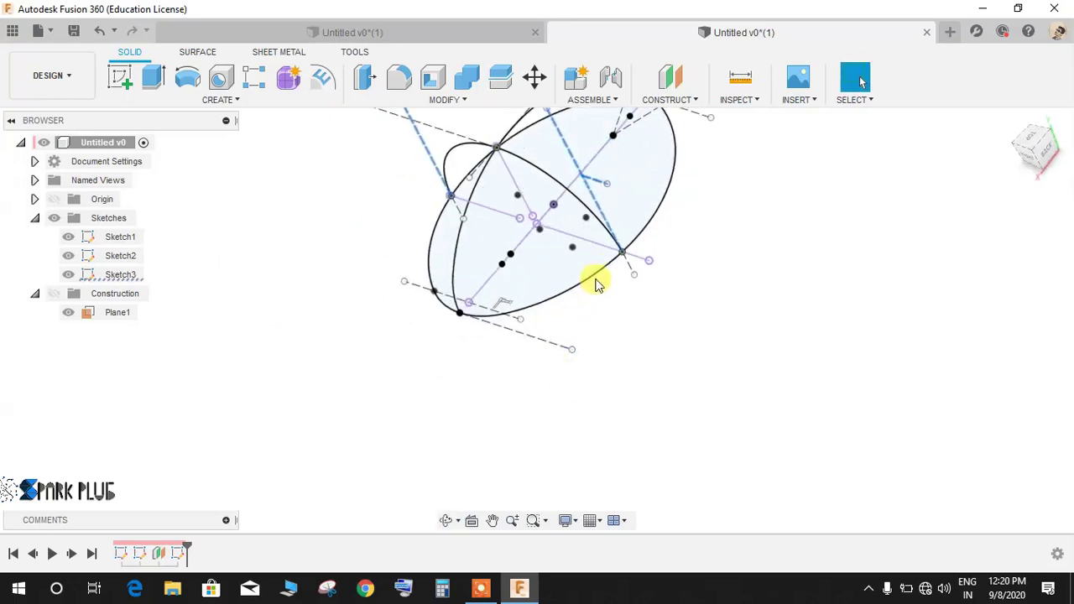
mouse_move(610, 266)
shift+middle_down()
mouse_move(523, 378)
mouse_move(489, 211)
mouse_move(515, 214)
mouse_move(505, 216)
shift+middle_up()
scroll(399, 231, down, 3)
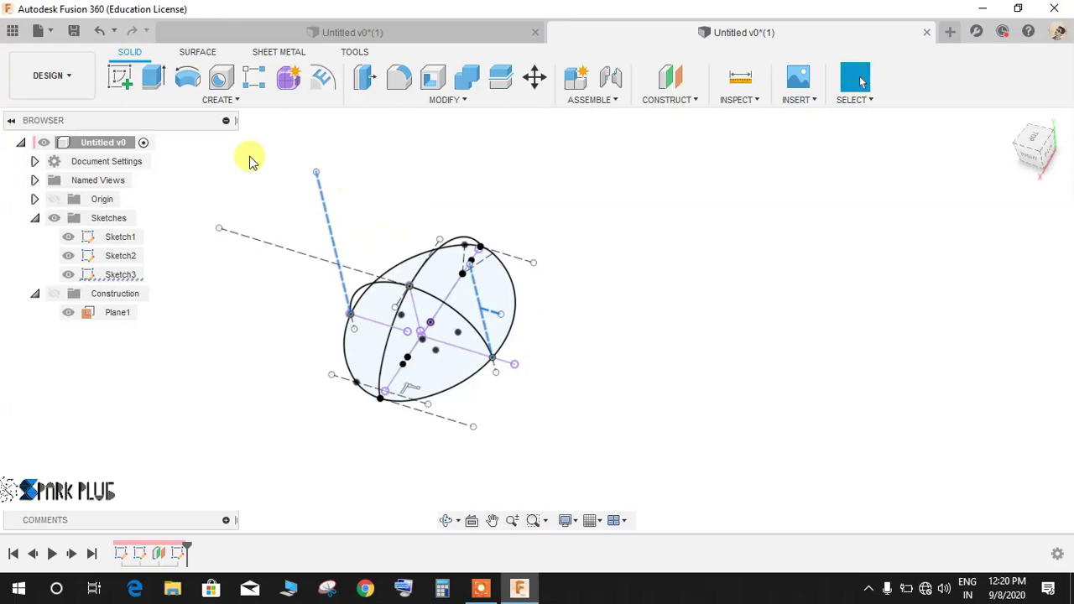
Step: Start a surface loft and pick one half of the egg-shaped outline as the first profile
click(204, 55)
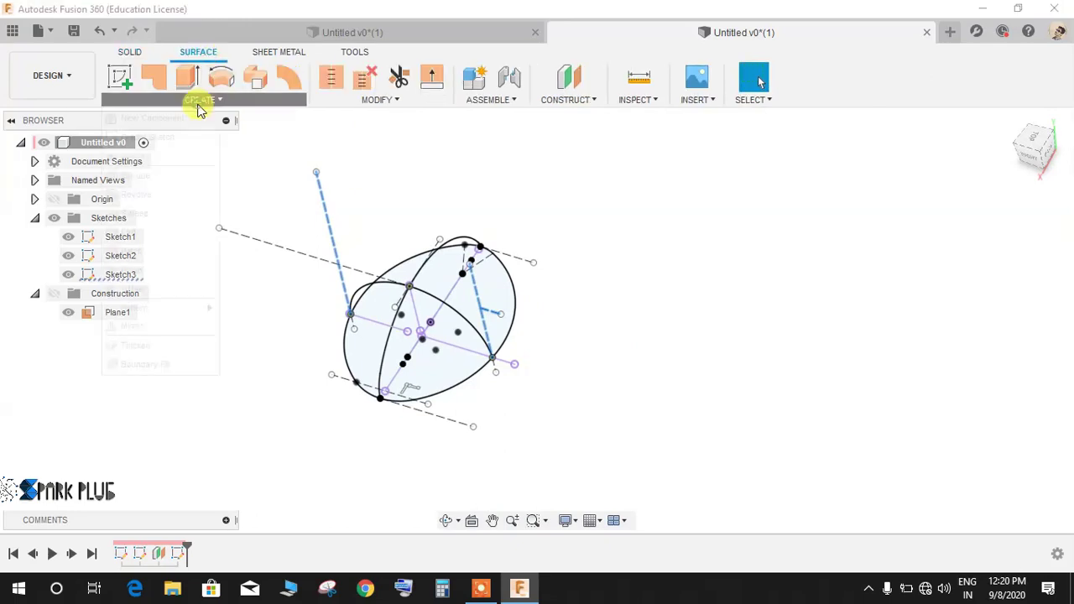
click(201, 100)
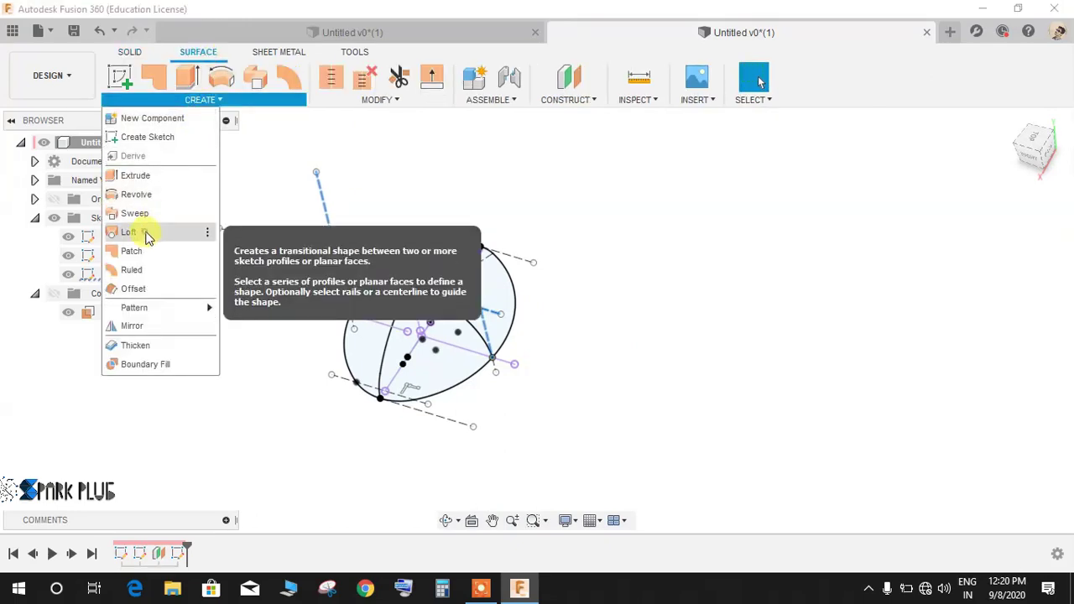
click(144, 232)
scroll(645, 252, up, 3)
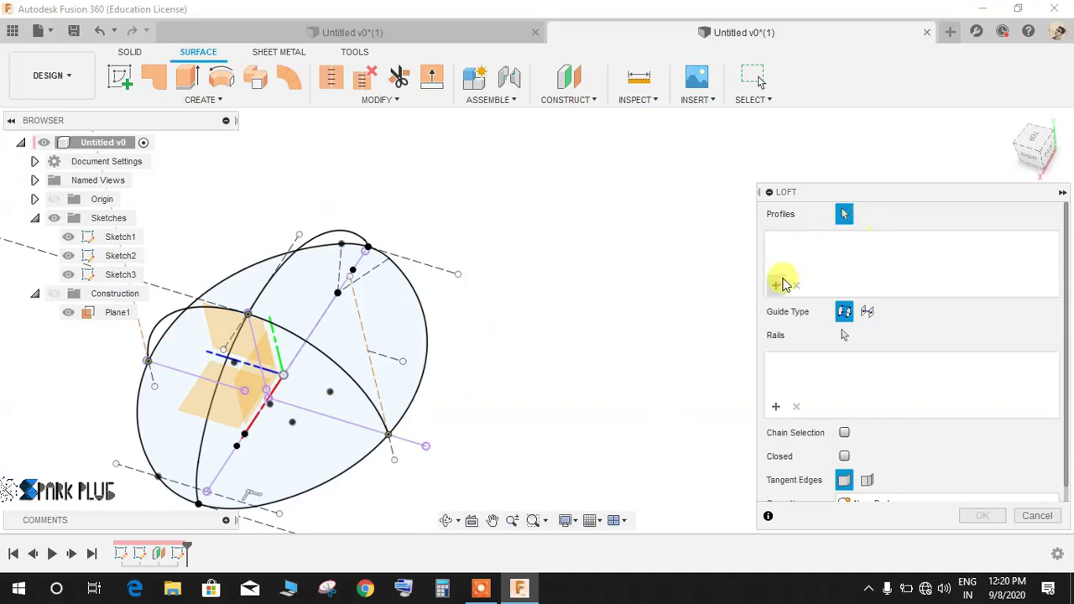
middle_drag(441, 334, 499, 284)
scroll(501, 286, down, 1)
scroll(491, 281, up, 1)
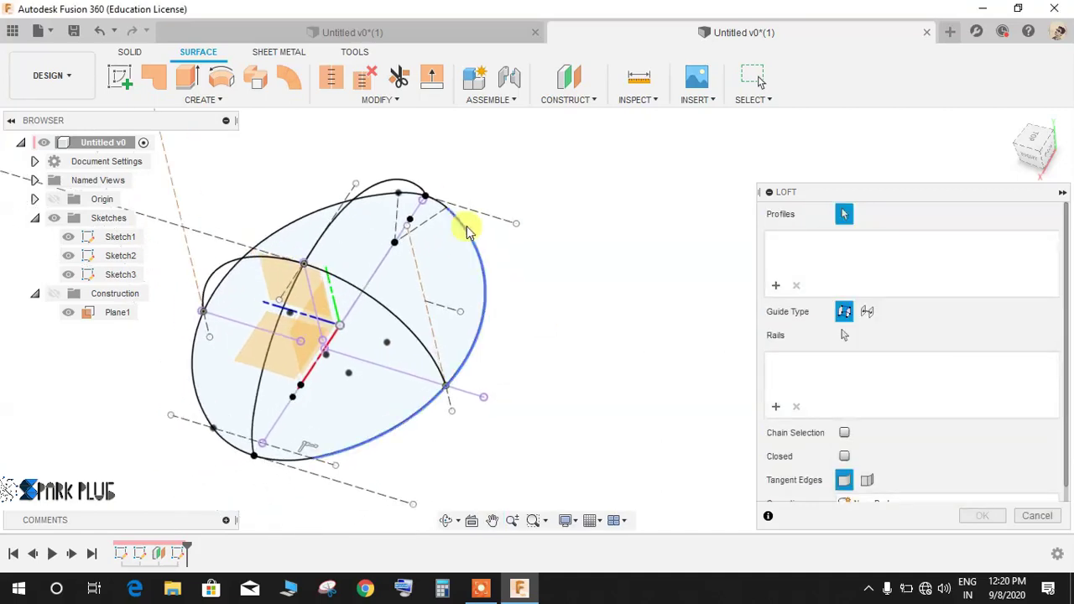
scroll(472, 248, up, 3)
click(475, 256)
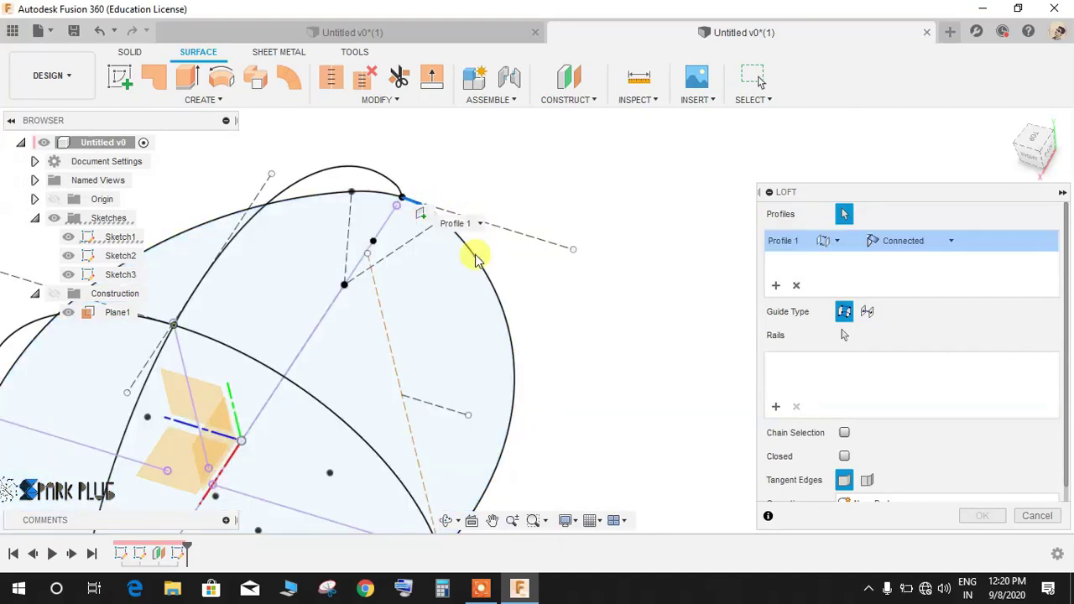
mouse_move(530, 295)
shift+middle_down()
mouse_move(521, 444)
mouse_move(540, 357)
shift+middle_up()
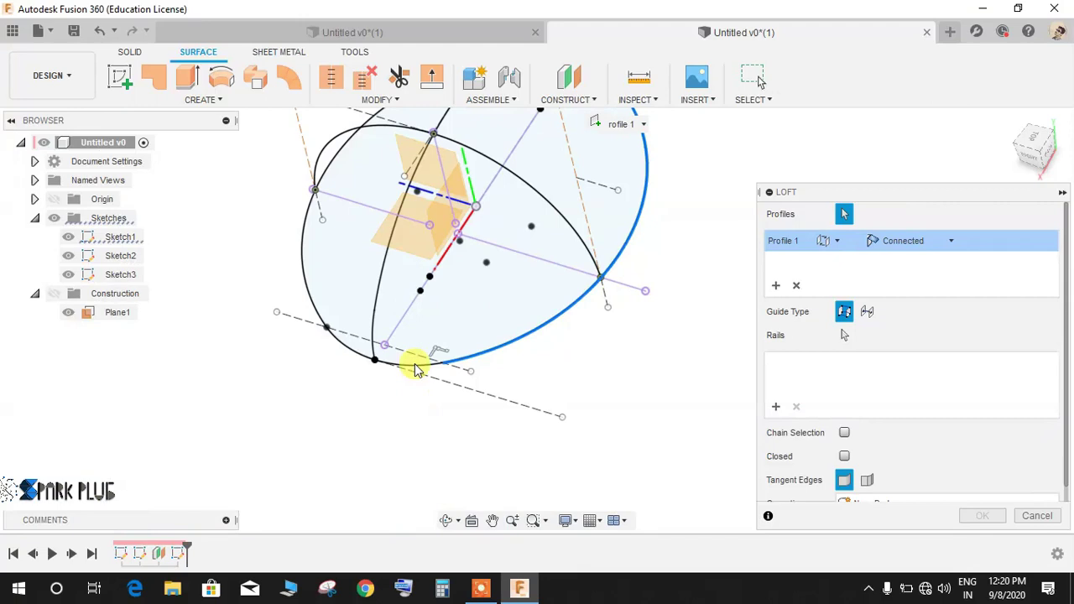
scroll(639, 286, down, 2)
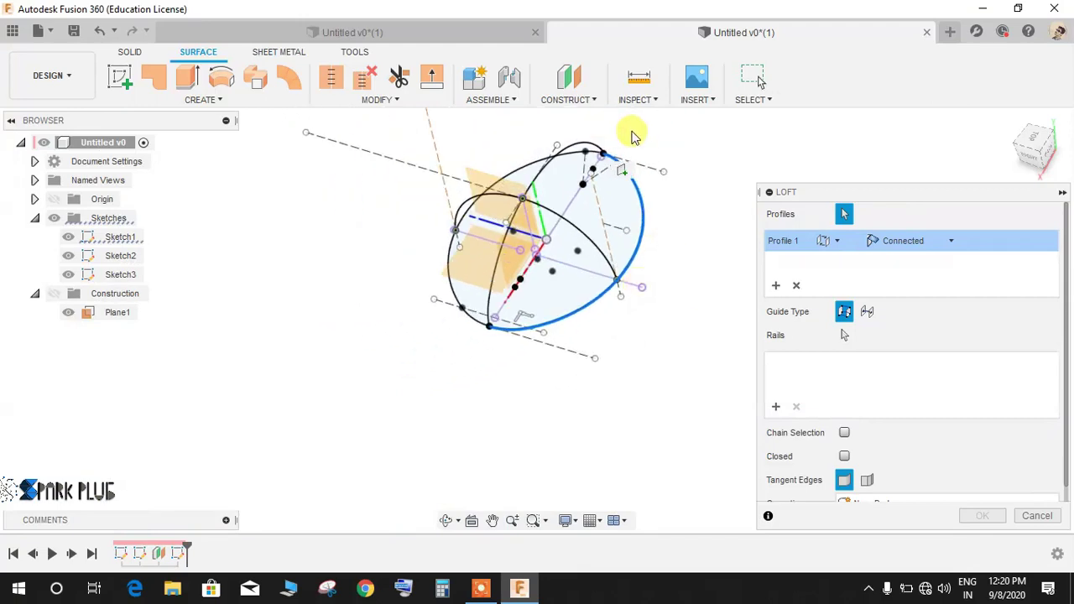
scroll(630, 136, up, 3)
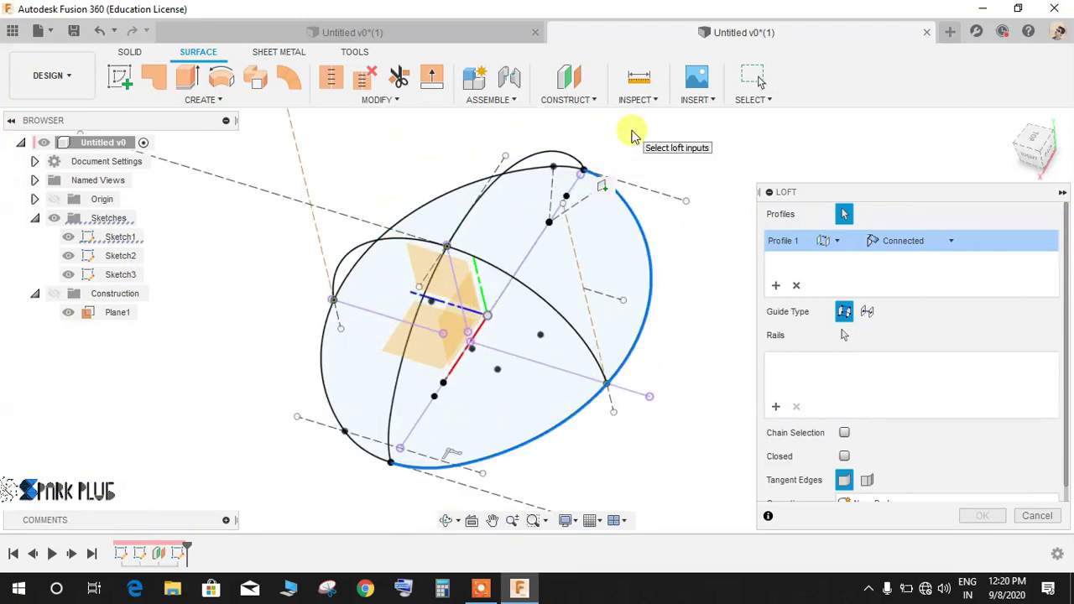
Step: Add the full side profile curve as the second loft profile
click(781, 279)
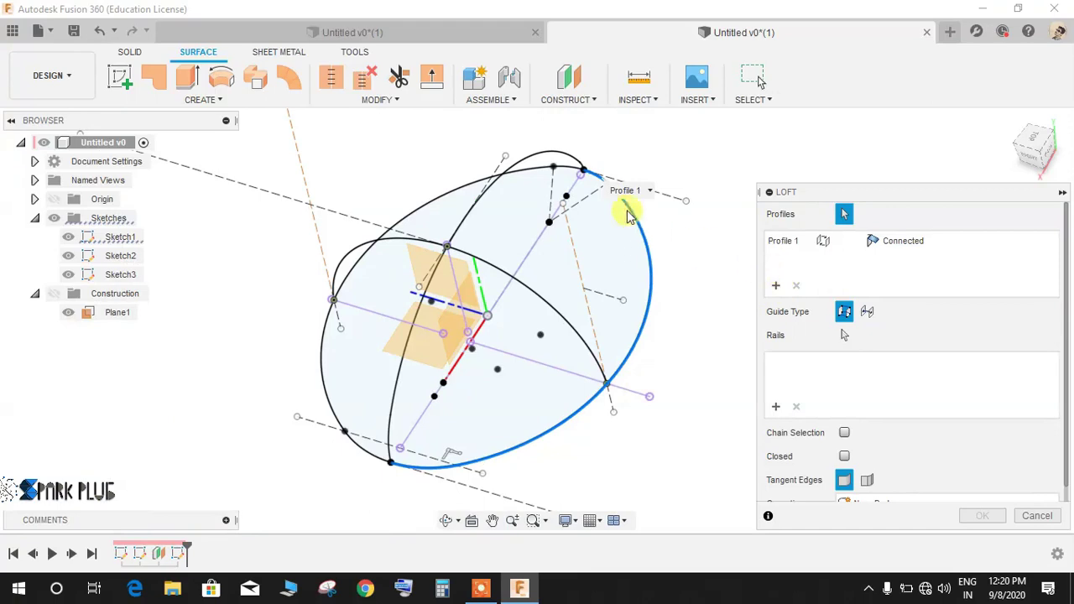
scroll(592, 155, up, 3)
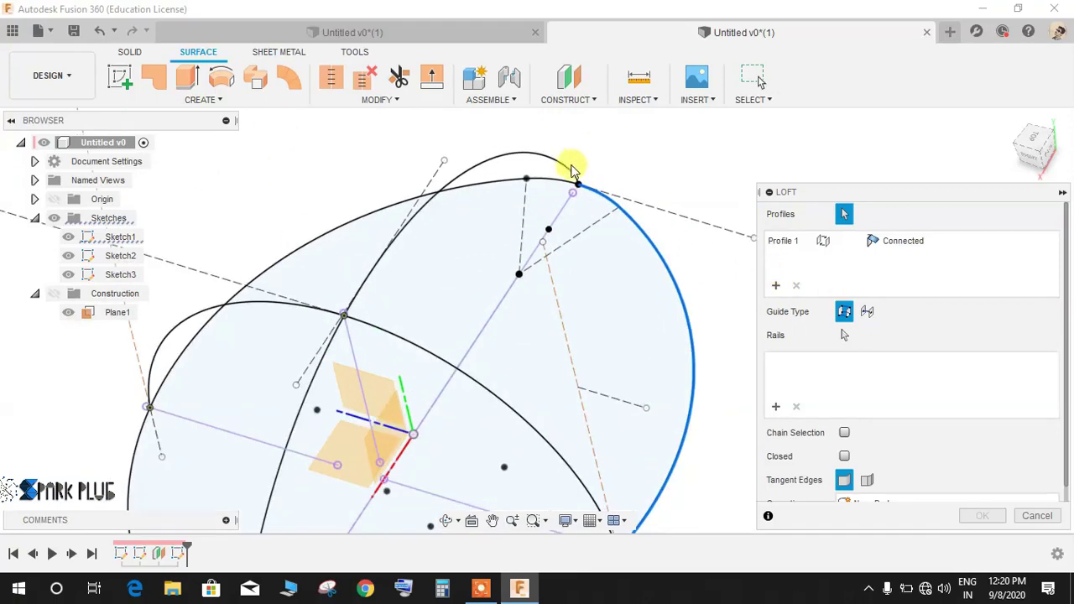
scroll(574, 168, up, 2)
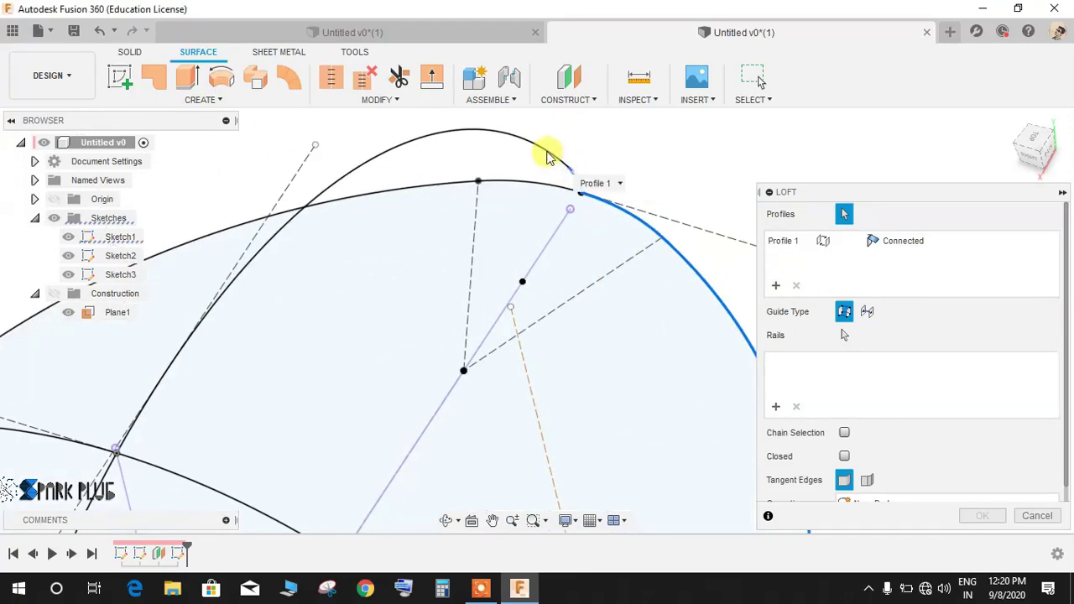
click(546, 151)
scroll(471, 211, down, 1)
shift+middle_drag(472, 211, 317, 453)
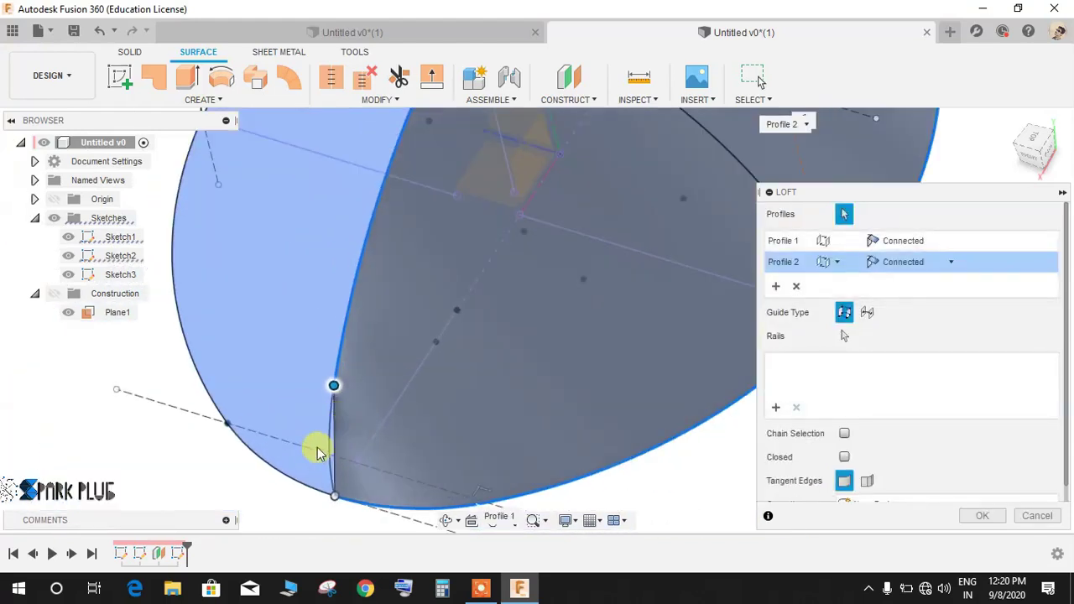
click(332, 432)
scroll(440, 374, down, 2)
scroll(440, 377, down, 3)
Step: Add the opposite half of the egg-shaped outline as the third loft profile
click(770, 285)
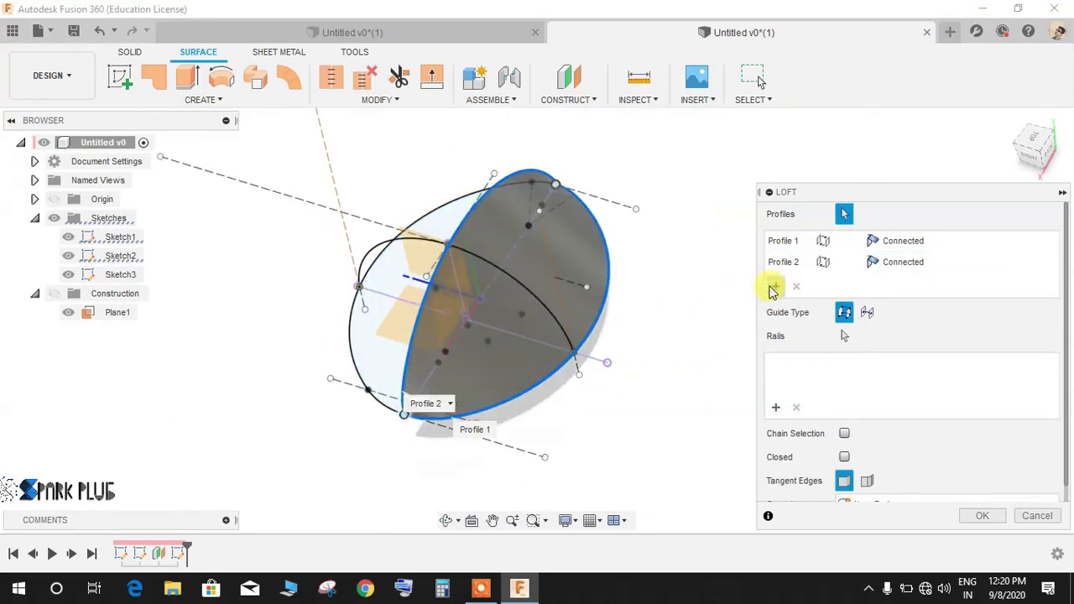
shift+middle_drag(504, 342, 495, 165)
scroll(486, 185, up, 3)
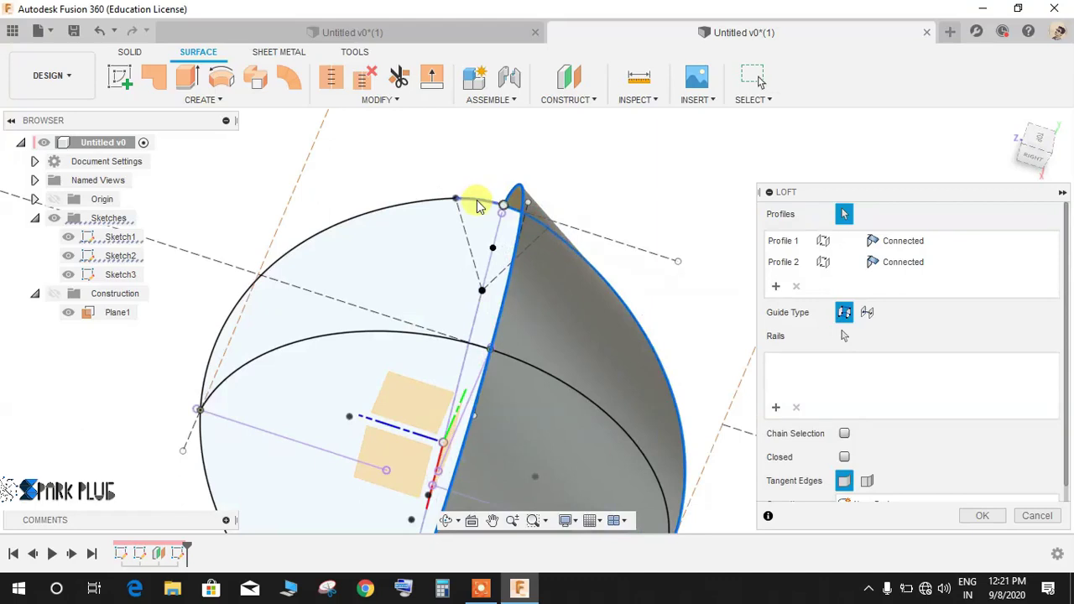
click(407, 211)
scroll(455, 282, down, 4)
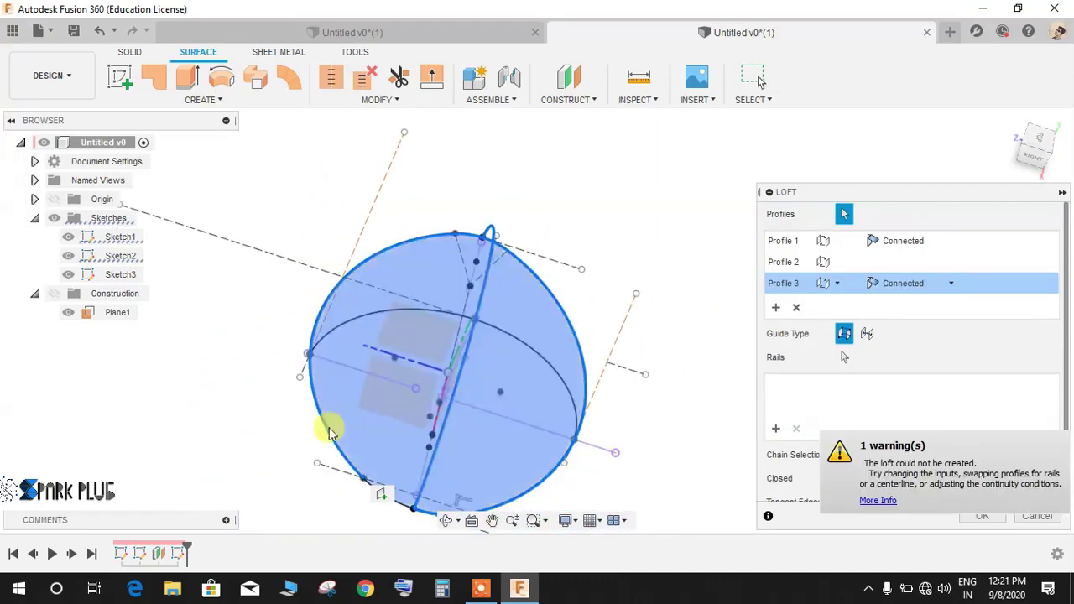
scroll(386, 495, up, 4)
mouse_move(508, 350)
shift+middle_down()
mouse_move(568, 391)
mouse_move(599, 378)
mouse_move(568, 319)
mouse_move(623, 326)
mouse_move(470, 374)
mouse_move(490, 351)
shift+middle_up()
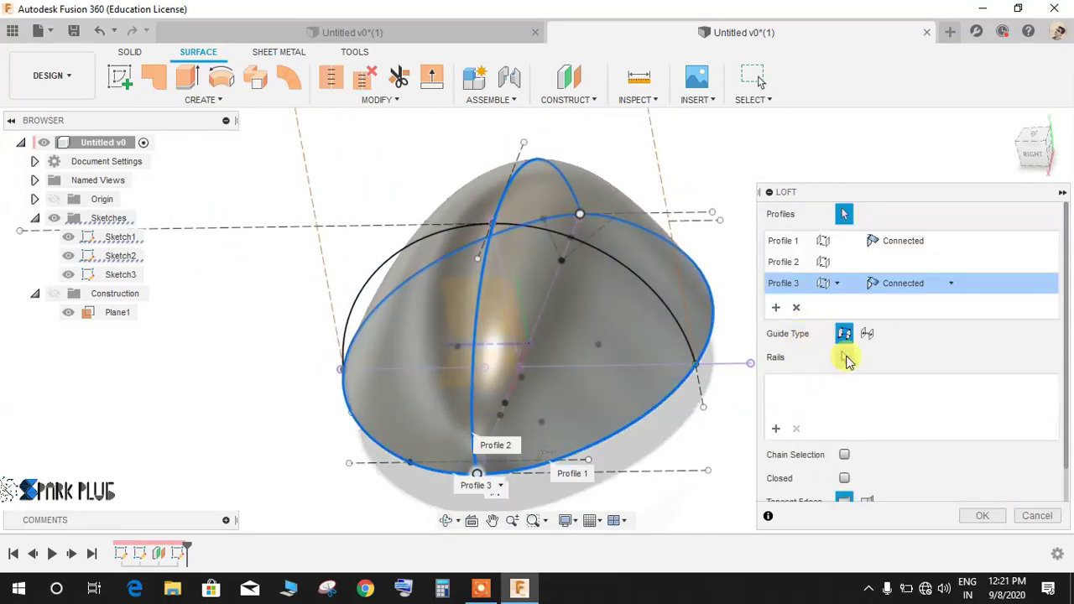
Step: Use the arched cross-section curve as the loft's rail and create the dome surface
click(845, 356)
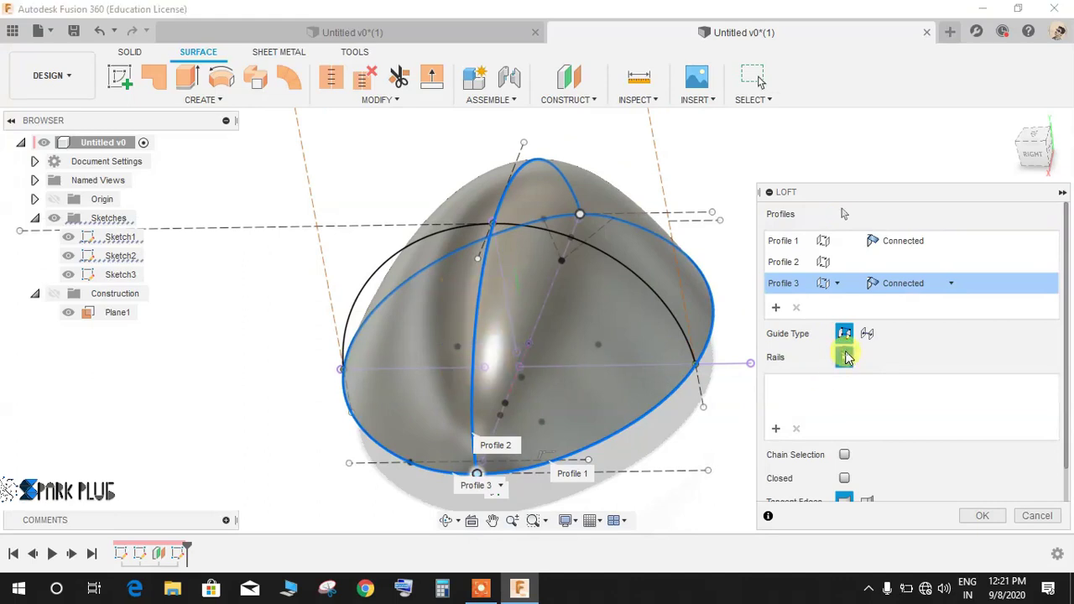
click(635, 271)
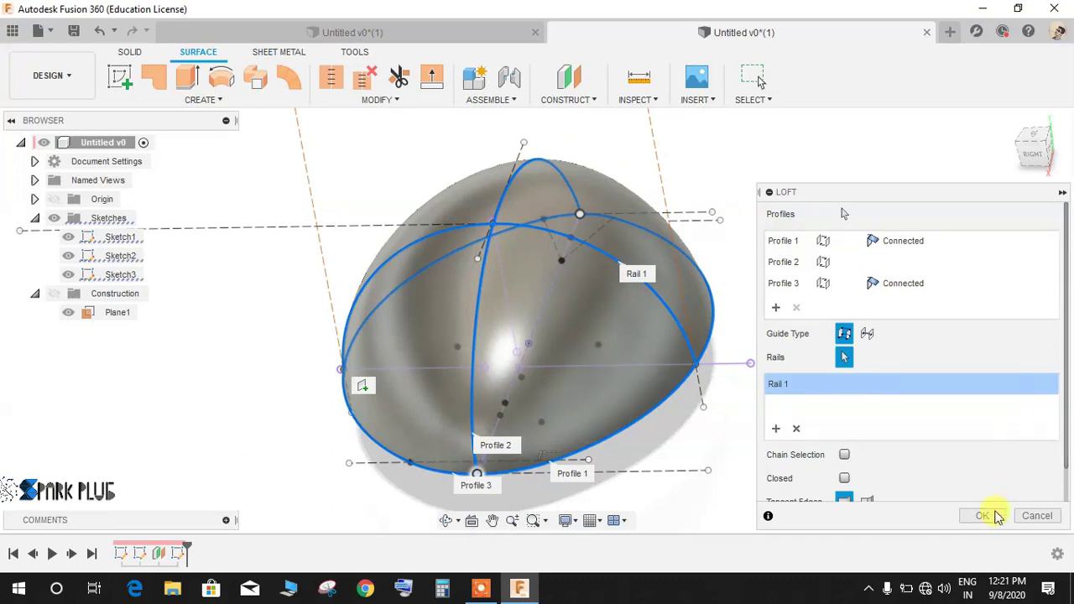
click(983, 516)
shift+middle_drag(730, 374, 408, 479)
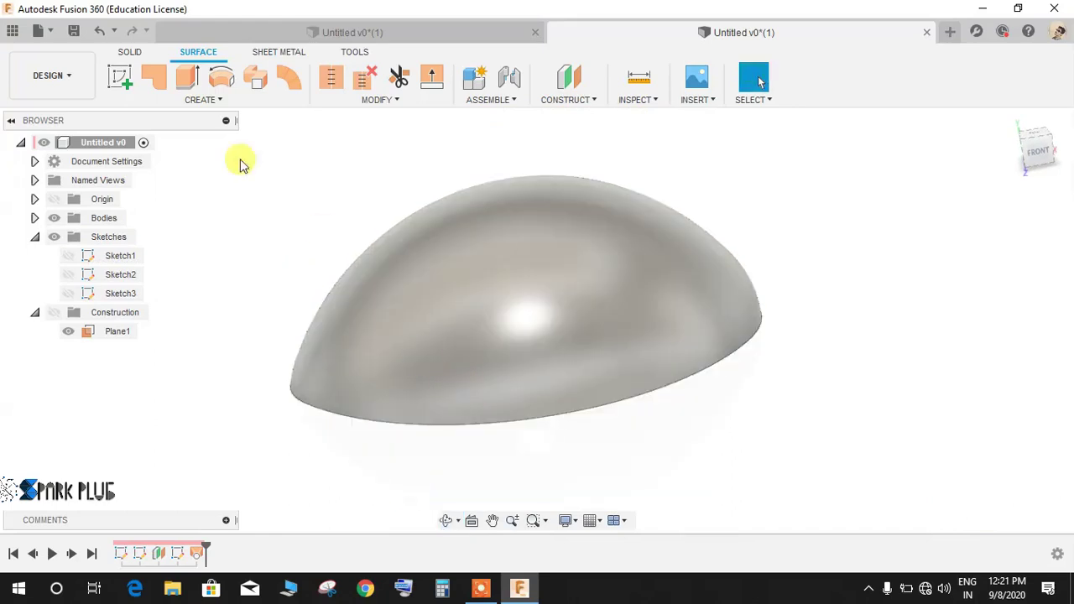
Step: Extrude the dome's chained base edge as a surface by -100 mm on one side, as a new body
click(190, 79)
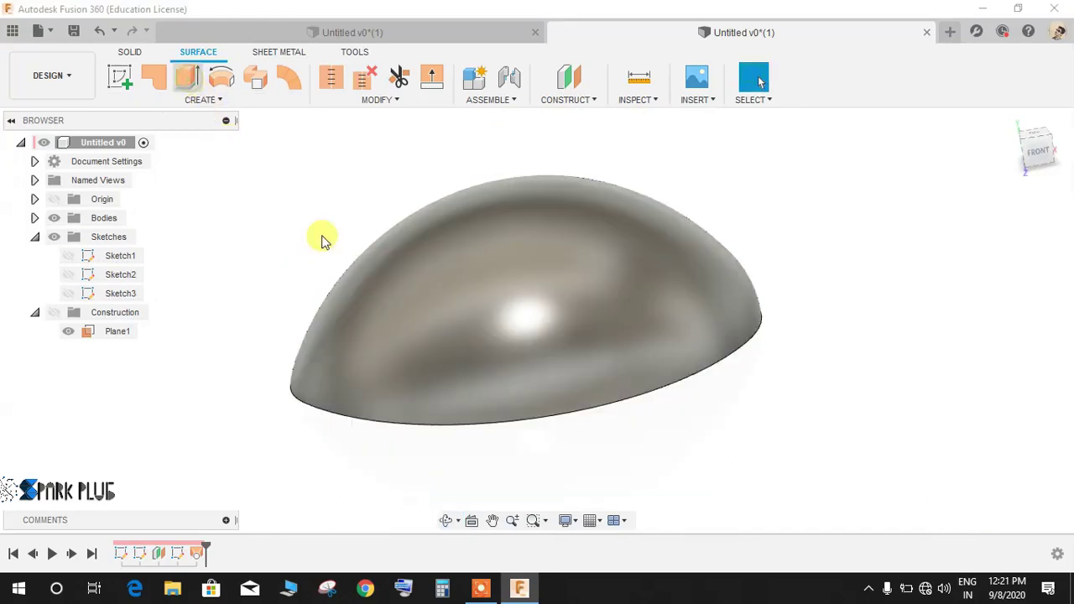
click(426, 420)
drag(408, 407, 408, 563)
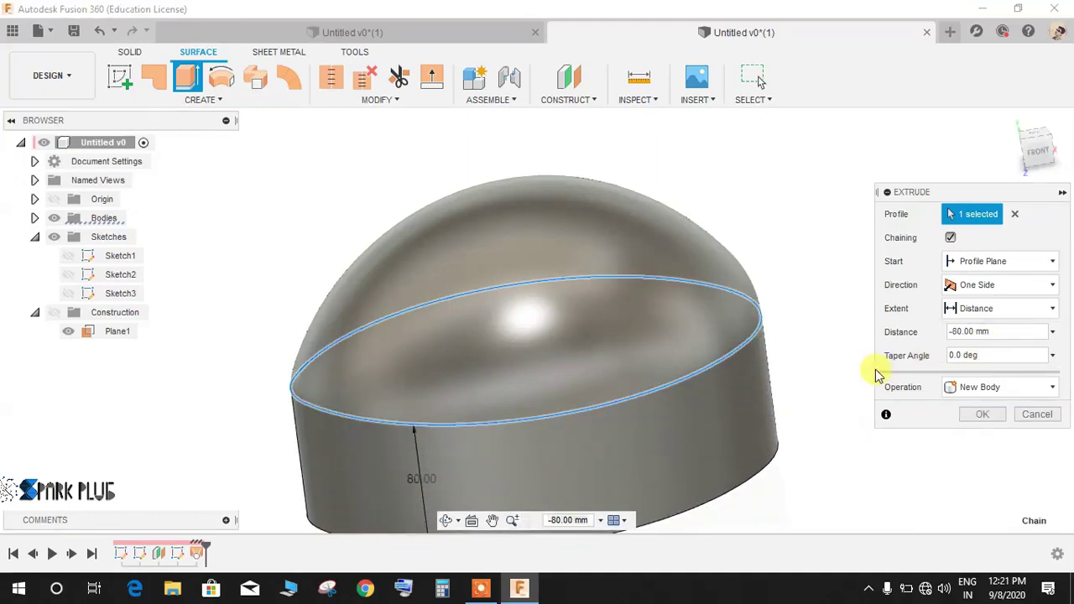
key(BackSpace)
key(BackSpace)
key(BackSpace)
key(BackSpace)
key(BackSpace)
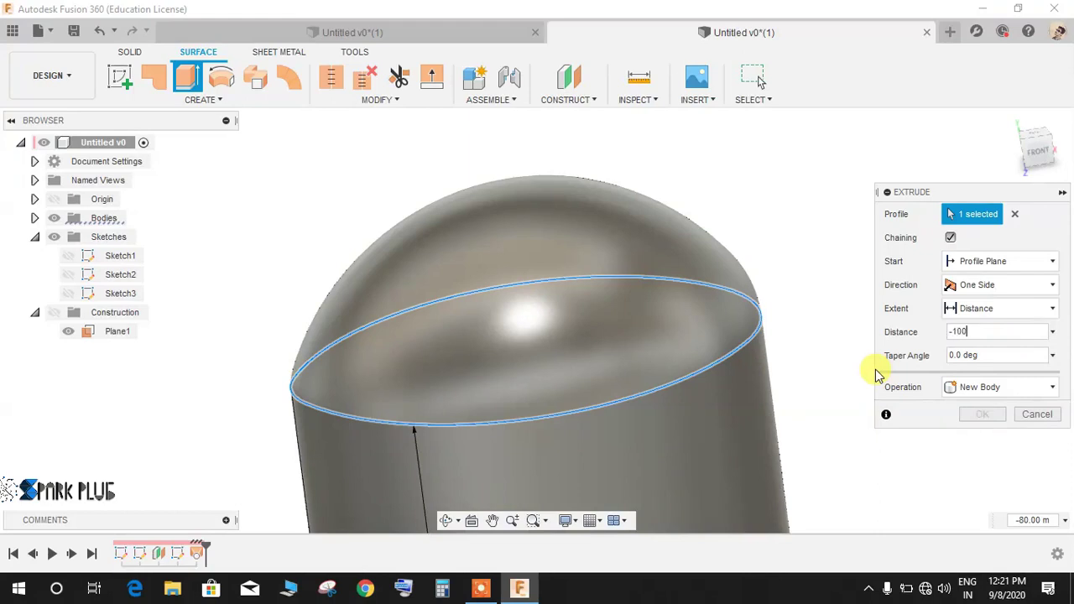
click(992, 422)
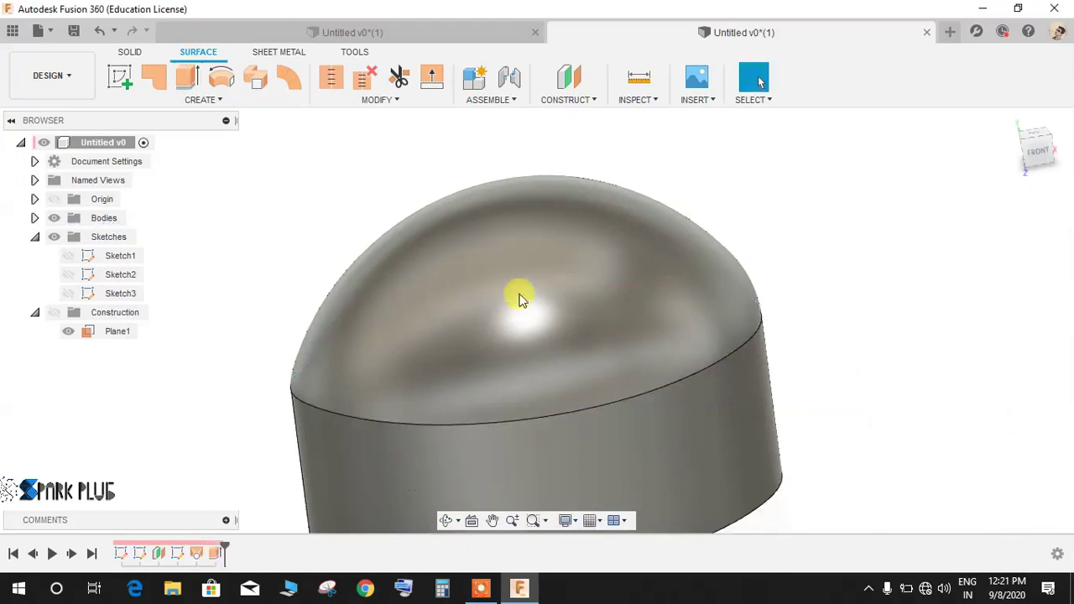
Step: Stitch the dome surface and the extruded wall together with a 0.10 mm tolerance
click(331, 79)
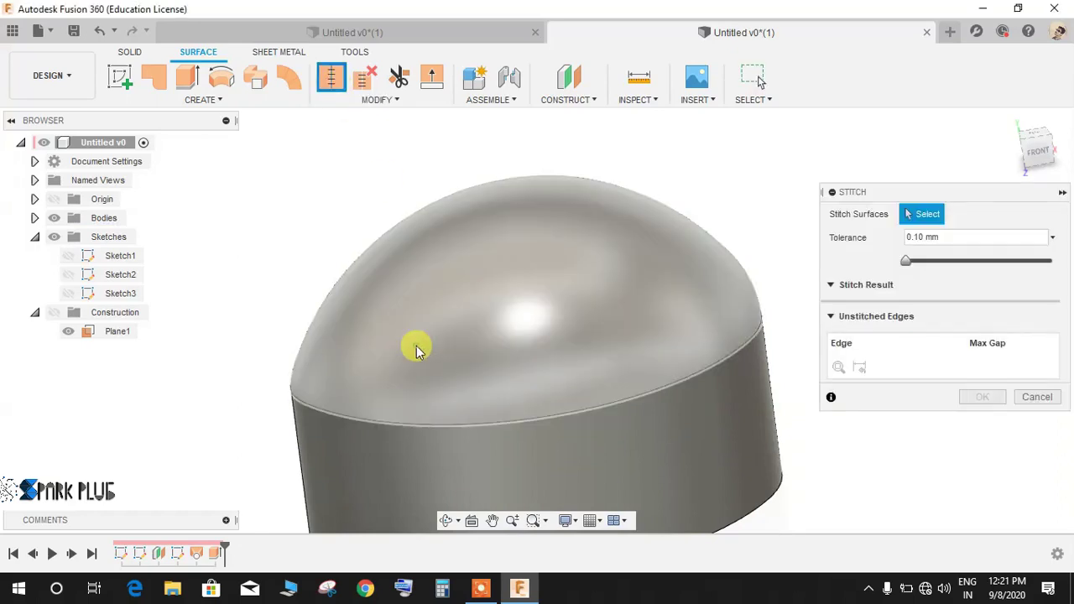
click(371, 453)
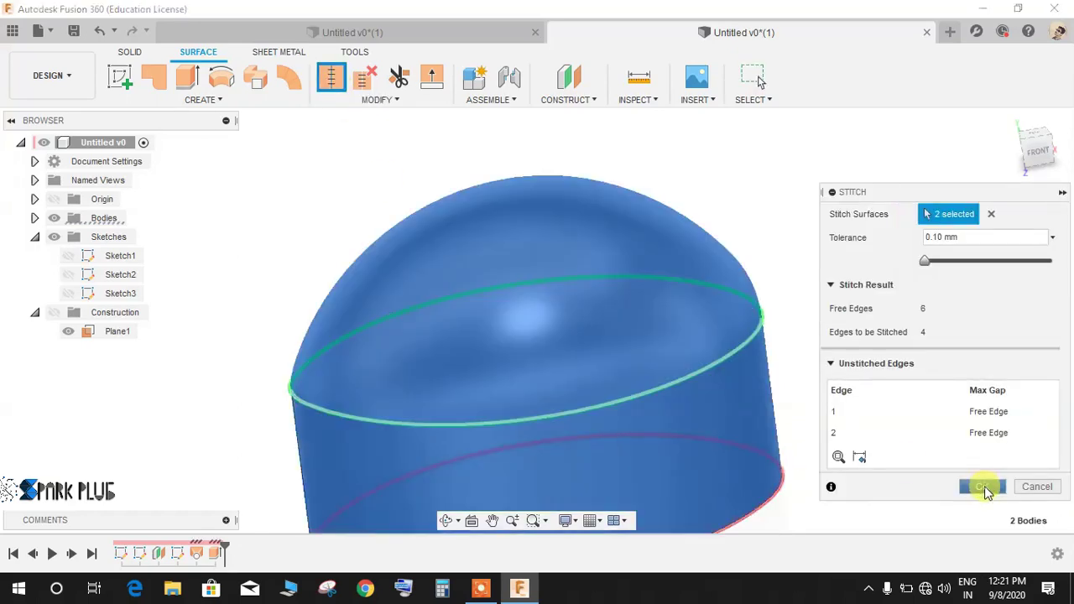
click(984, 489)
Step: Patch the open end of the extruded wall along its base edge
scroll(578, 385, down, 3)
shift+middle_drag(593, 383, 520, 176)
scroll(425, 285, up, 3)
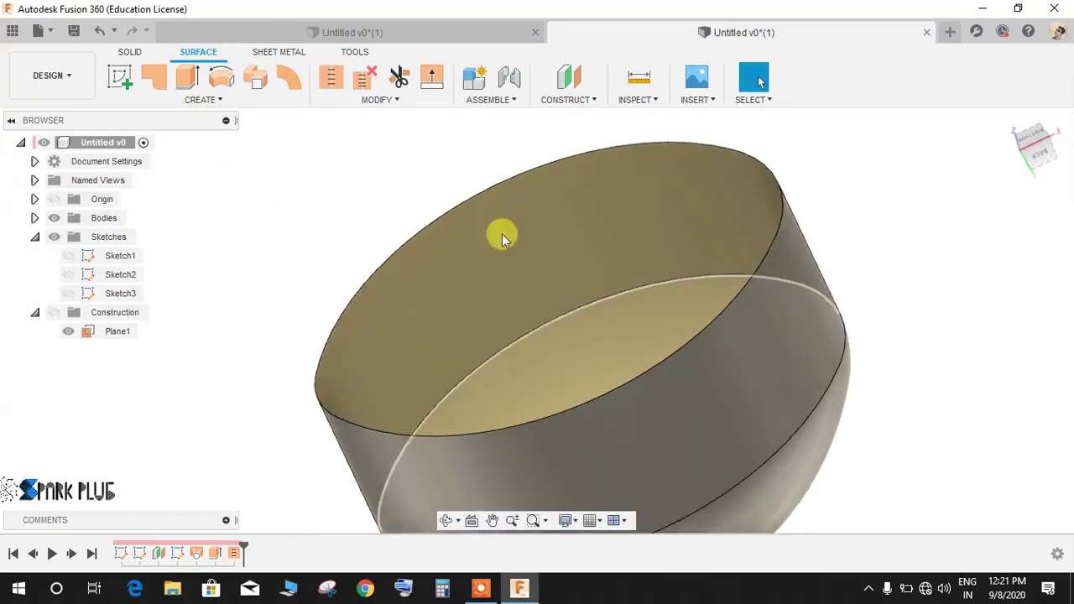
scroll(498, 232, down, 3)
click(155, 78)
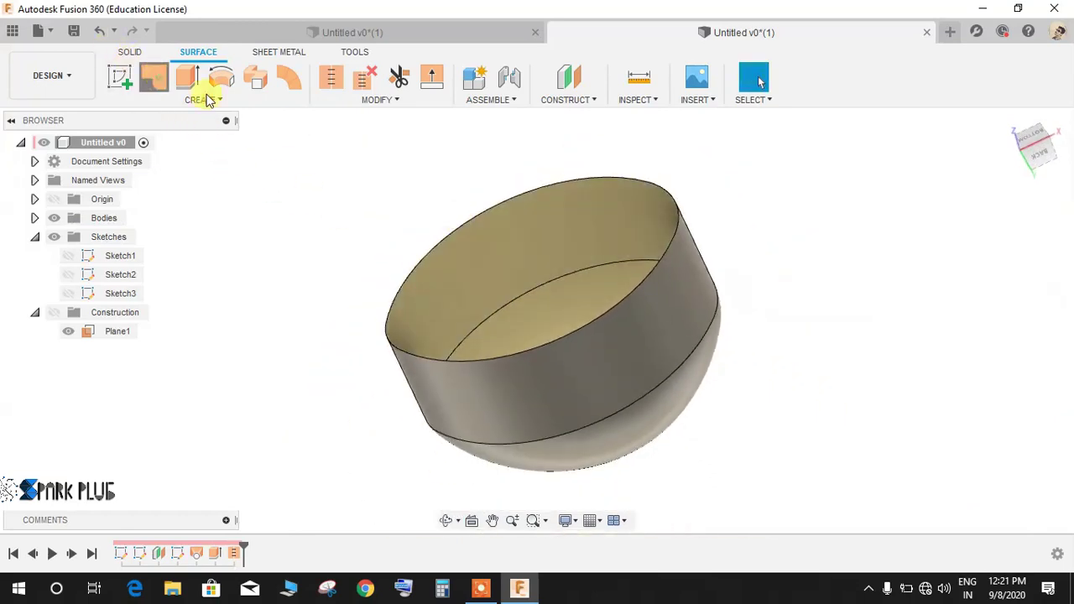
click(420, 258)
click(981, 405)
Step: Stitch the base patch to the domed wall surface with a 0.10 mm tolerance
shift+middle_drag(618, 249, 575, 386)
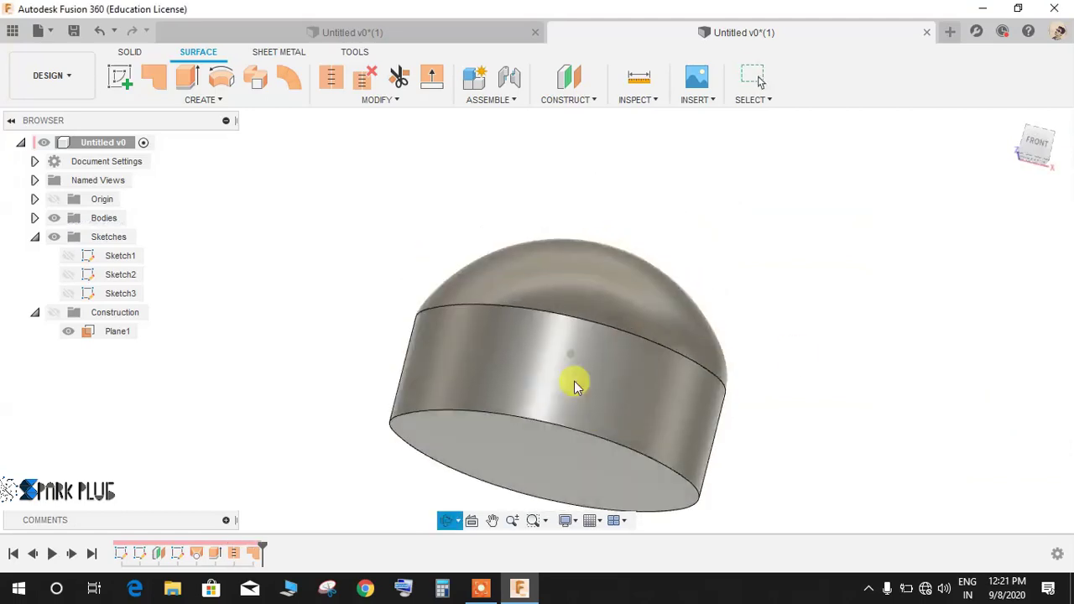
click(327, 78)
click(476, 445)
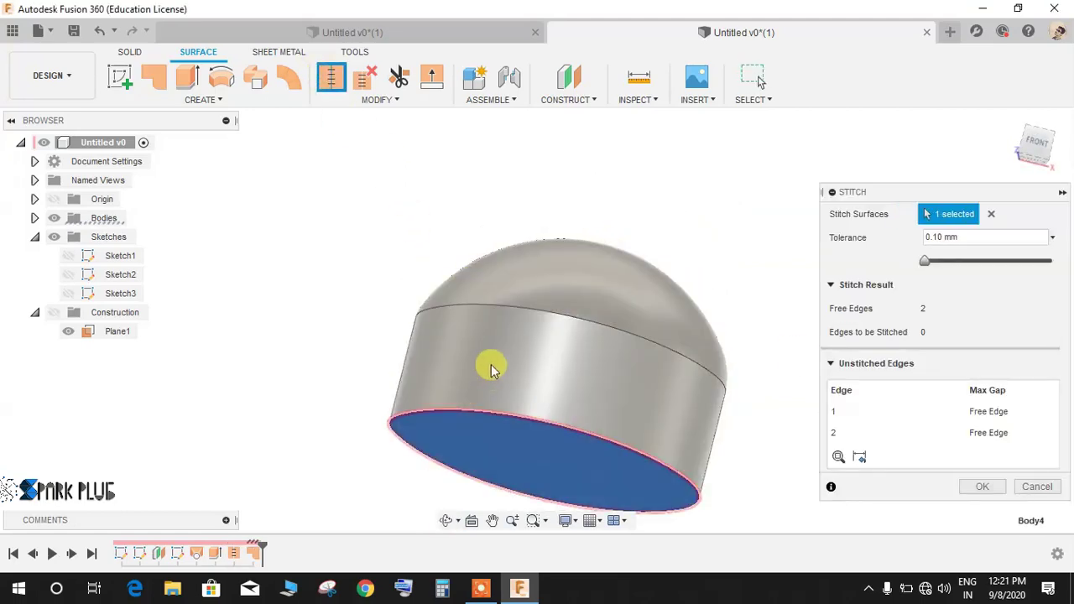
click(723, 379)
click(982, 468)
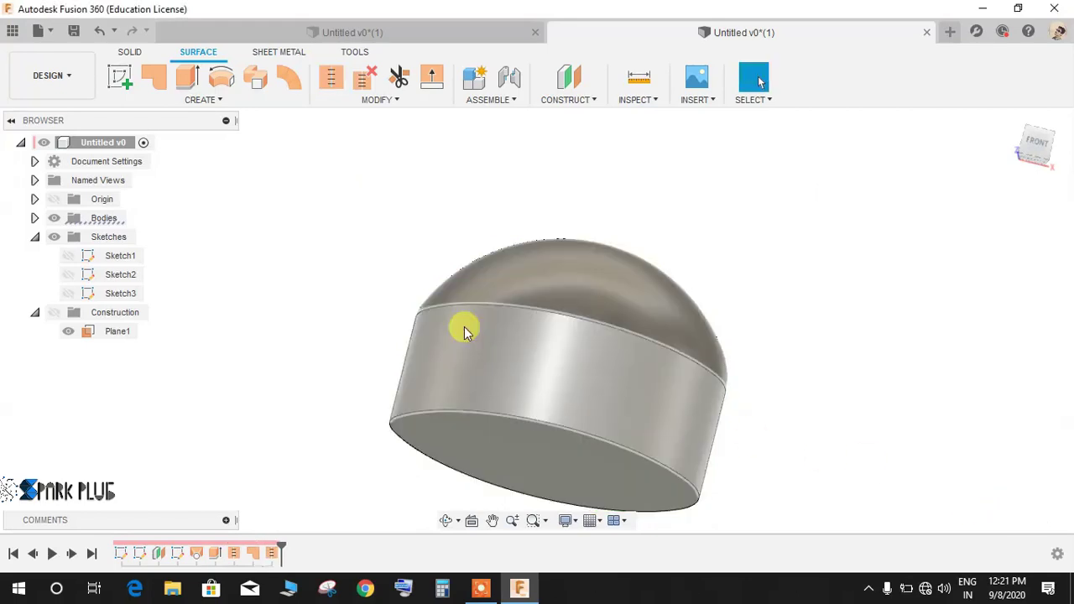
Step: Create a component from the closed domed body
click(35, 218)
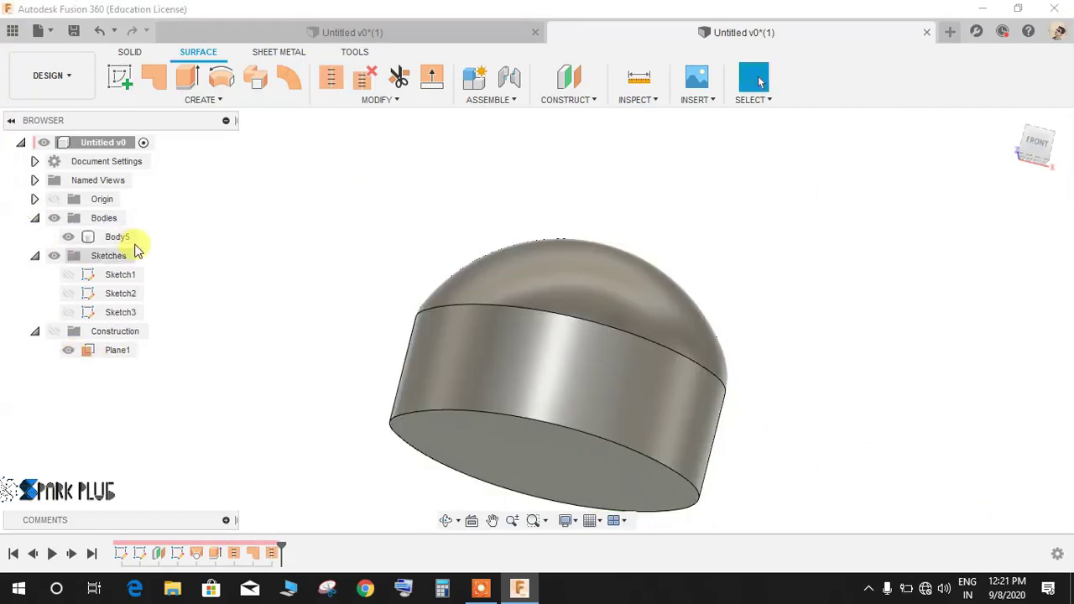
click(109, 238)
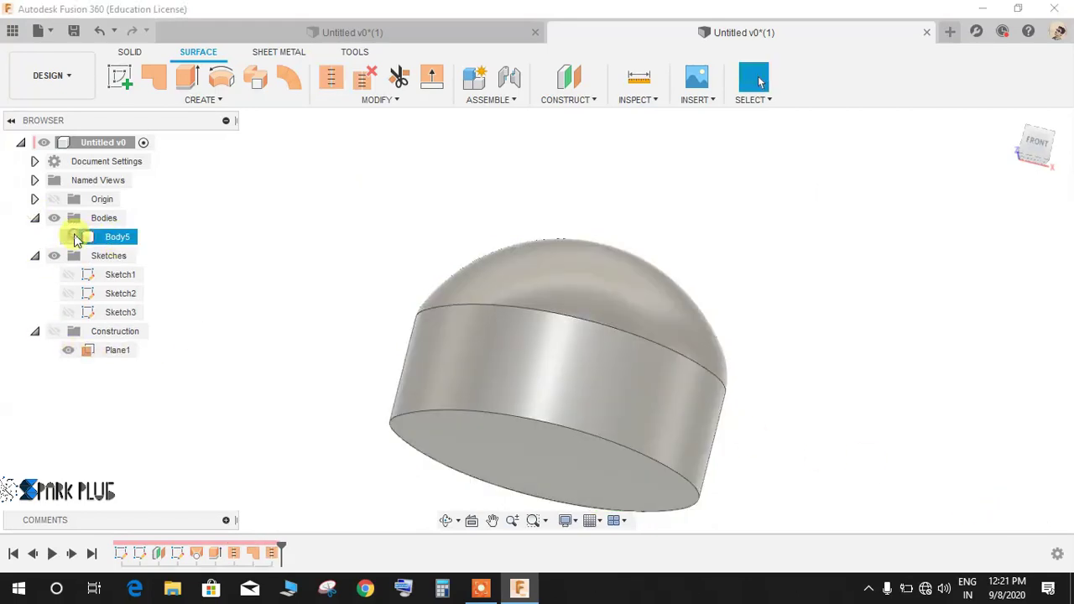
shift+middle_drag(445, 298, 276, 290)
right_click(113, 237)
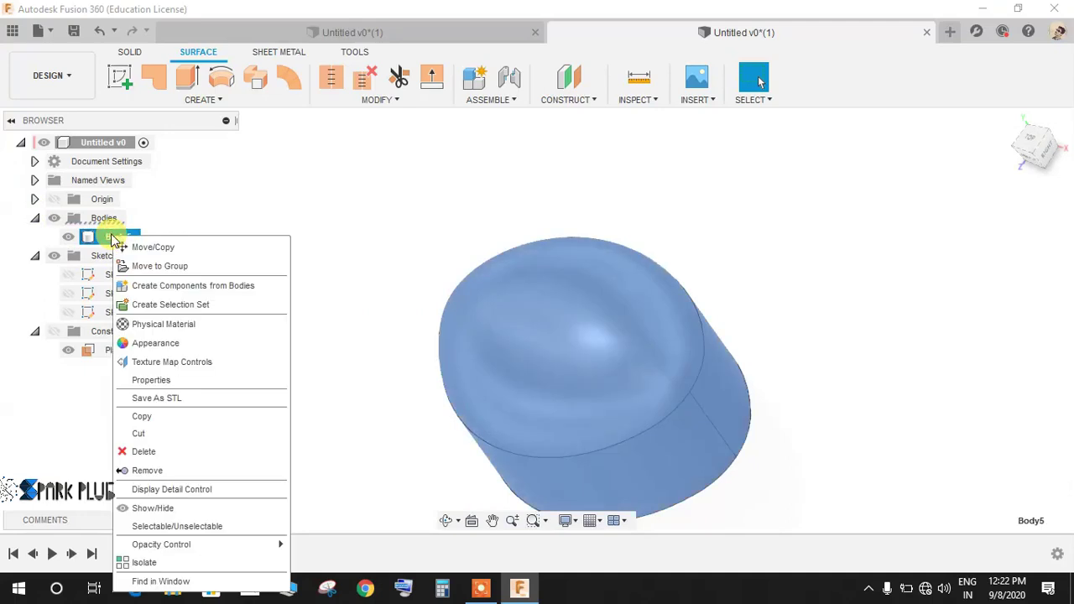
click(167, 285)
Step: Start a new sketch on the front plane through the middle of the domed part
shift+middle_drag(227, 317, 491, 362)
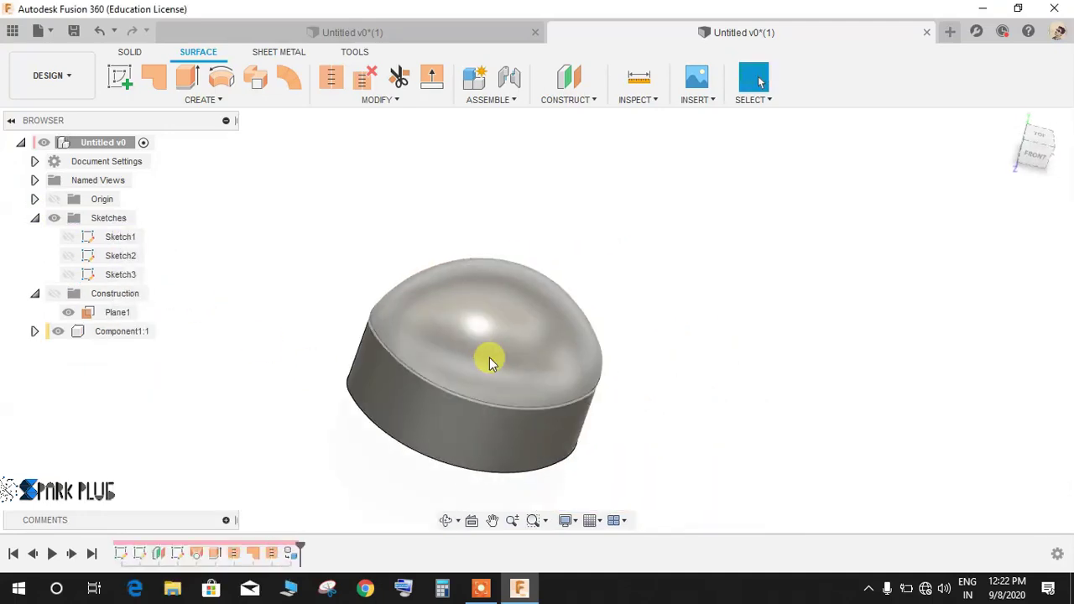
mouse_move(491, 363)
shift+middle_down()
mouse_move(439, 364)
mouse_move(644, 430)
mouse_move(372, 321)
mouse_move(398, 347)
mouse_move(503, 372)
mouse_move(599, 377)
mouse_move(484, 364)
shift+middle_up()
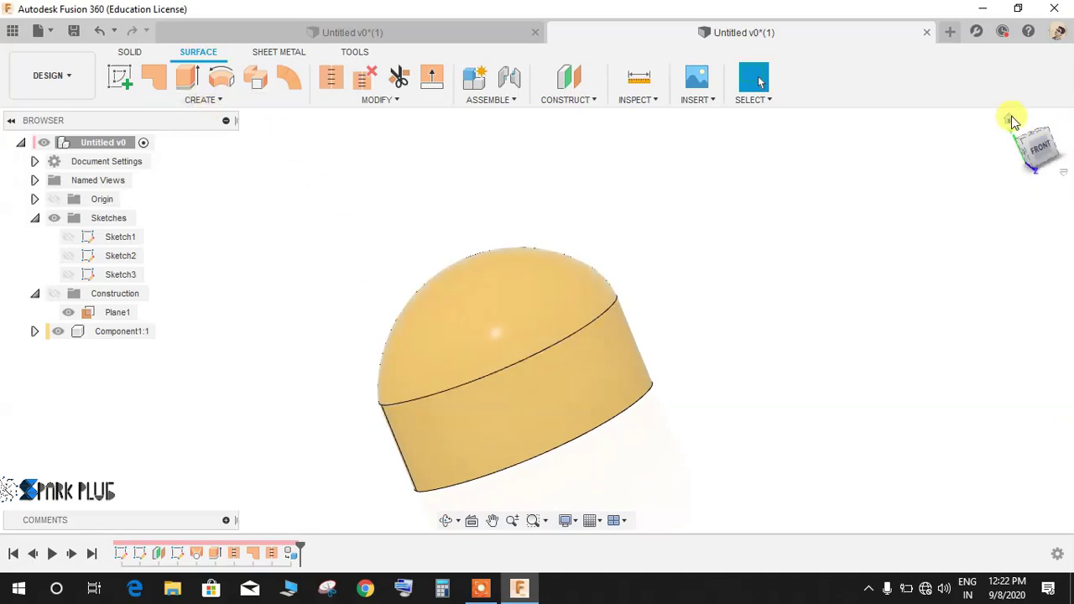
click(1009, 120)
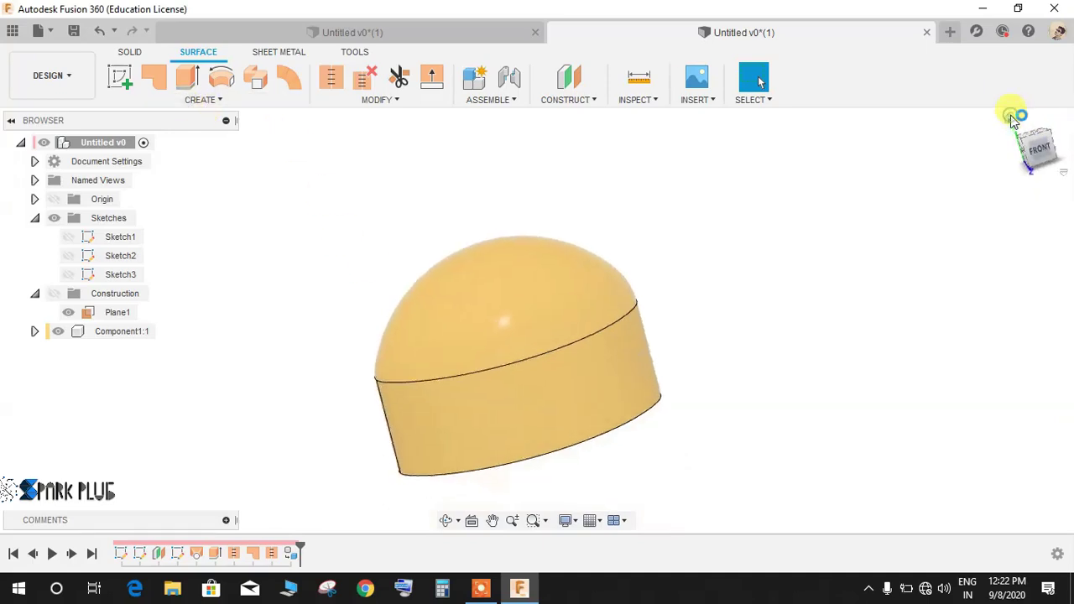
click(120, 77)
shift+middle_drag(475, 367, 556, 361)
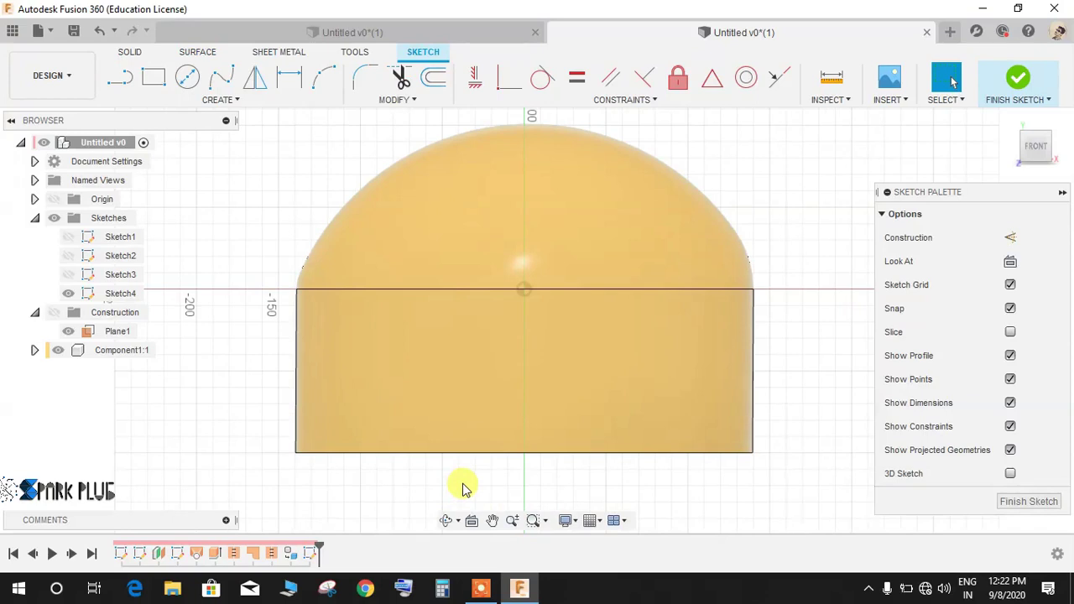
scroll(465, 488, up, 1)
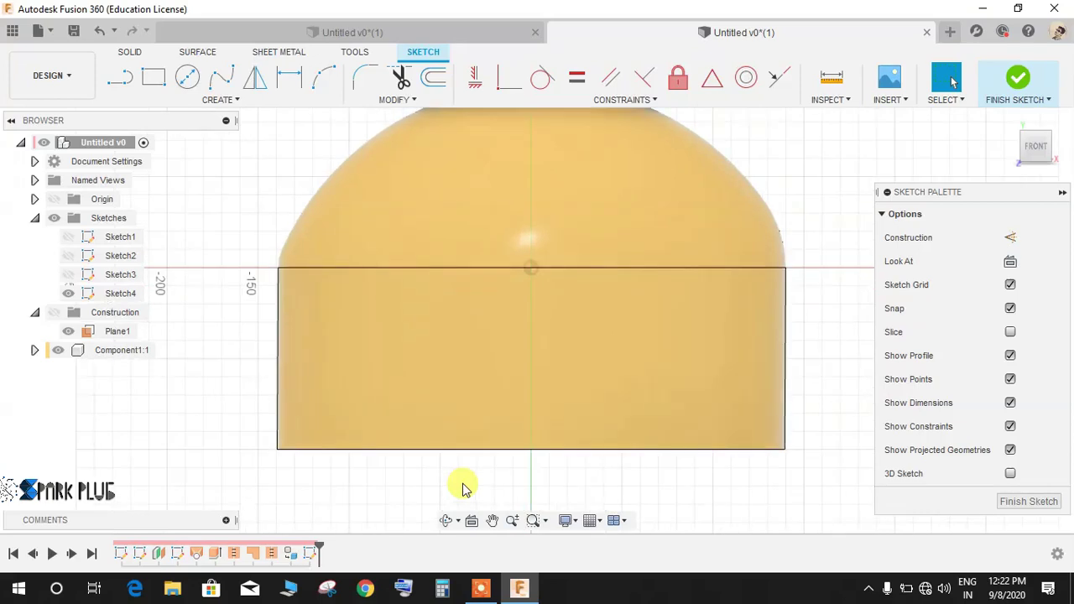
Step: Project the wall's two vertical side edges and the horizontal edge below the dome into the sketch, with projection link on
click(231, 99)
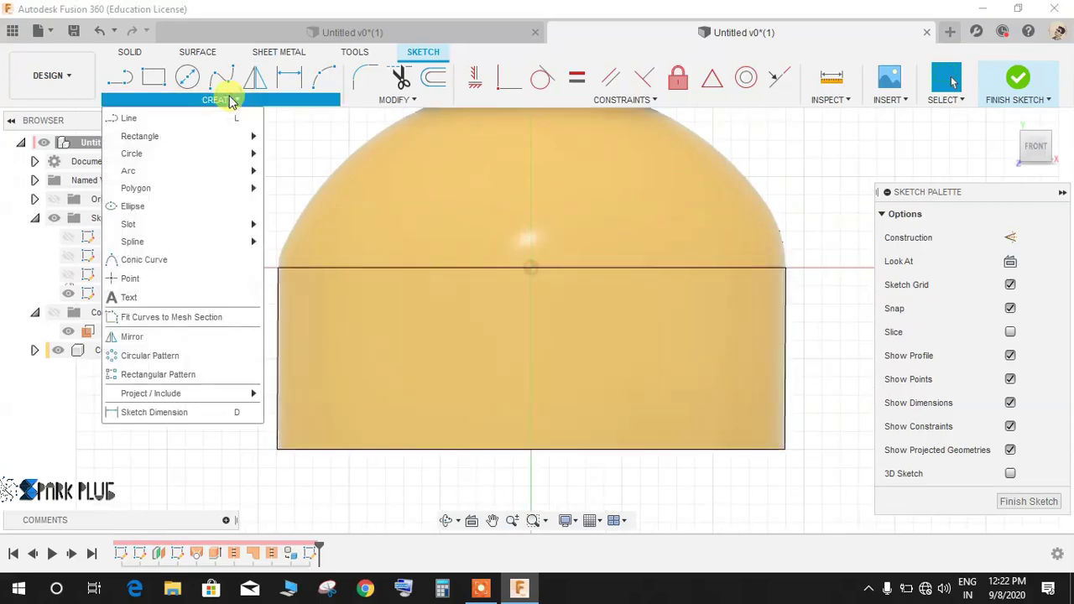
click(327, 80)
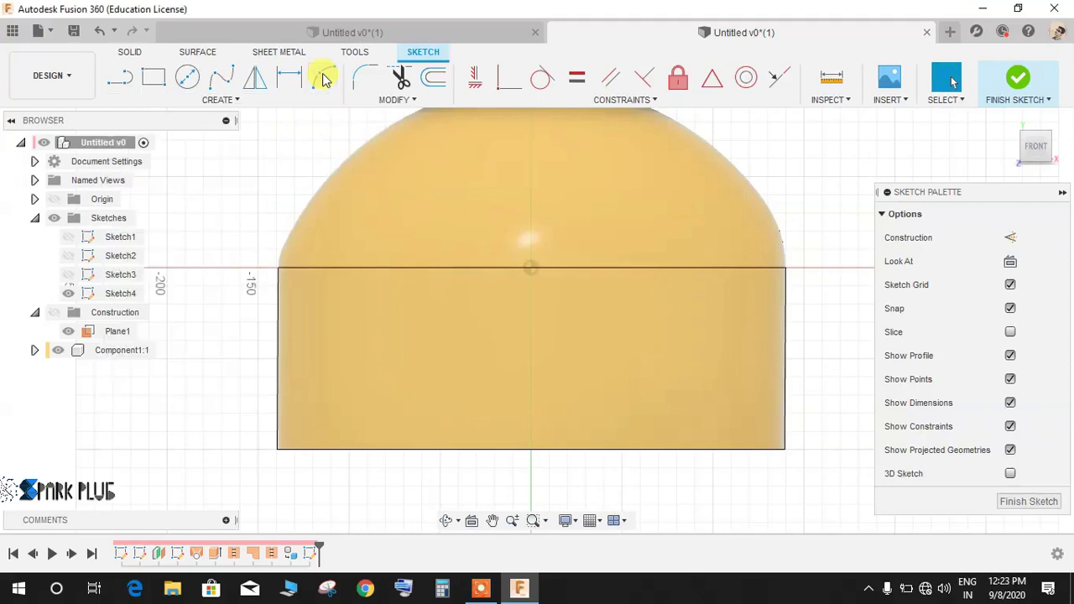
key(p)
middle_drag(501, 237, 272, 304)
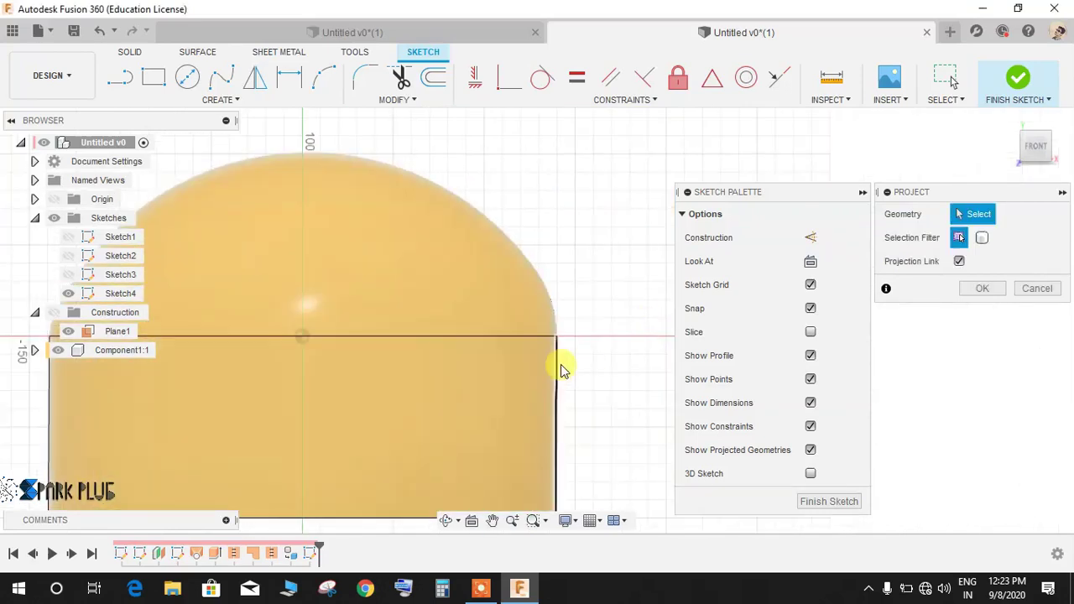
click(557, 362)
scroll(598, 304, down, 2)
click(258, 369)
click(316, 324)
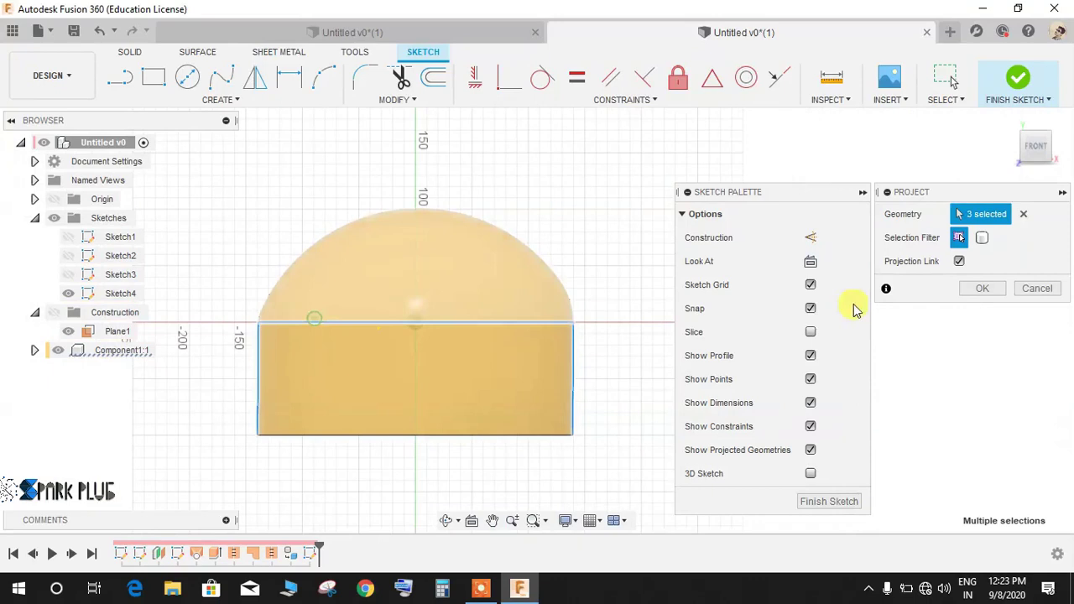
click(981, 290)
scroll(612, 378, up, 2)
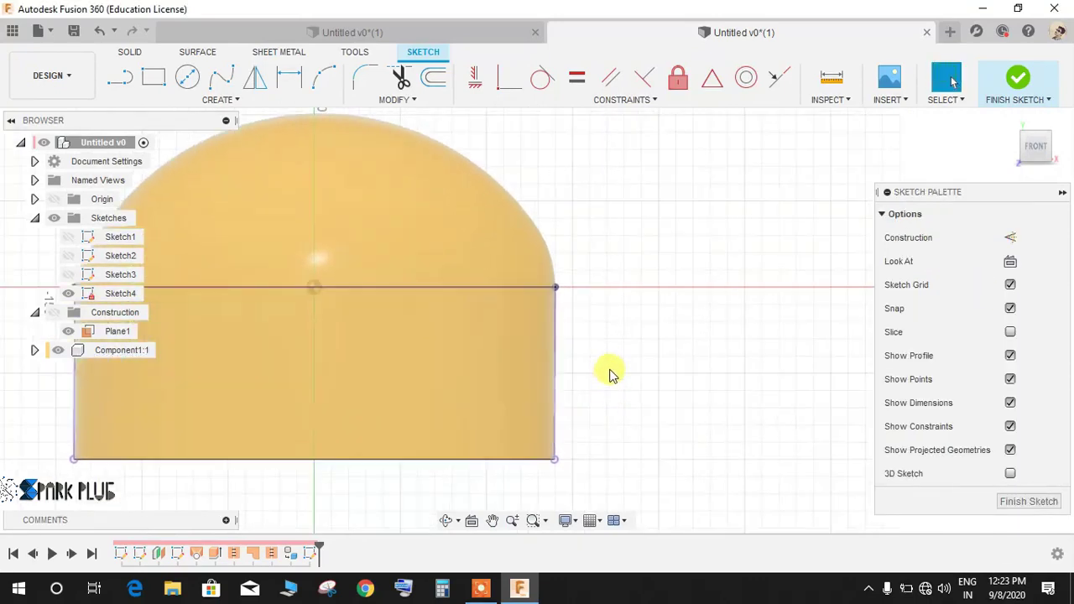
middle_drag(688, 344, 794, 334)
click(316, 77)
click(320, 78)
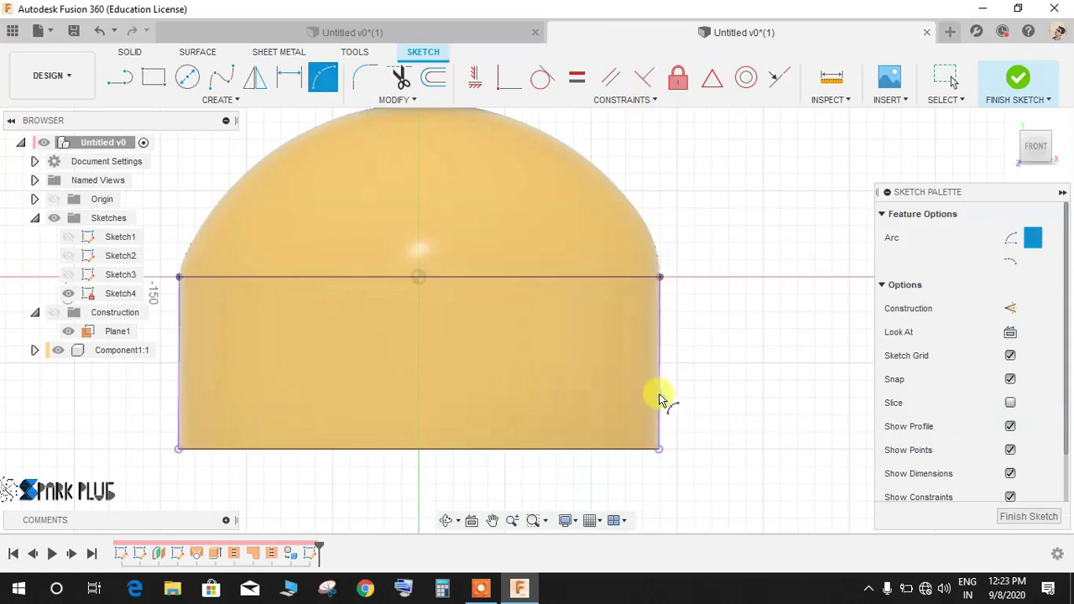
click(659, 397)
click(693, 344)
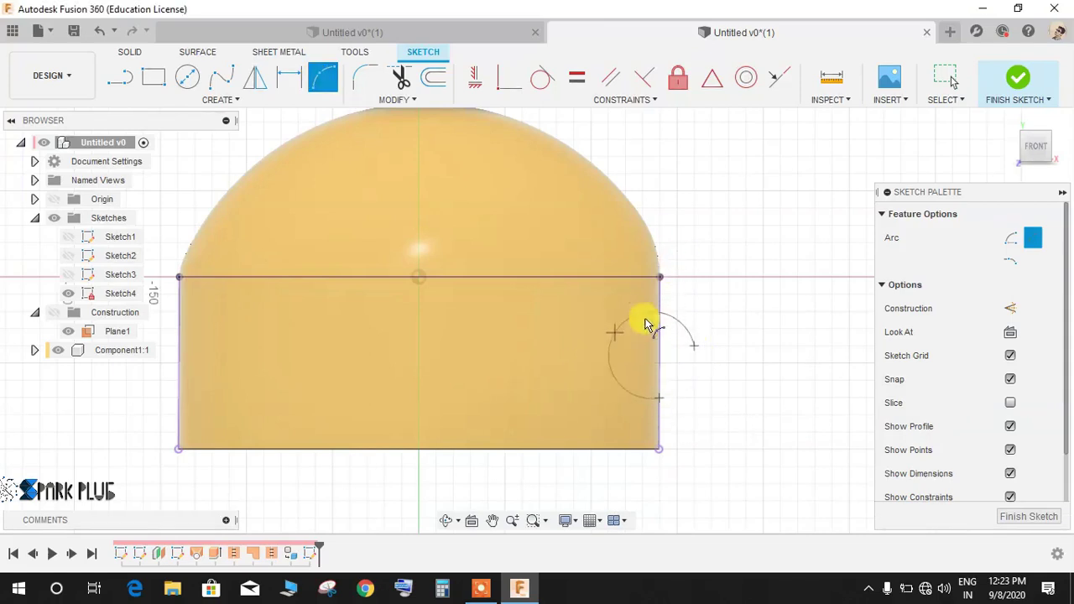
key(Escape)
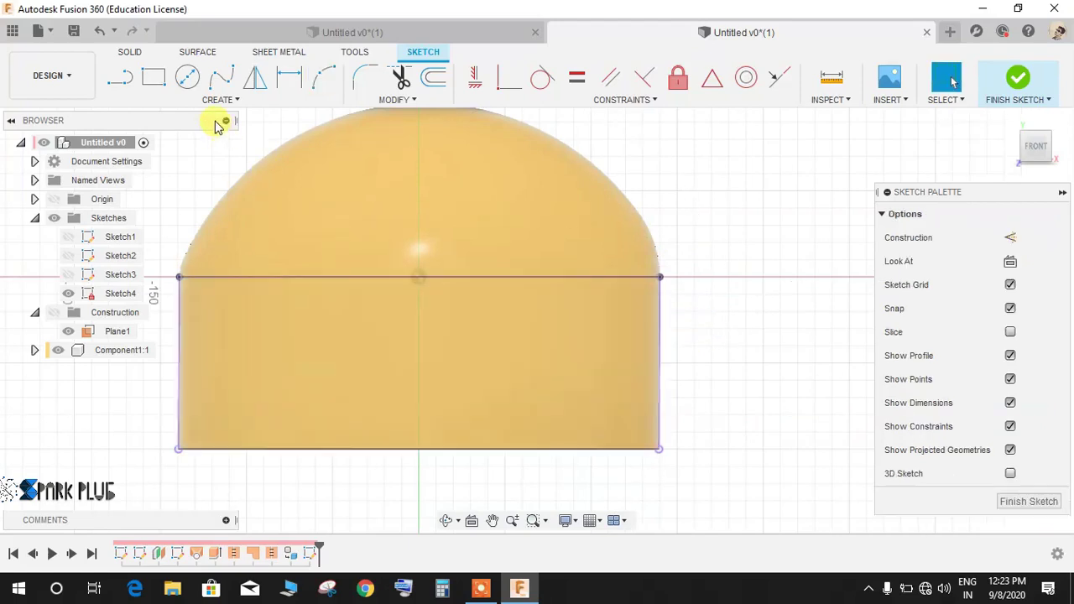
Step: Draw a center point arc centred on the wall's projected right edge, arching upward across that edge
click(233, 101)
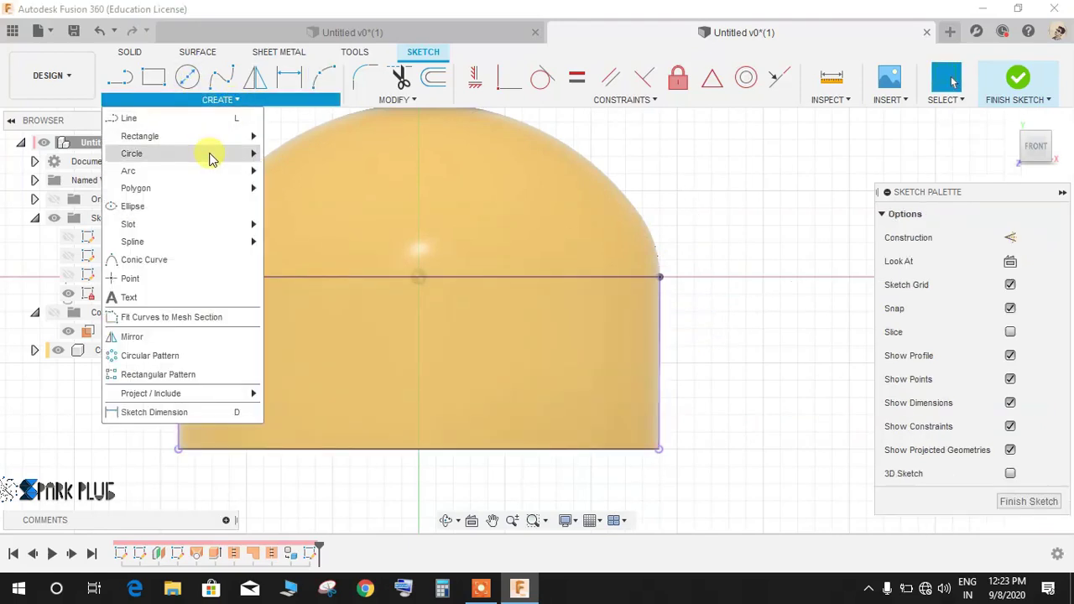
click(209, 170)
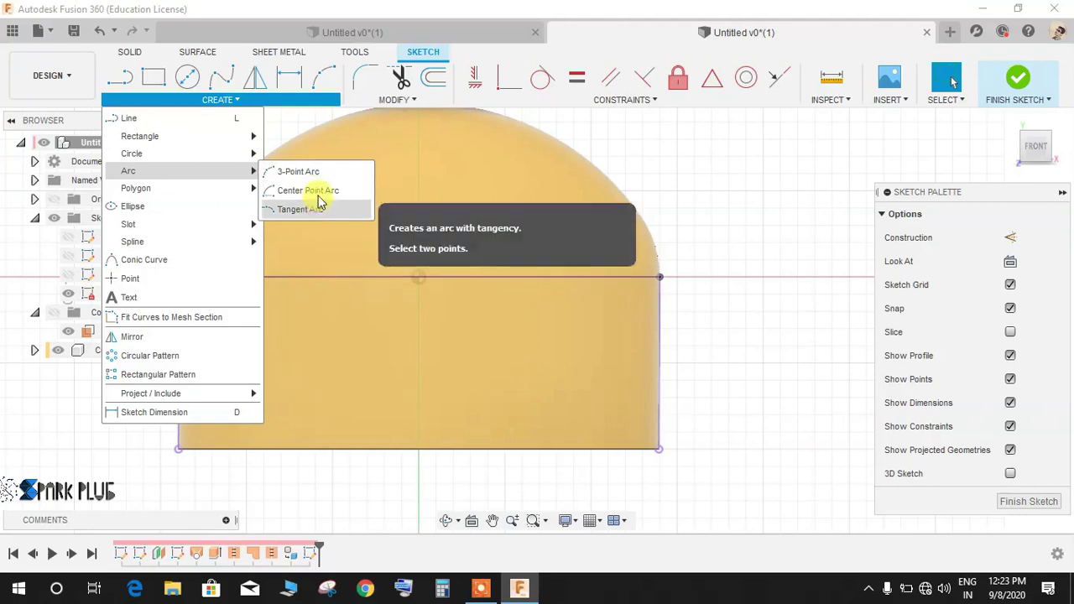
click(354, 205)
click(669, 369)
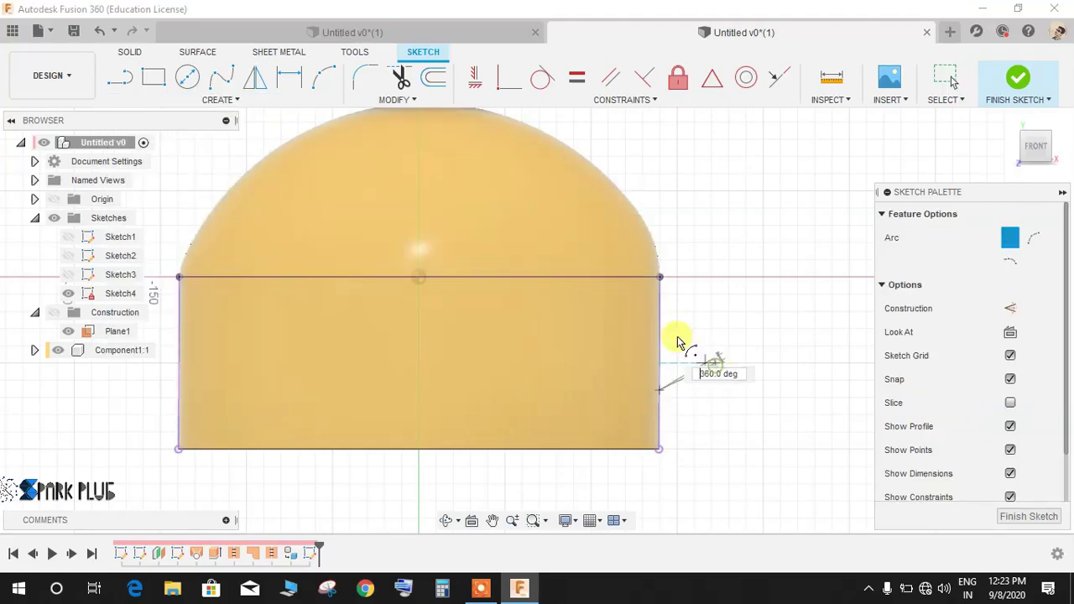
click(575, 357)
key(Escape)
key(Escape)
scroll(696, 371, up, 3)
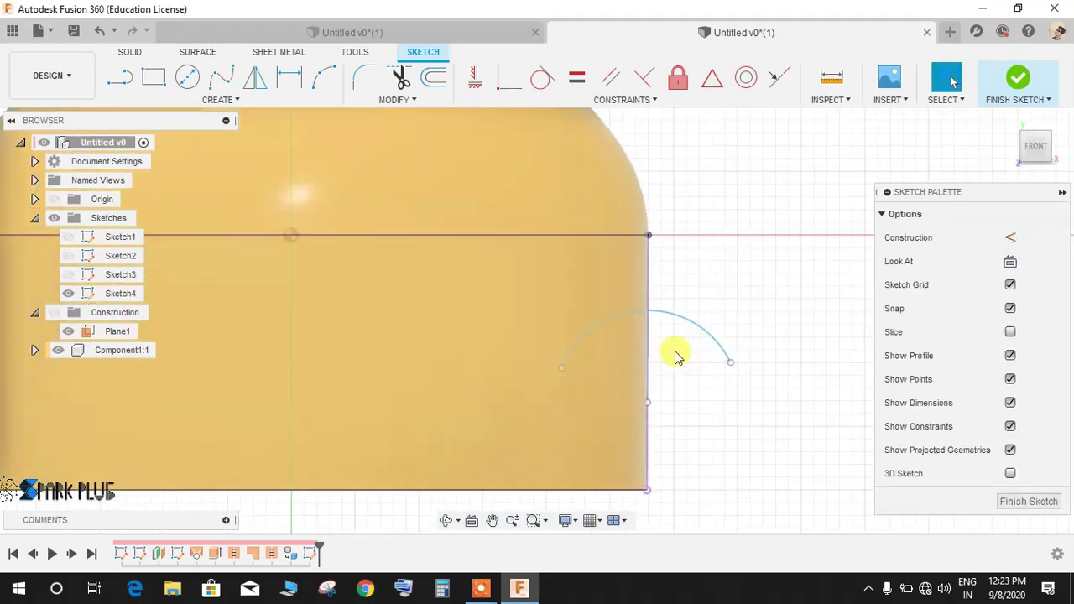
Step: Dimension the arc's radius as 44 mm
key(d)
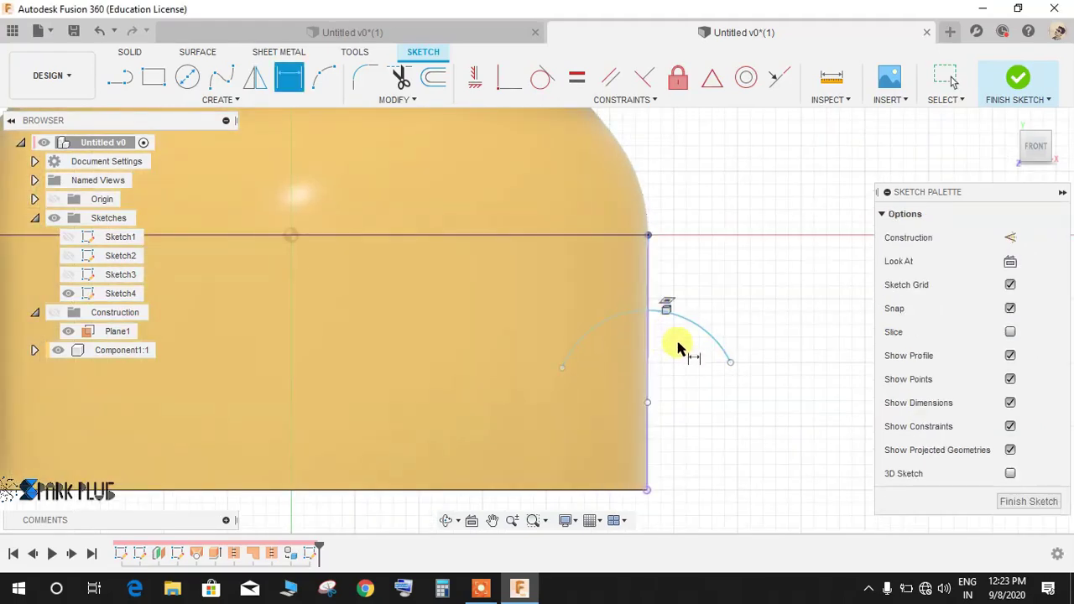
click(688, 329)
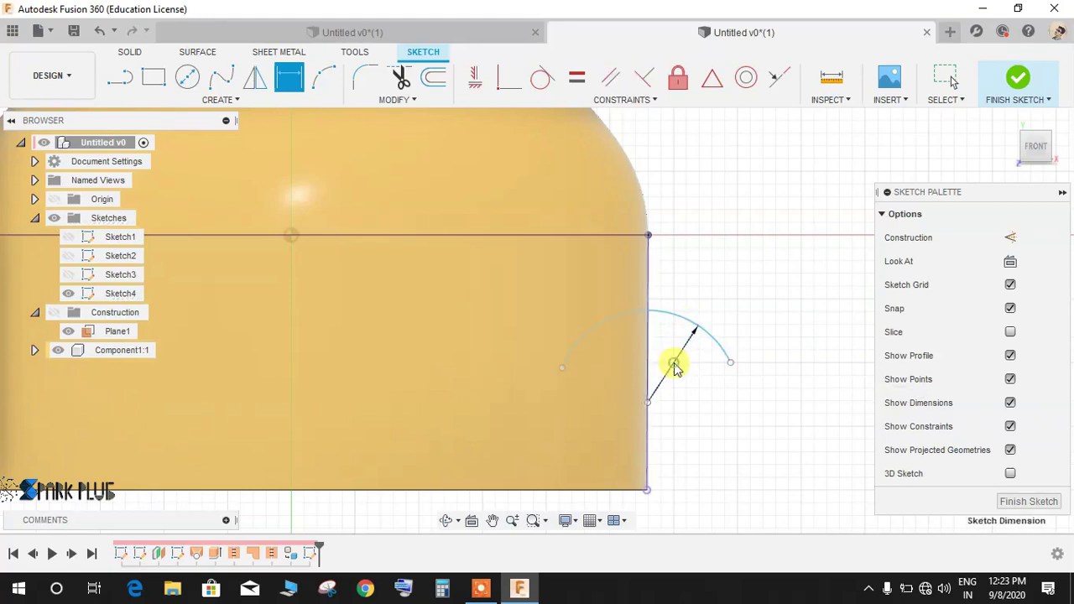
click(675, 362)
key(Return)
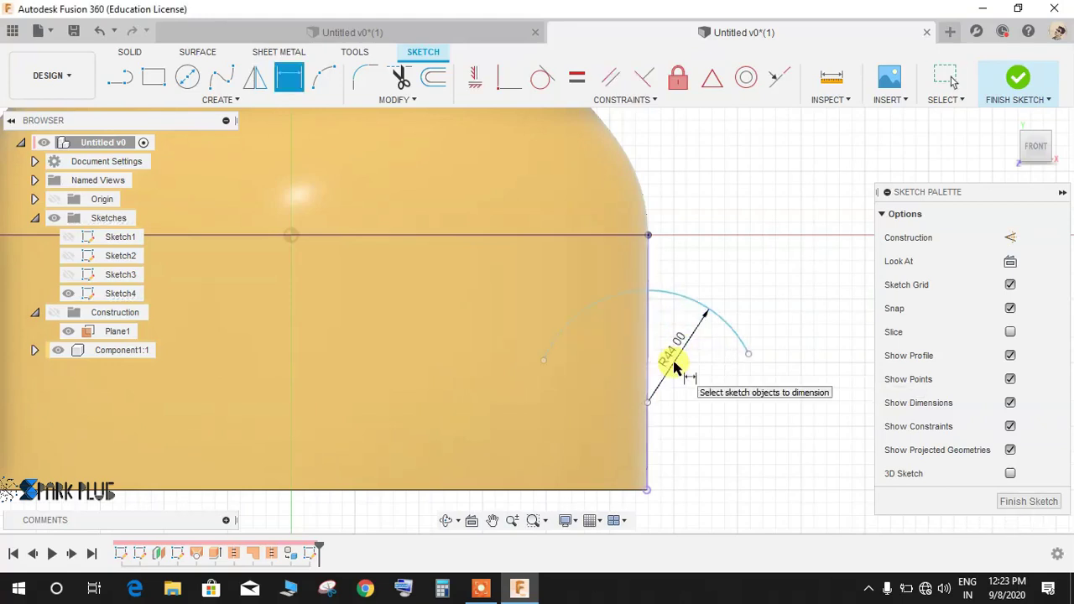
click(649, 235)
click(659, 292)
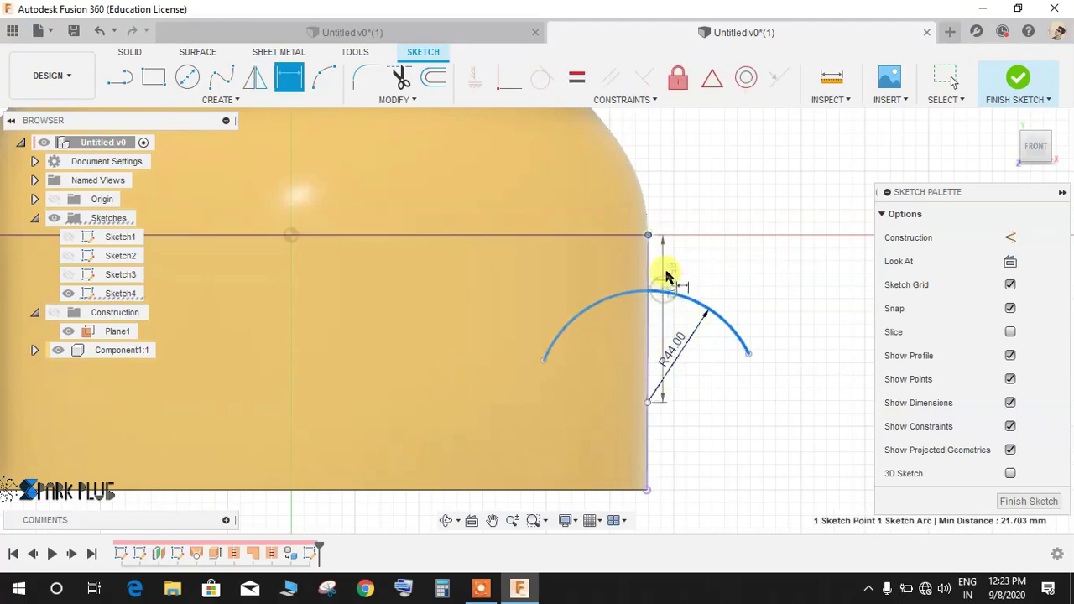
key(Escape)
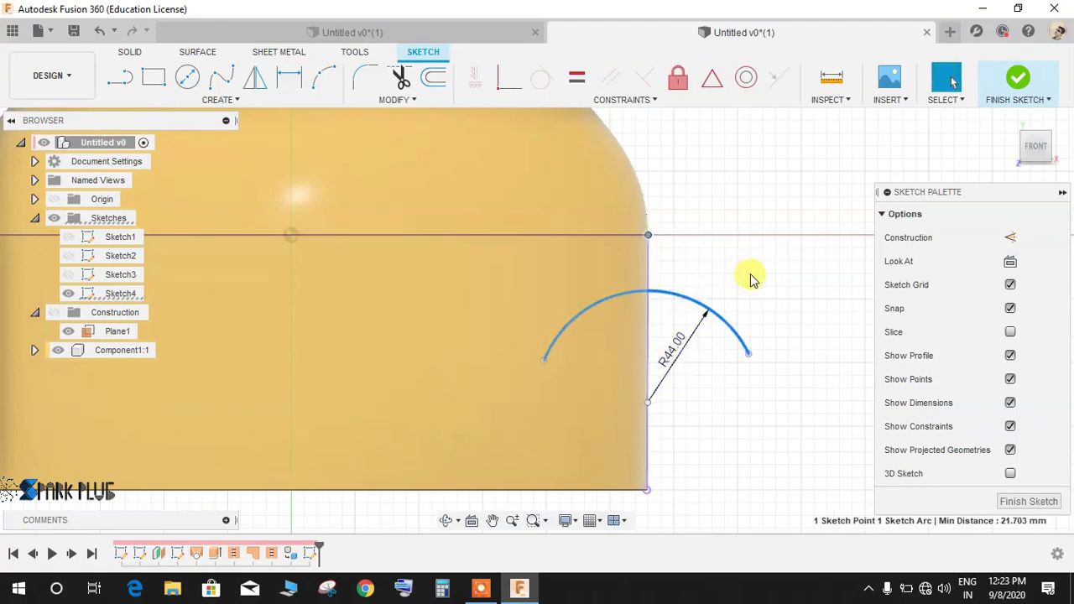
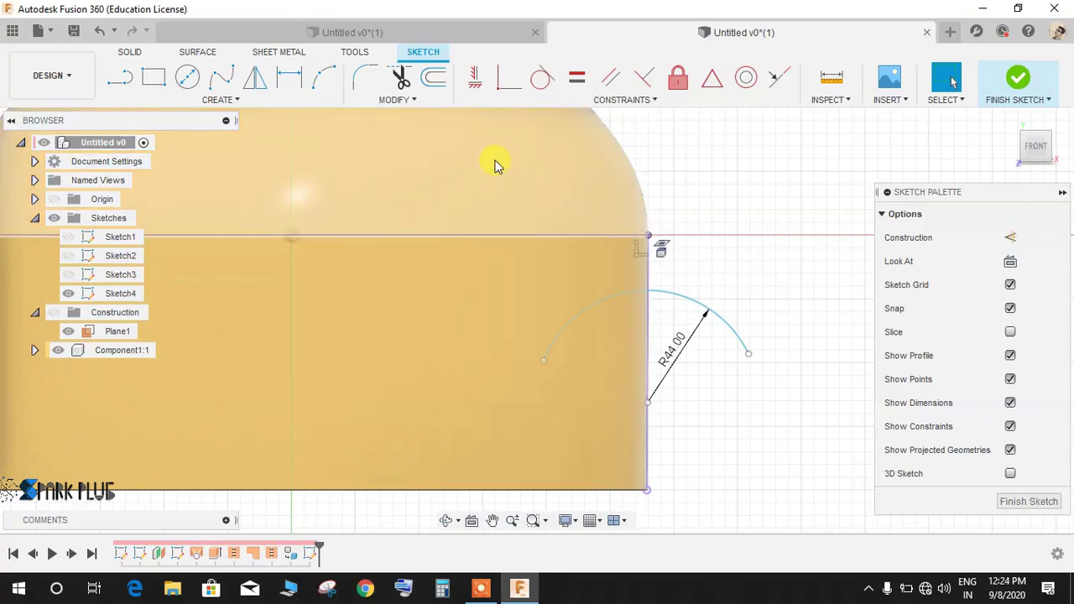
Step: Make the arc's right endpoint coincident with the wall's projected right edge
click(509, 78)
click(717, 348)
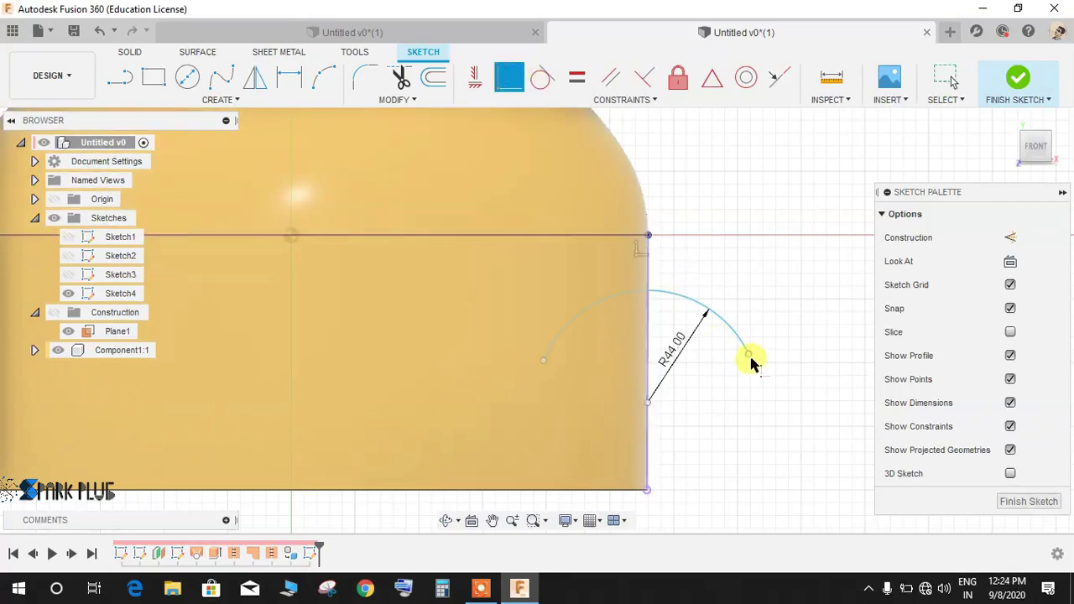
click(647, 315)
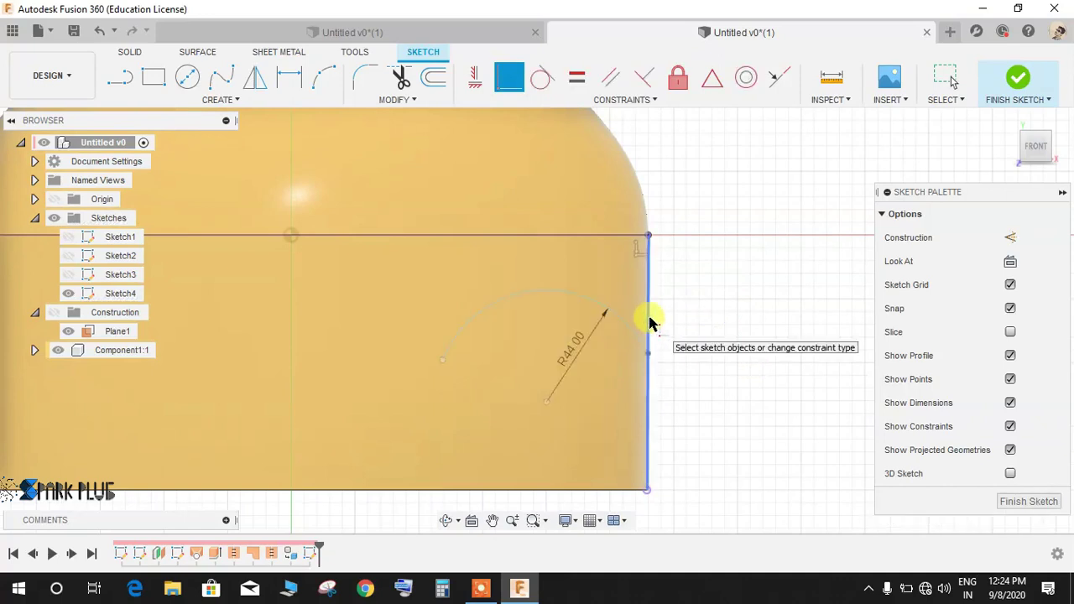
key(Escape)
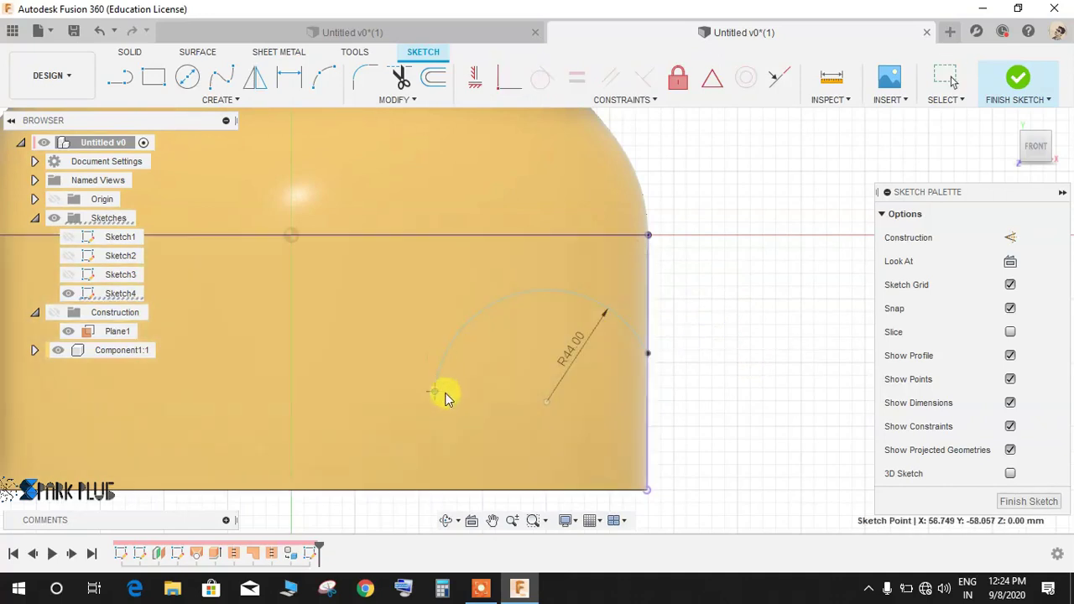
Step: Apply a coincident constraint between the arc's center point and the wall's projected right edge
click(507, 79)
click(547, 402)
click(649, 394)
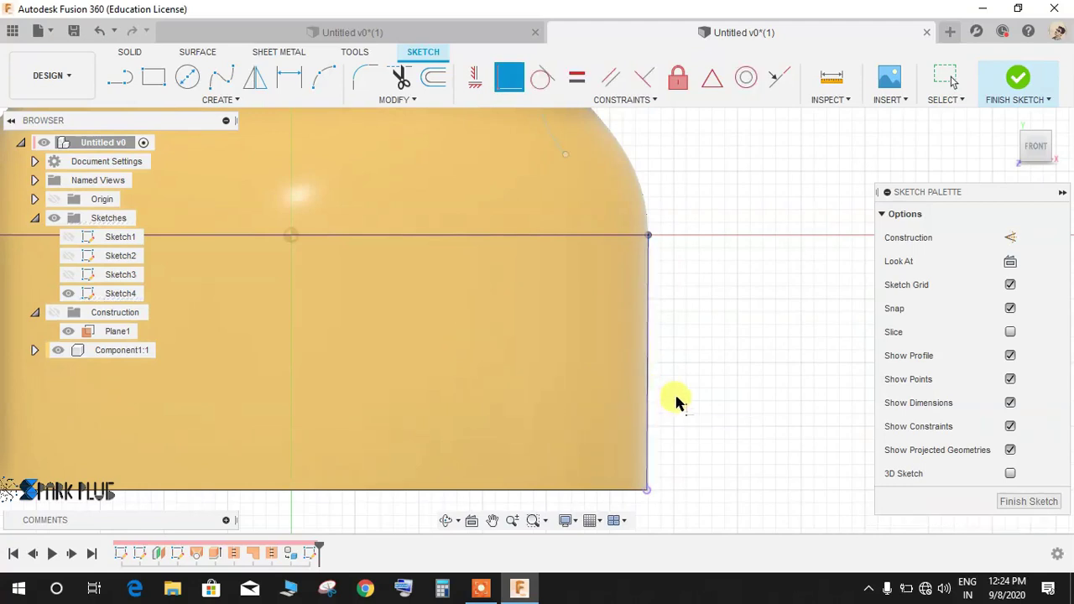
Step: Move the R44 arc's center point down along the wall's projected right edge and shorten the arc by repositioning its free endpoint
scroll(676, 402, down, 5)
drag(667, 264, 667, 394)
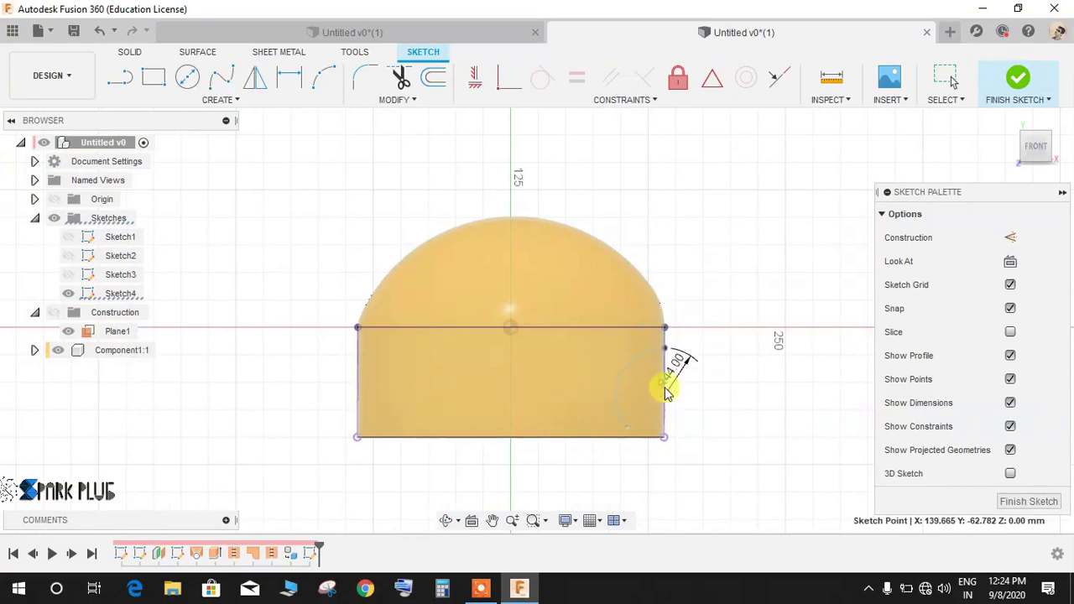
scroll(666, 394, up, 4)
mouse_move(578, 453)
mouse_down()
mouse_move(540, 378)
mouse_move(544, 357)
mouse_up()
scroll(655, 299, up, 2)
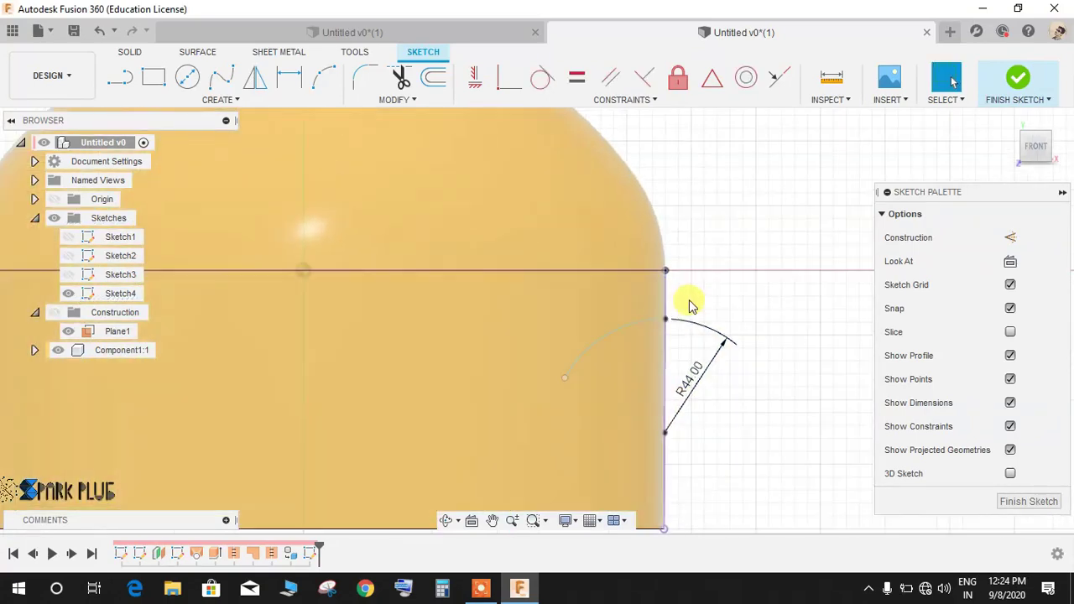
Step: Hide Component1 and dimension the arc's endpoint on the wall edge 32 mm below the edge's upper corner
key(d)
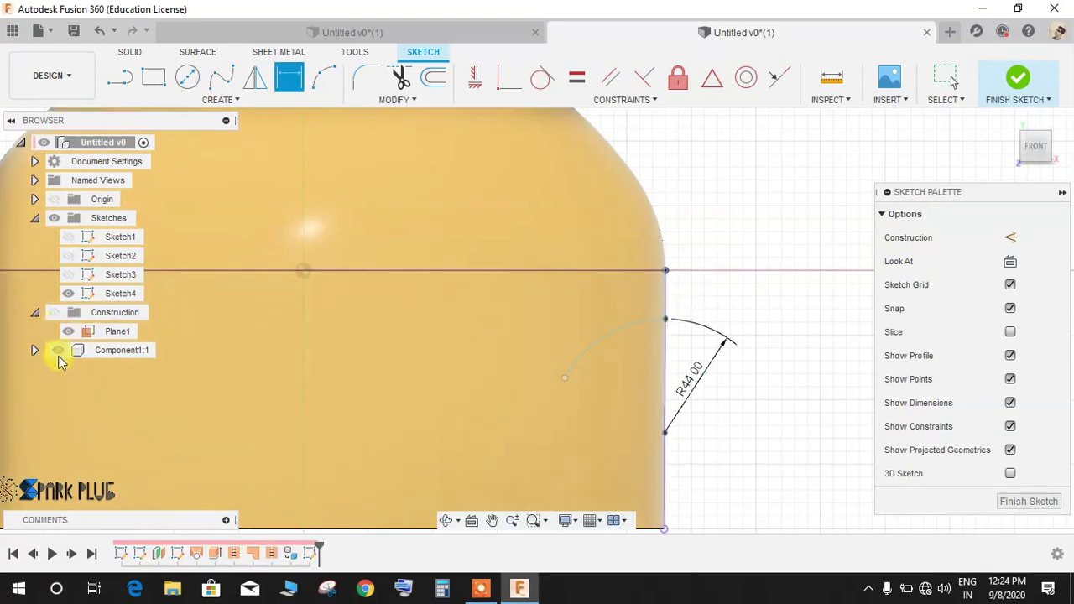
click(57, 349)
scroll(575, 294, down, 4)
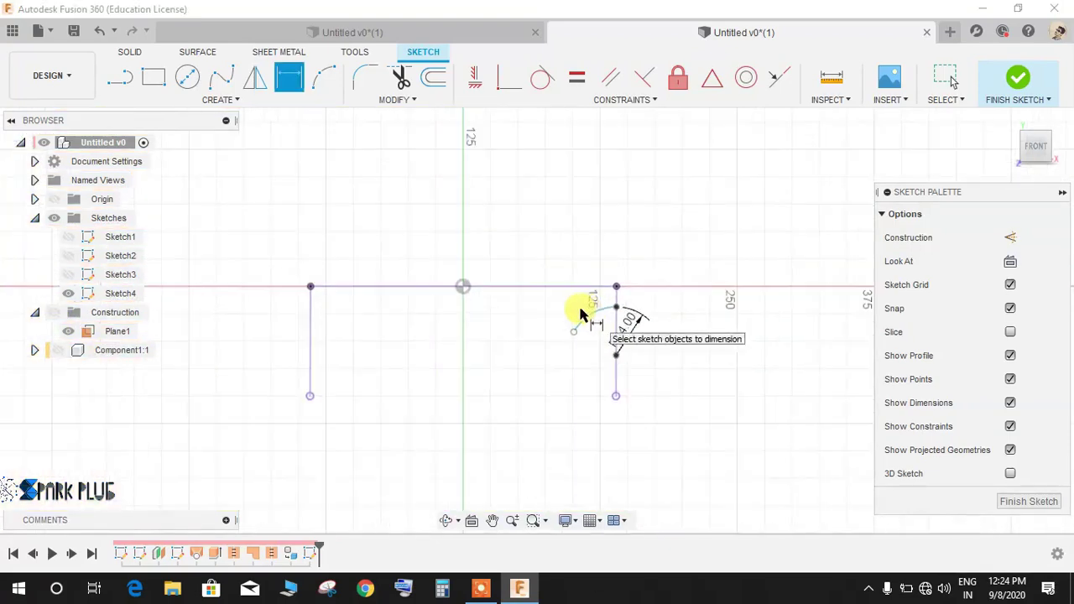
scroll(524, 304, up, 3)
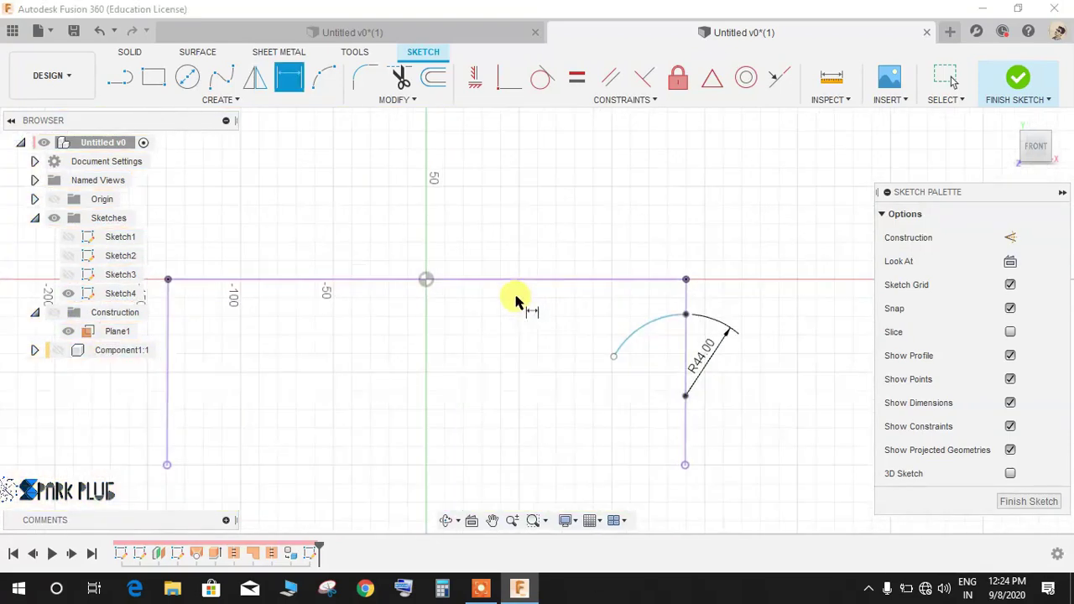
click(685, 280)
click(686, 316)
click(743, 299)
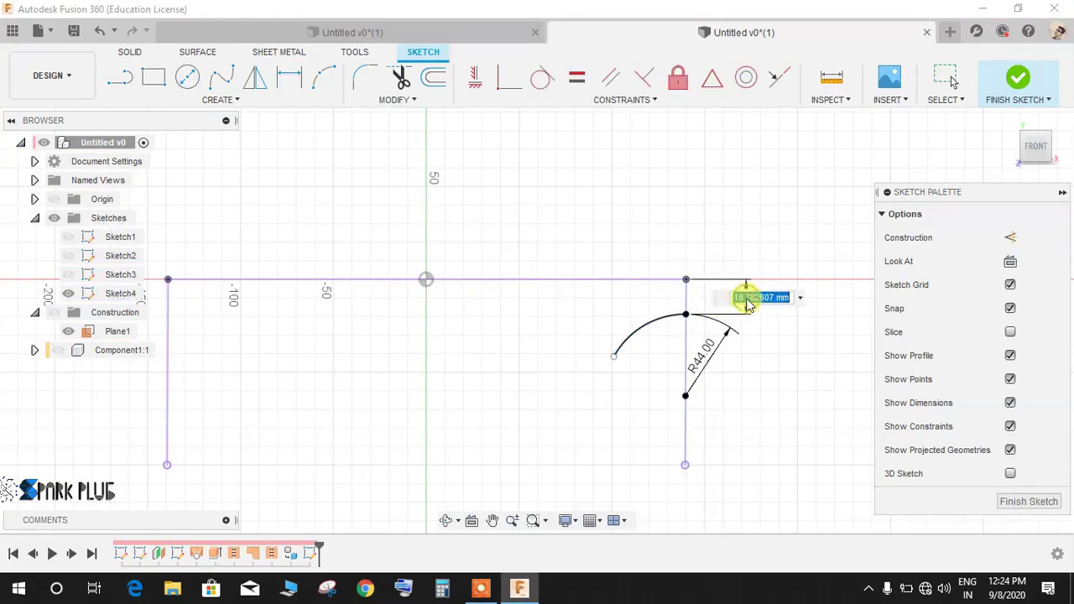
text(32)
key(Return)
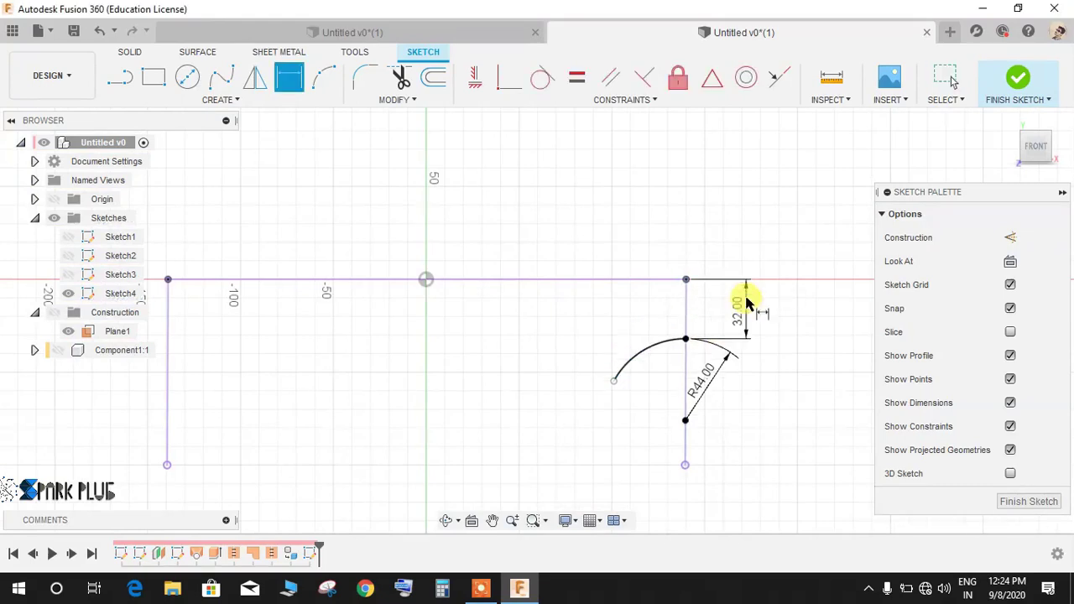
scroll(650, 377, up, 2)
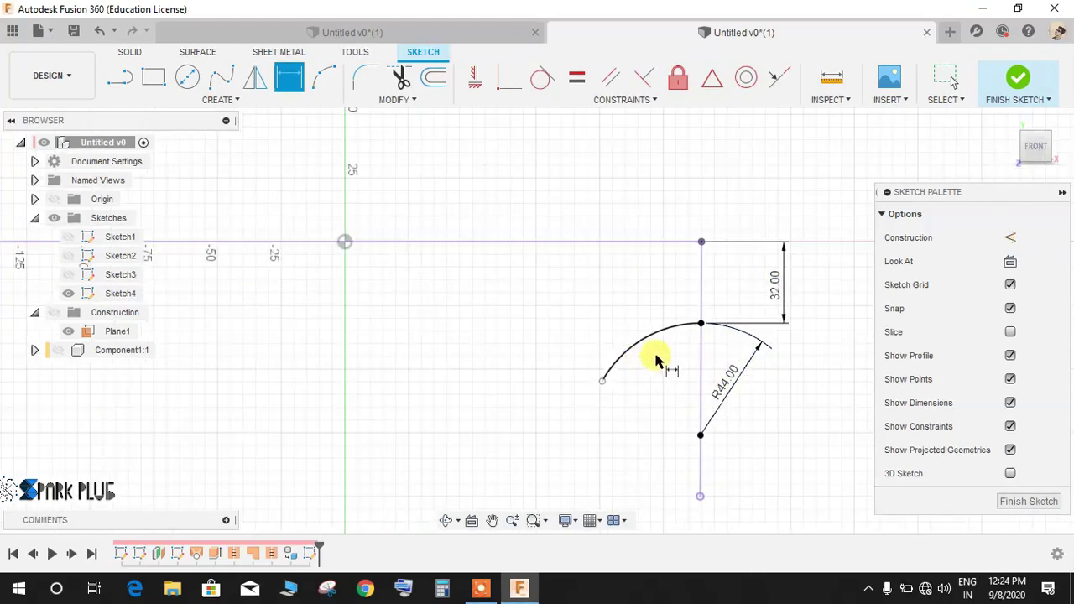
key(Escape)
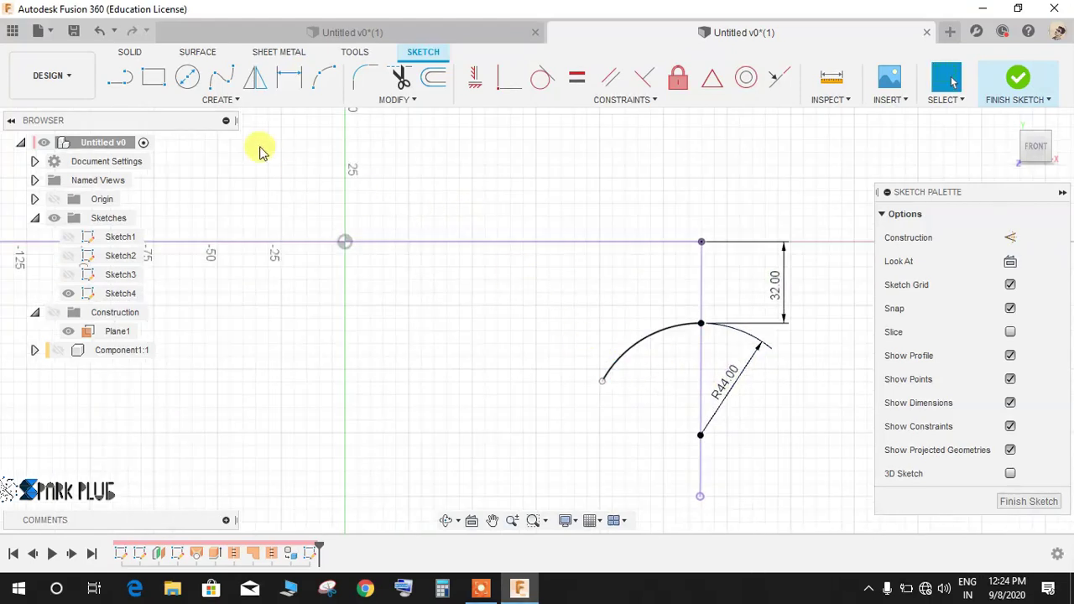
Step: Draw a downward-bulging 3-point arc from the R44 arc's free end toward the vertical axis, centred about 33 mm below the projected horizontal line
click(230, 100)
mouse_move(190, 153)
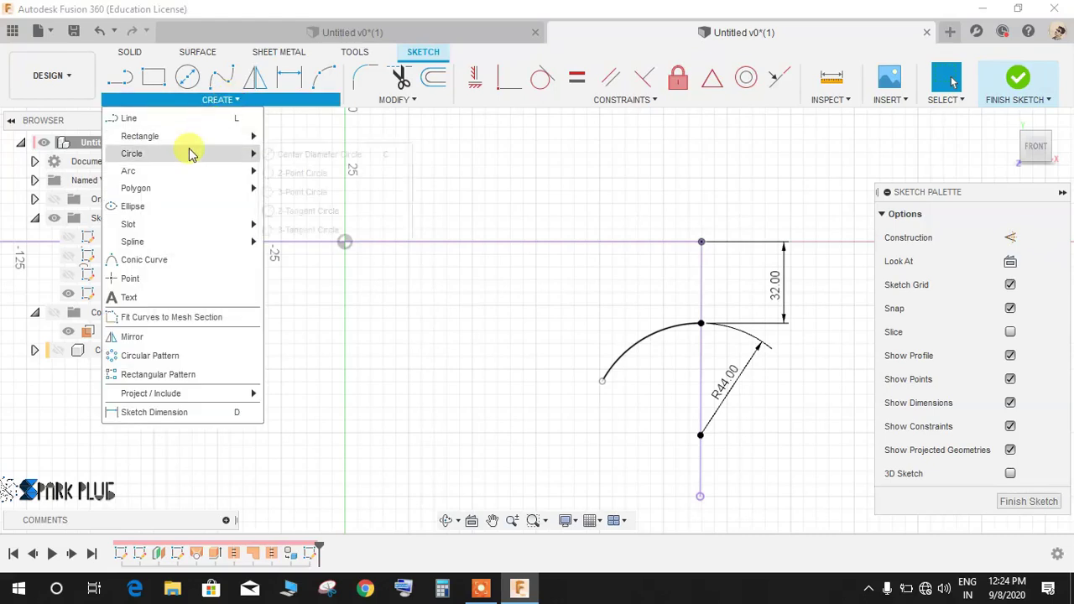
mouse_move(188, 172)
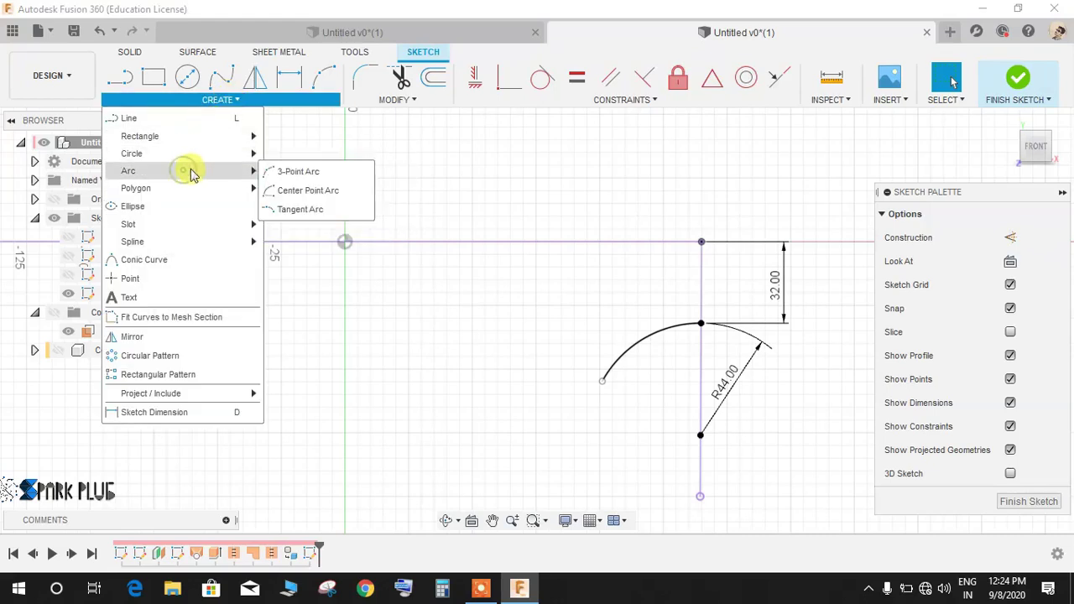
click(305, 172)
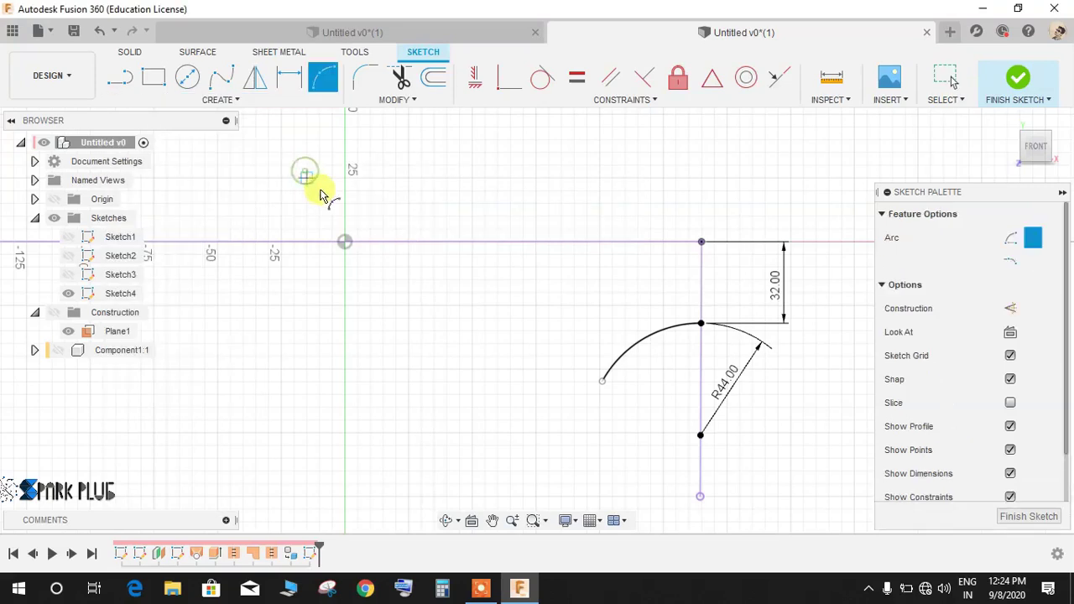
click(603, 383)
click(449, 382)
click(538, 418)
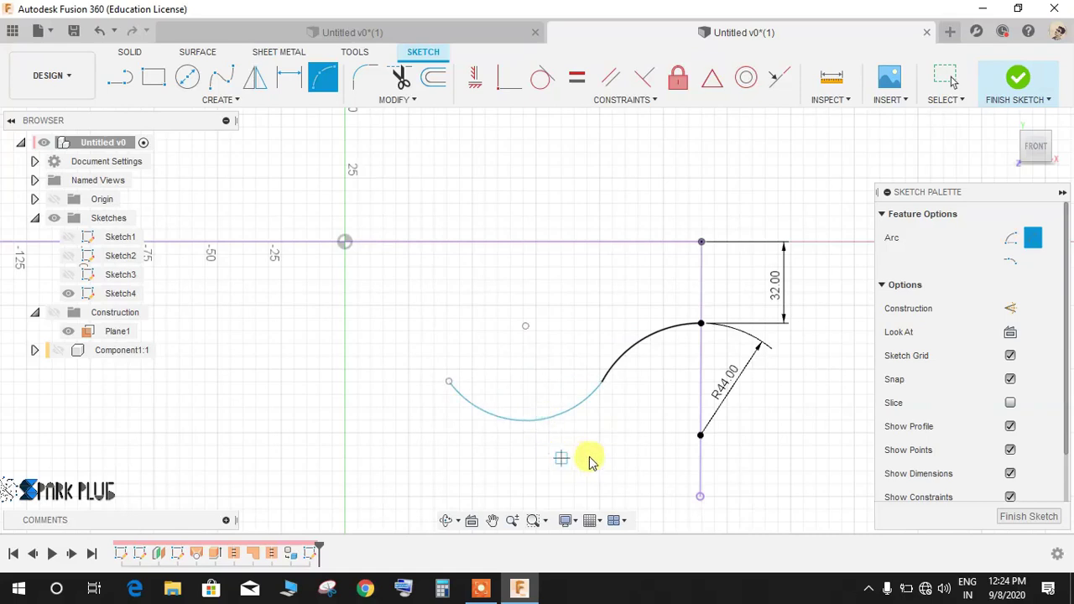
key(Escape)
Step: Dimension the second arc's center point 28 mm below the projected horizontal line
key(d)
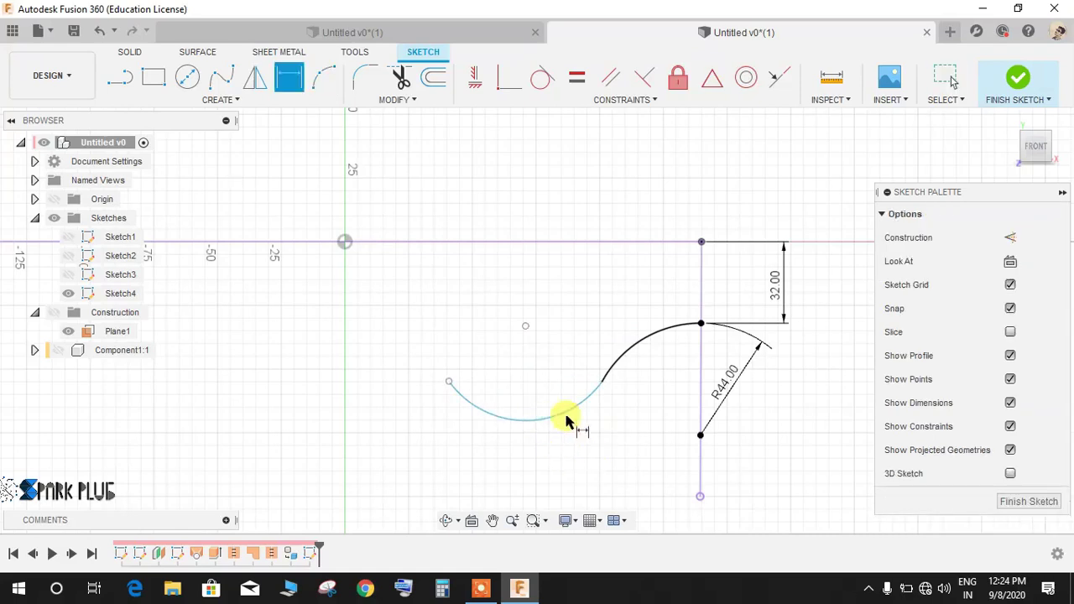
click(530, 242)
click(525, 326)
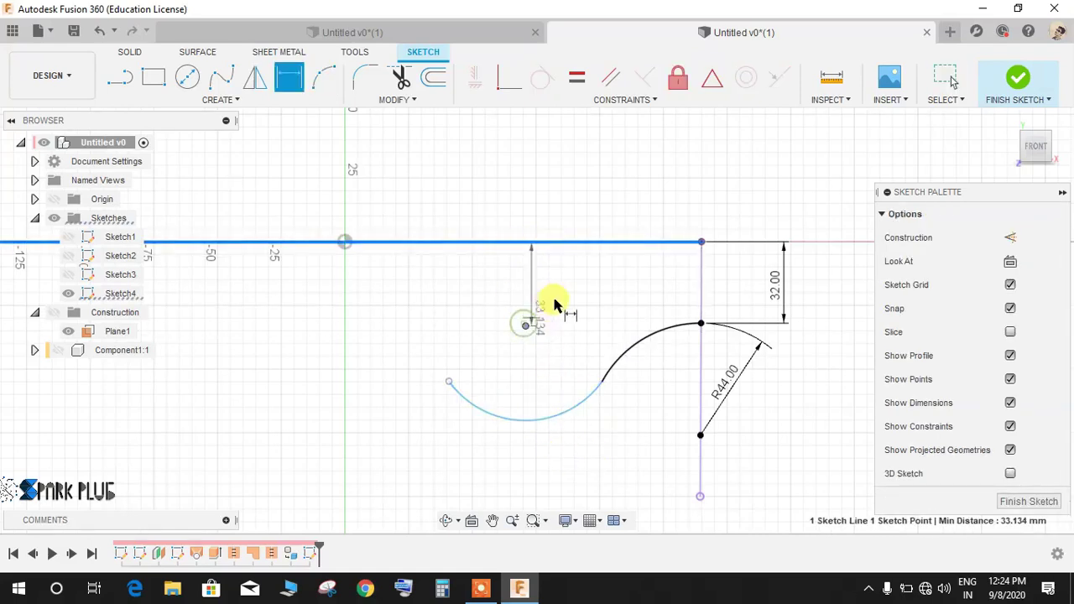
click(562, 297)
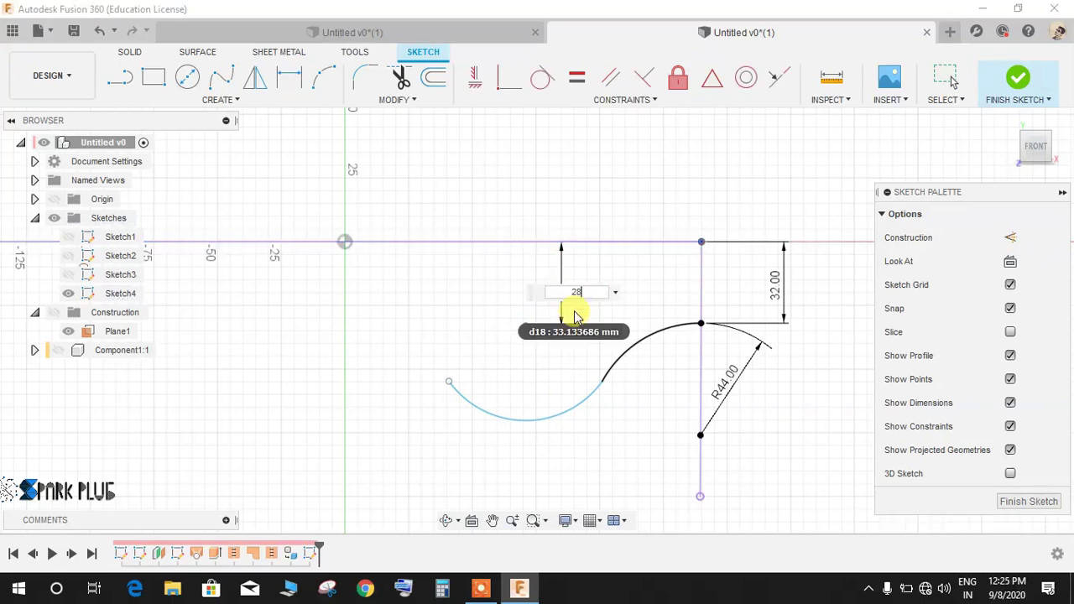
key(Return)
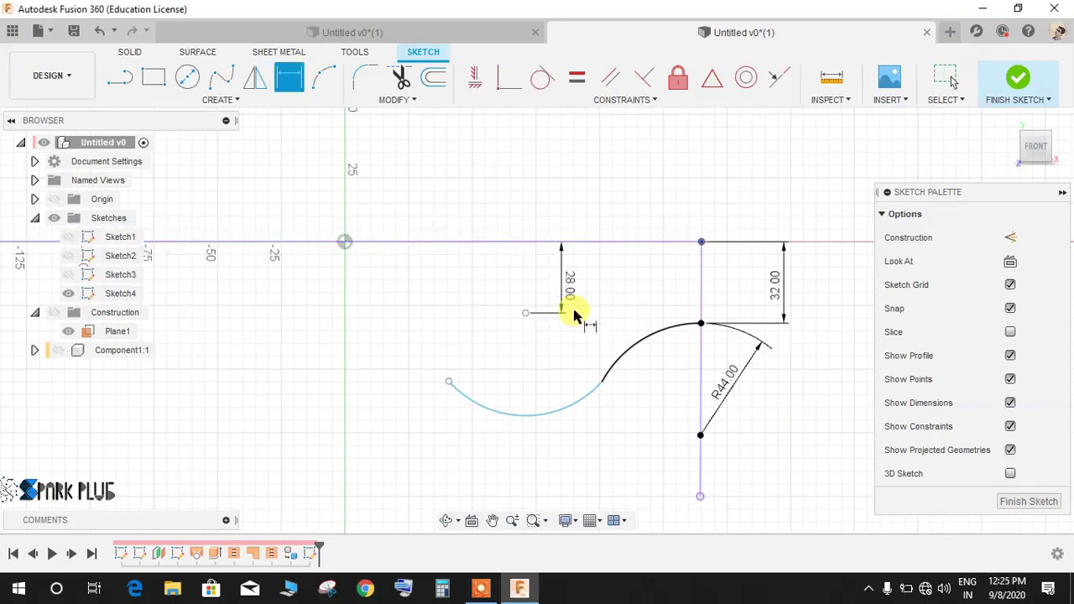
Step: Dimension the second arc's radius as 43 mm
click(554, 410)
click(525, 312)
click(530, 359)
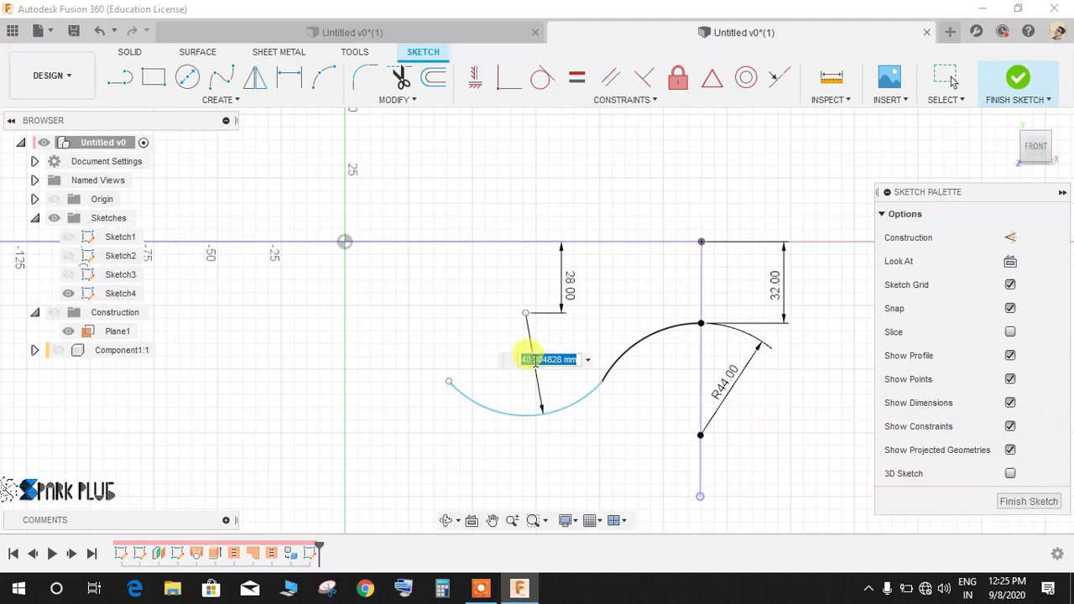
text(43)
key(Return)
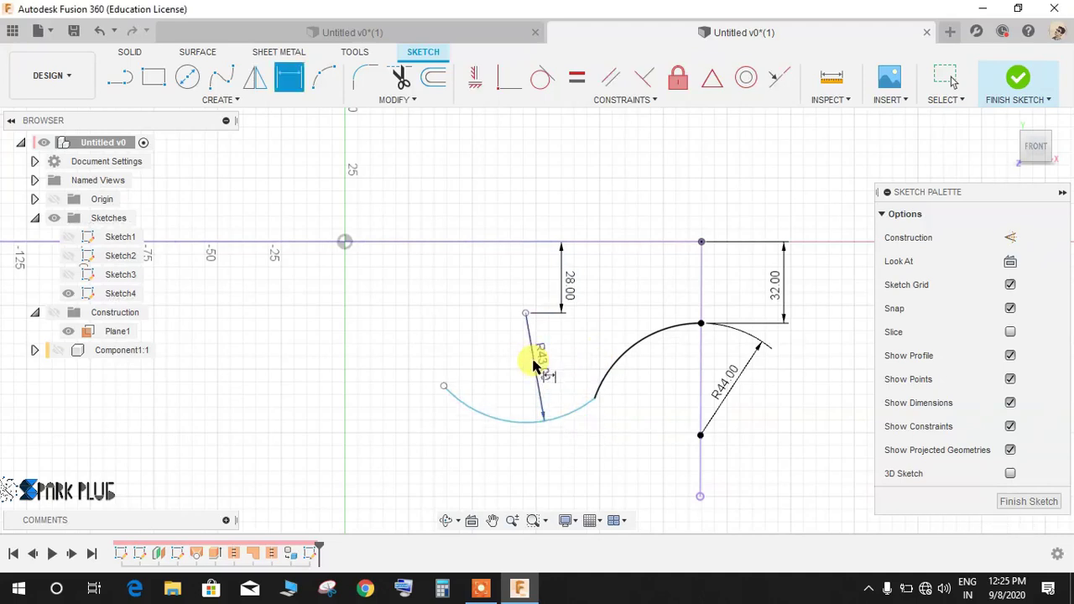
Step: Apply a tangent constraint between the R44 arc and the R43 arc
click(542, 77)
click(608, 382)
click(574, 410)
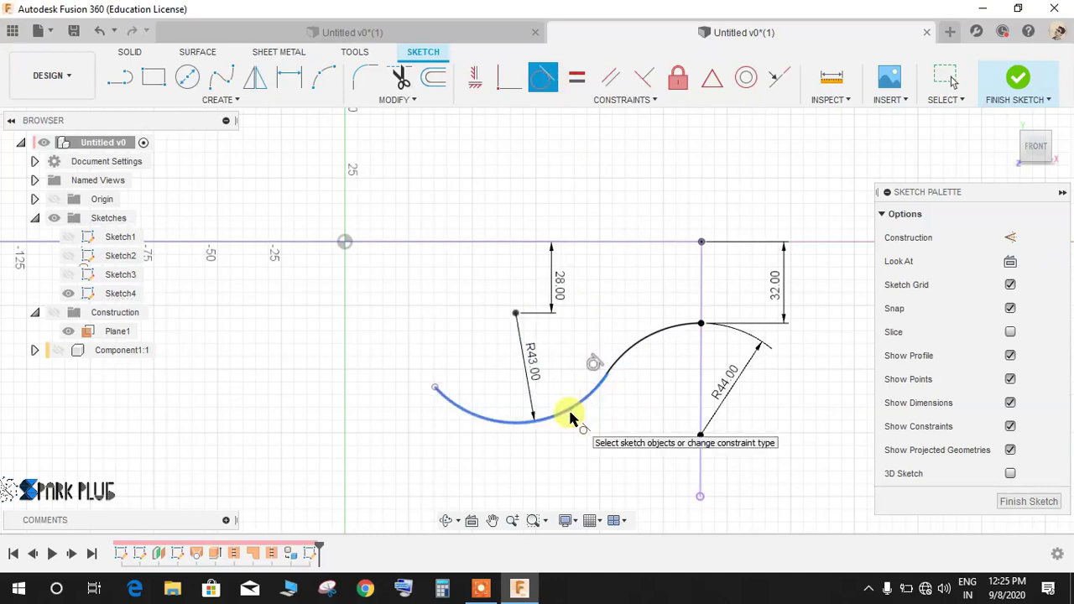
key(Escape)
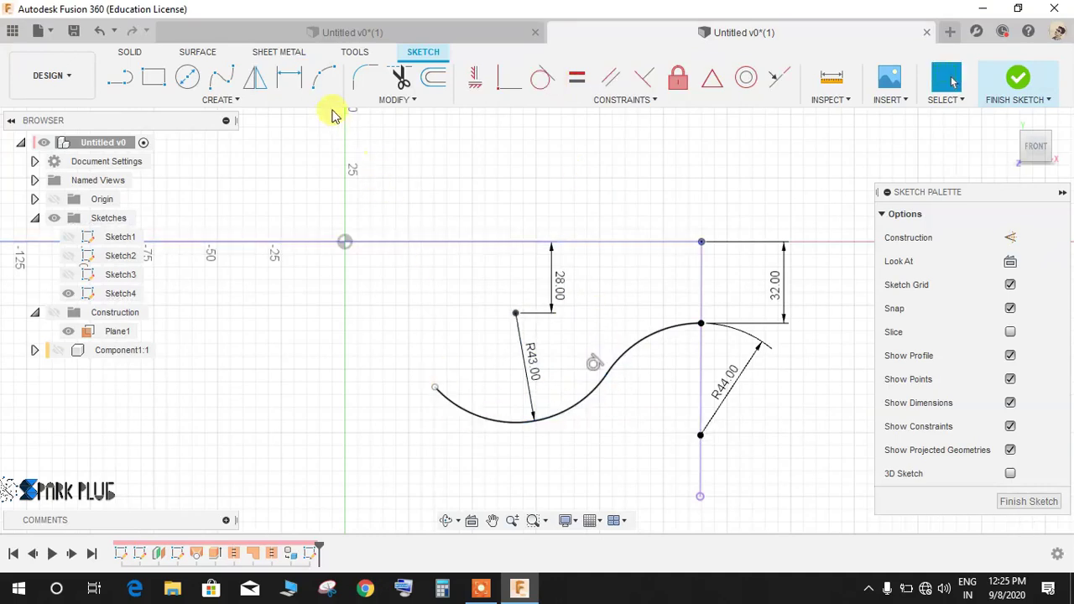
Step: Draw an upward-bulging 3-point arc from the R43 arc's free end to a point just beside the vertical axis
click(323, 77)
scroll(489, 319, up, 2)
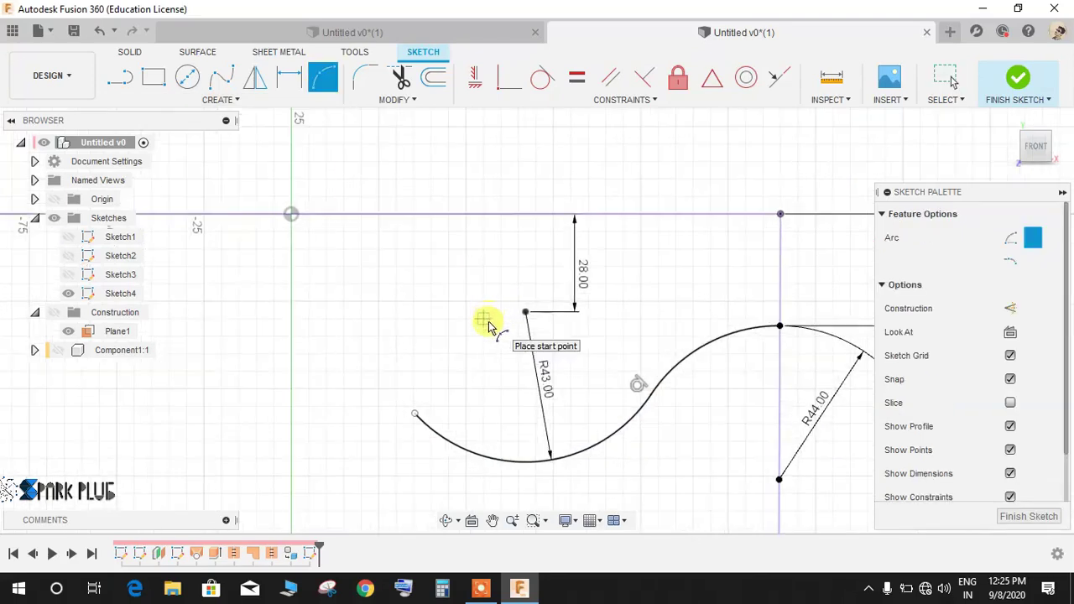
scroll(489, 323, down, 2)
click(442, 382)
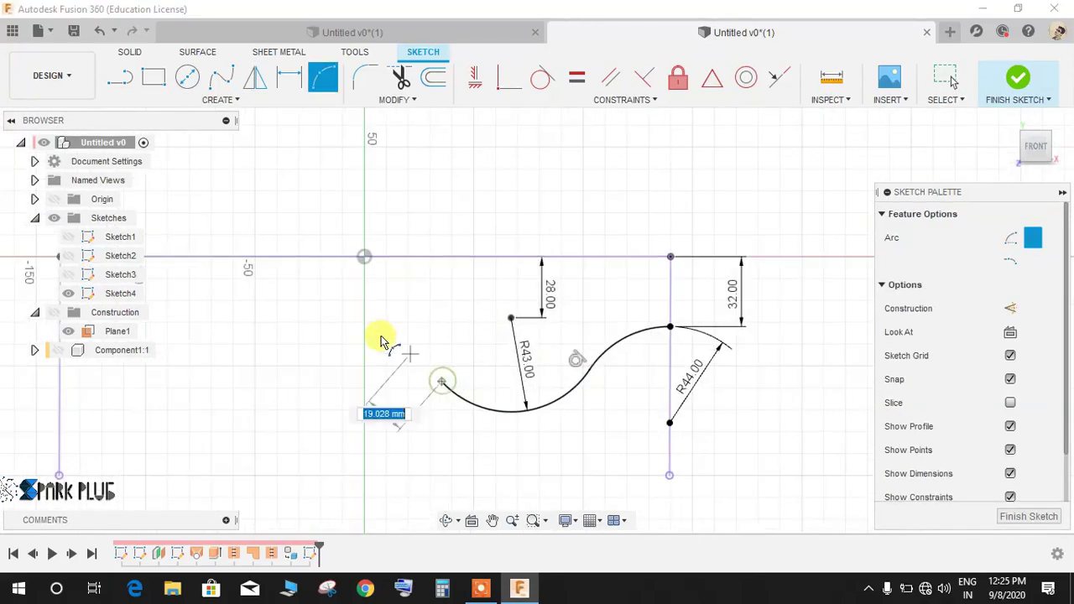
click(369, 329)
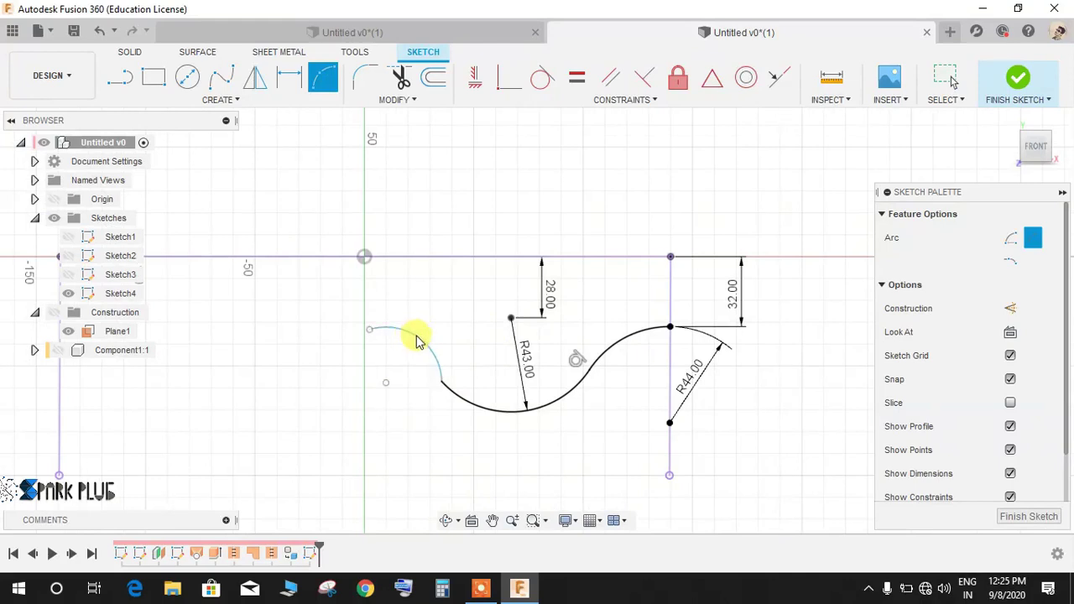
key(Escape)
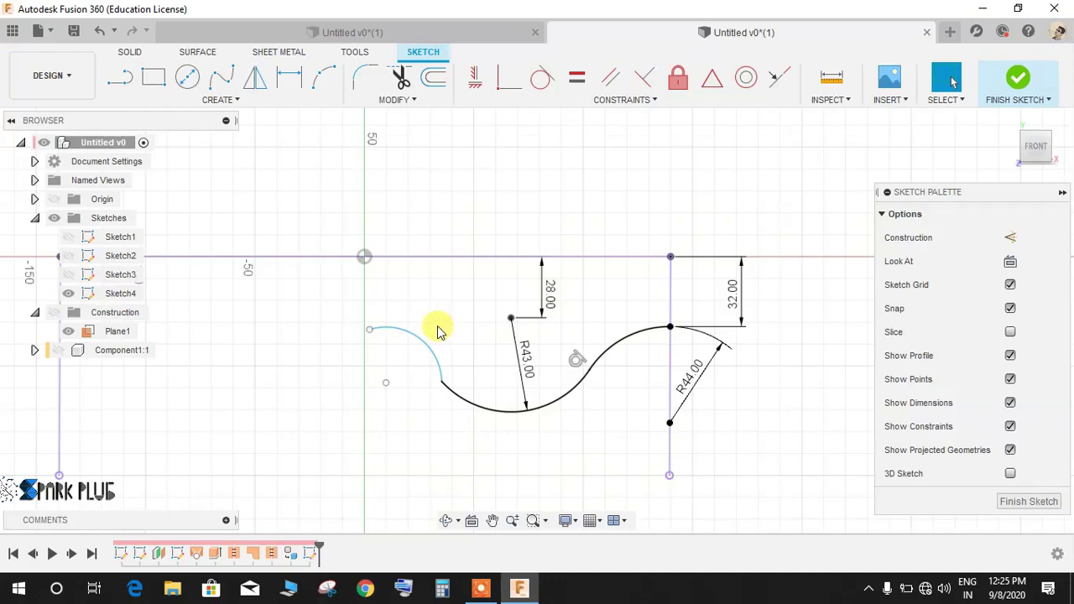
Step: Dimension the vertical distance from the projected horizontal line to the third arc's center point
click(437, 329)
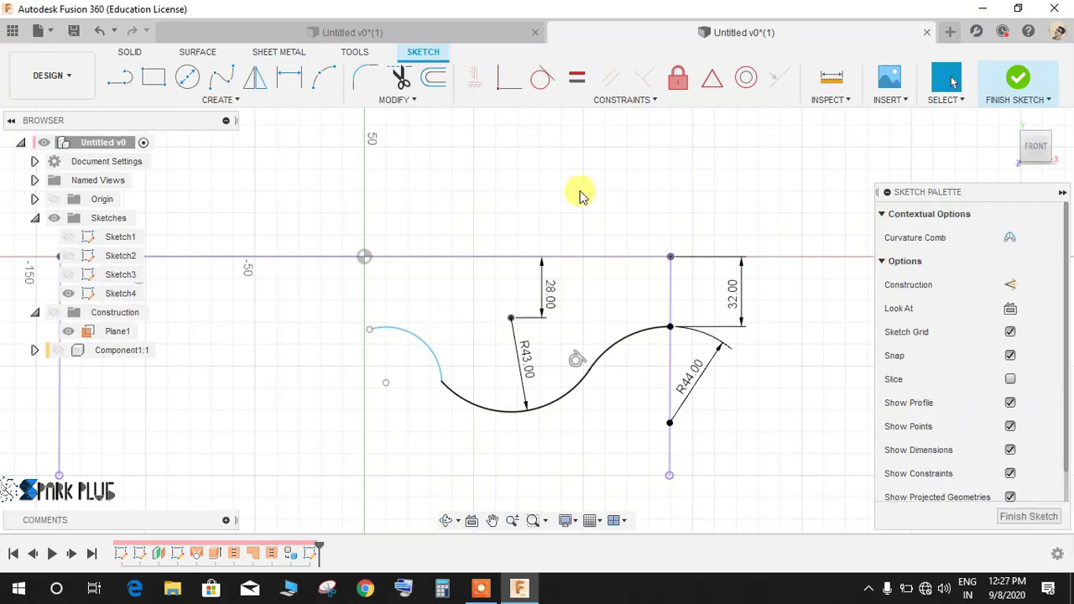
key(d)
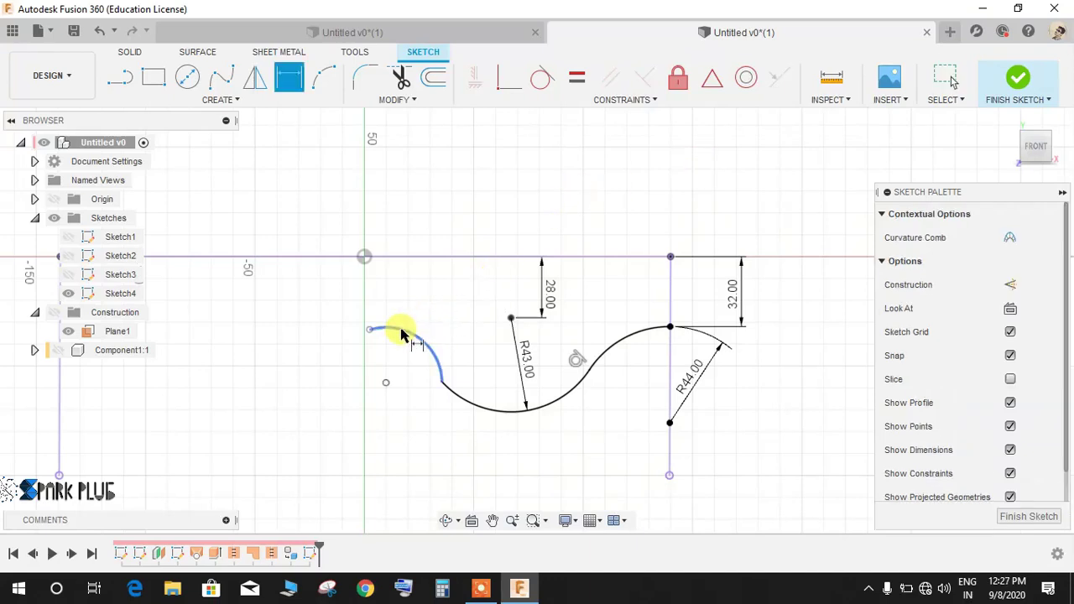
click(395, 257)
click(385, 382)
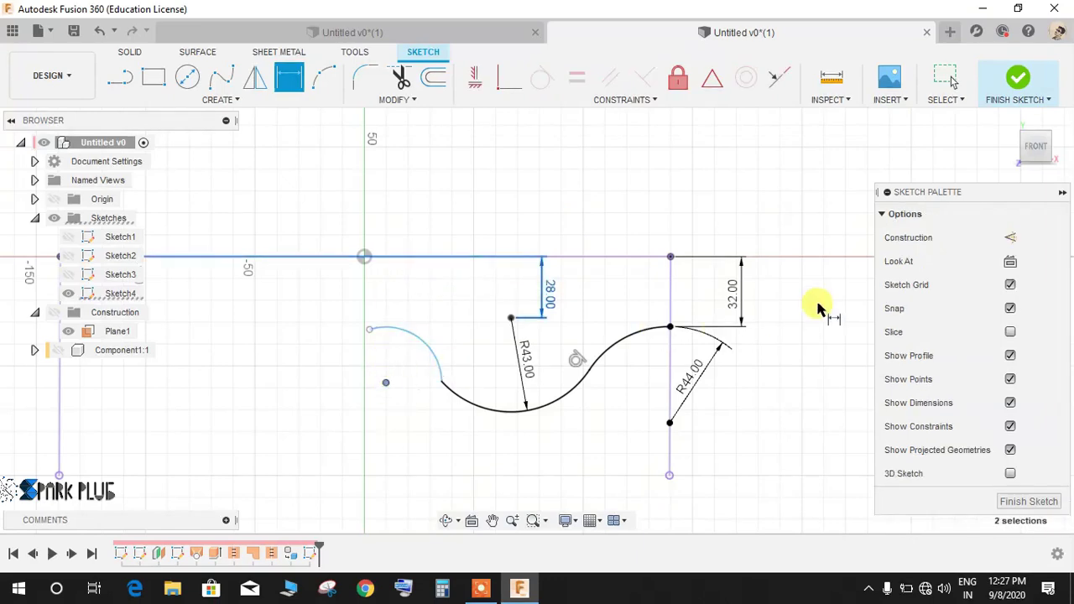
scroll(675, 283, down, 3)
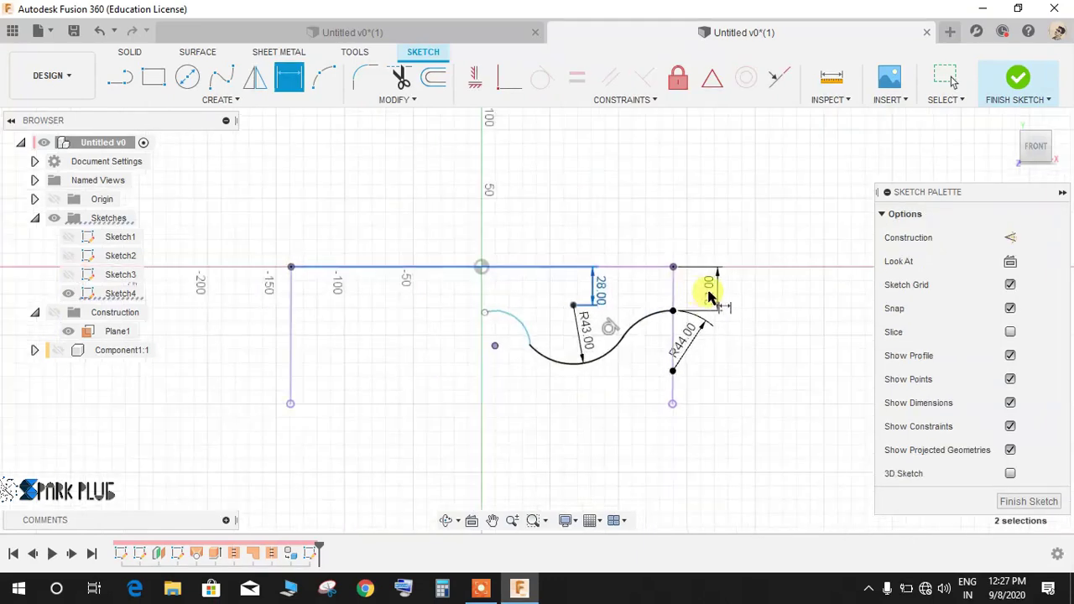
Step: Dimension the vertical distance from the origin to the centre of the unconstrained end arc as 195 mm
scroll(707, 294, up, 3)
key(Escape)
key(d)
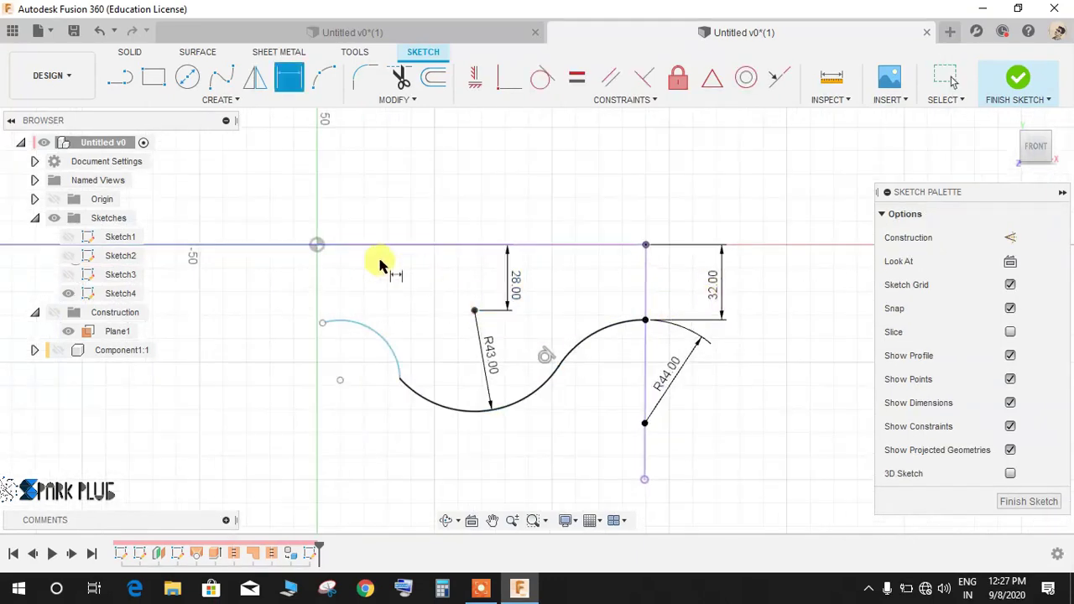
click(318, 245)
click(340, 381)
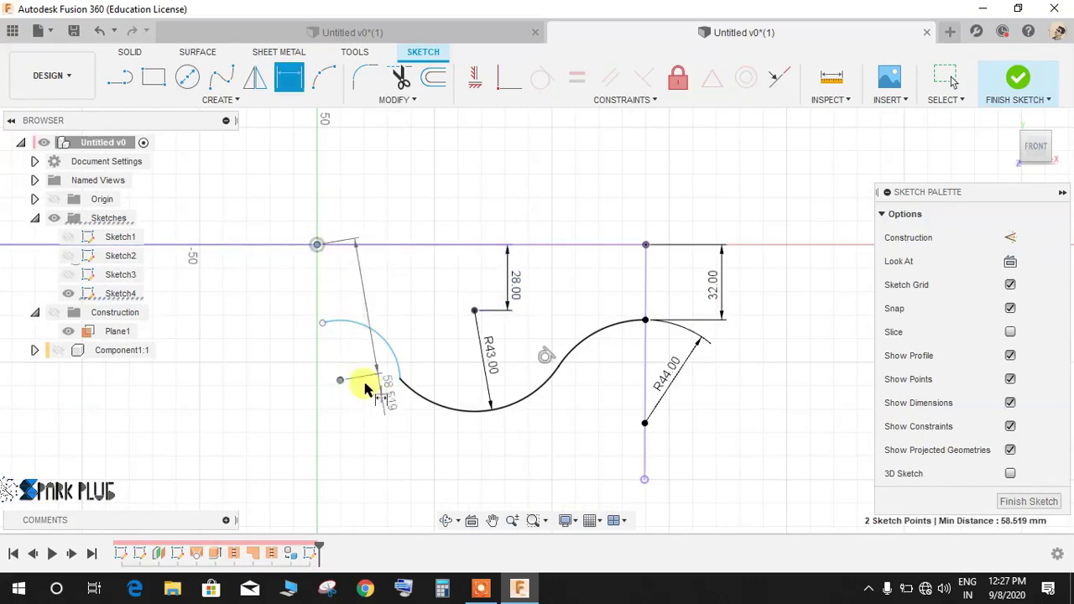
click(827, 326)
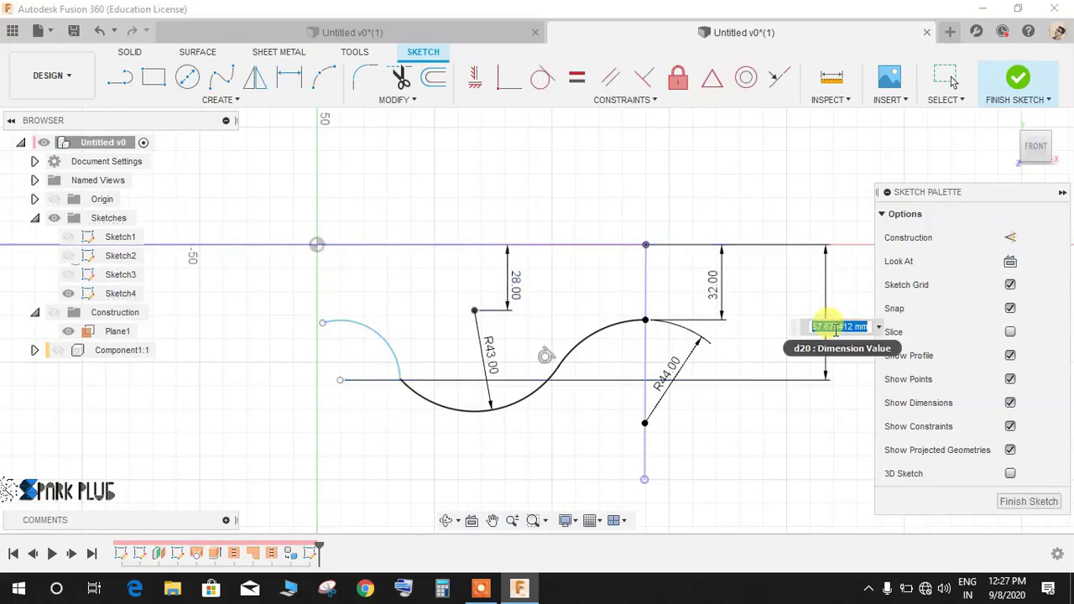
text(195)
key(Return)
Step: Set the radius of the unconstrained arc beside the R43 arc to 185 mm
scroll(492, 419, down, 5)
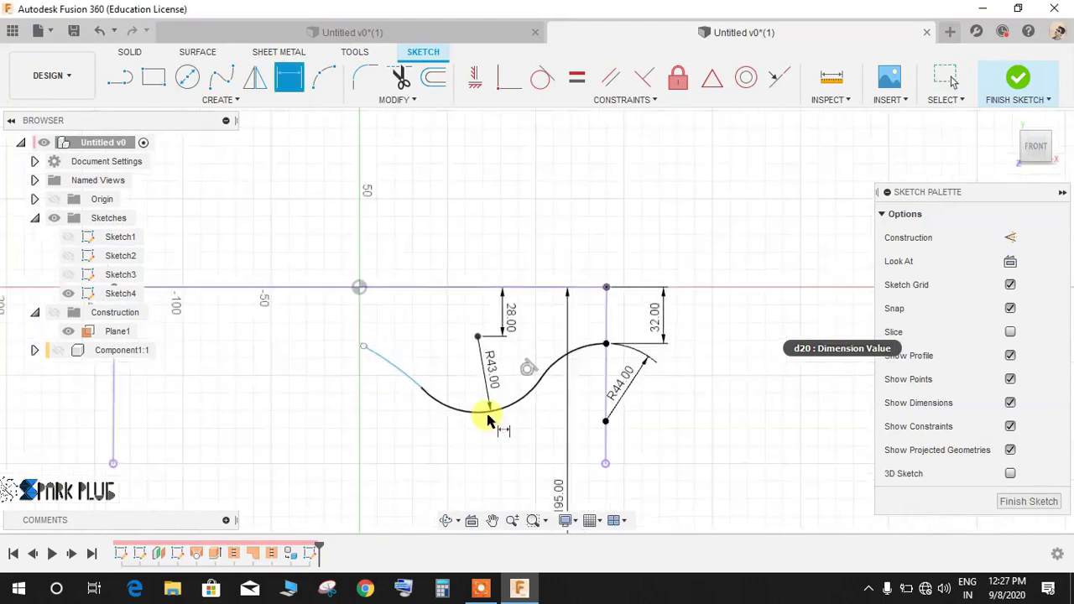
click(453, 406)
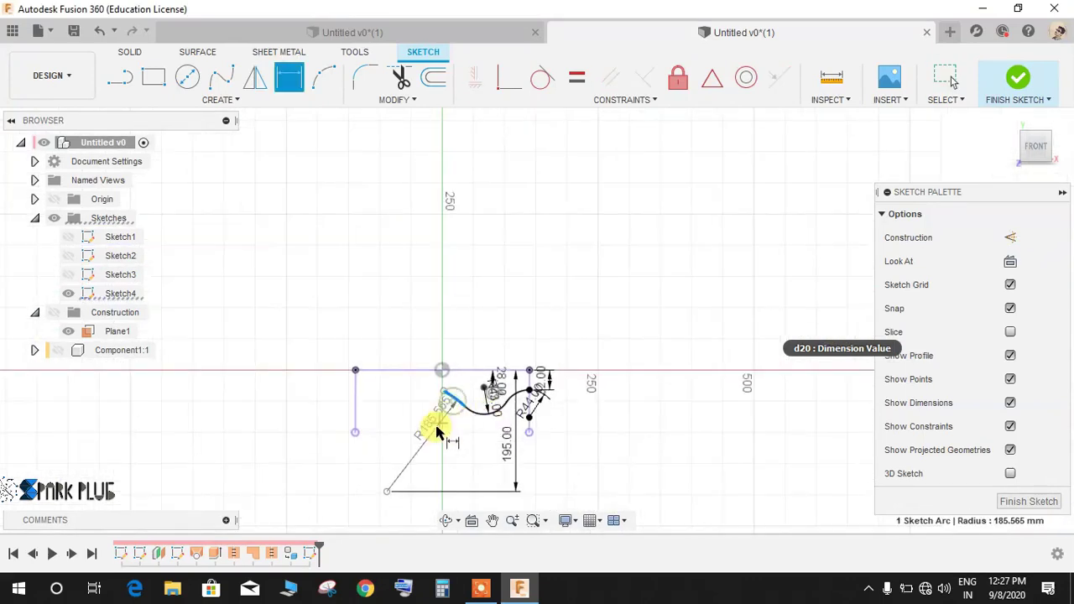
click(432, 427)
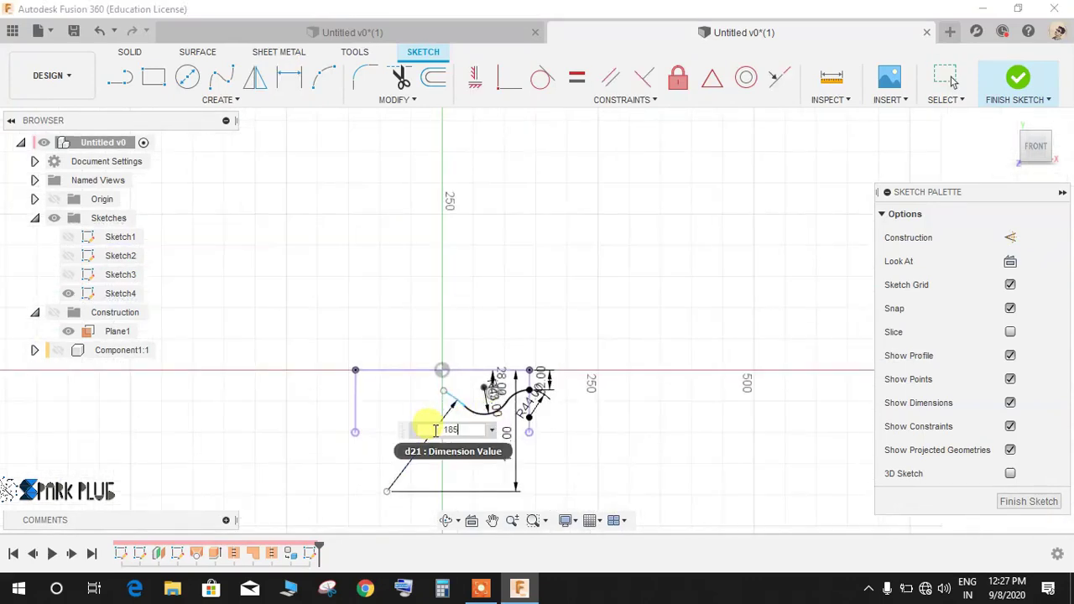
text(185)
key(Return)
Step: Shorten the free end of the R185 arc slightly and draw an upward-bulging three-point arc from it, about 32 mm between endpoints
scroll(428, 361, up, 5)
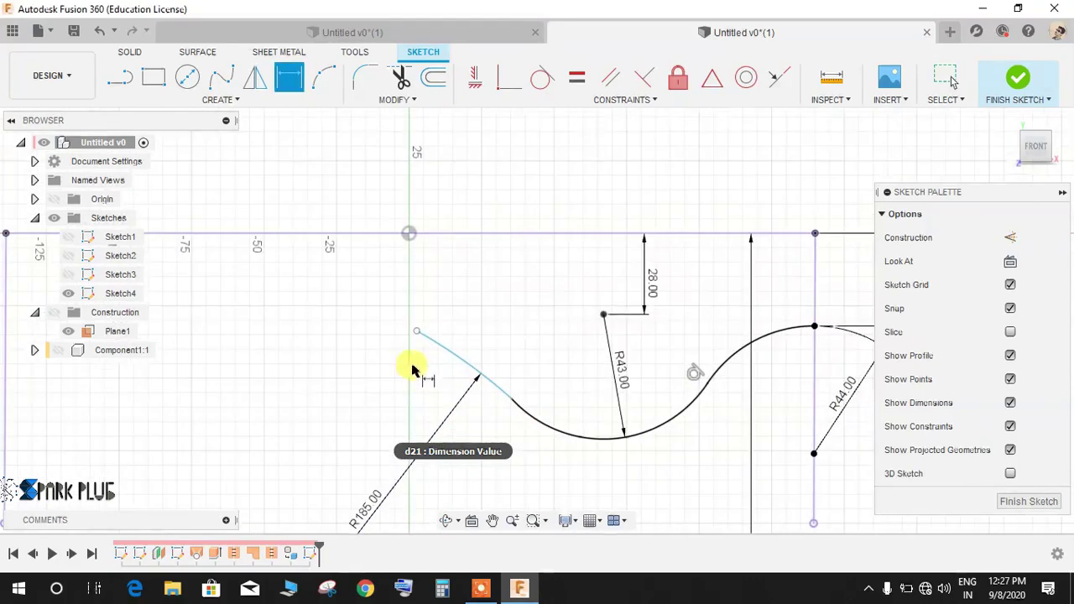
mouse_move(417, 339)
mouse_down()
mouse_move(443, 348)
mouse_move(417, 356)
mouse_up()
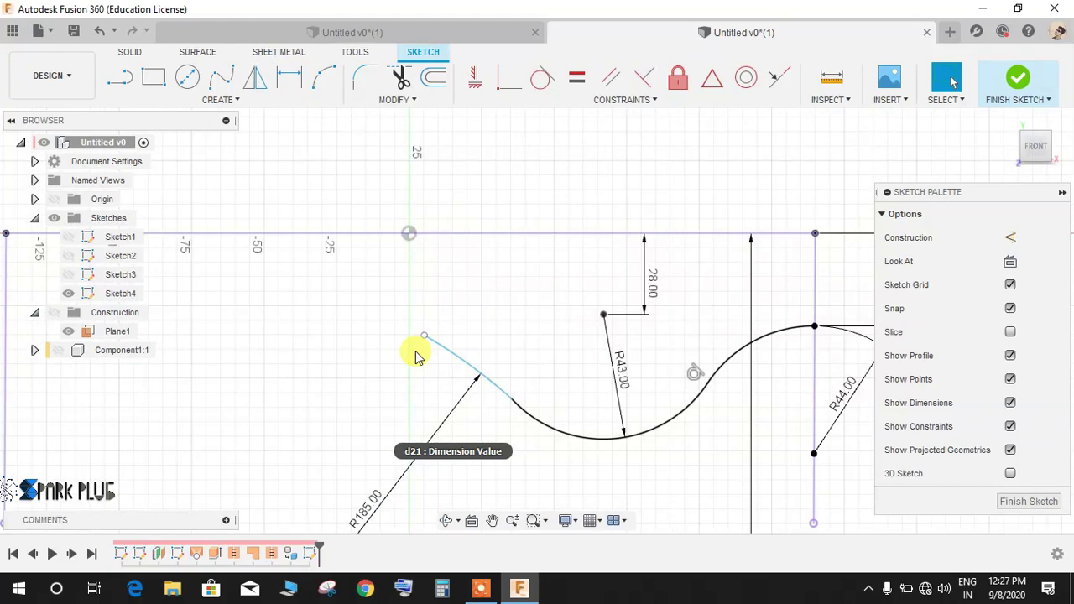
click(324, 76)
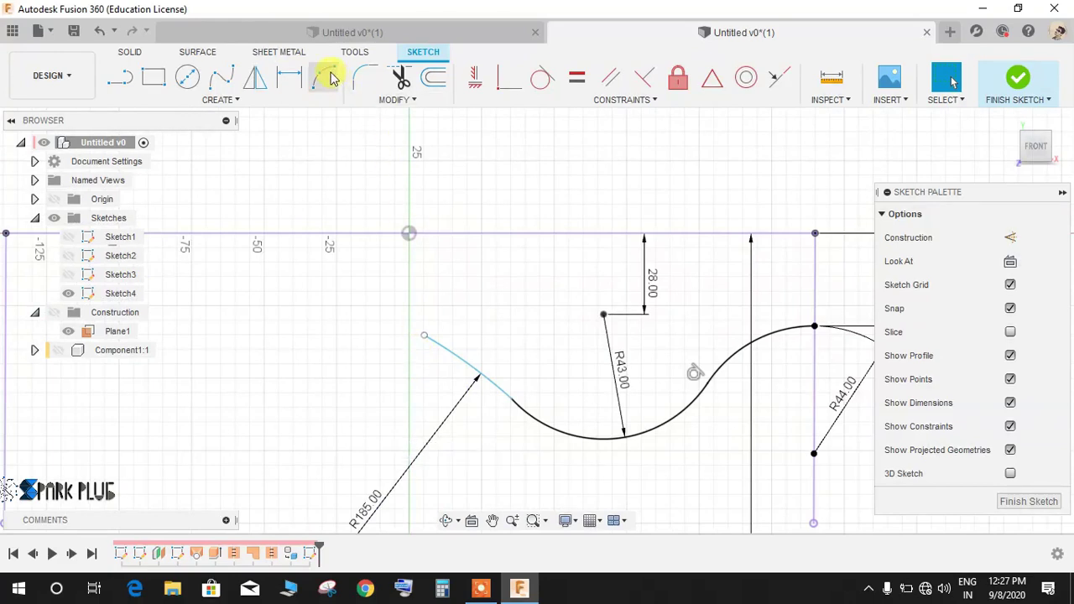
click(423, 337)
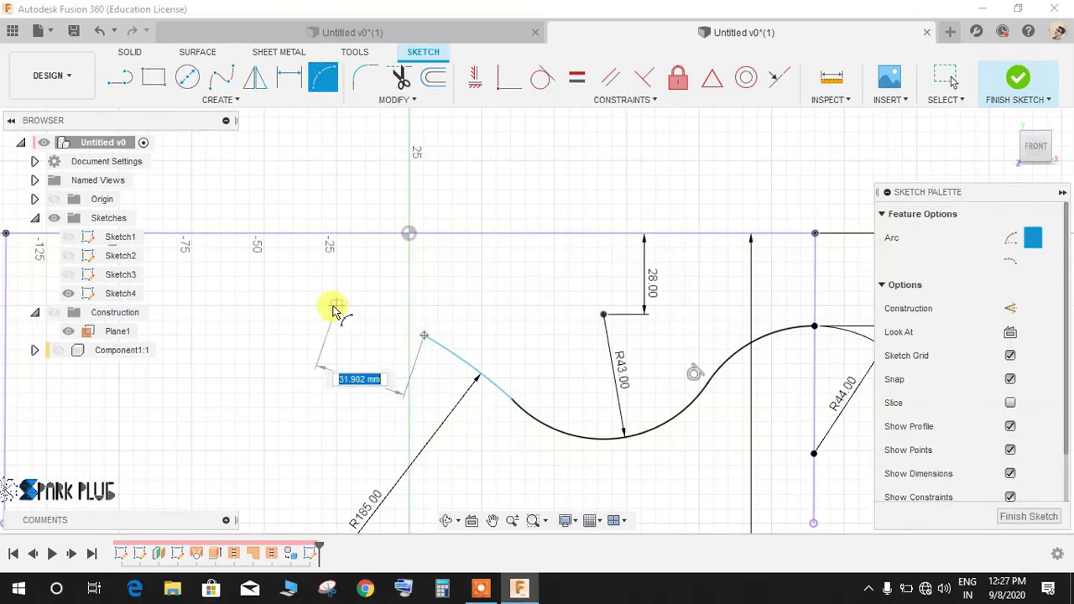
click(336, 306)
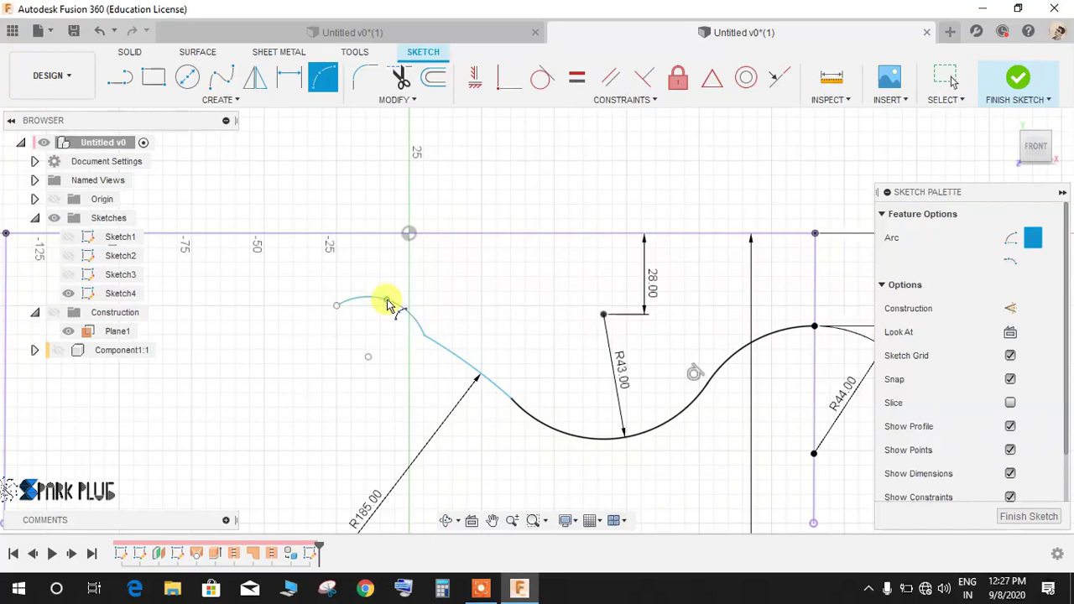
click(388, 303)
Step: Dimension the new arc's centre 54 mm vertically below the upper horizontal reference line
key(d)
click(413, 235)
click(388, 300)
click(369, 356)
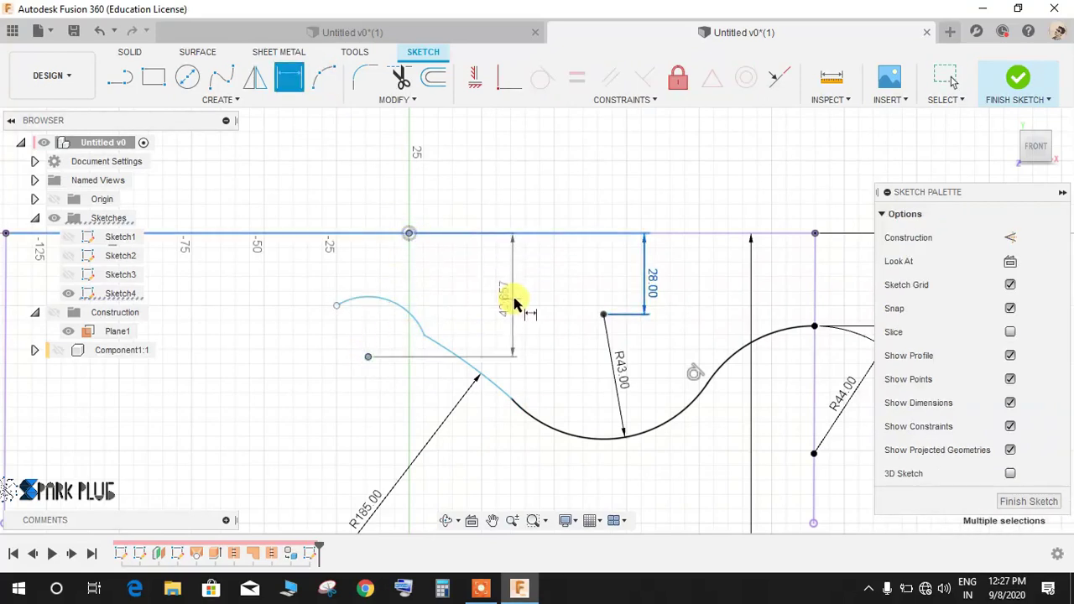
click(511, 298)
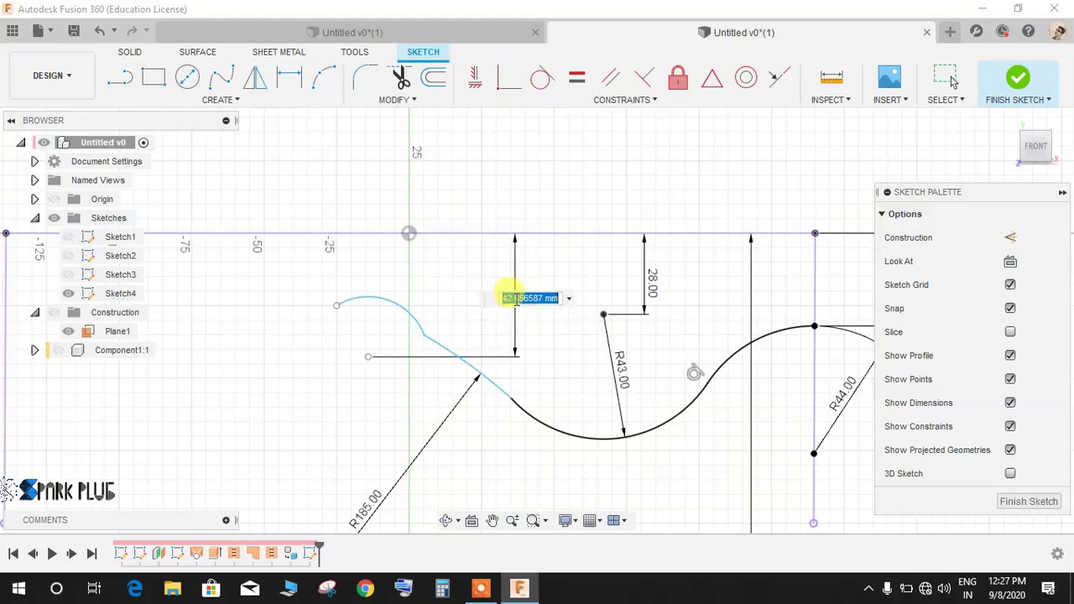
text(54)
key(Return)
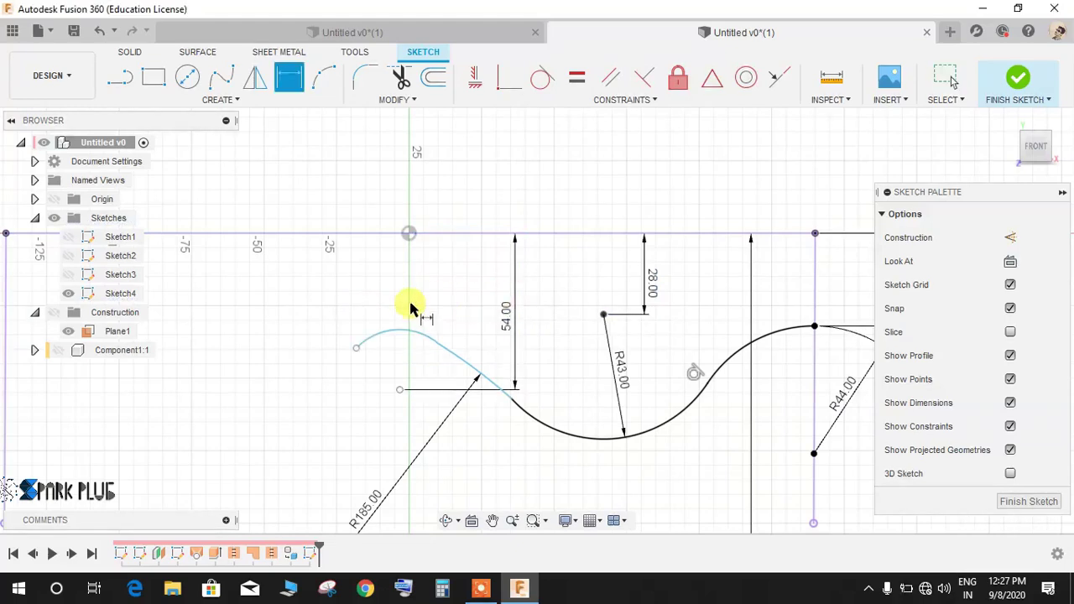
Step: Set the radius of the new end arc to 31 mm
click(390, 335)
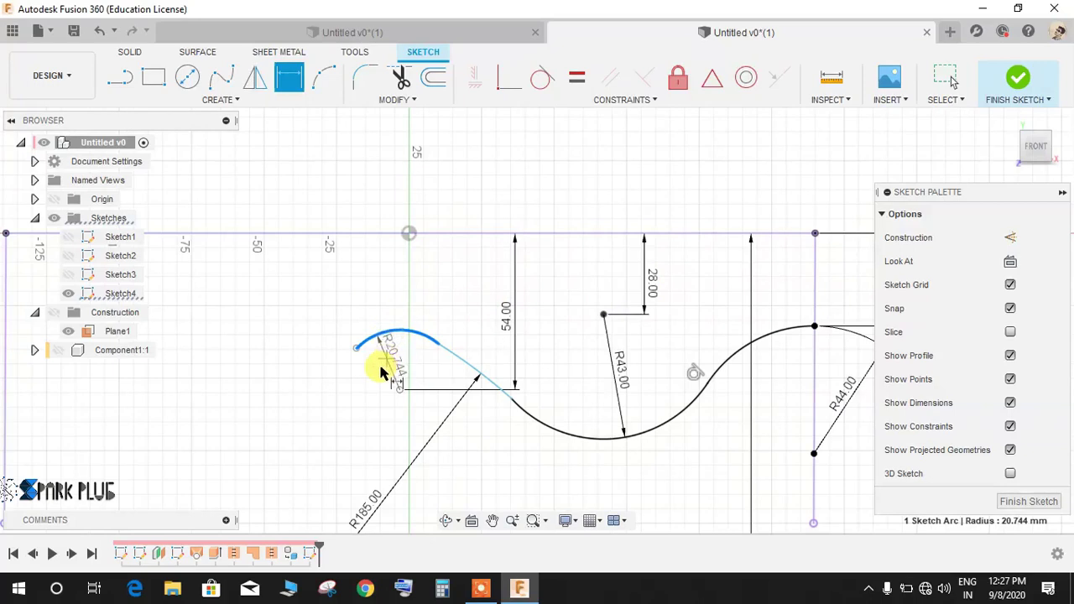
click(380, 371)
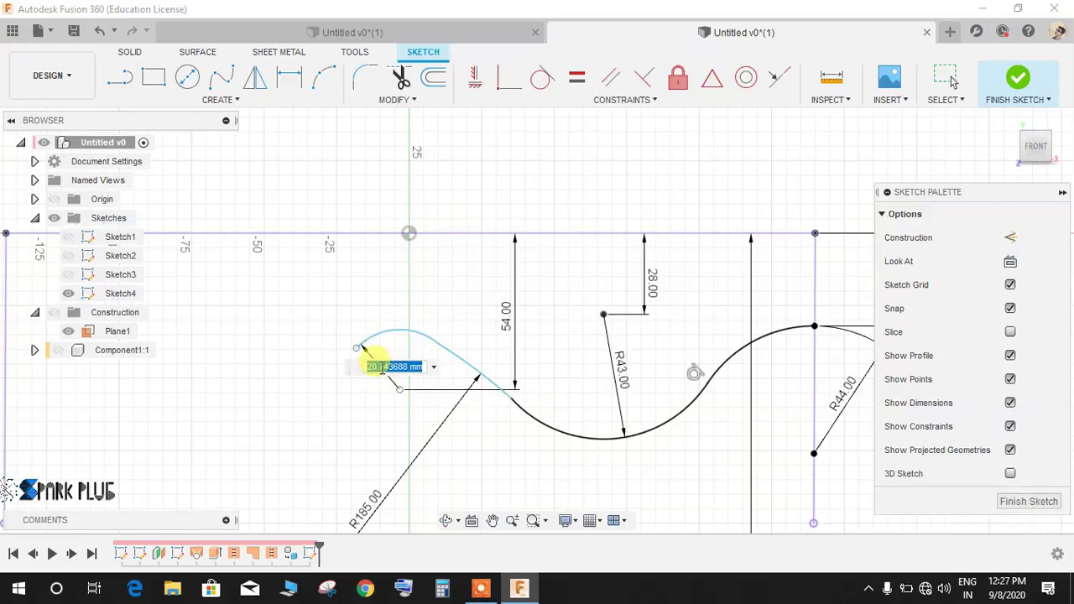
text(31)
key(Return)
Step: Apply tangent constraints between the R185 and R43 arcs and between the R31 and R185 arcs
scroll(515, 383, up, 2)
scroll(501, 371, down, 1)
click(542, 77)
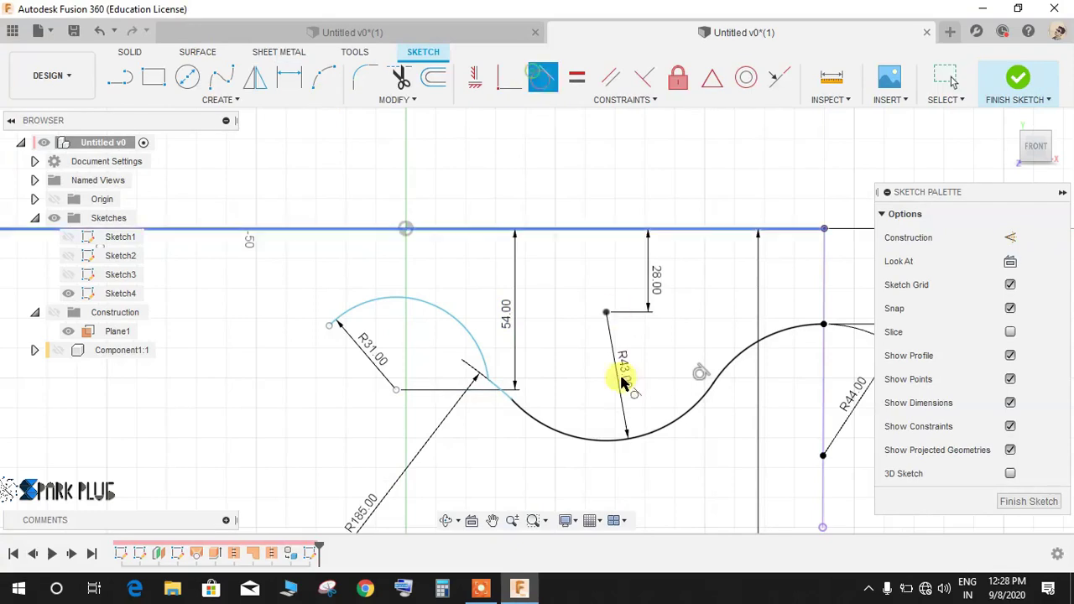
scroll(587, 392, up, 1)
click(472, 395)
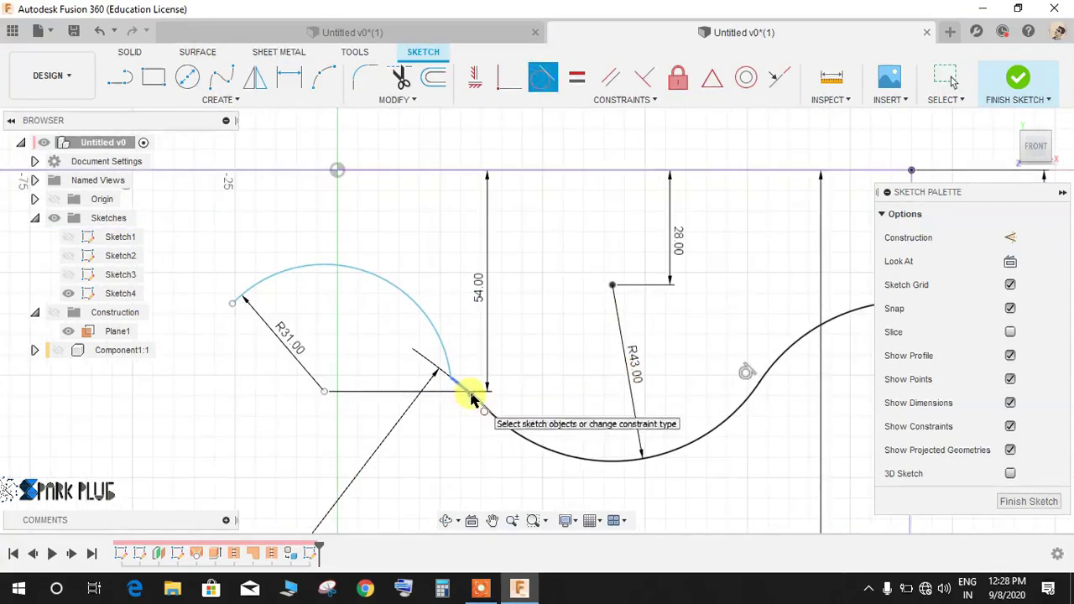
click(495, 423)
click(448, 367)
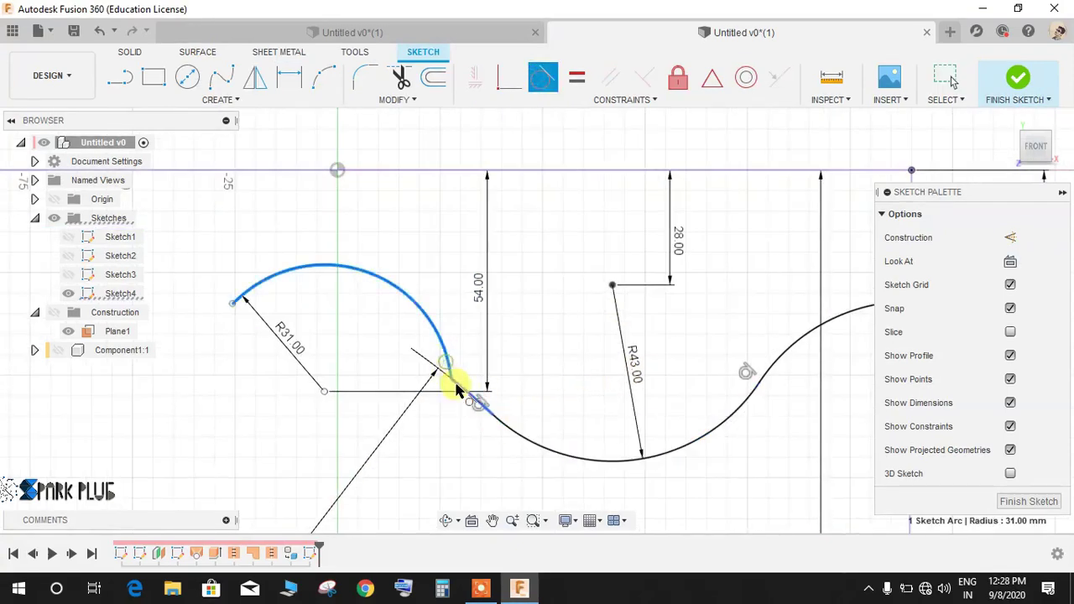
click(459, 391)
scroll(419, 364, down, 4)
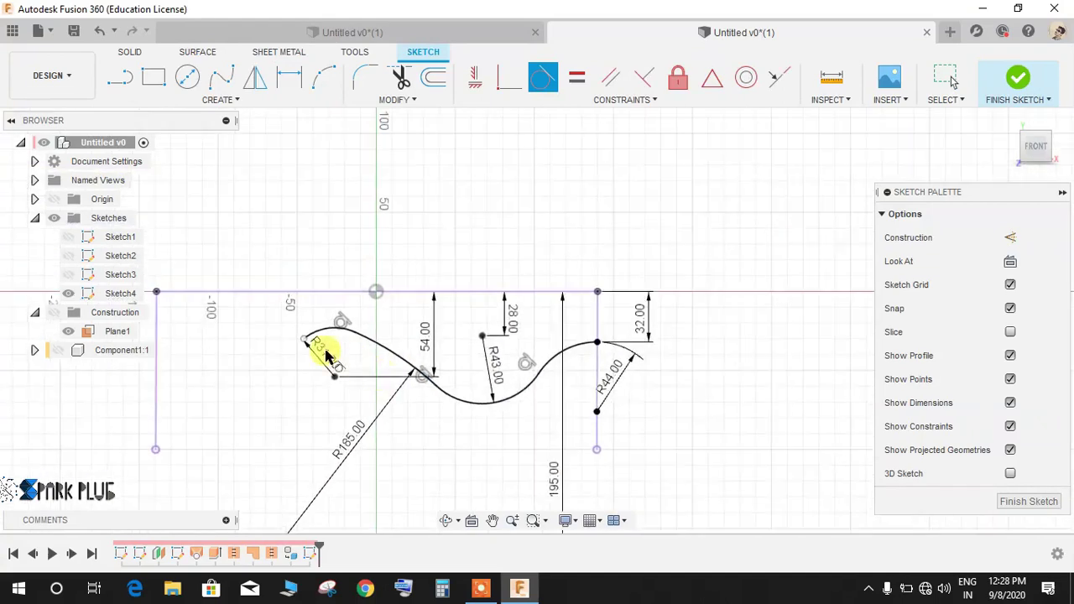
scroll(328, 355, up, 3)
key(Escape)
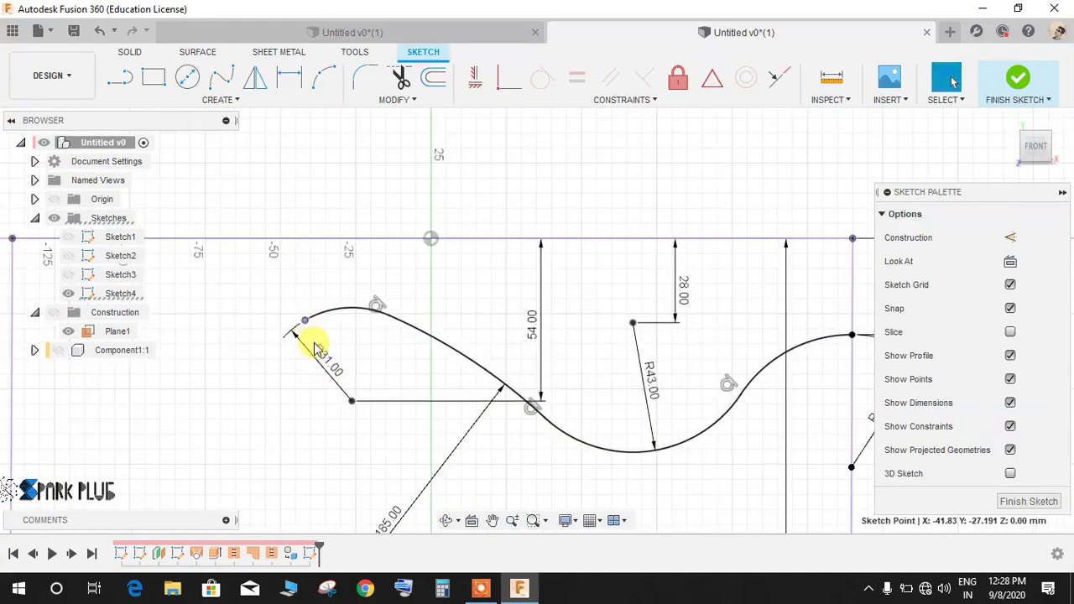
Step: Draw a downward-bulging three-point arc leftward from the free end of the R31 arc
scroll(328, 352, down, 3)
scroll(307, 355, up, 3)
mouse_move(345, 359)
middle_down()
mouse_move(540, 359)
mouse_move(530, 331)
middle_up()
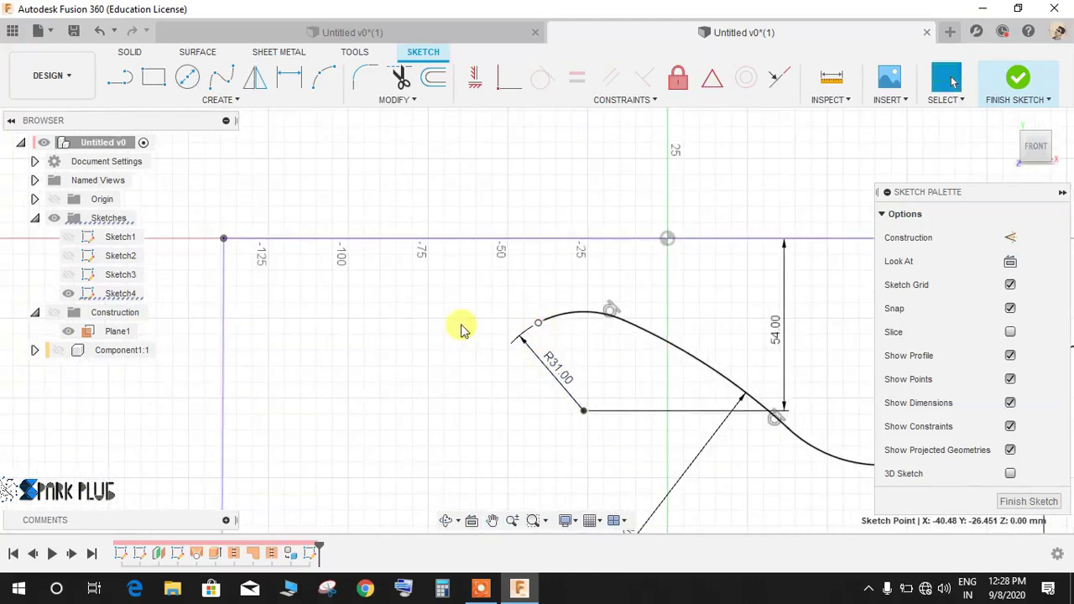
click(329, 90)
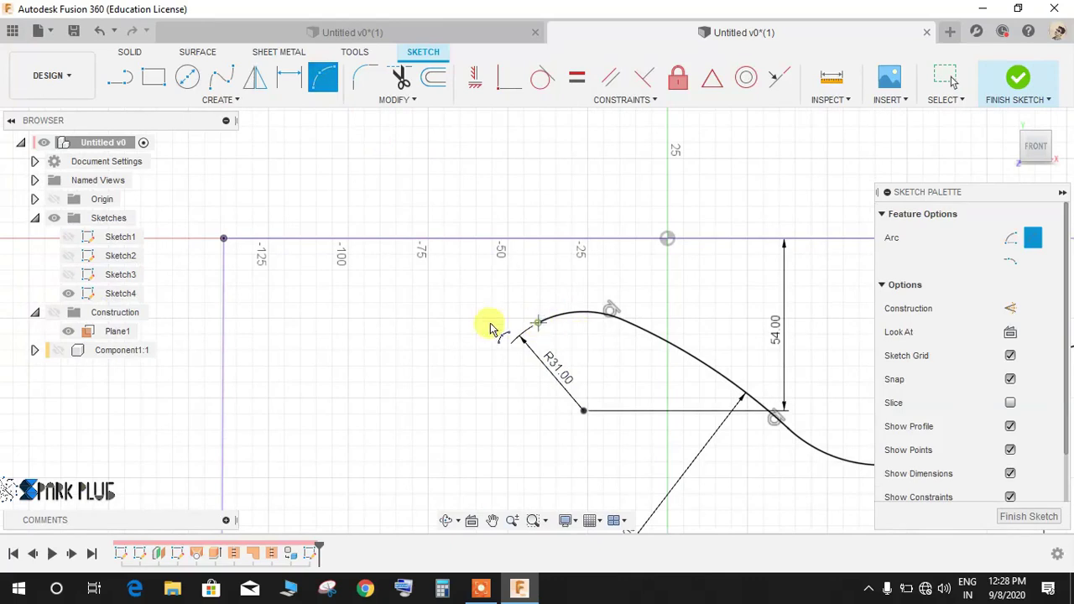
click(472, 361)
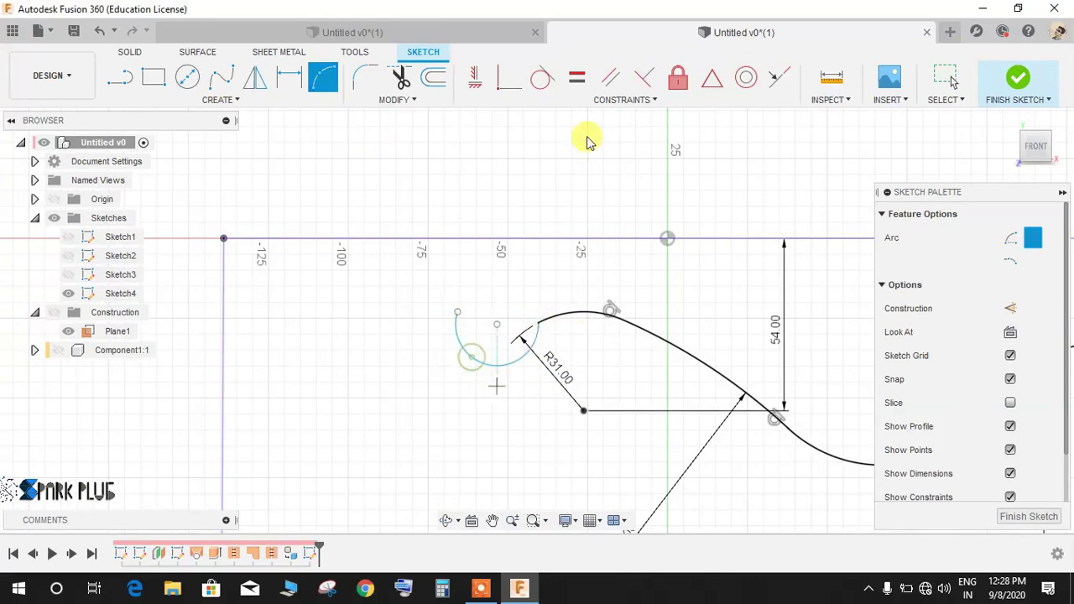
Step: Make the new downward-bulging arc tangent to the R31 arc
click(543, 77)
click(551, 316)
key(Escape)
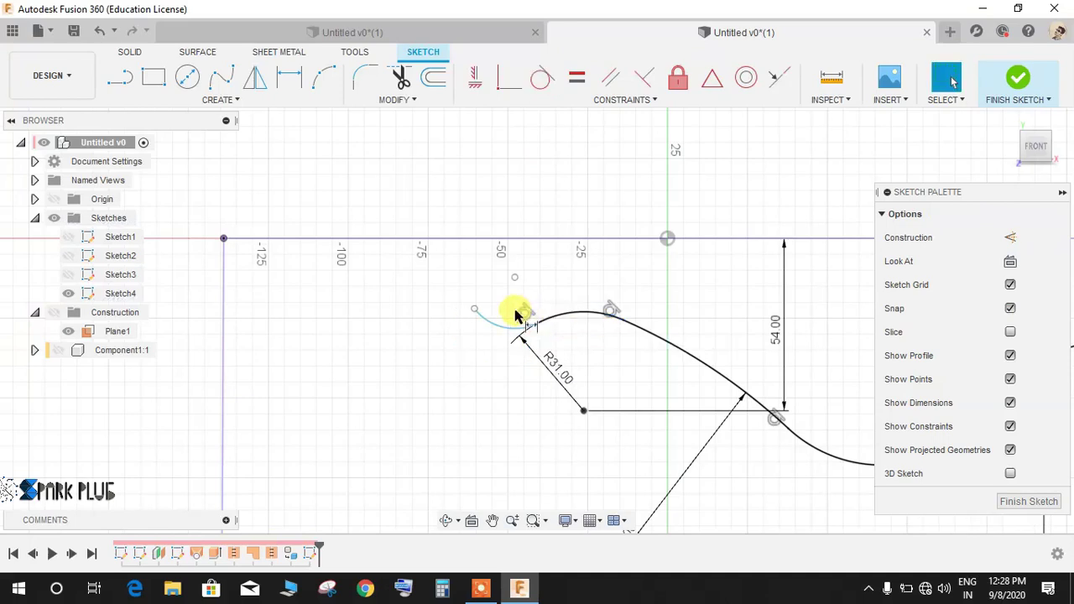
Step: Dimension the leftmost arc's centre 12.5 mm below the upper horizontal reference line
key(d)
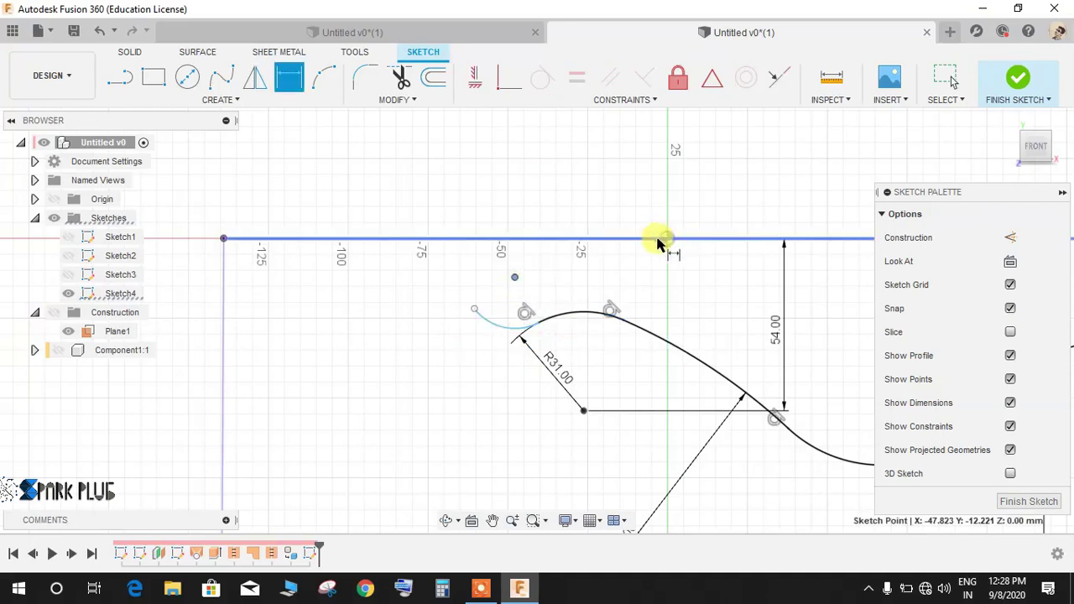
click(583, 240)
click(550, 262)
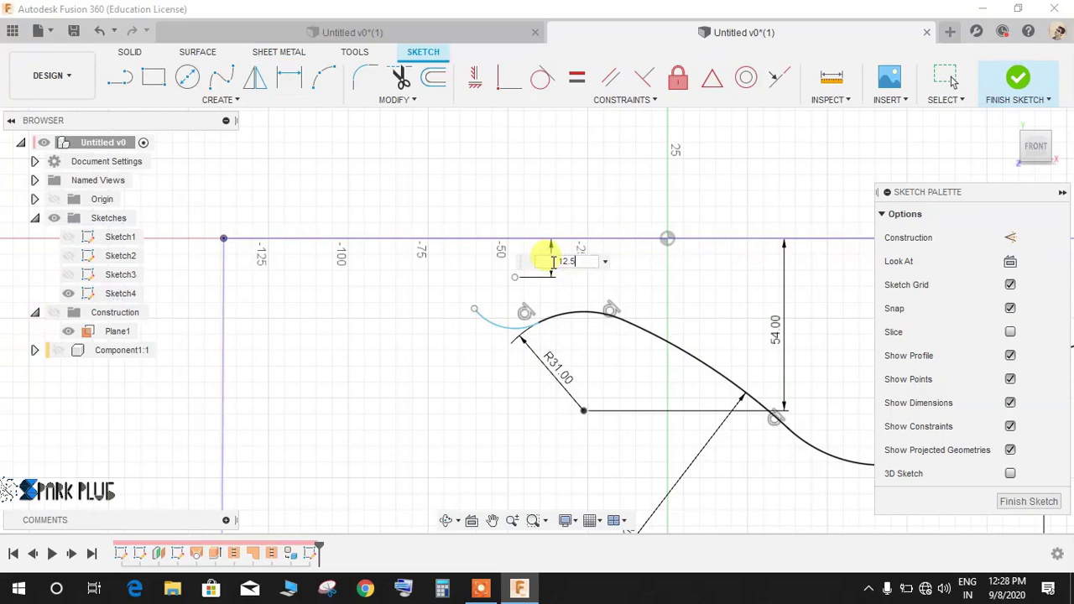
key(Return)
Step: Try adding a radius dimension to the leftmost arc
click(495, 327)
click(563, 199)
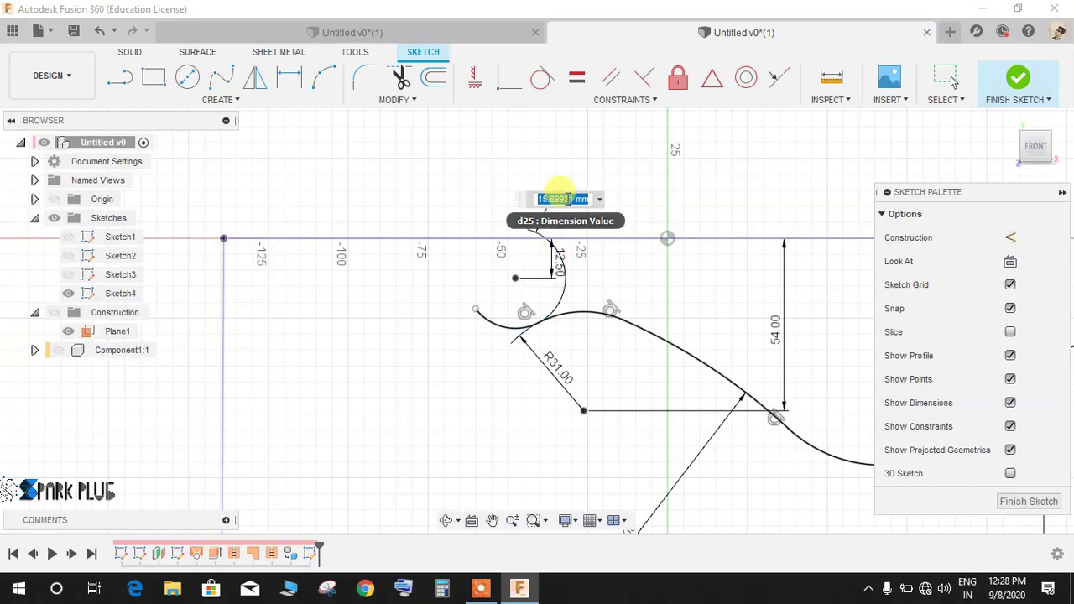
key(Return)
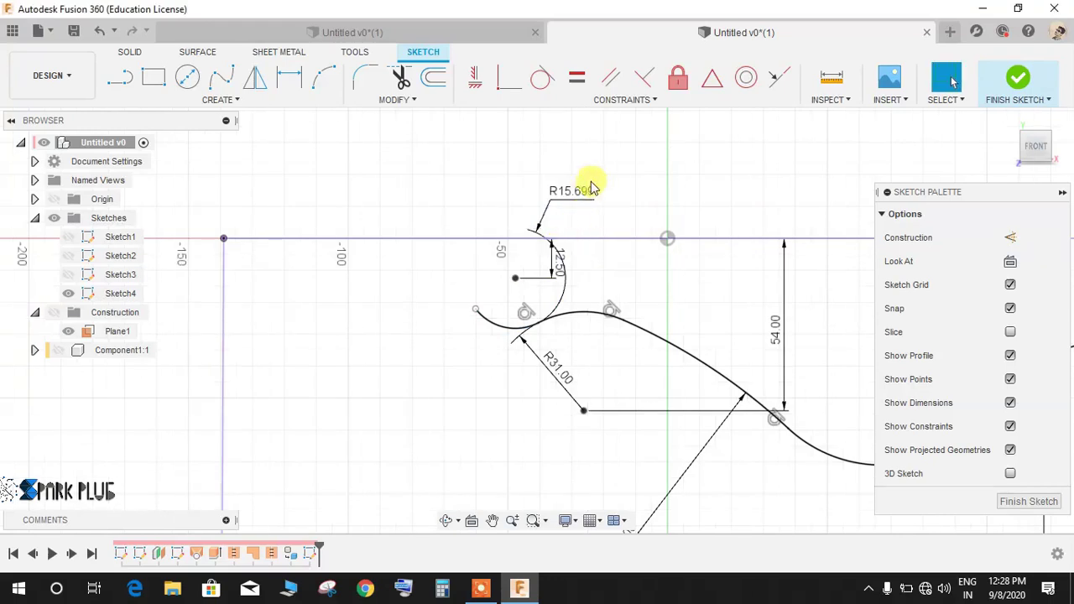
key(Escape)
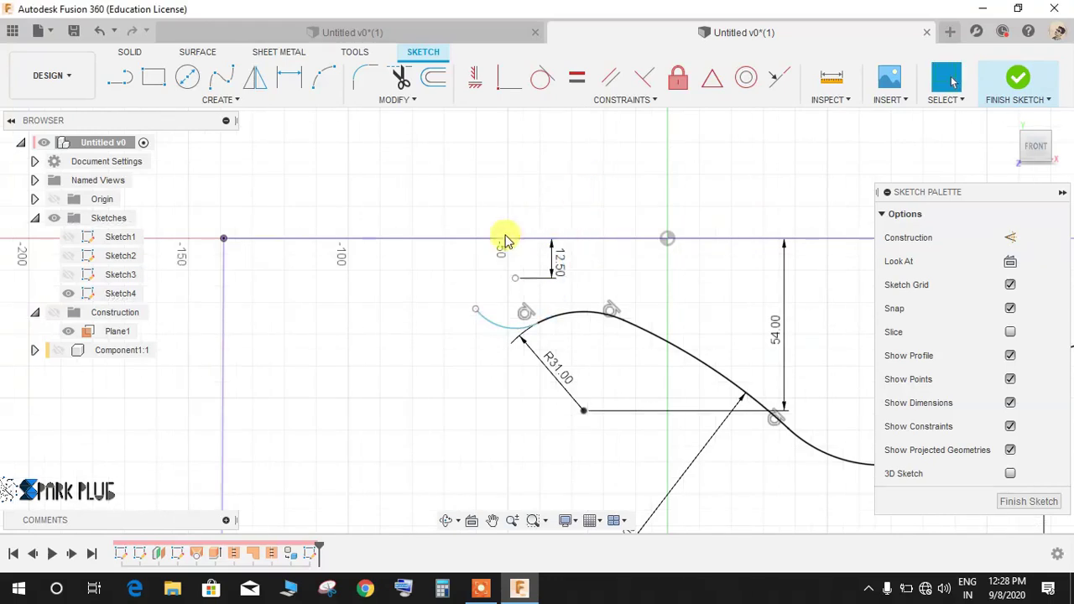
Step: Draw a horizontal construction line extending outward from the left vertical reference line, just below its upper end
scroll(416, 257, down, 2)
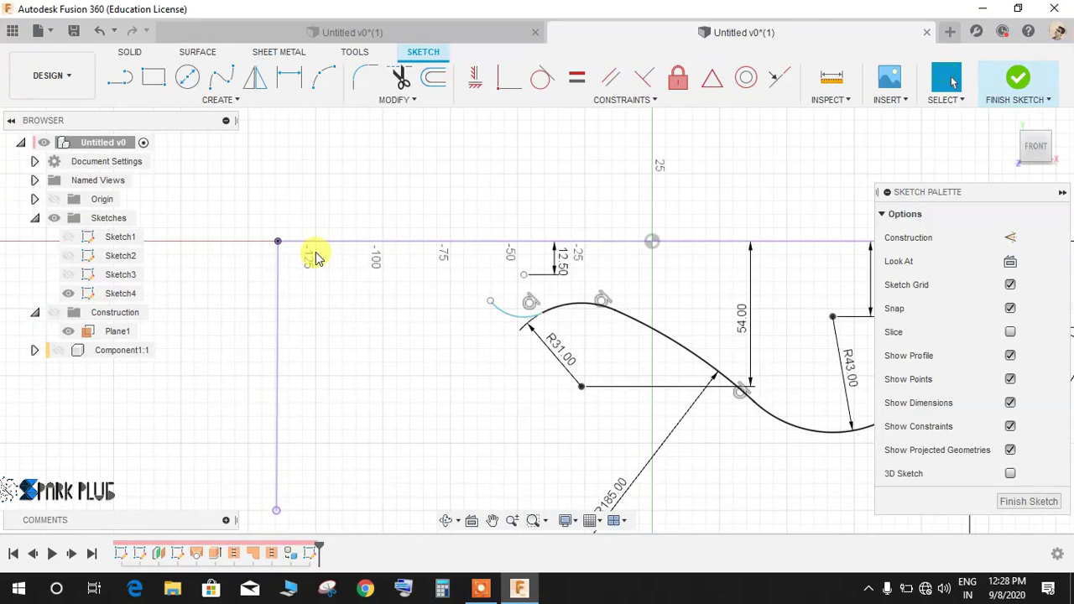
click(120, 78)
click(278, 282)
click(1012, 239)
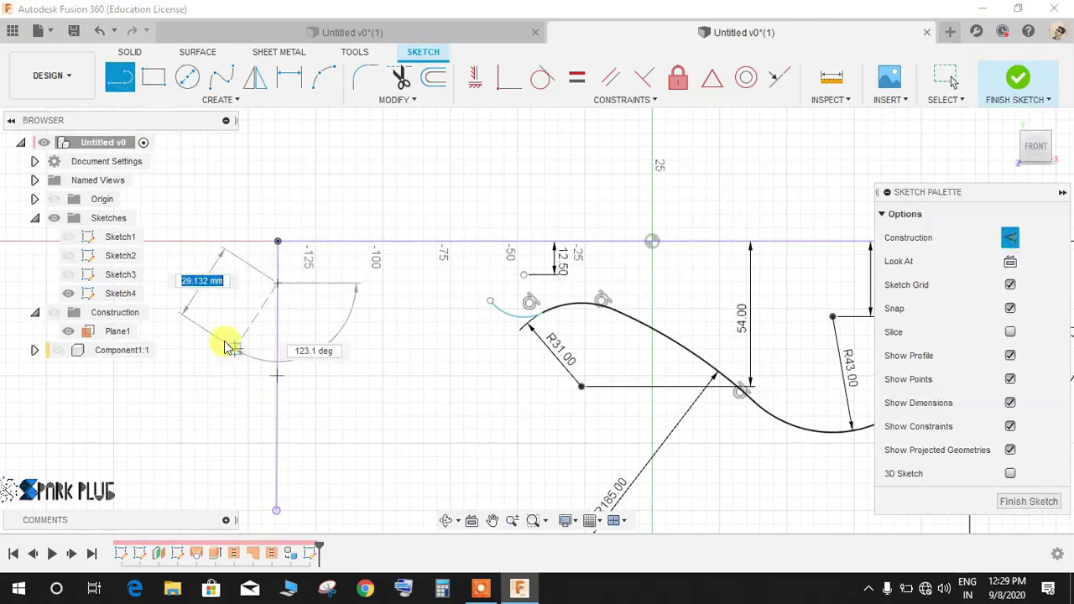
click(195, 282)
key(Escape)
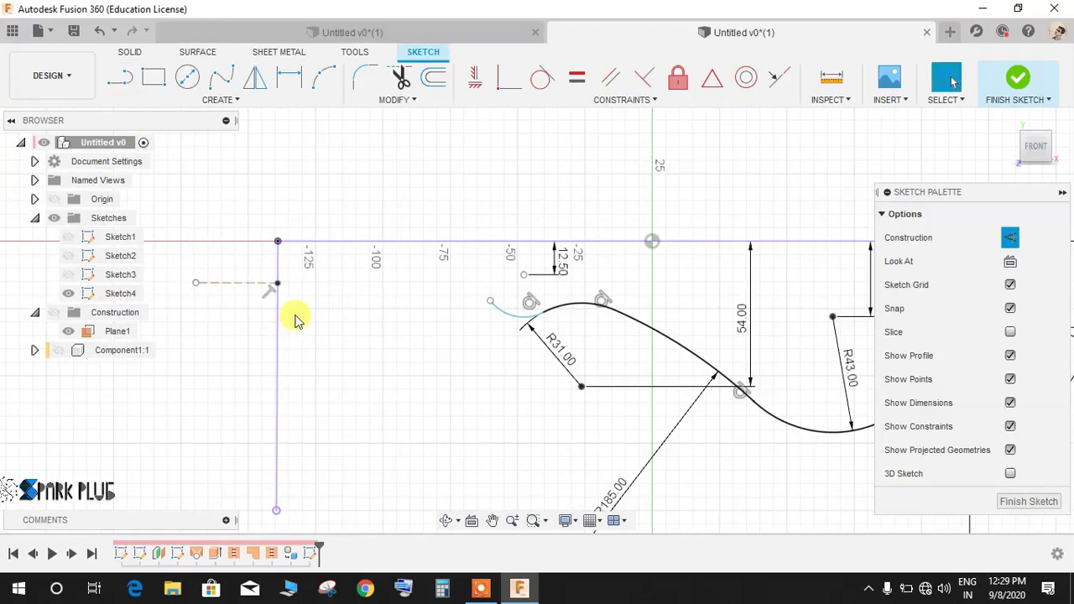
Step: Dimension the construction line's start point 12 mm below the upper end of the left vertical reference line
key(d)
click(277, 283)
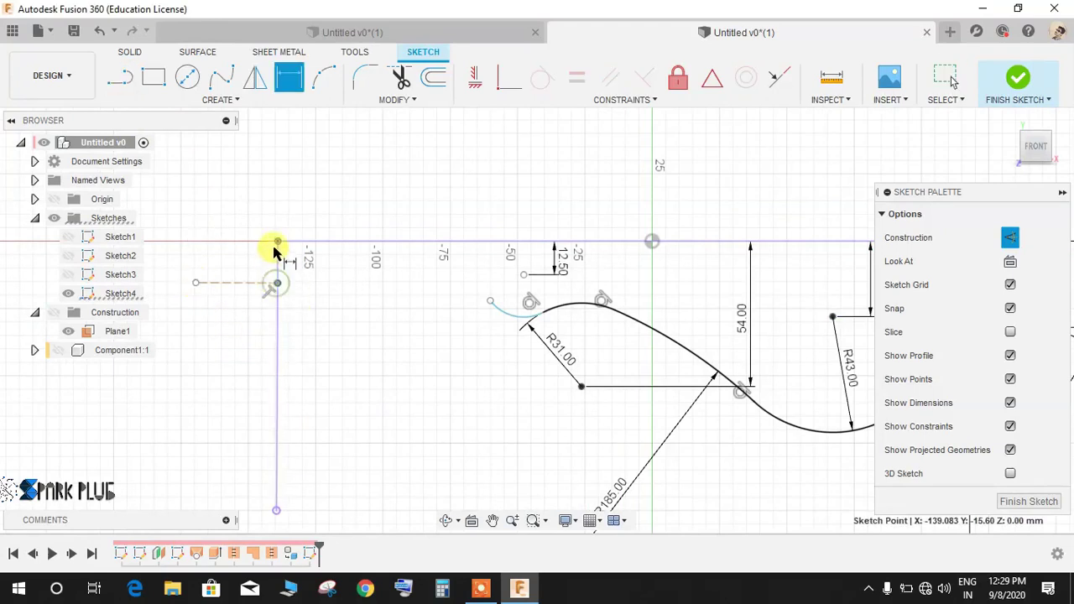
click(254, 266)
text(12)
key(Return)
key(Escape)
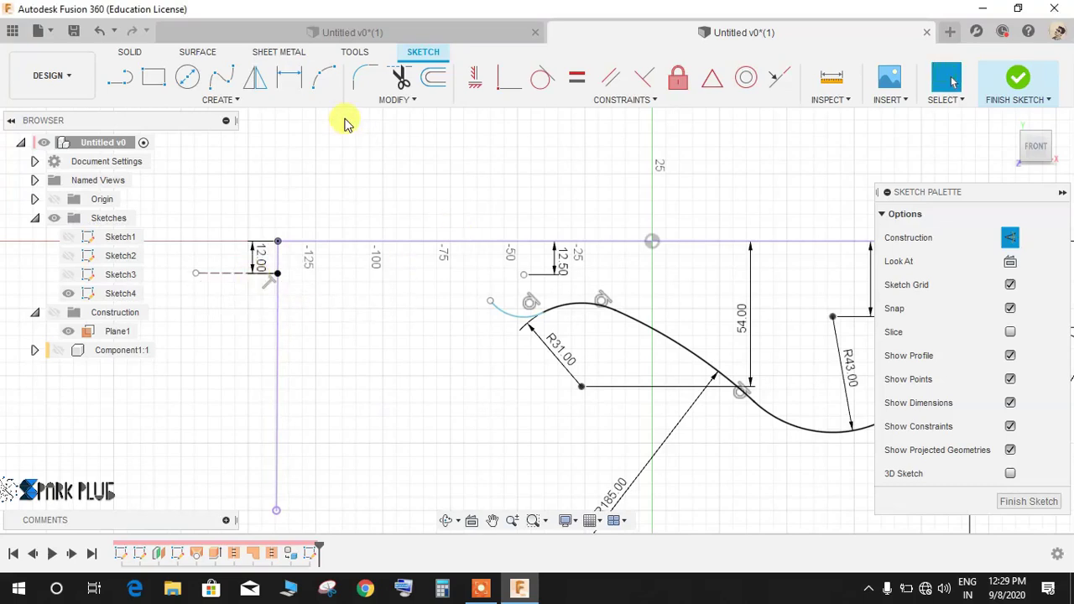
click(220, 77)
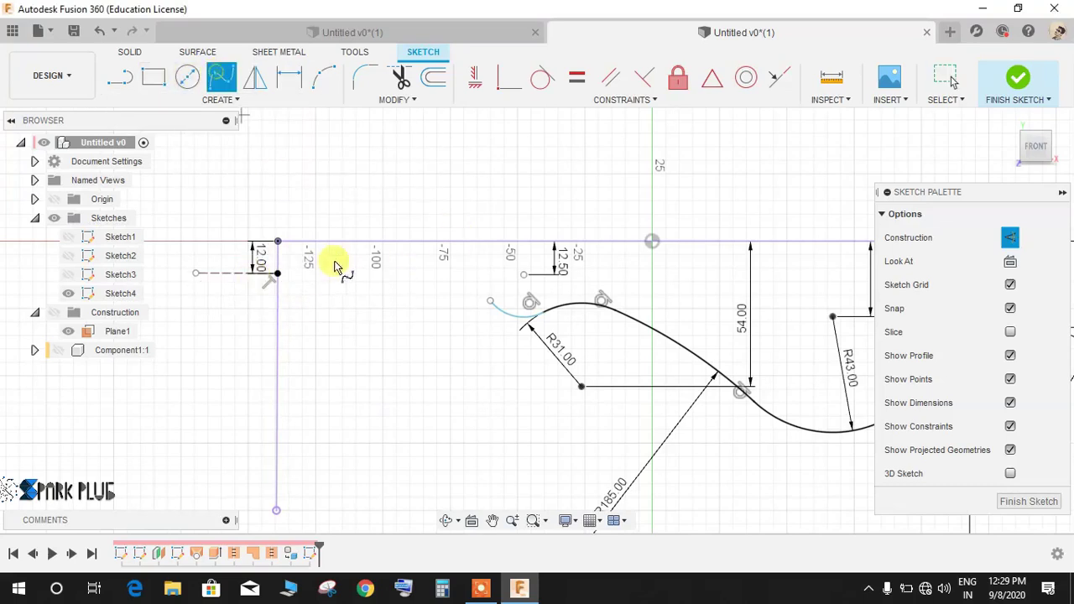
click(278, 272)
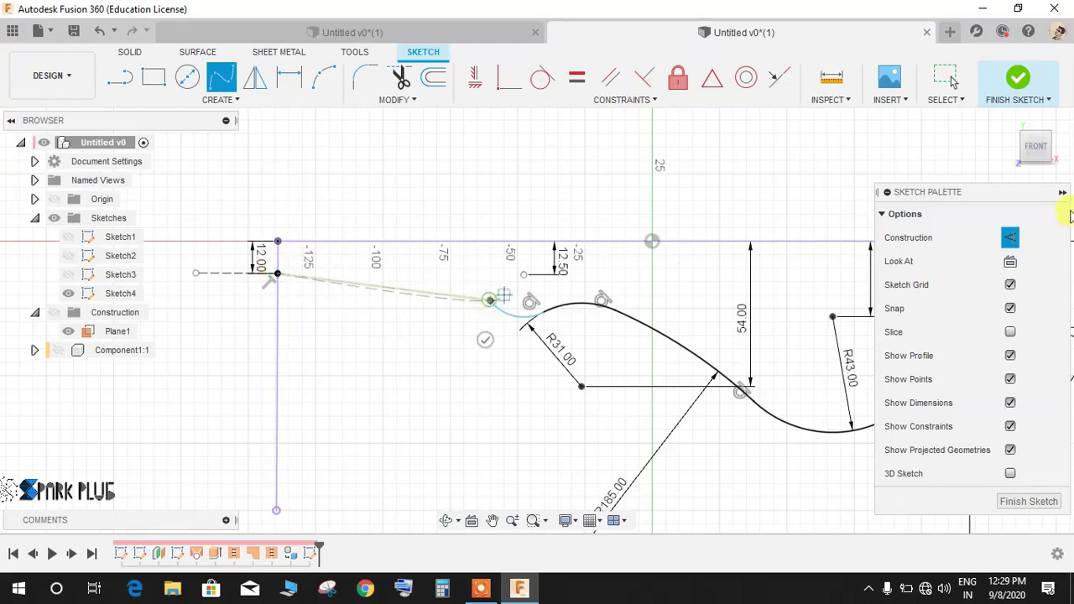
click(489, 301)
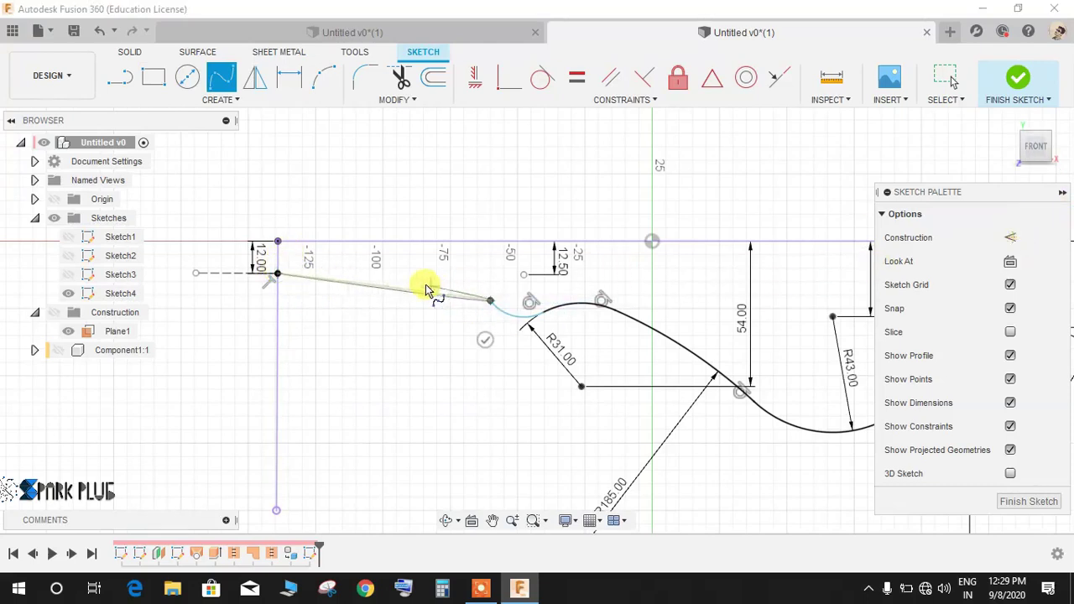
key(Escape)
Step: Draw a three-point arc bulging upward from the construction line's start on the left vertical reference line to the leftmost arc's free end
click(323, 78)
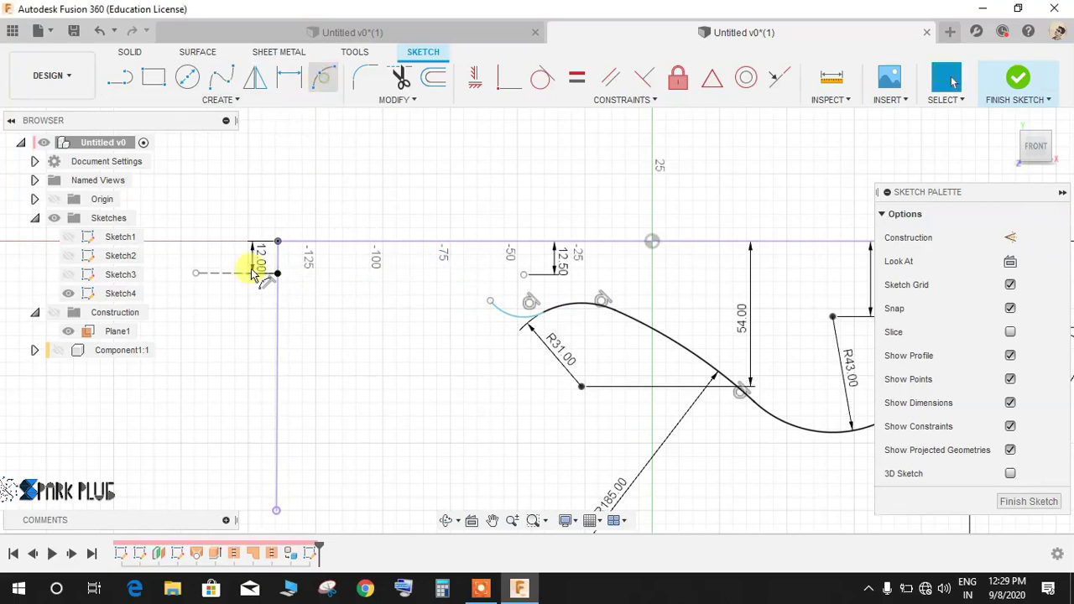
click(278, 274)
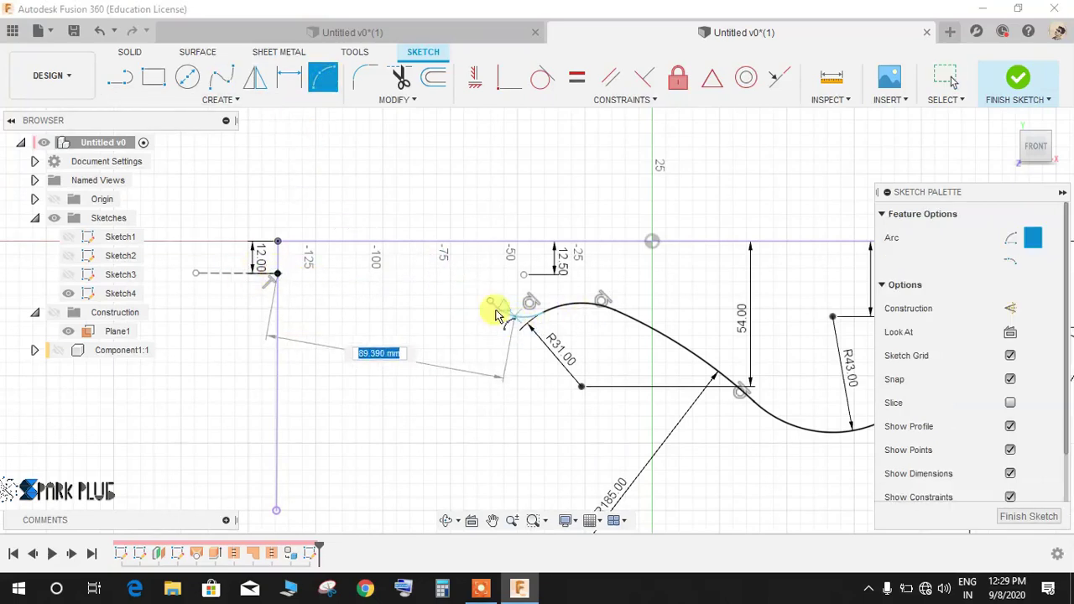
click(490, 300)
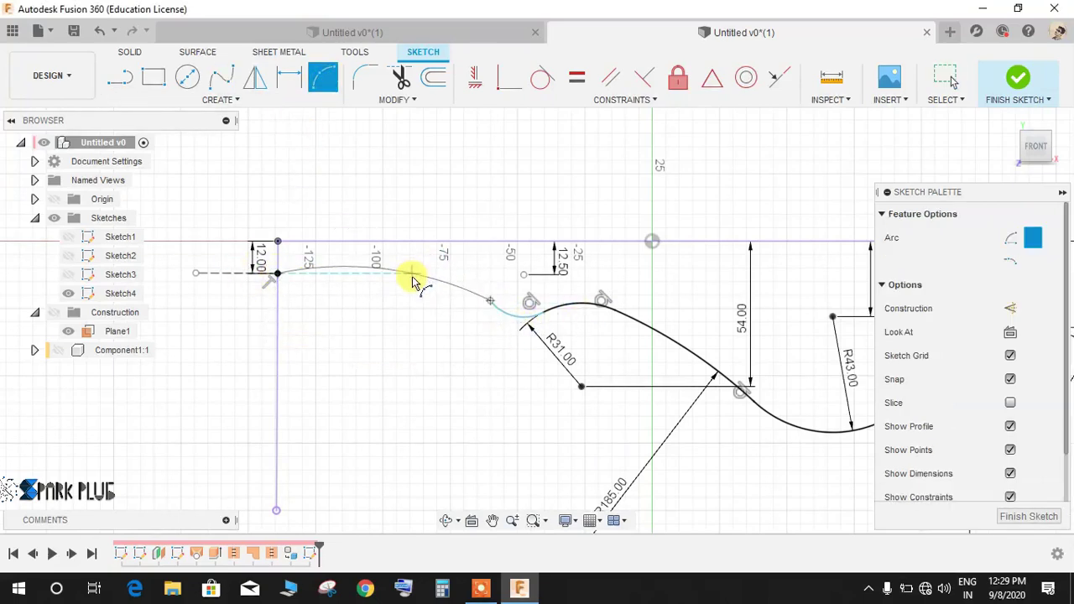
click(414, 267)
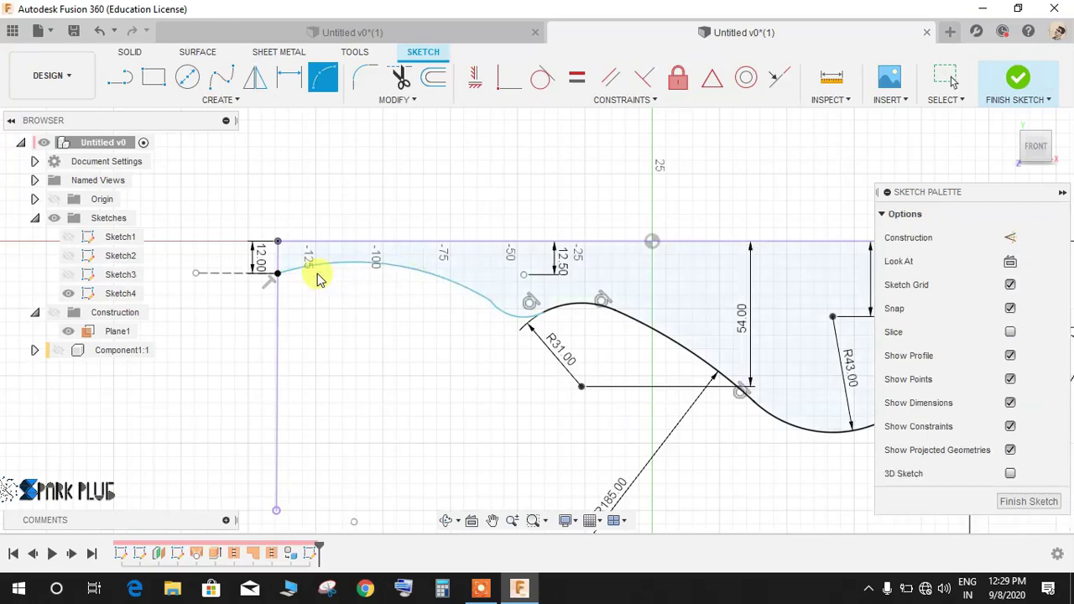
Step: Make the new arc tangent to the adjoining small arc and to the horizontal construction line at its outer end
scroll(316, 275, up, 2)
click(542, 78)
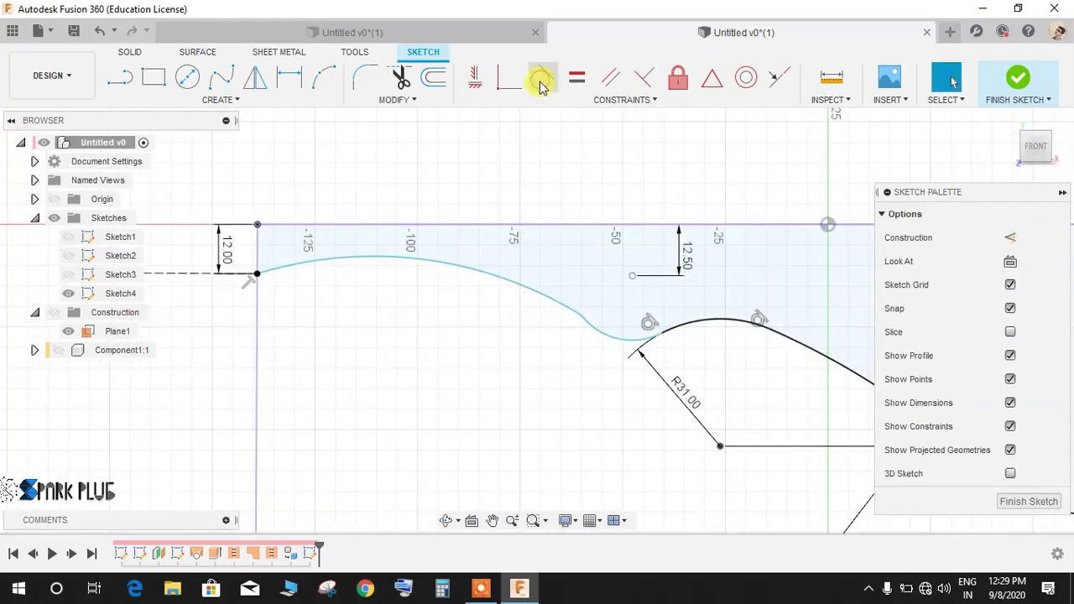
click(575, 314)
click(594, 334)
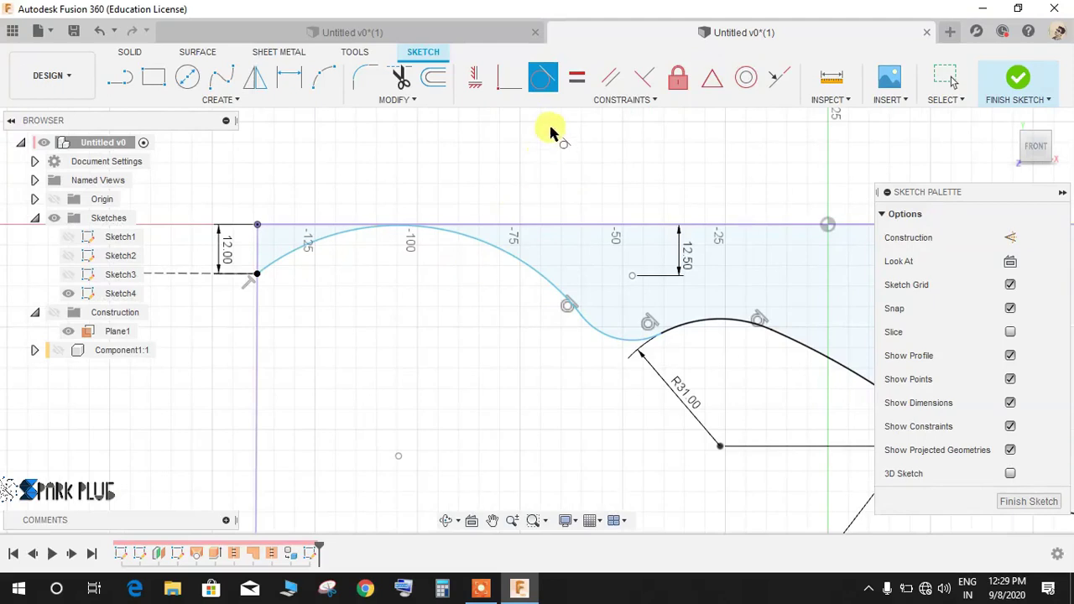
click(261, 274)
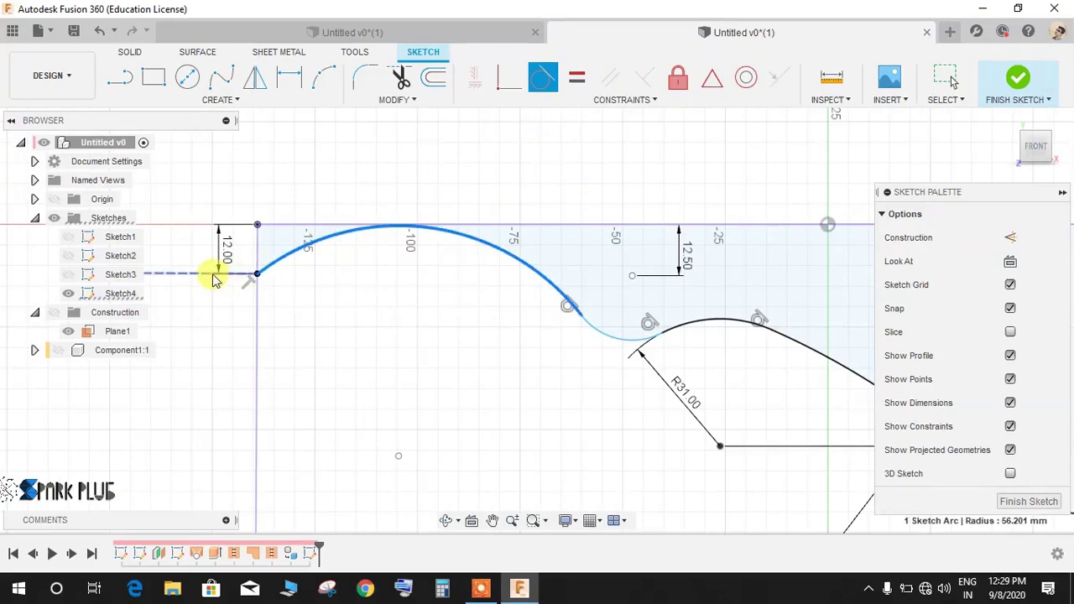
click(215, 275)
scroll(405, 306, down, 3)
key(Escape)
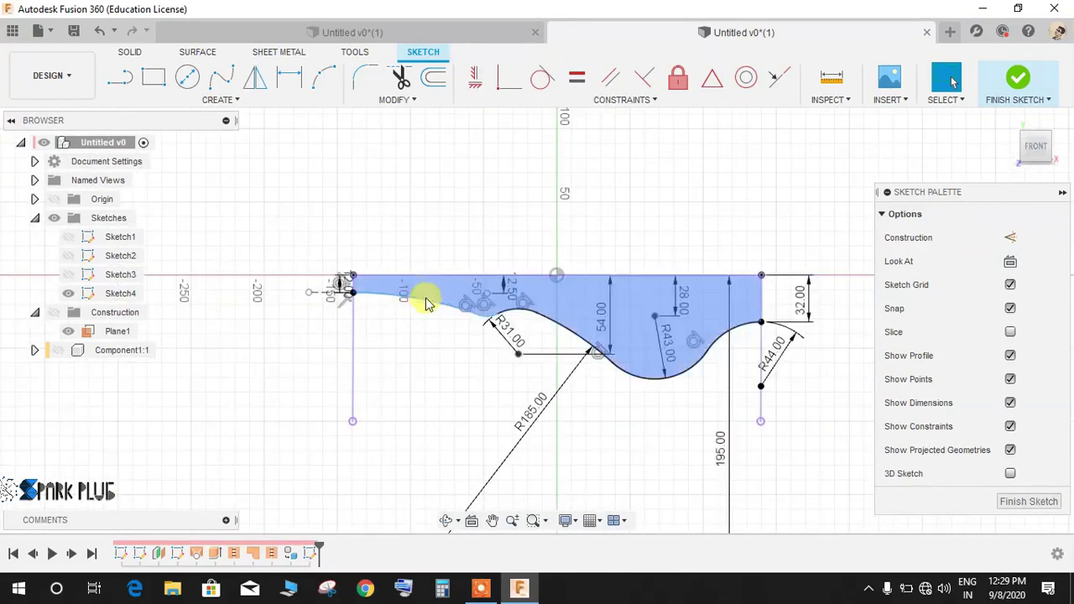
Step: Examine the two leftmost arcs and the whole wavy profile for smooth transitions and missing dimensions
scroll(414, 294, up, 4)
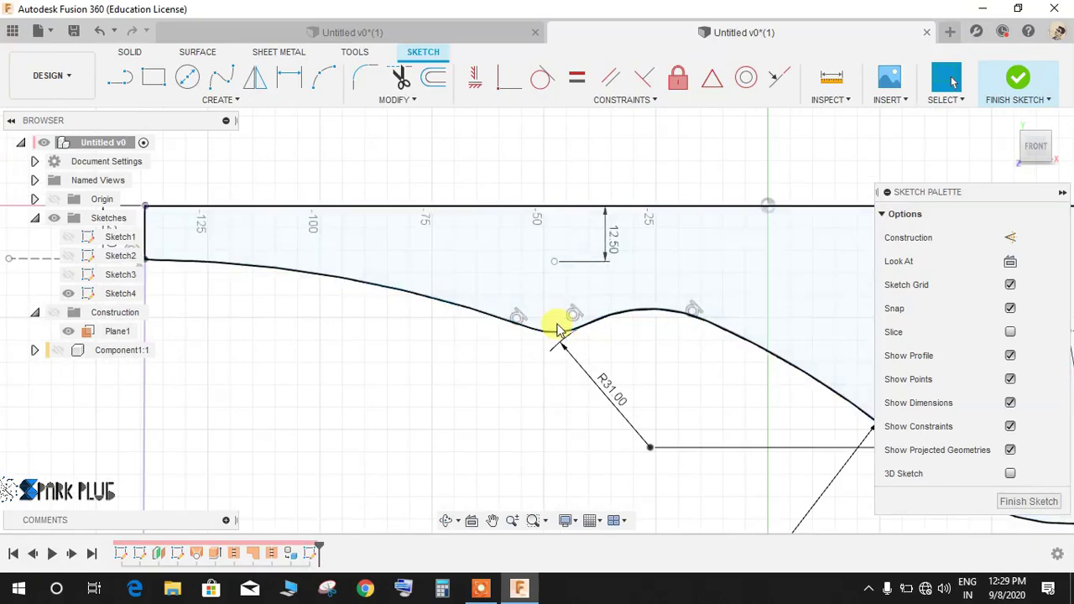
click(558, 333)
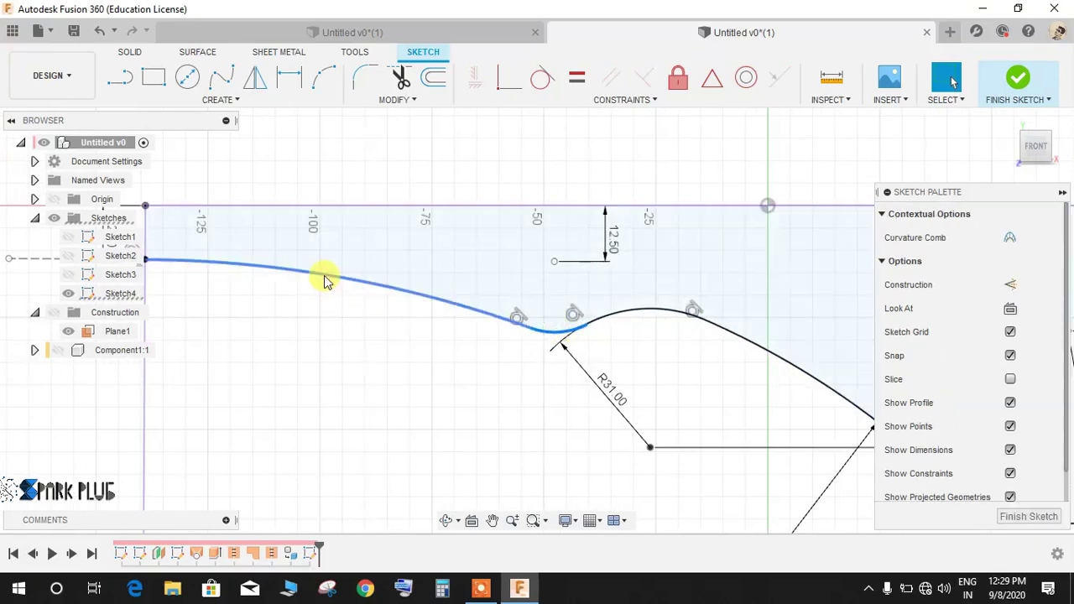
click(326, 280)
scroll(332, 294, down, 1)
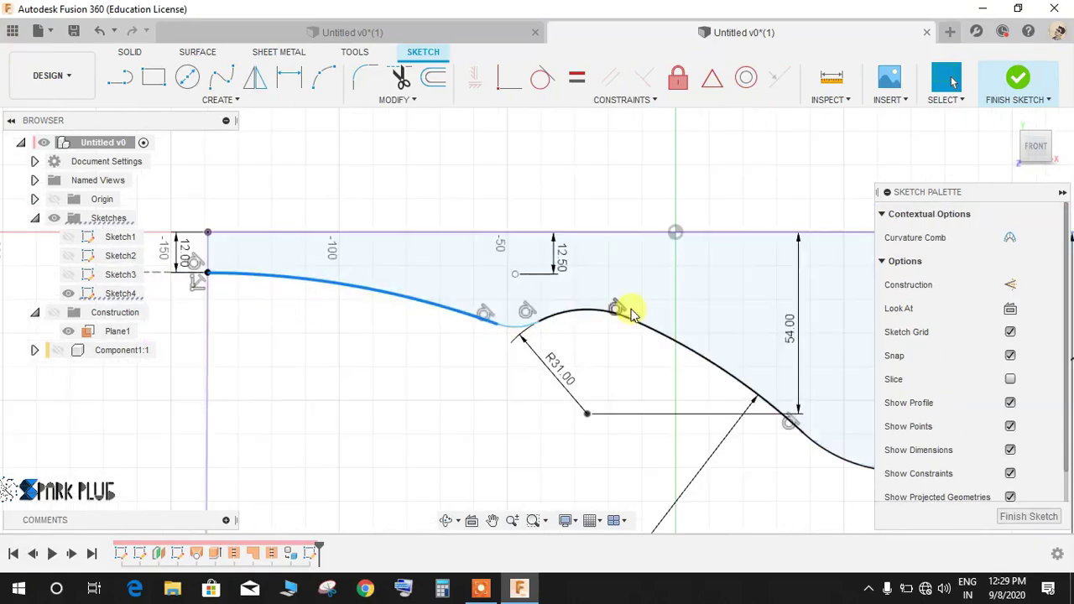
scroll(489, 348, down, 5)
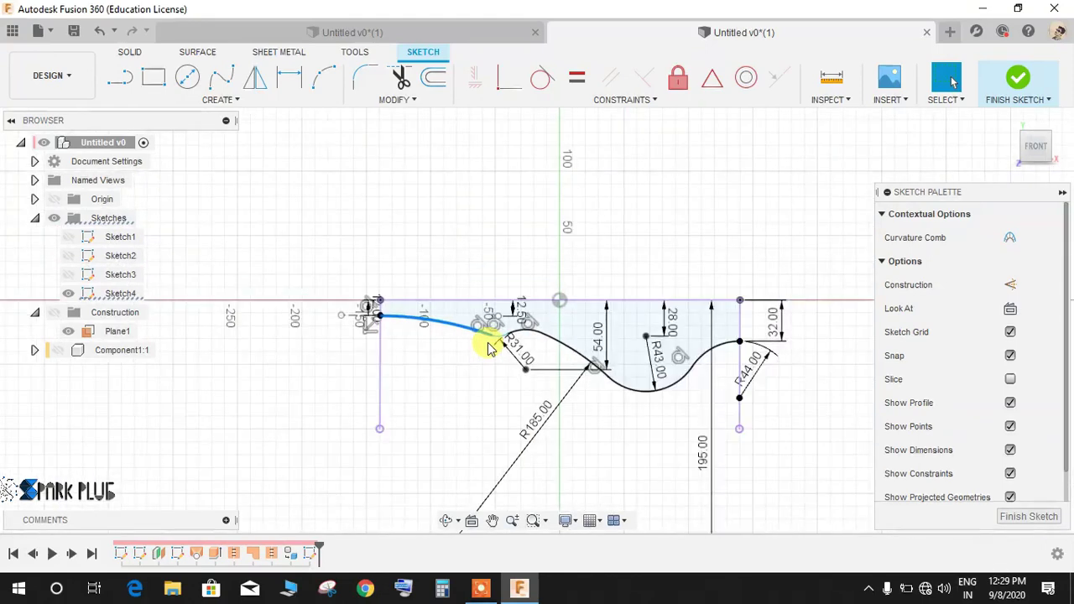
scroll(489, 348, down, 1)
scroll(643, 328, up, 5)
scroll(427, 324, down, 7)
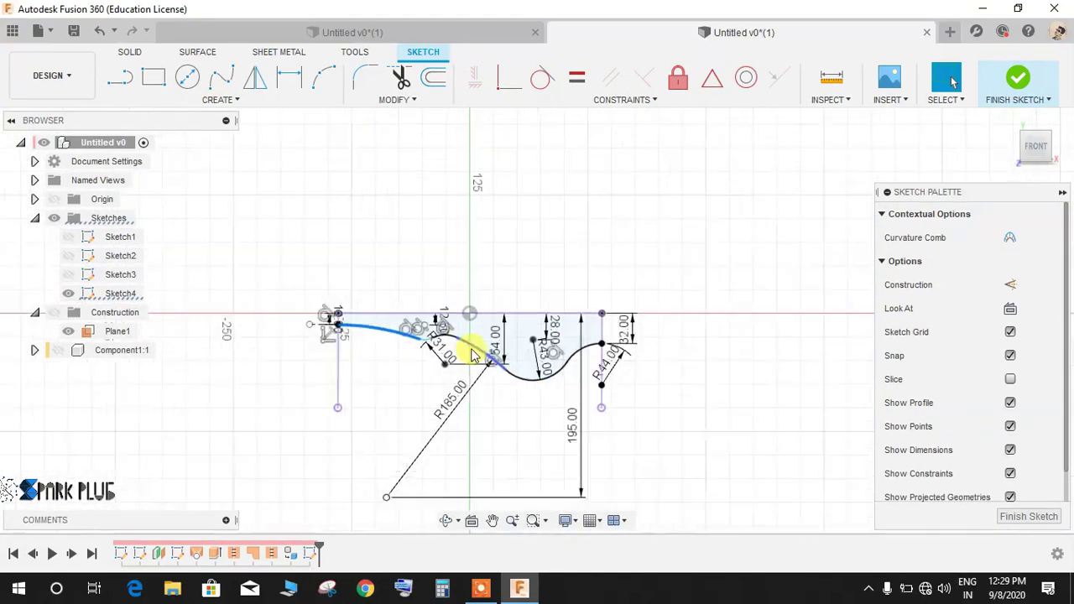
scroll(426, 351, up, 2)
key(Escape)
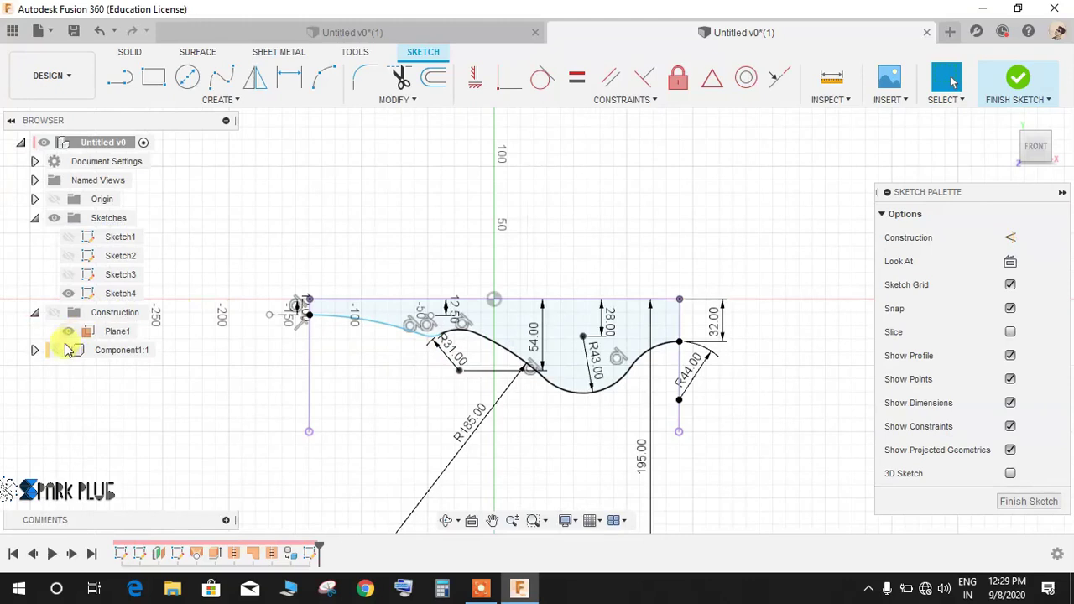
Step: Show Component1 and draw a solid line about 30 mm long over the construction line, outward from the profile's left end
click(67, 349)
scroll(532, 355, up, 3)
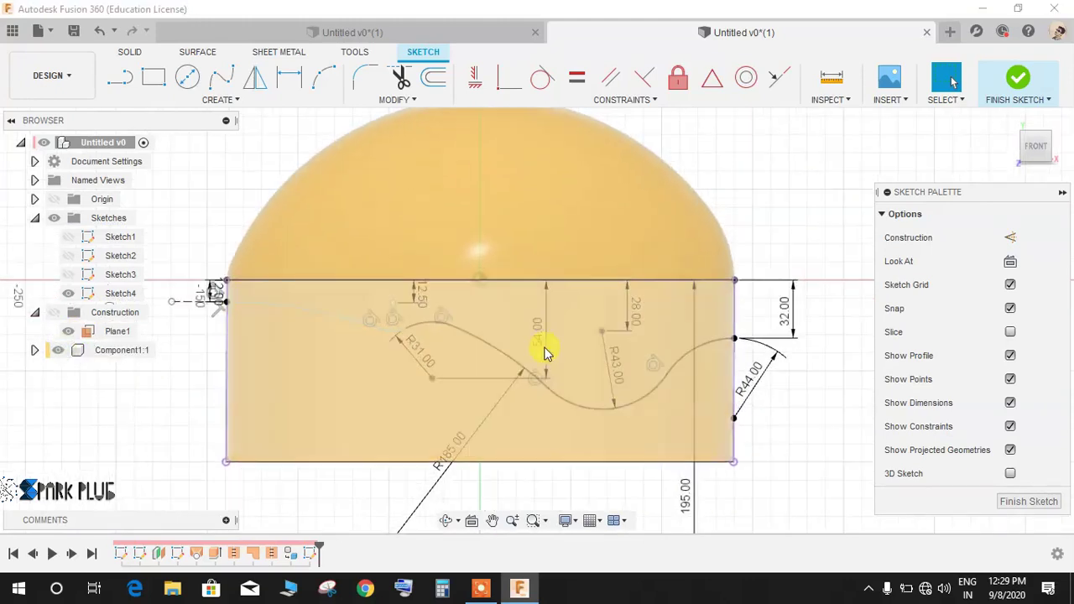
click(120, 77)
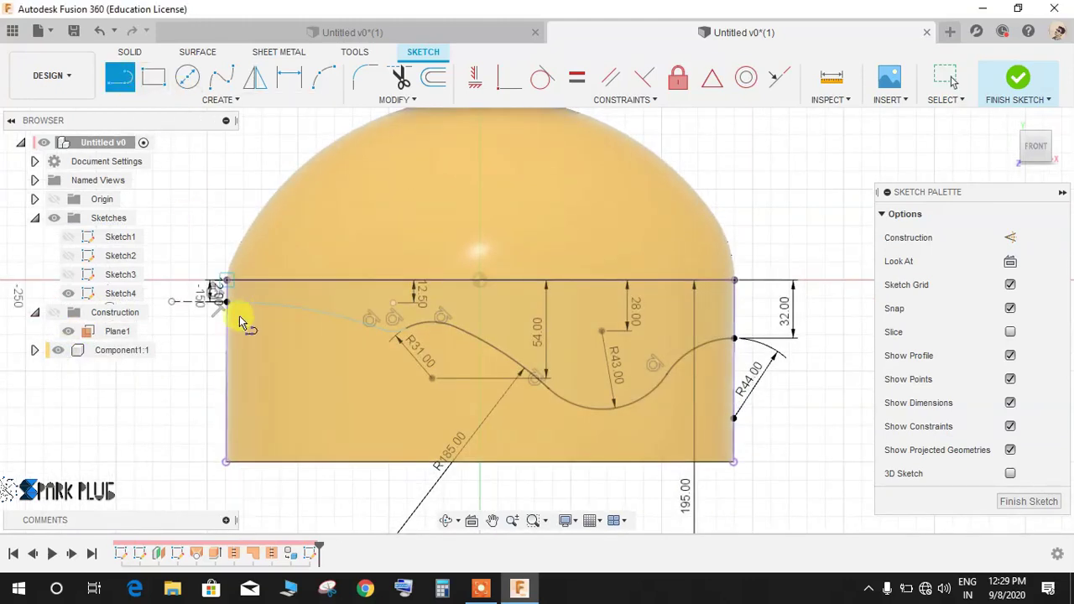
click(170, 300)
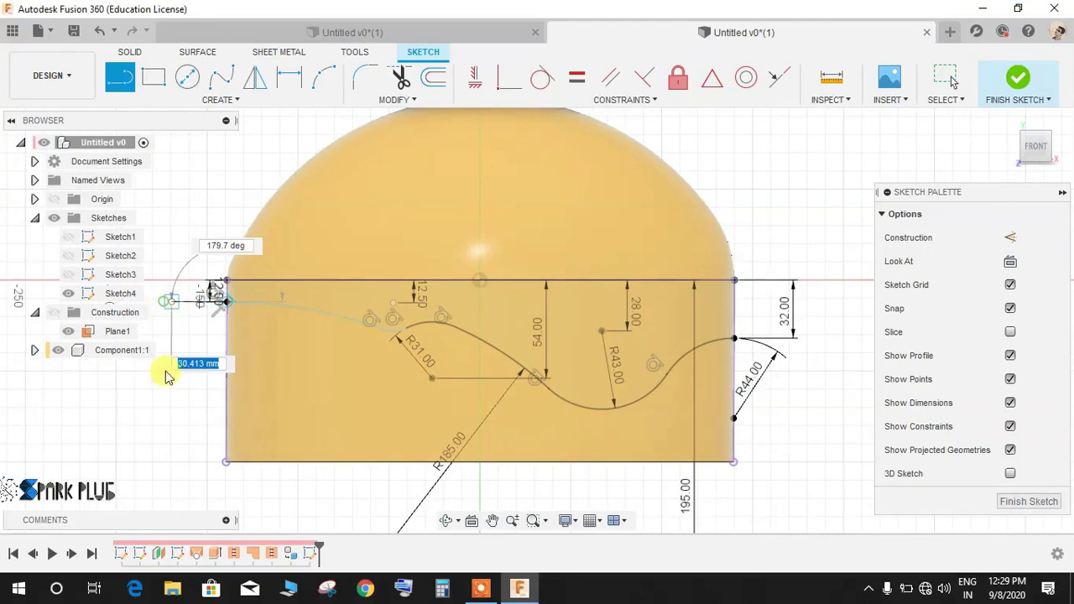
key(Return)
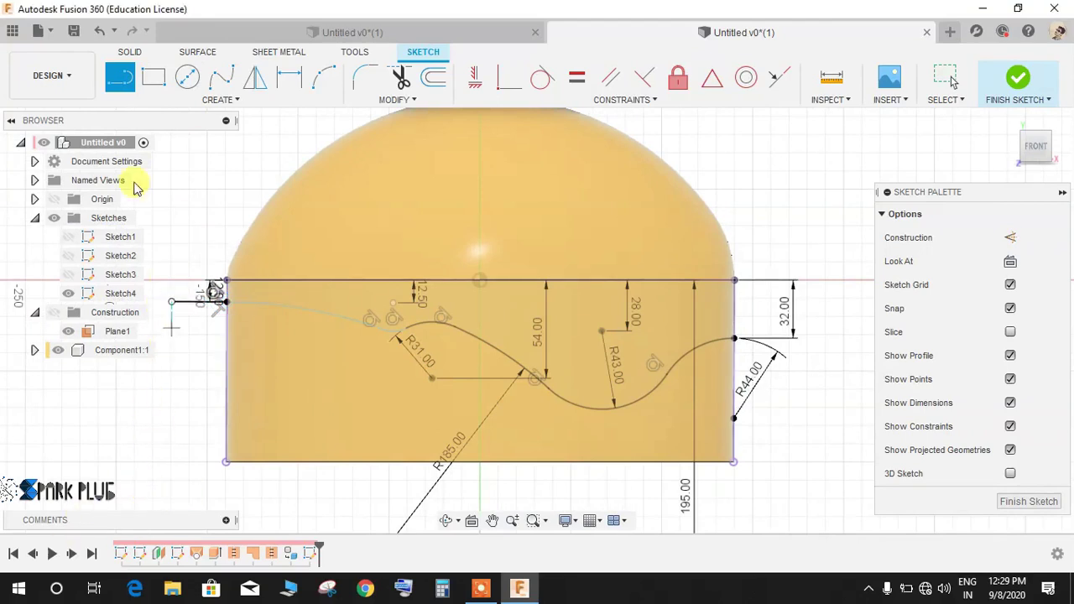
Step: Close the profile with connected lines running outside and below the body to the wavy curve's right end, and finish the sketch
click(118, 84)
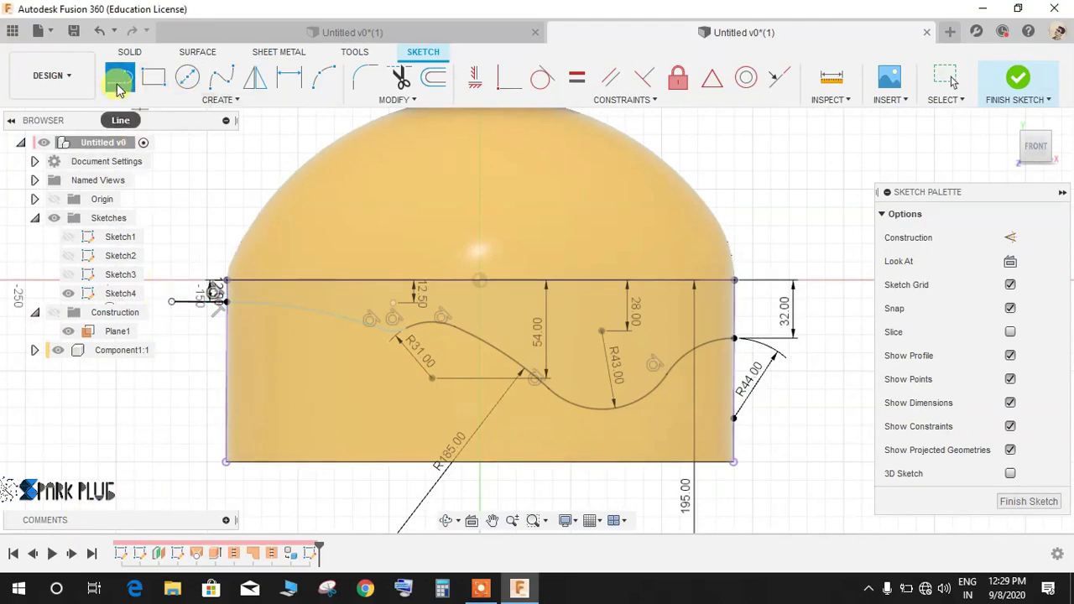
click(172, 302)
click(152, 495)
click(803, 501)
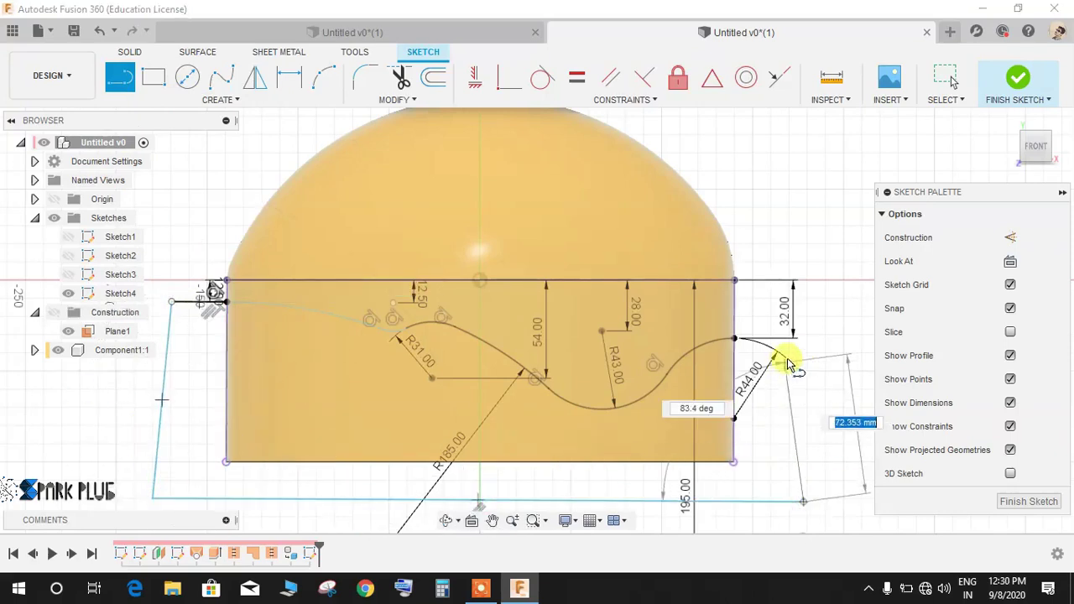
click(818, 343)
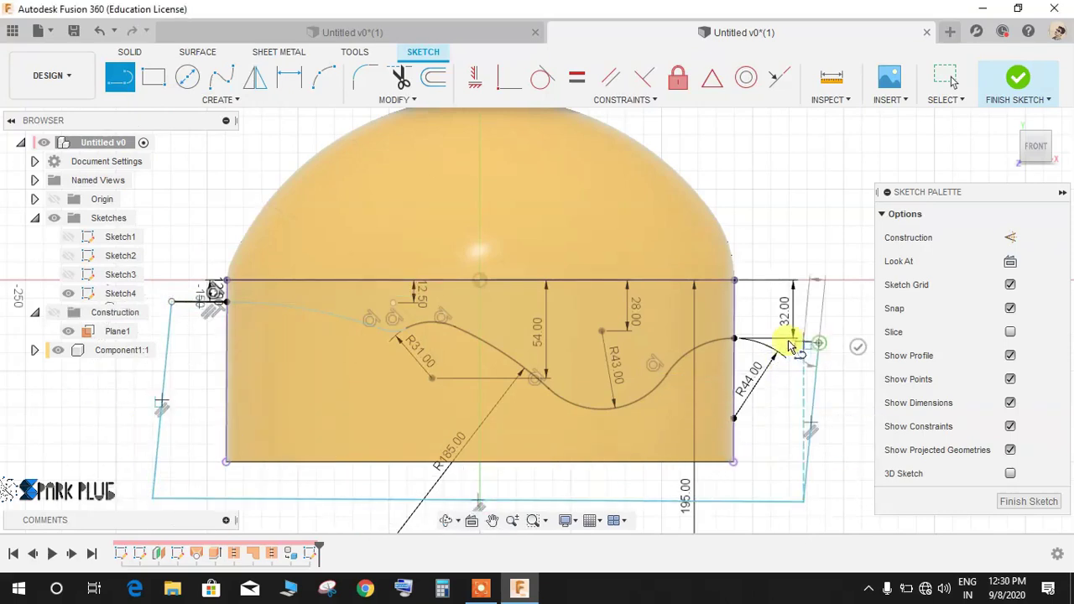
click(734, 339)
key(Escape)
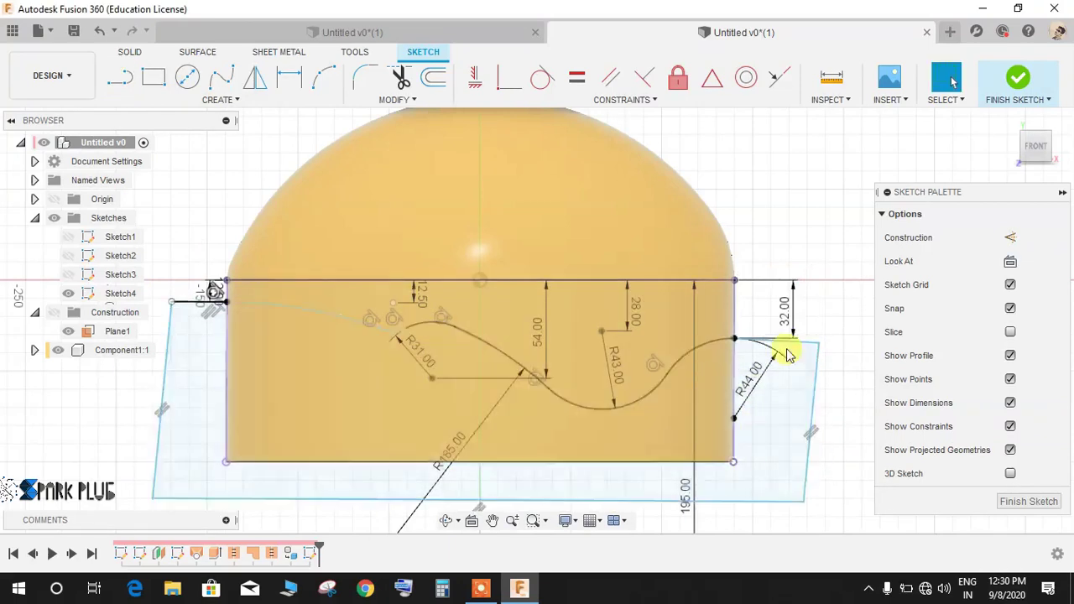
click(1001, 104)
Step: Extrude the closed profile symmetrically by 260 mm as a cut through the lower part of the domed body
shift+middle_drag(558, 313, 655, 394)
scroll(653, 388, down, 3)
click(130, 51)
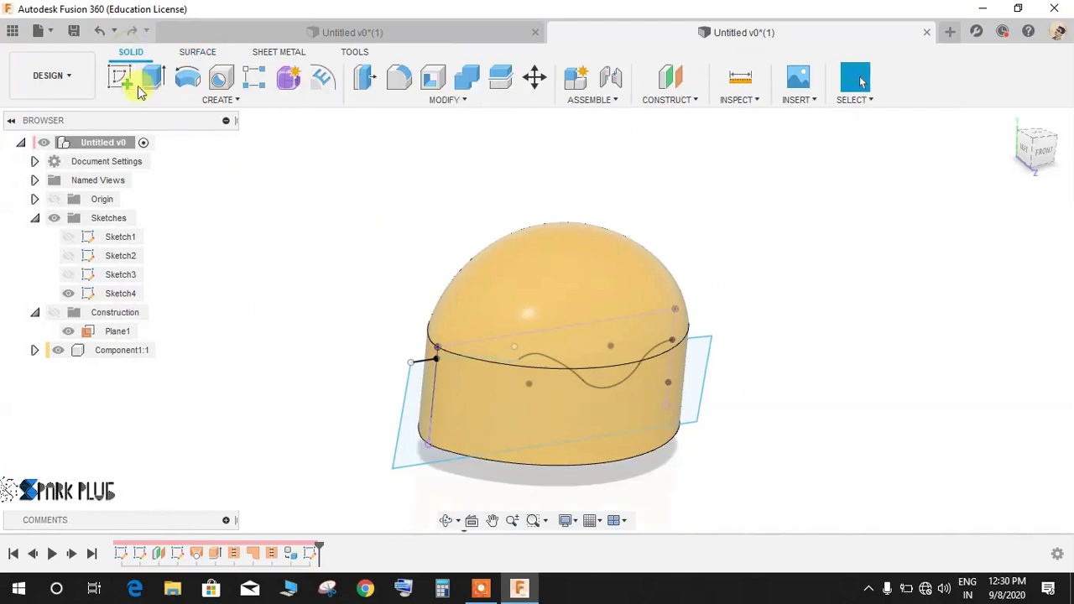
click(152, 81)
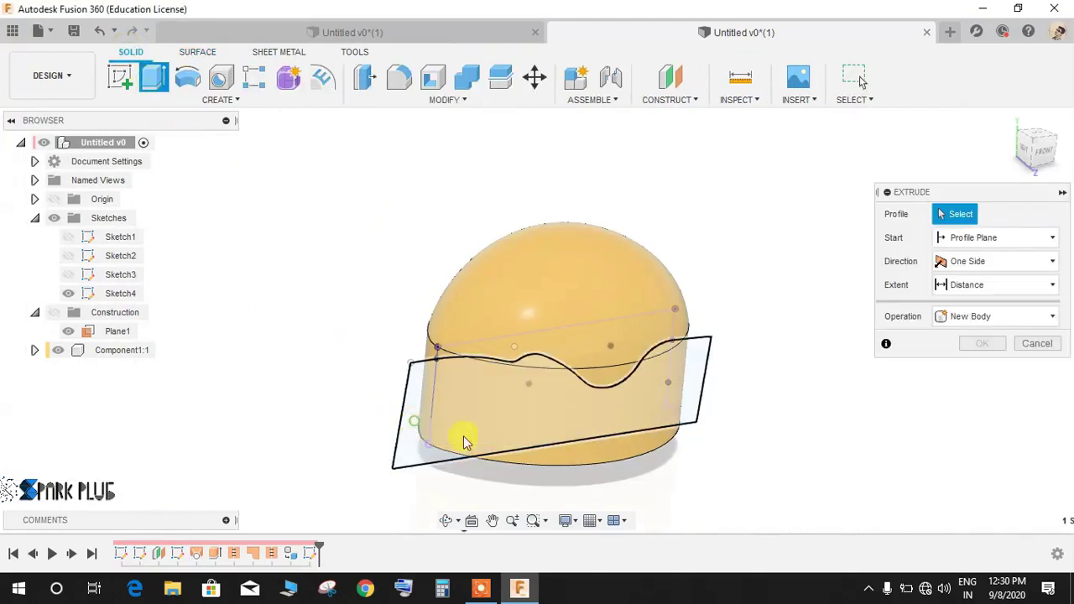
click(414, 424)
drag(561, 397, 683, 501)
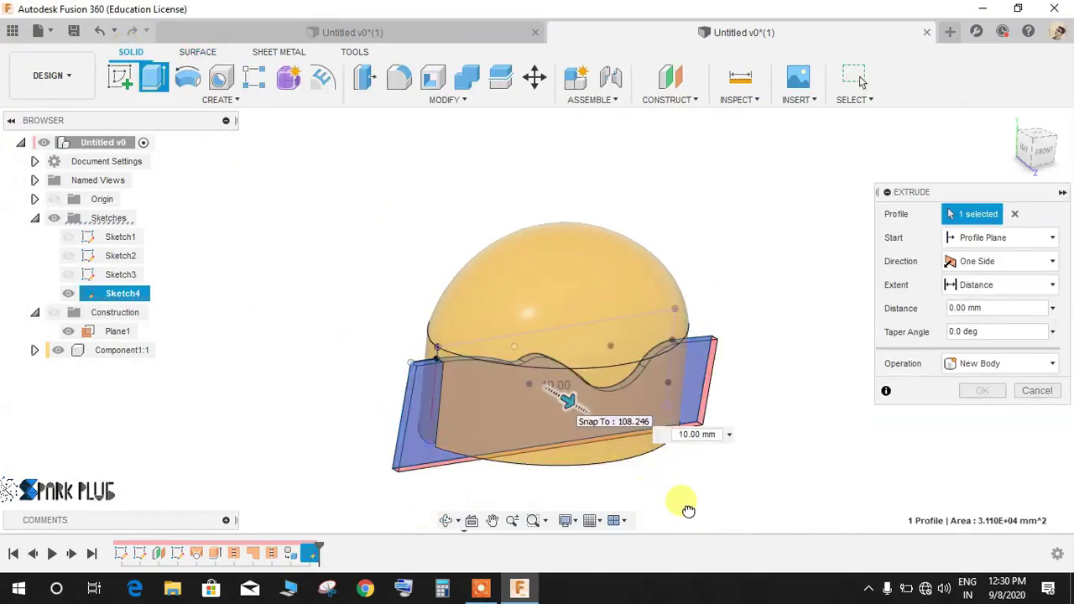
click(998, 261)
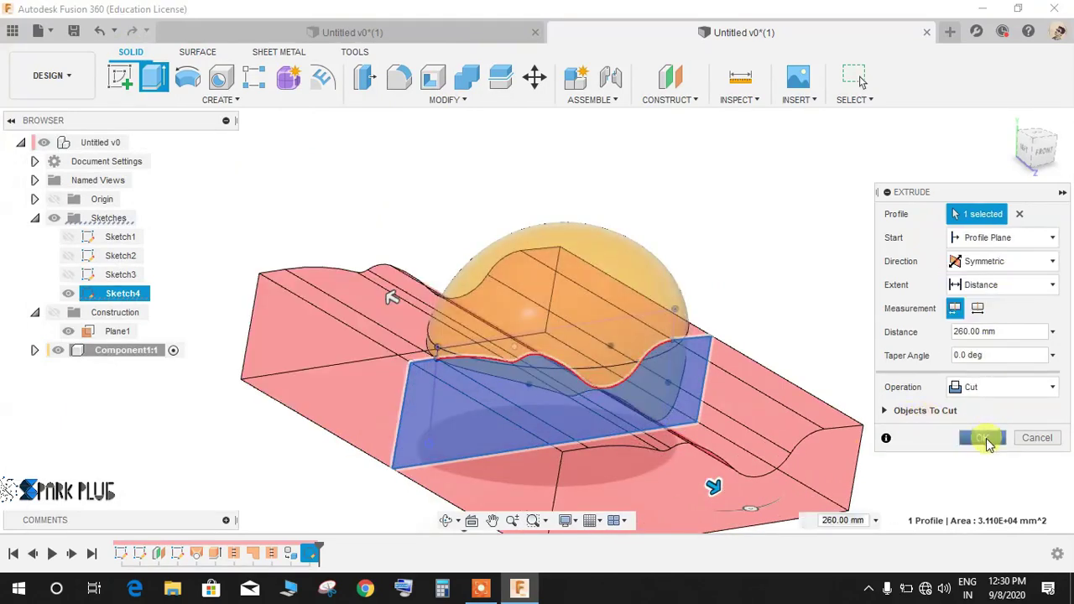
click(988, 443)
Step: Shell the body from its wavy underside faces with a 15 mm inside thickness, keeping tangent chain selection on
shift+middle_drag(663, 335, 638, 201)
click(434, 100)
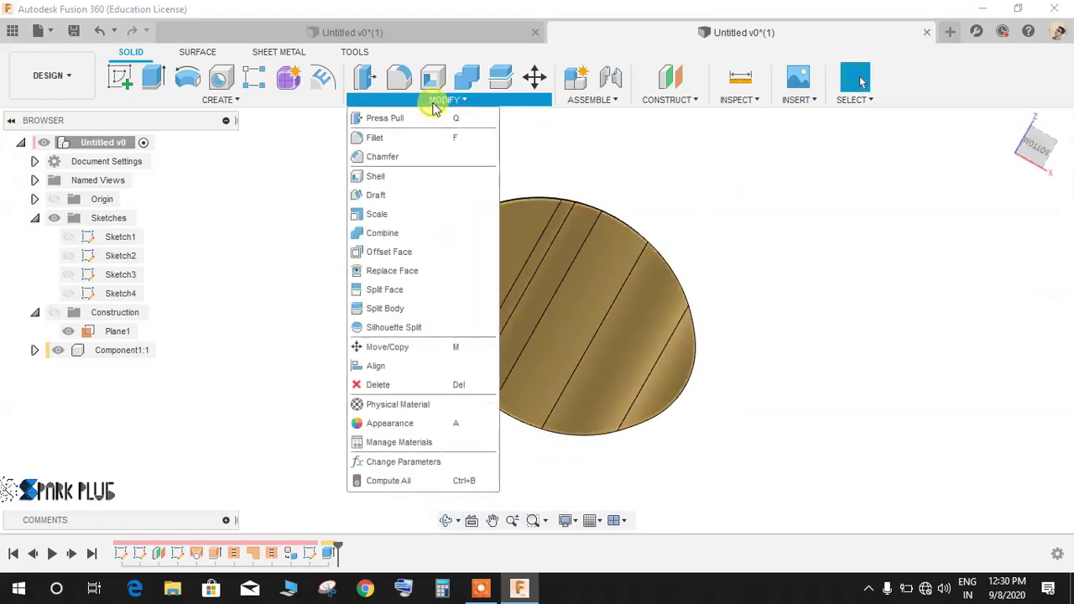
click(391, 176)
middle_drag(705, 120, 684, 135)
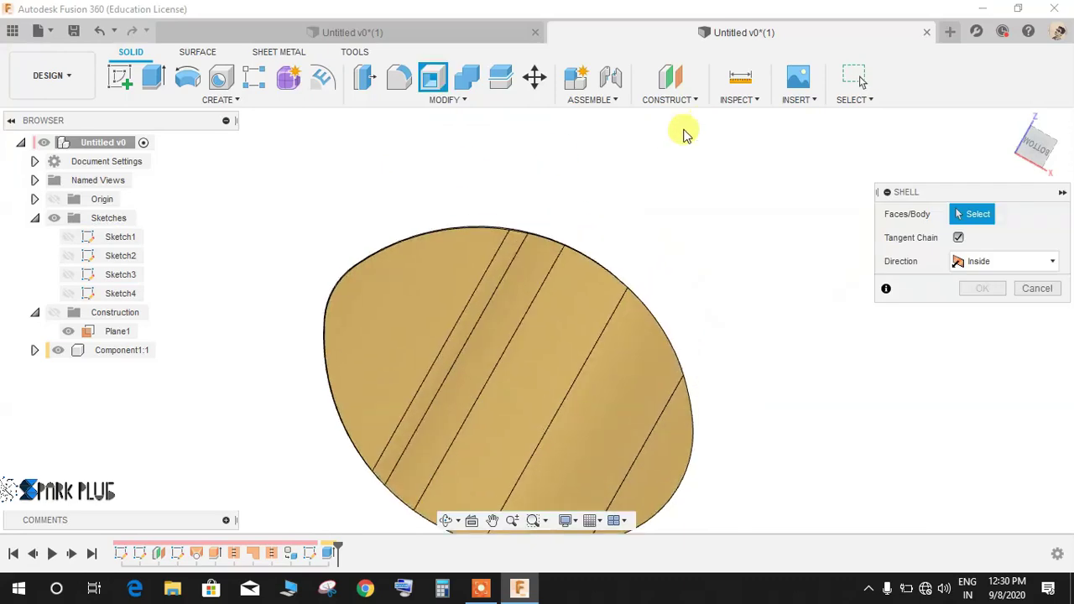
click(444, 288)
shift+middle_drag(482, 180, 445, 275)
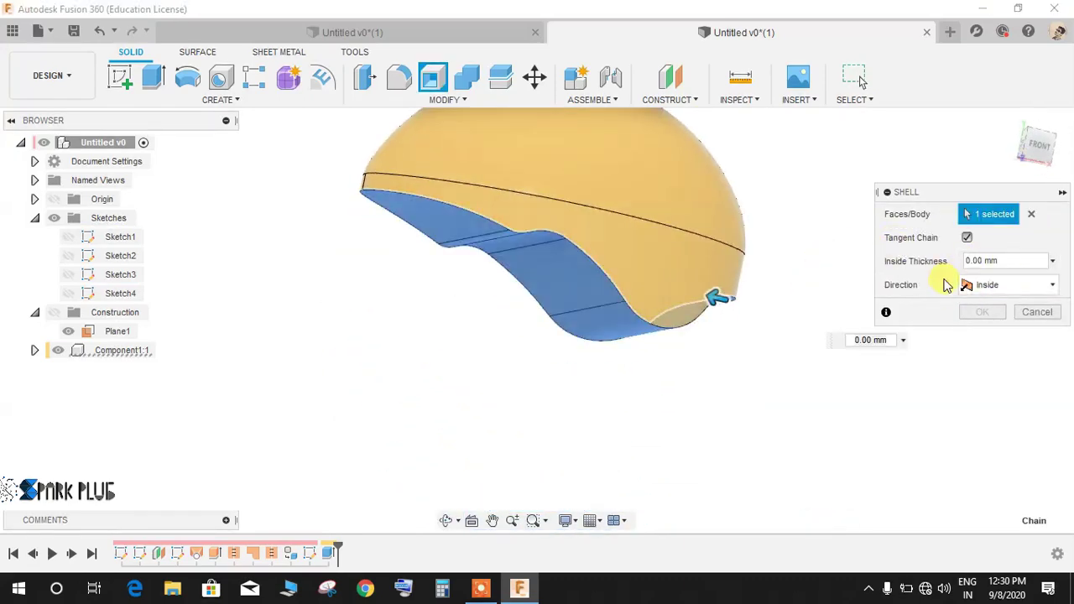
text(5)
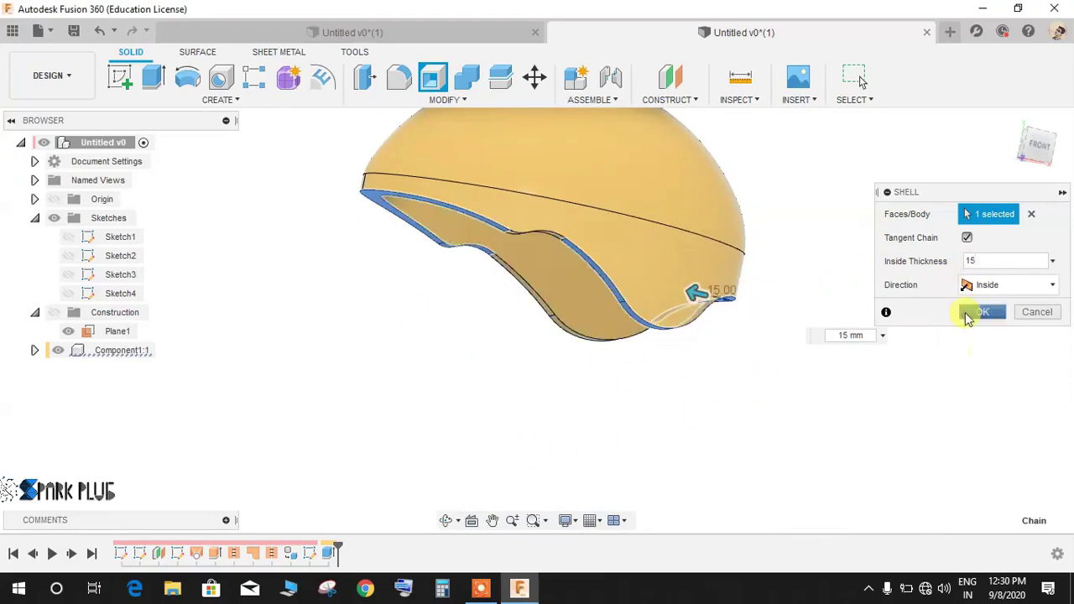
click(975, 312)
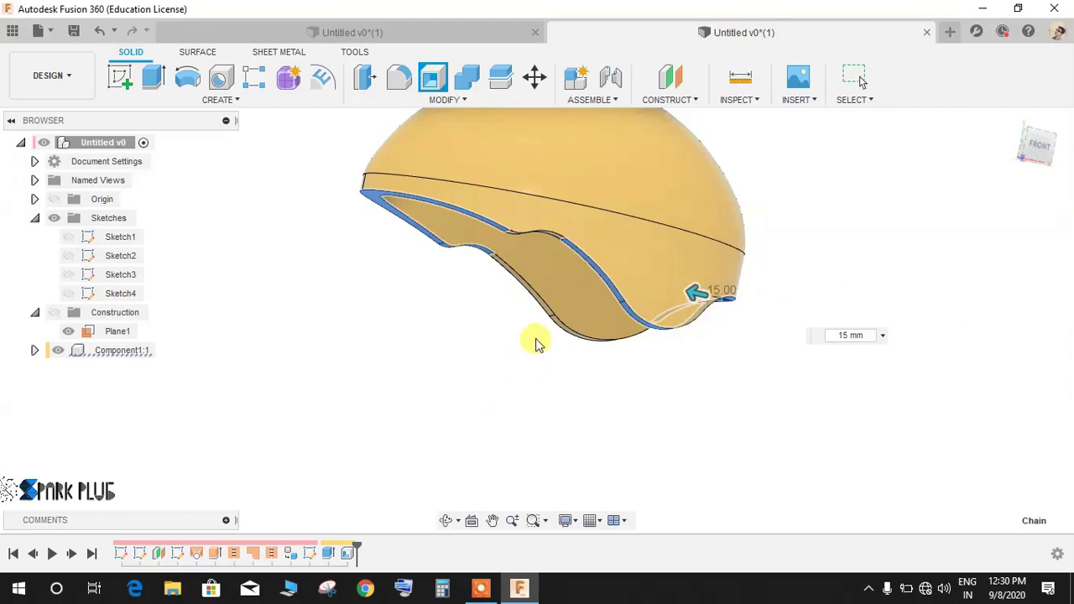
Step: Inspect the shelled body's hollow interior, wavy rim and outer surface from several angles
shift+middle_drag(462, 250, 532, 358)
scroll(562, 236, up, 2)
scroll(547, 254, down, 4)
scroll(554, 299, up, 3)
scroll(645, 323, down, 2)
shift+middle_drag(648, 323, 580, 372)
scroll(617, 225, up, 2)
scroll(616, 224, down, 4)
scroll(638, 259, up, 2)
scroll(616, 259, down, 1)
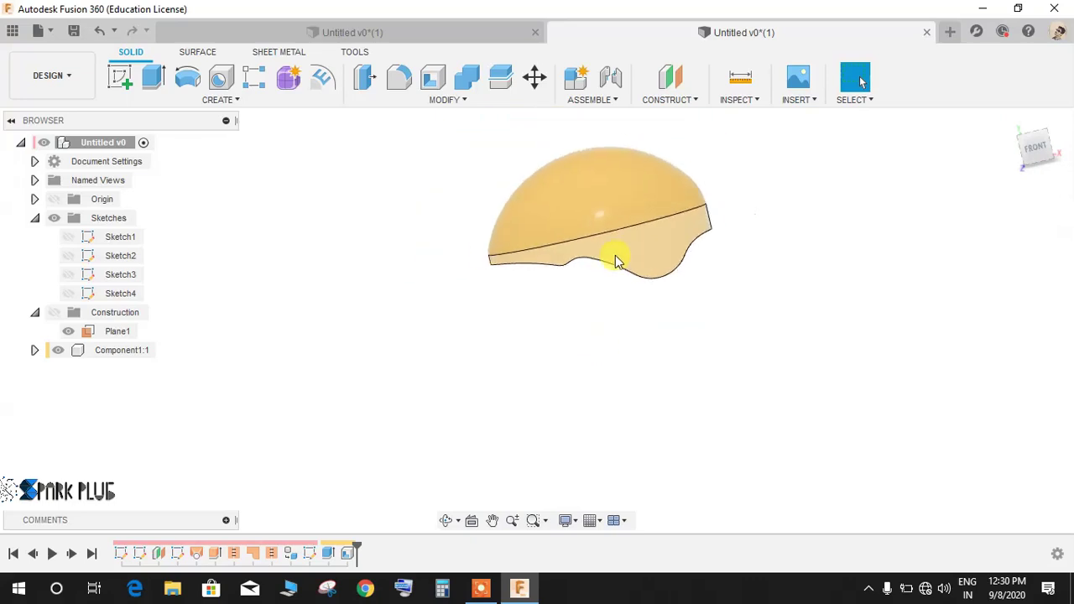
Step: Start a sketch on the front plane and draw a circle about 30 mm in diameter, below and right of the origin
click(119, 77)
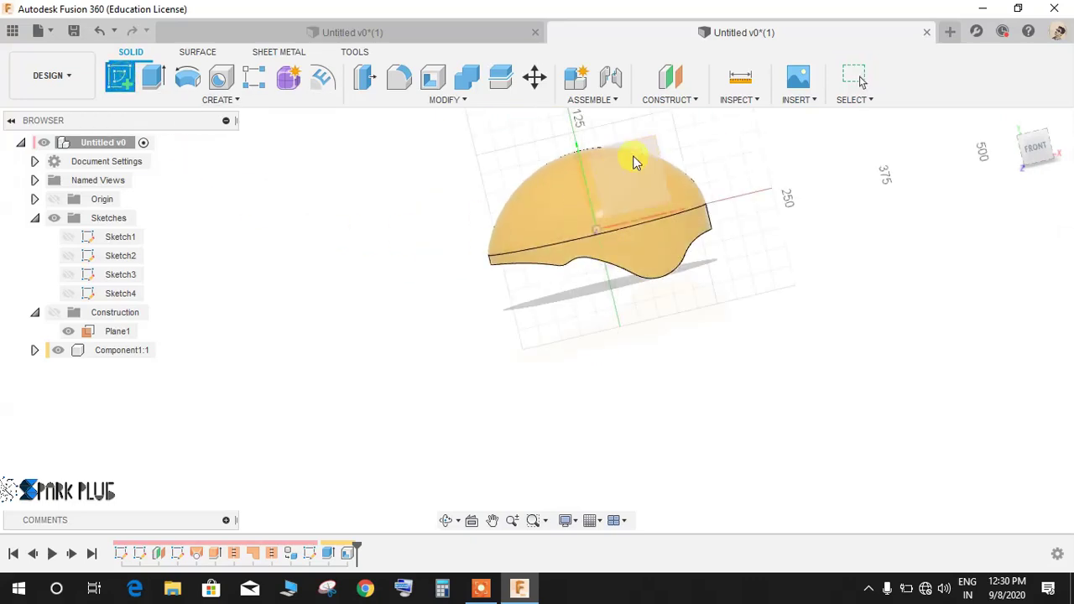
click(655, 145)
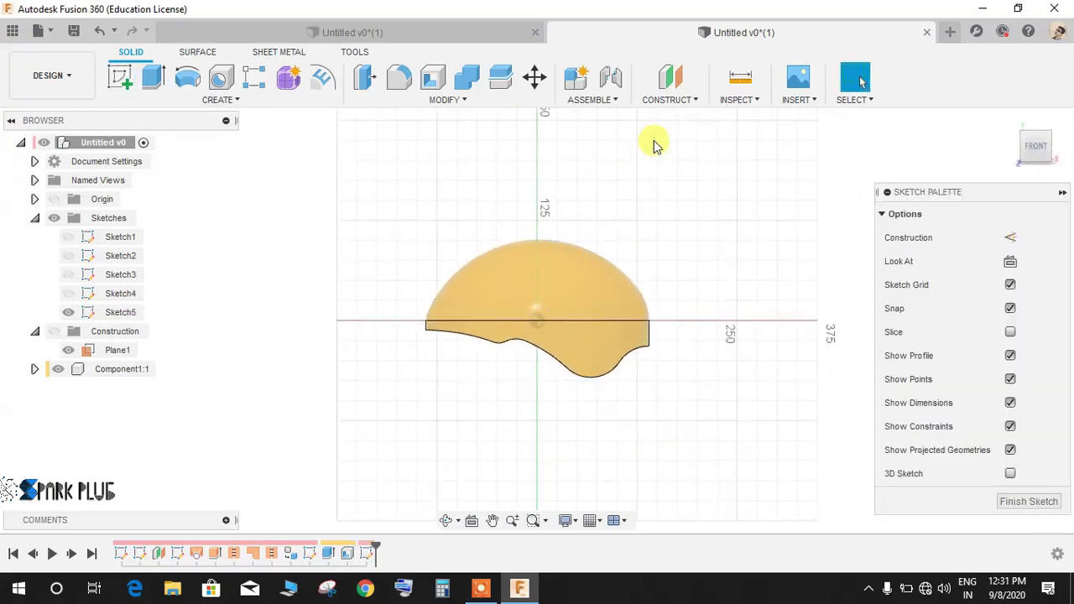
key(super+space)
scroll(590, 354, down, 2)
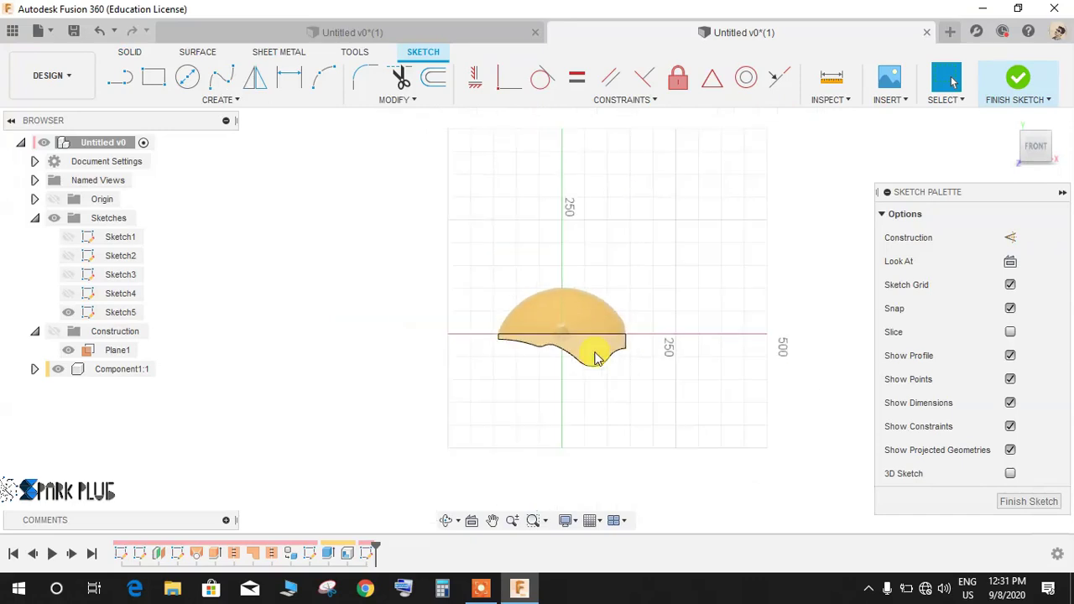
scroll(593, 355, up, 5)
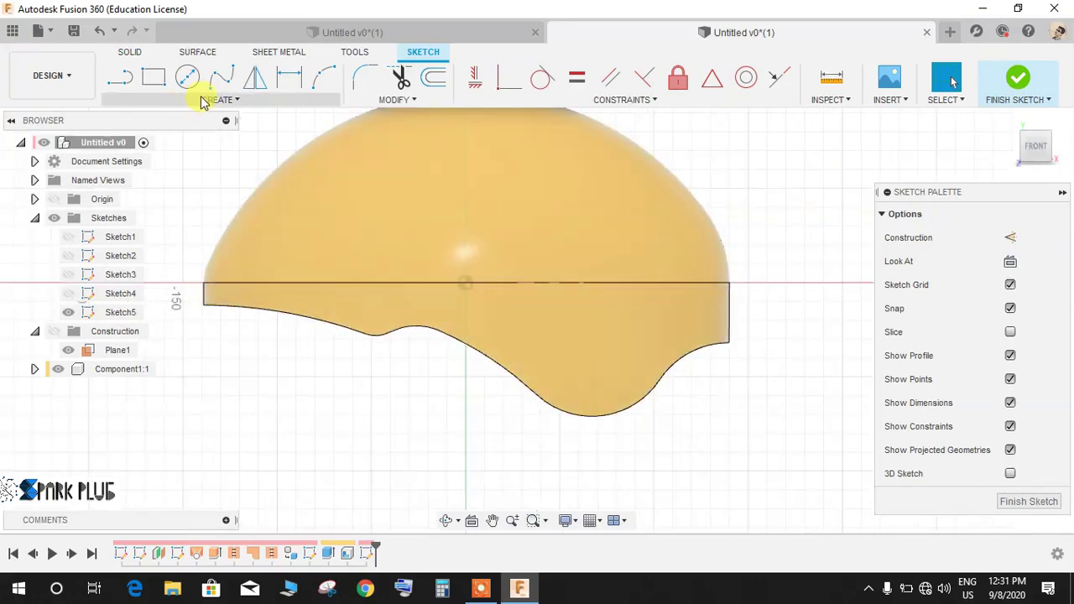
click(206, 100)
click(187, 77)
click(558, 324)
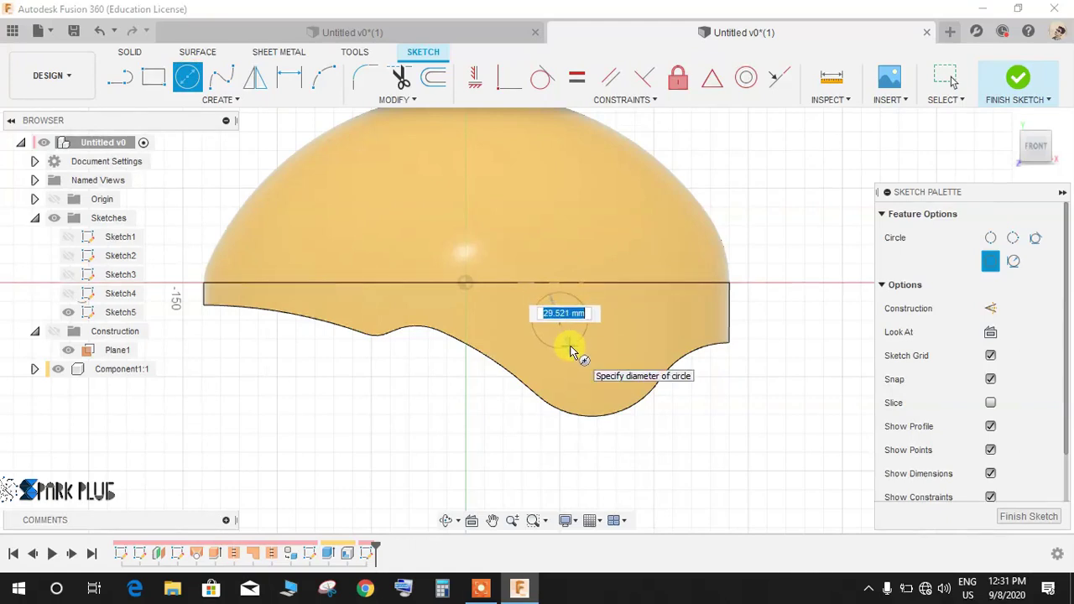
click(571, 351)
key(Escape)
Step: Dimension the circle with a 26 mm diameter and place its centre 30 mm vertically below the origin
key(d)
click(618, 335)
click(723, 395)
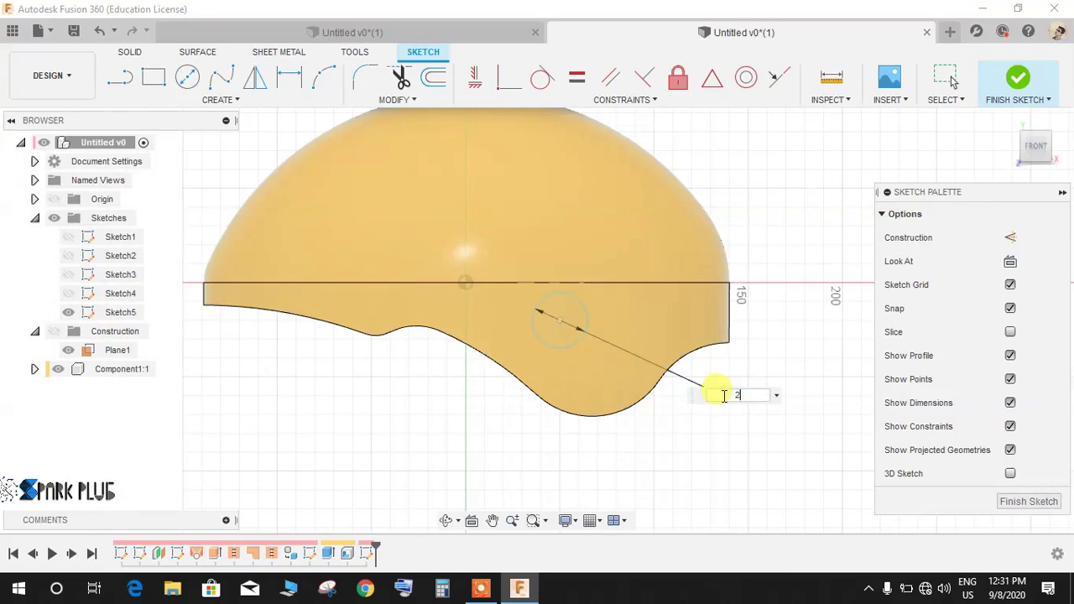
key(Return)
click(466, 285)
click(560, 322)
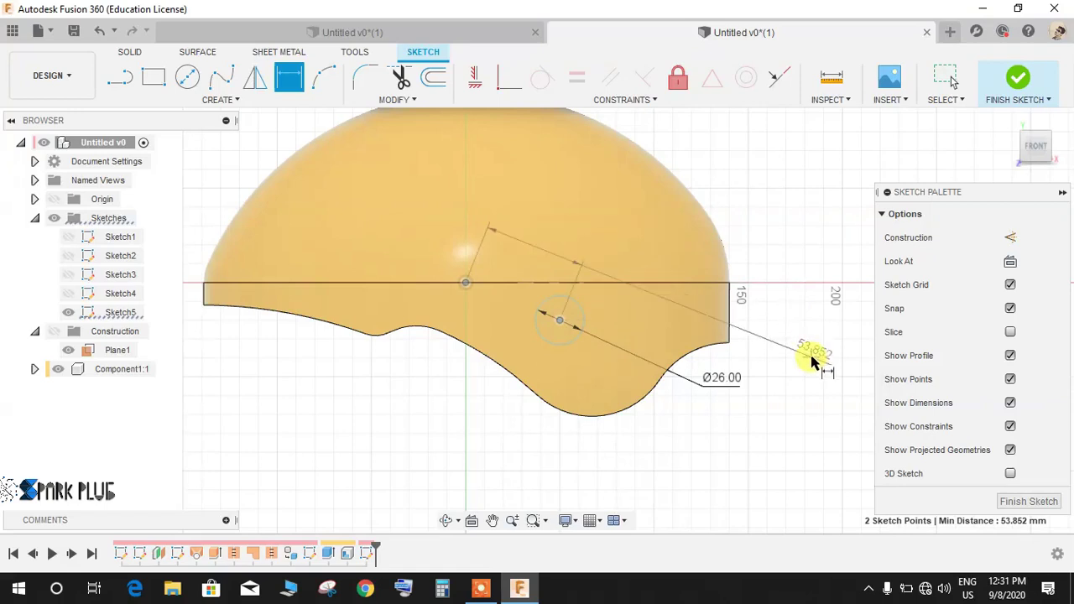
click(809, 298)
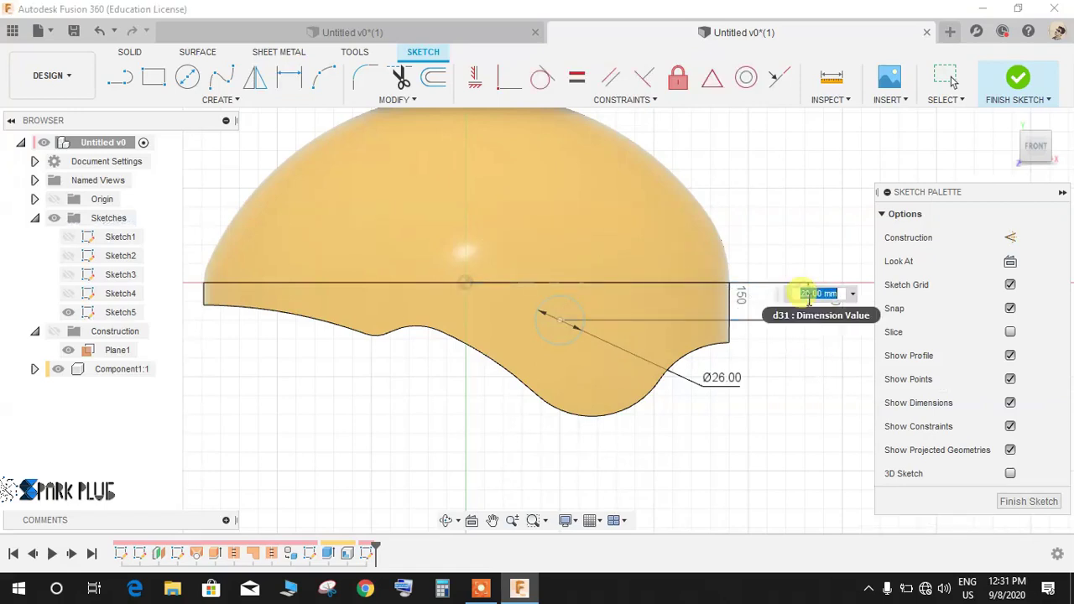
key(Return)
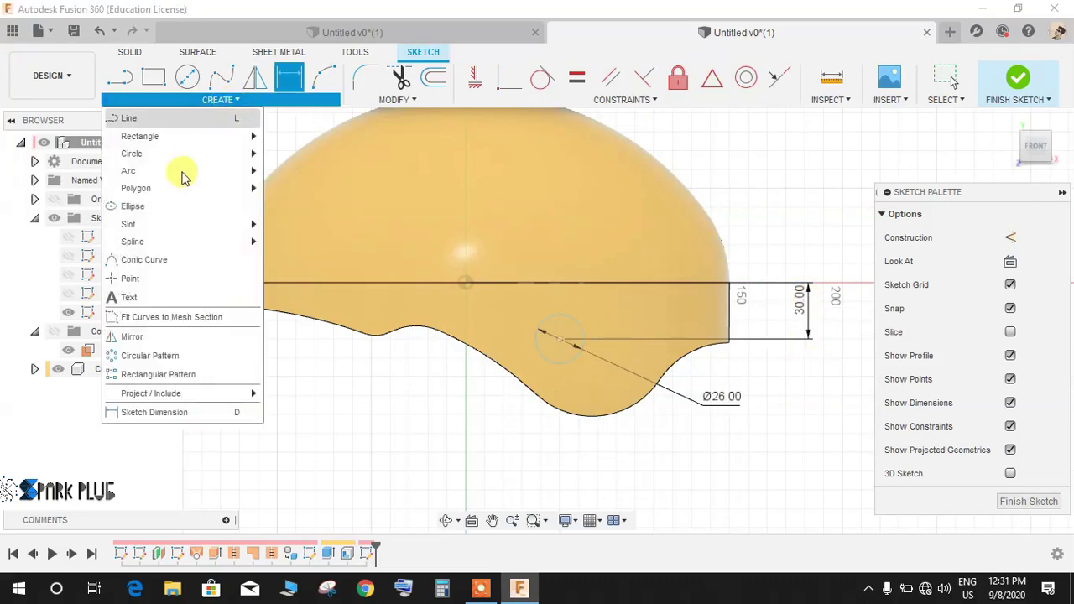
Step: Draw a horizontal center-to-center slot along the horizontal axis across the origin, about 70 mm between centres and about 18 mm wide
mouse_move(194, 158)
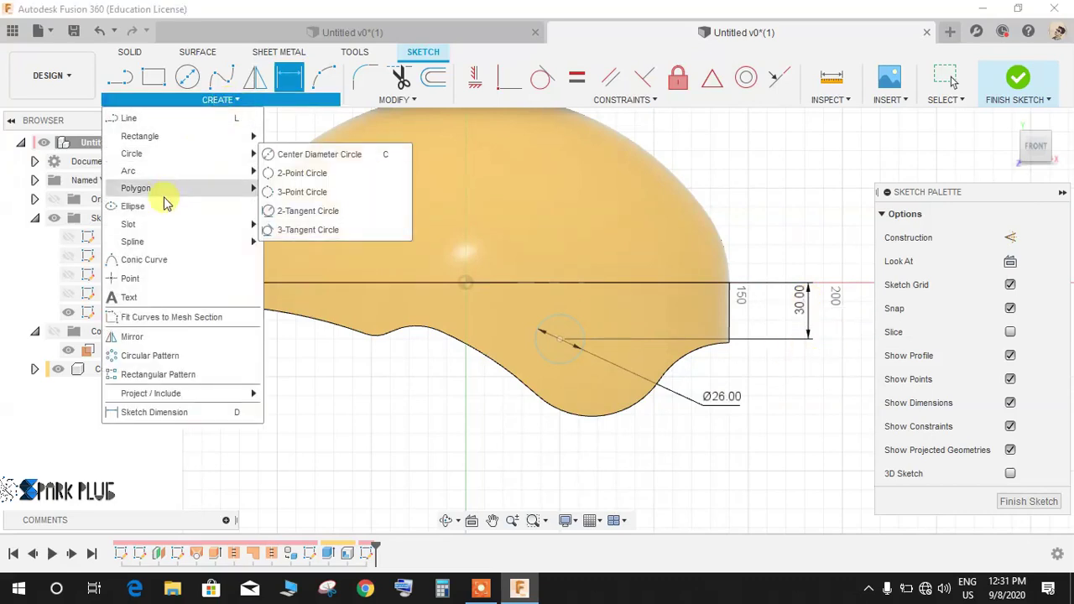
mouse_move(223, 223)
click(311, 225)
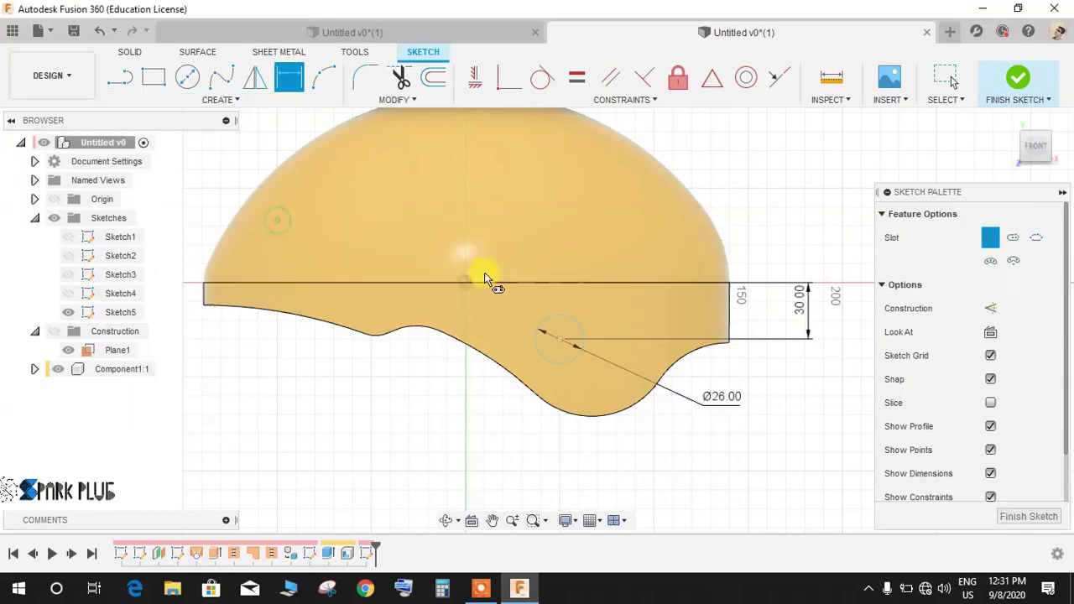
click(389, 283)
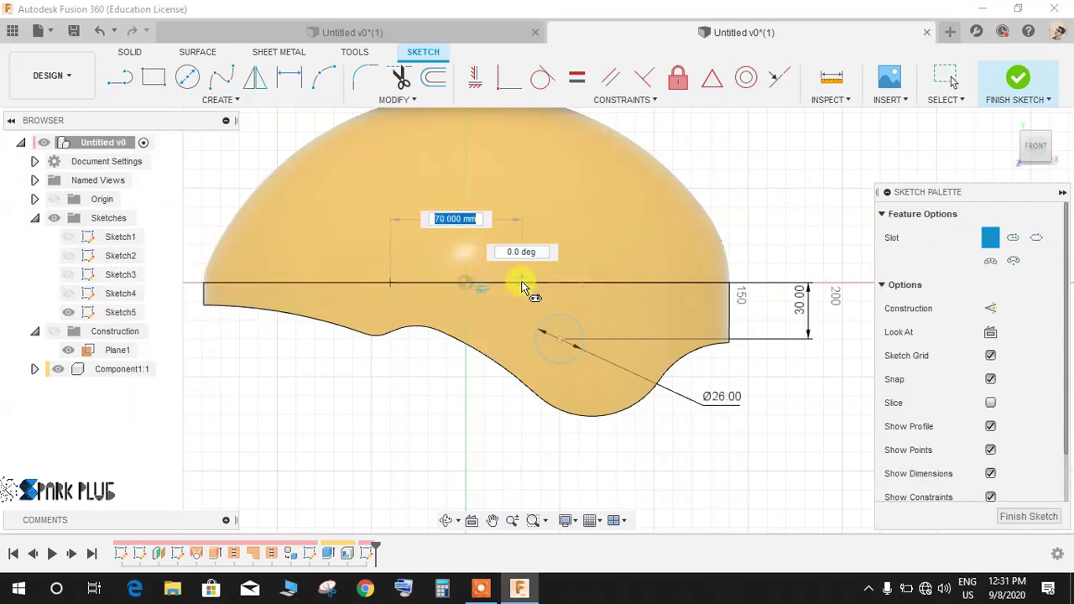
click(523, 284)
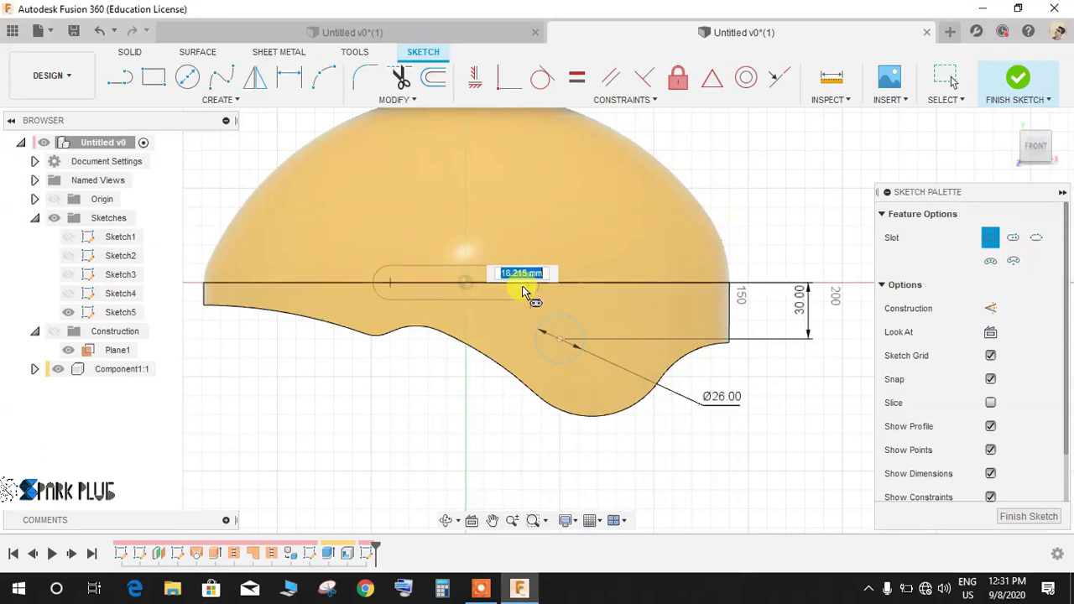
click(512, 285)
scroll(521, 316, up, 3)
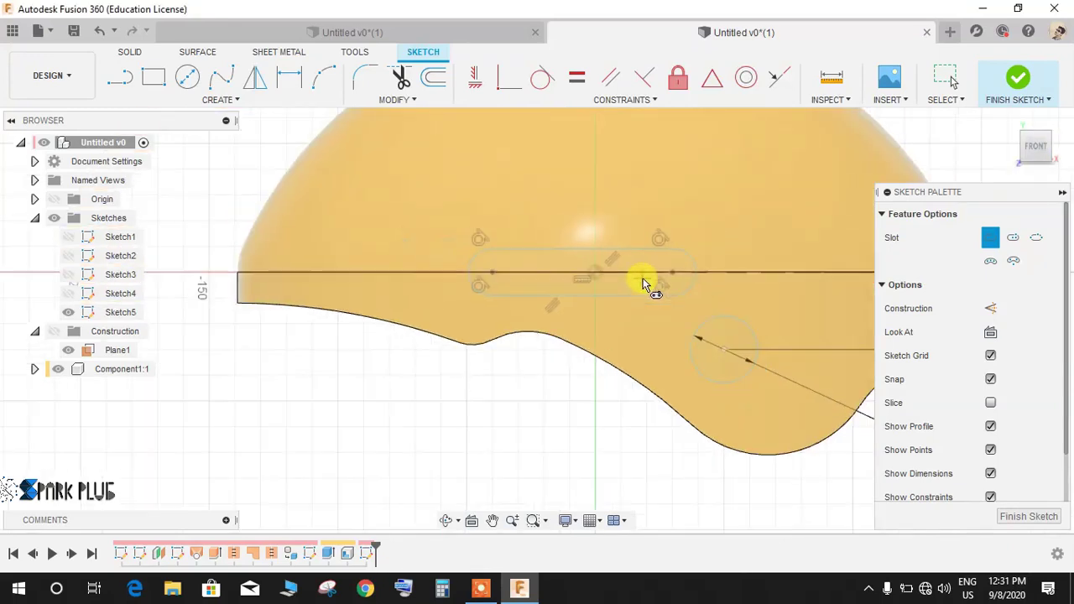
key(Escape)
middle_drag(651, 263, 510, 324)
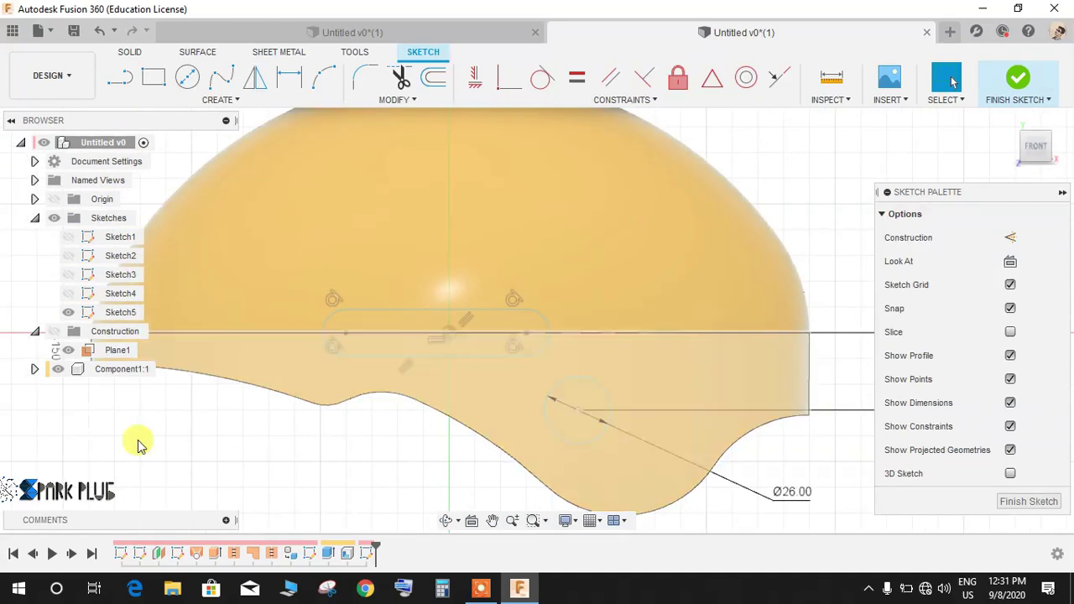
Step: Hide the helmet component and centre the slot on the origin with a MidPoint constraint on its centreline
click(58, 369)
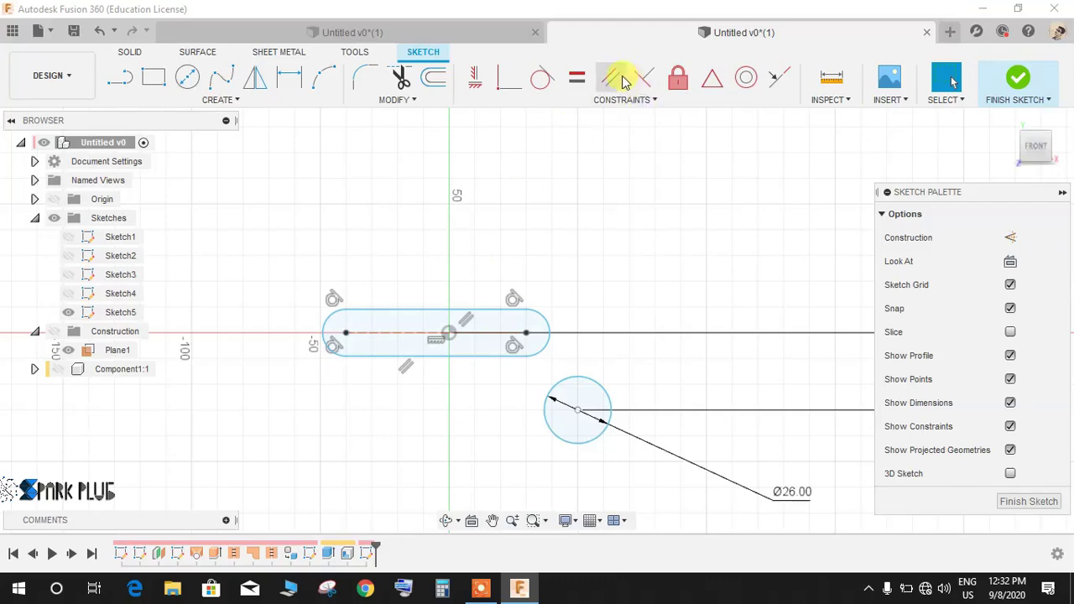
click(635, 101)
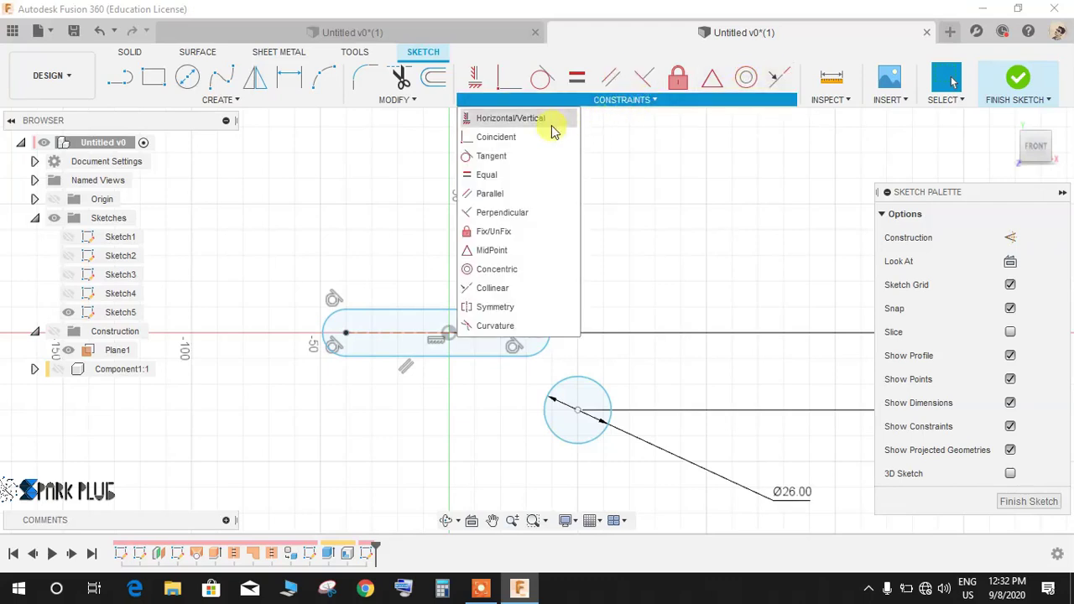
click(480, 250)
click(480, 310)
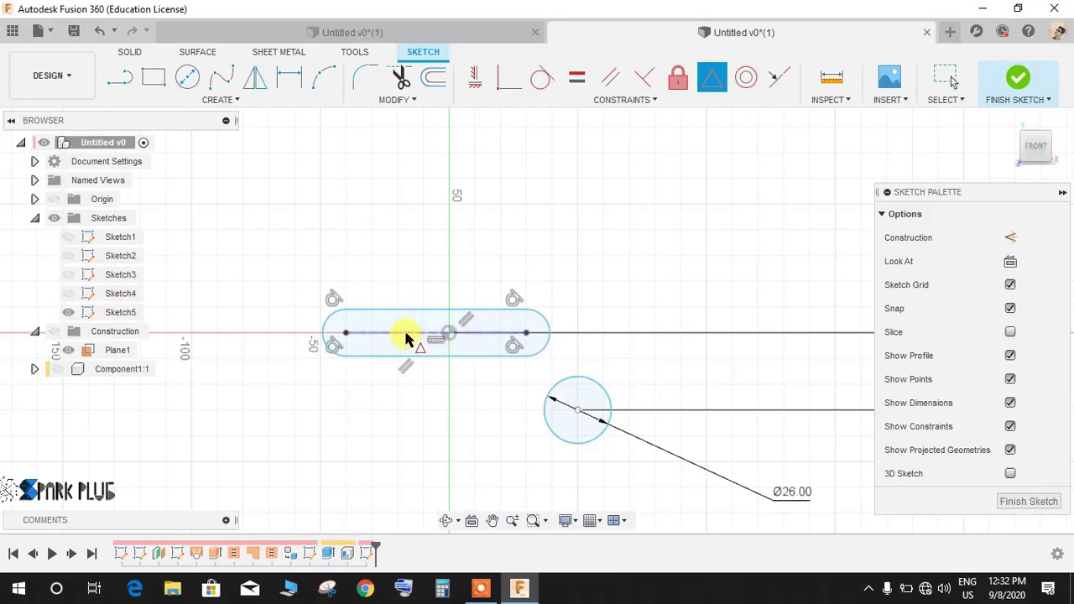
click(405, 336)
click(449, 334)
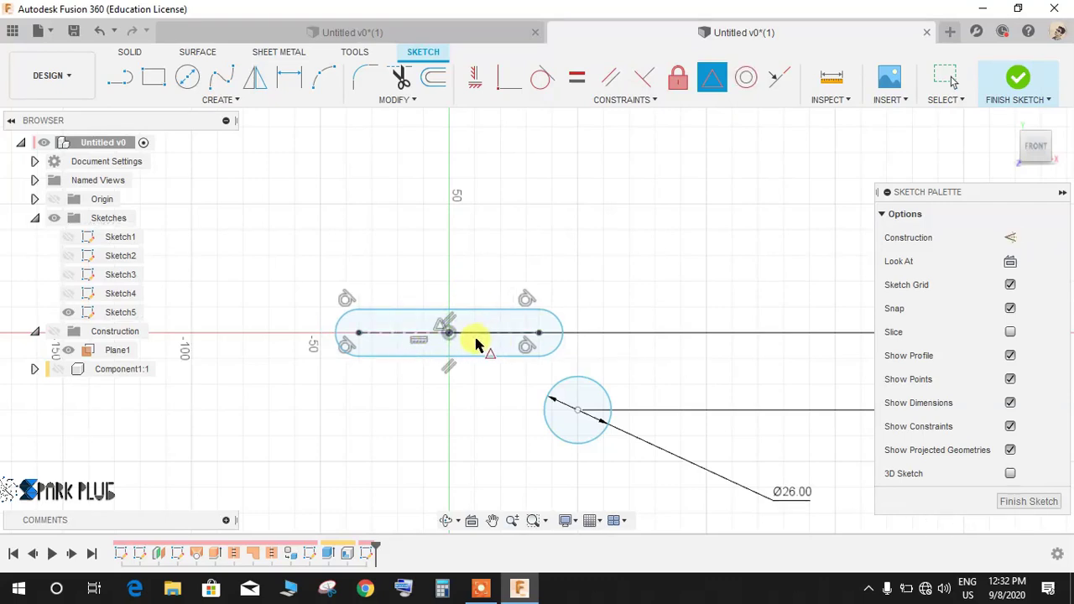
Step: Set the horizontal distance from the origin to the circle's centre to 60 mm
key(d)
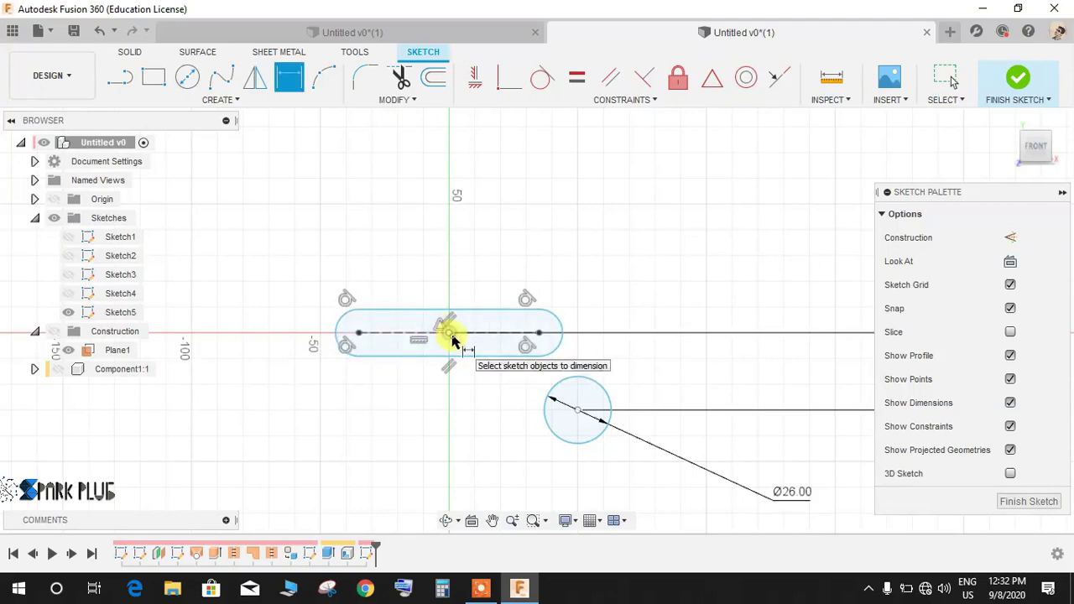
click(576, 410)
click(525, 228)
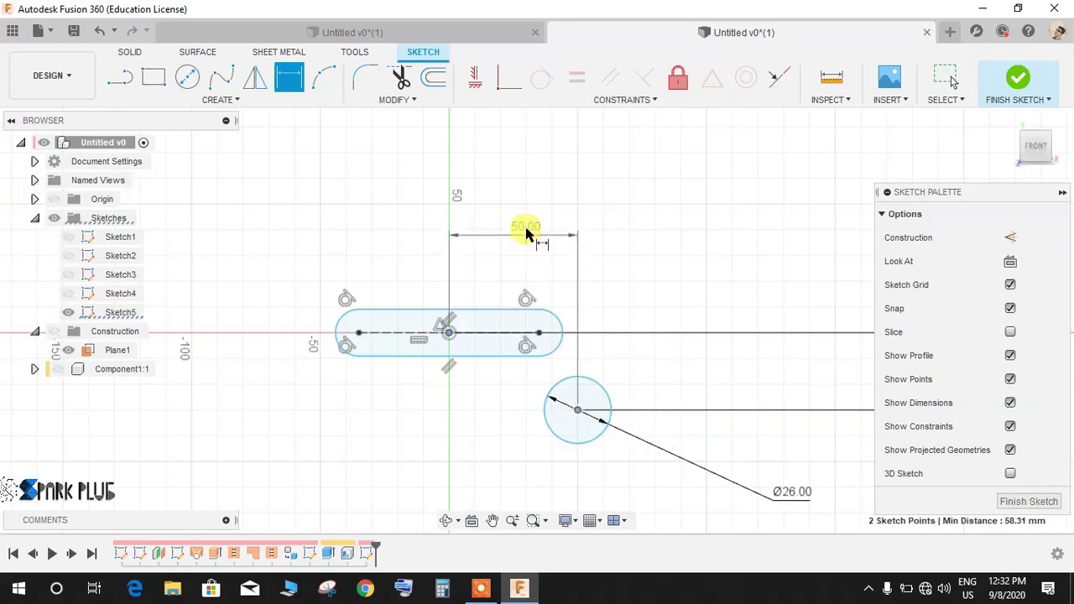
double_click(525, 223)
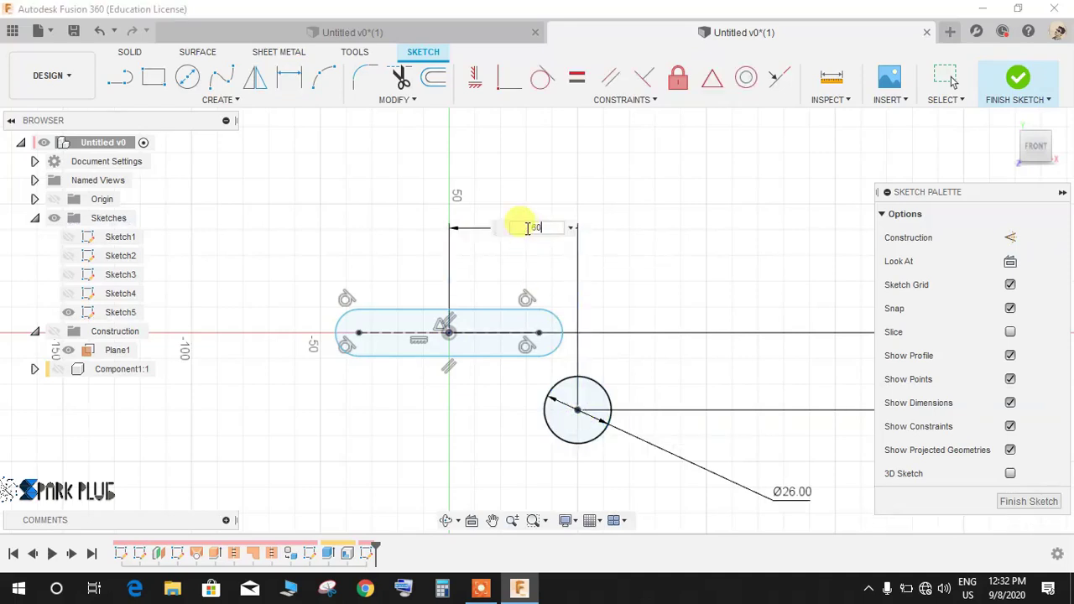
key(Return)
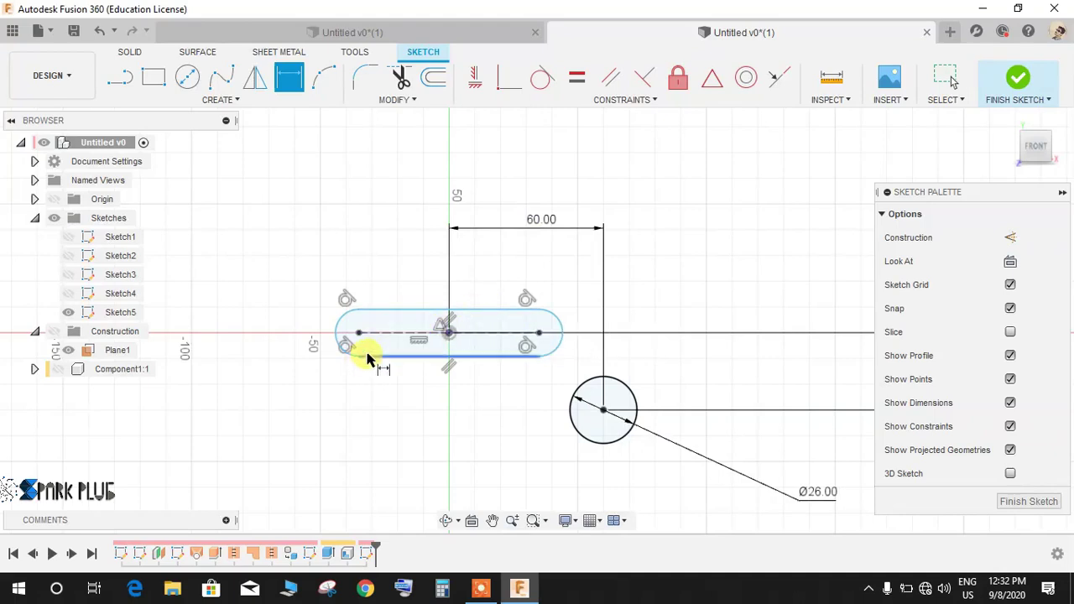
Step: Dimension the slot's width between its two parallel edges as 6 mm
click(375, 359)
click(365, 312)
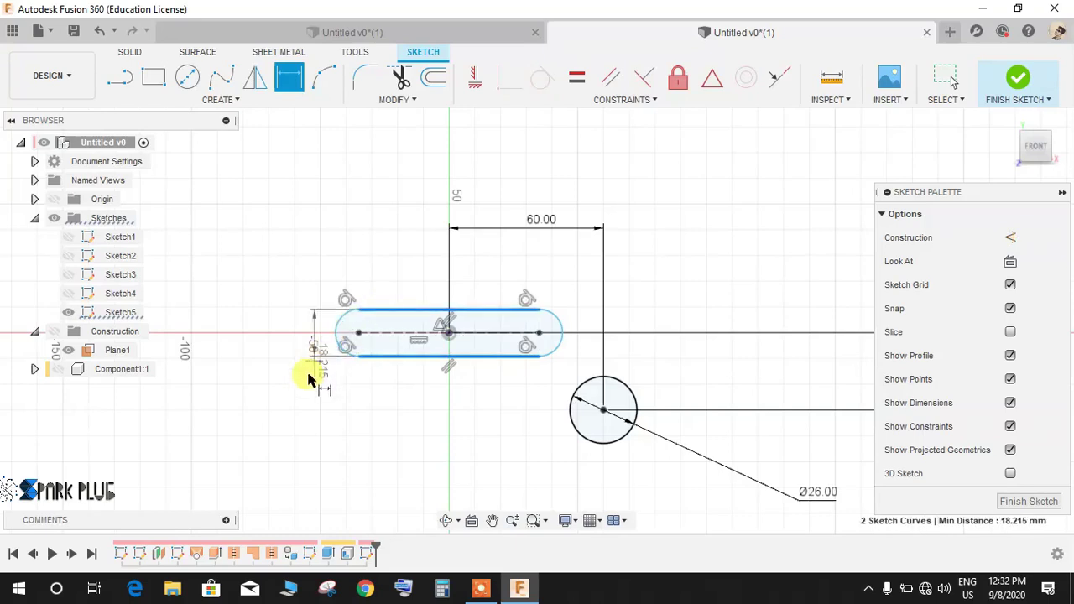
click(286, 430)
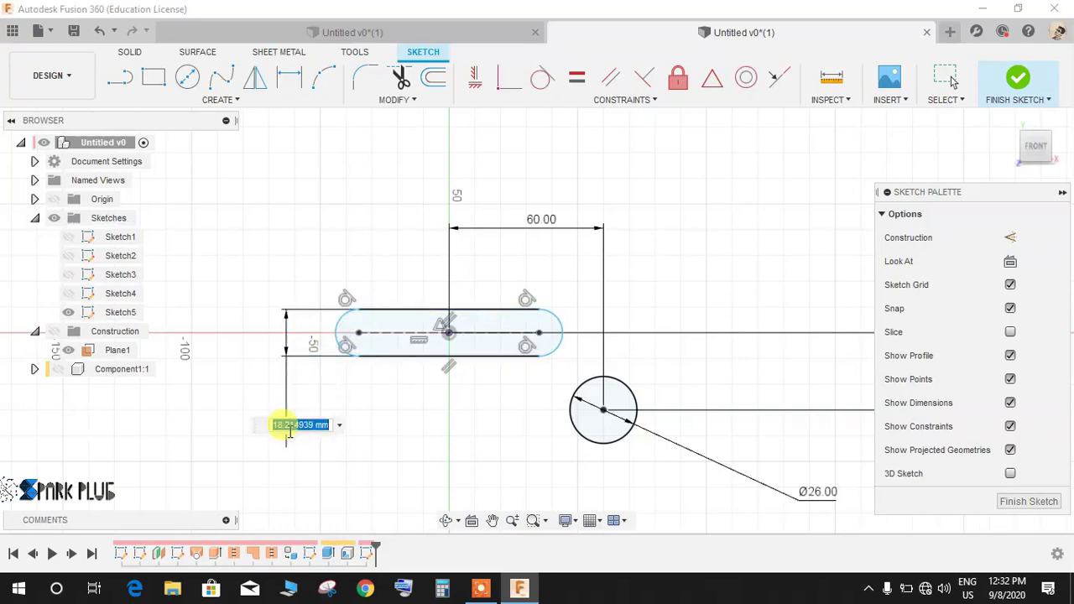
text(6)
key(Return)
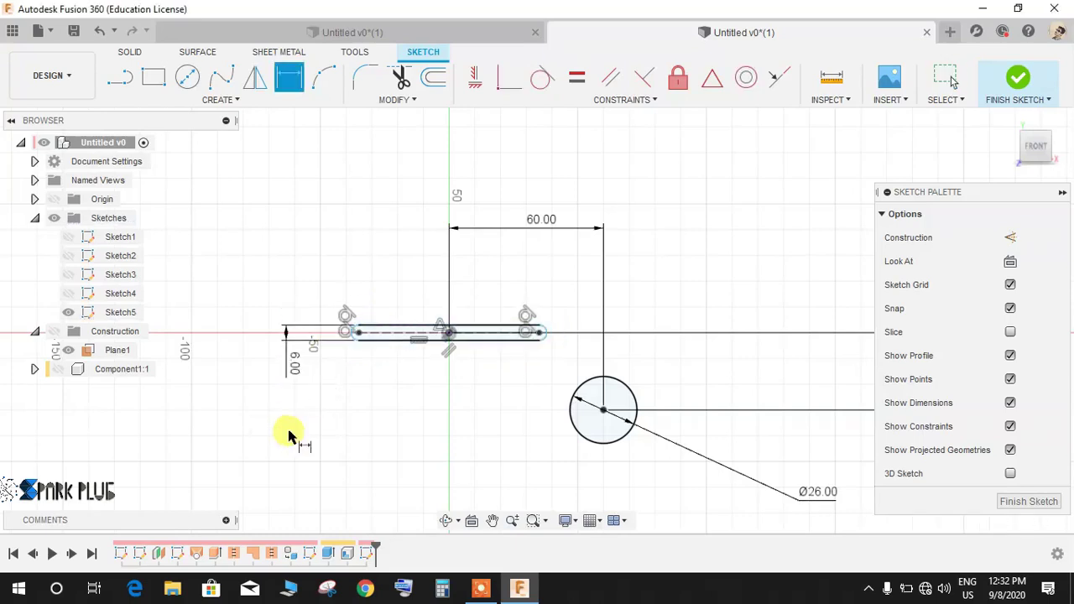
Step: Dimension the distance from the origin to the slot's left arc centre as 16 mm
scroll(441, 314, up, 3)
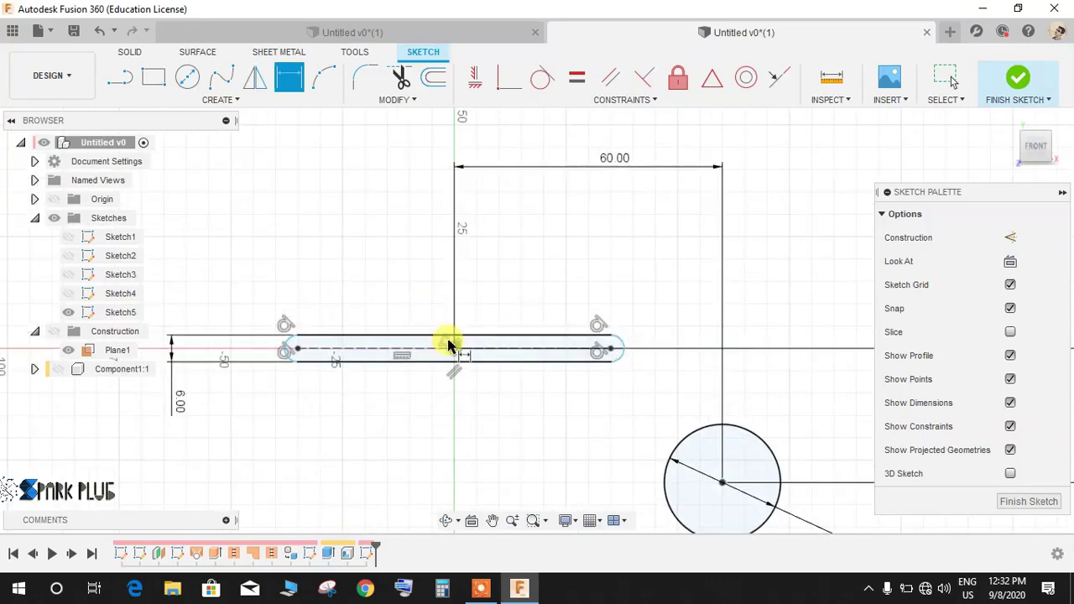
click(454, 349)
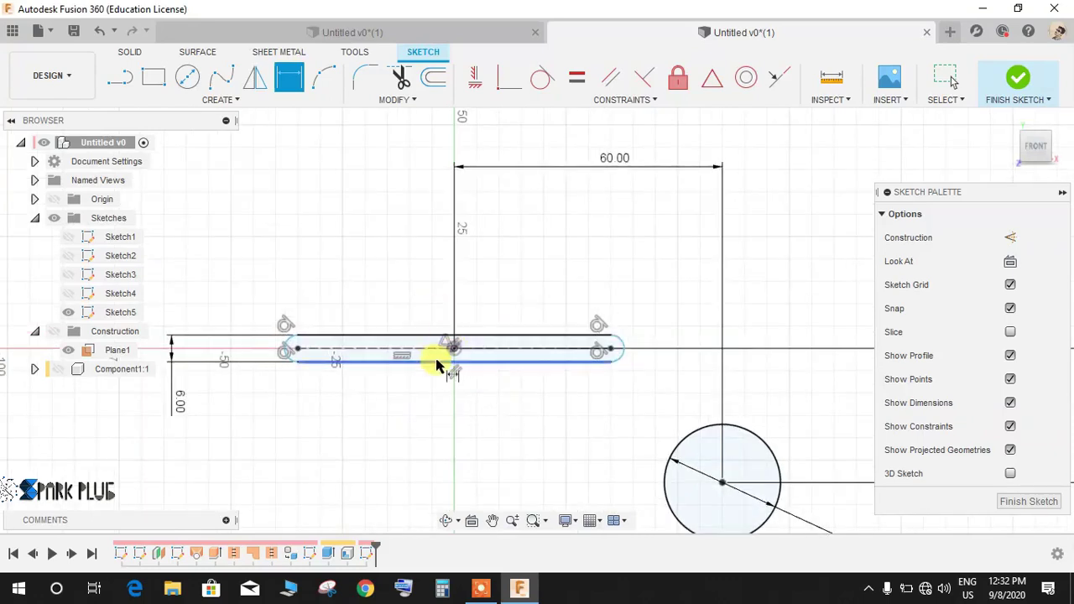
click(299, 350)
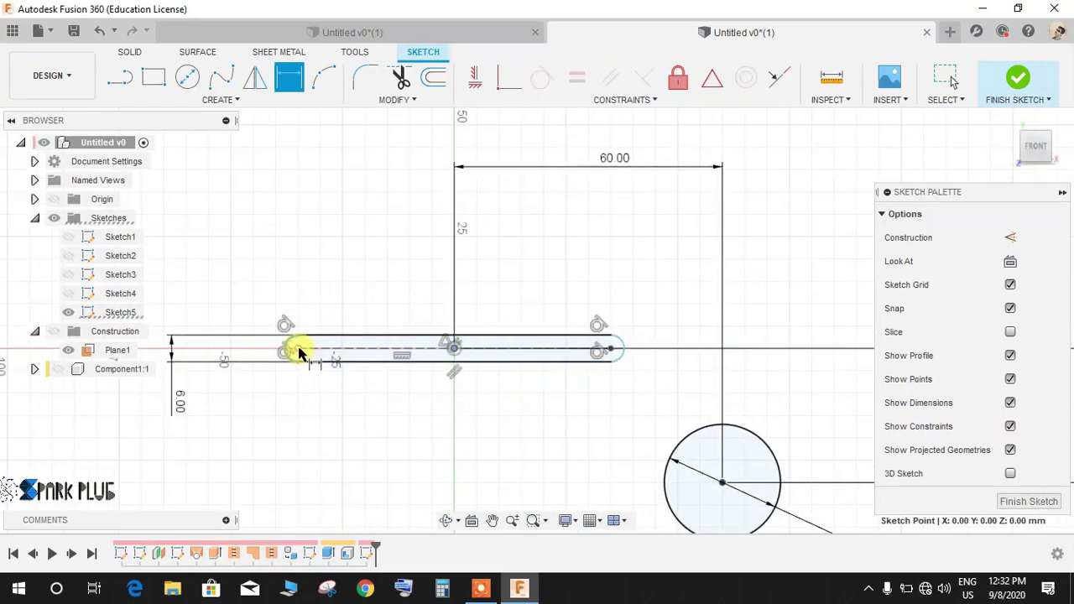
click(365, 417)
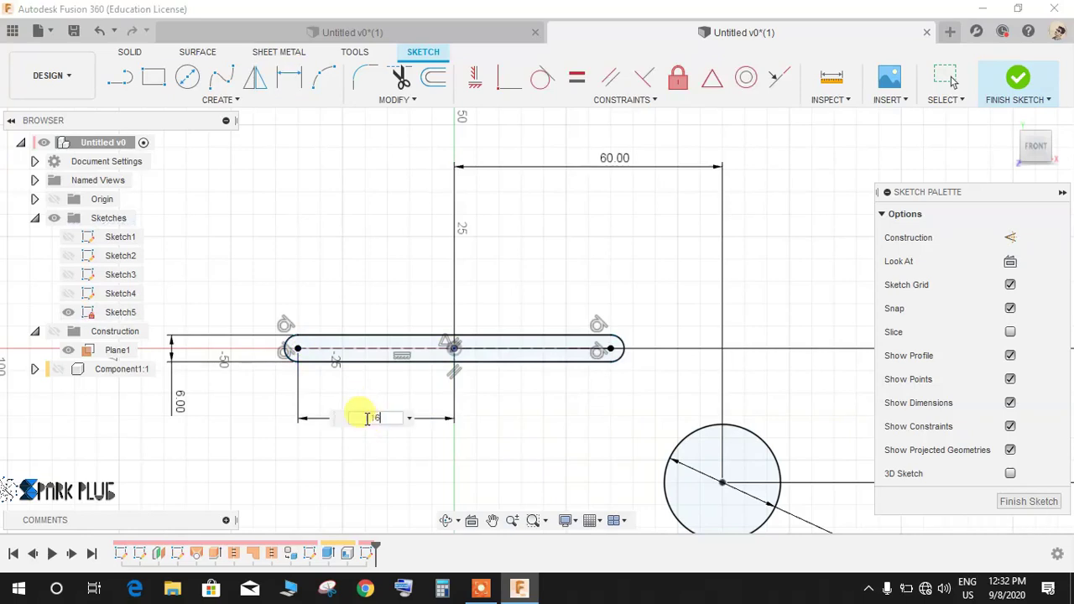
text(16)
key(Return)
Step: Finish the circle and slot sketch and make the helmet component visible again
scroll(366, 417, down, 3)
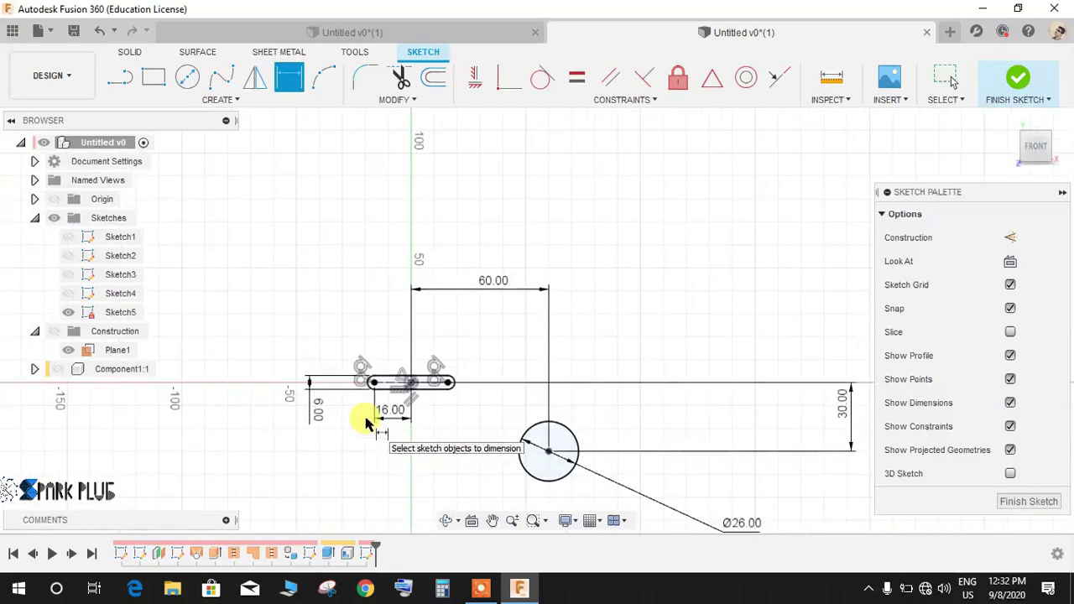
click(1018, 84)
click(58, 370)
scroll(309, 324, down, 3)
shift+middle_drag(403, 338, 425, 351)
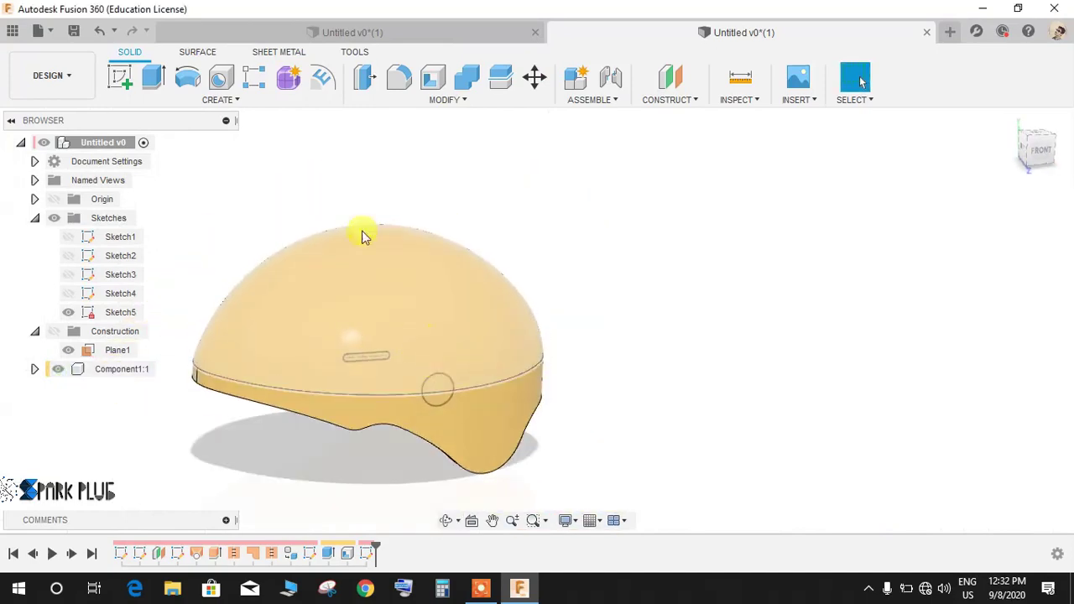
Step: Extrude the circle and slot profiles symmetrically by 270 mm as a cut through the helmet
click(152, 77)
scroll(407, 331, up, 3)
click(471, 425)
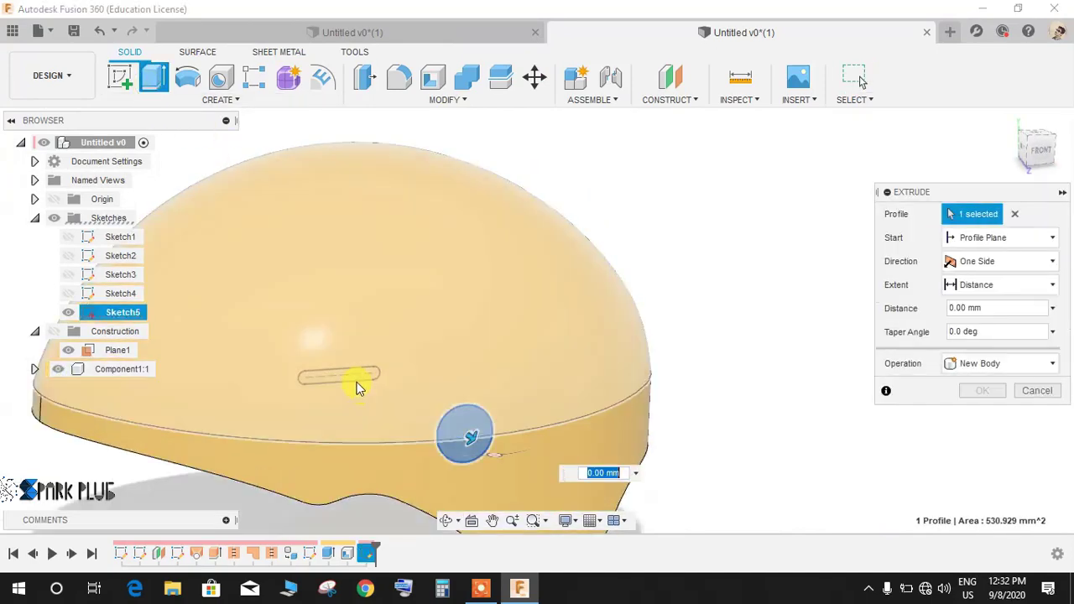
scroll(358, 384, up, 3)
scroll(376, 385, down, 2)
scroll(469, 397, down, 1)
shift+middle_drag(472, 379, 467, 336)
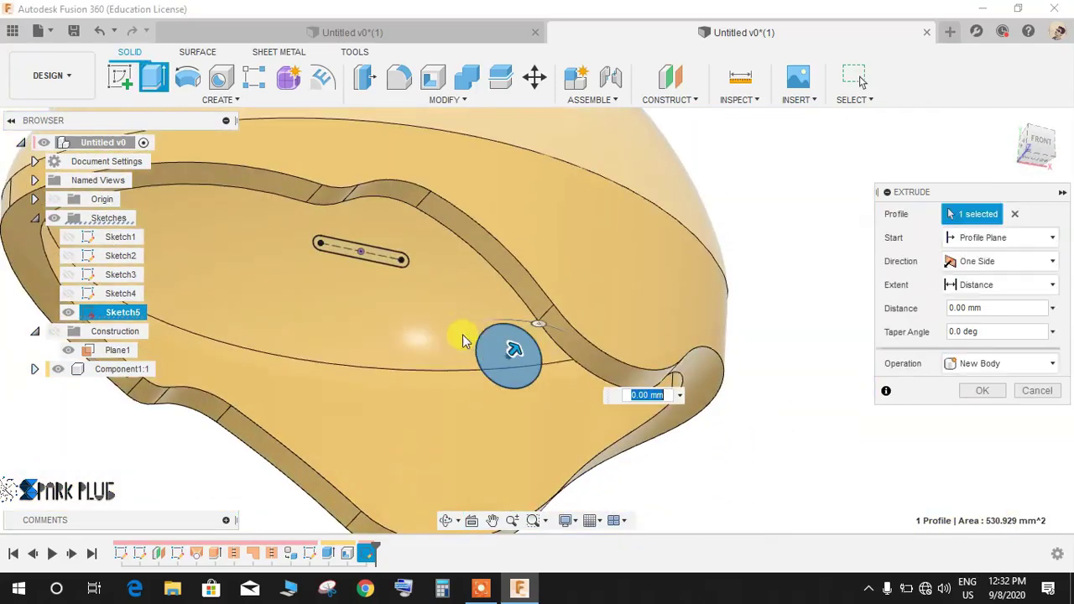
scroll(369, 259, up, 3)
click(375, 264)
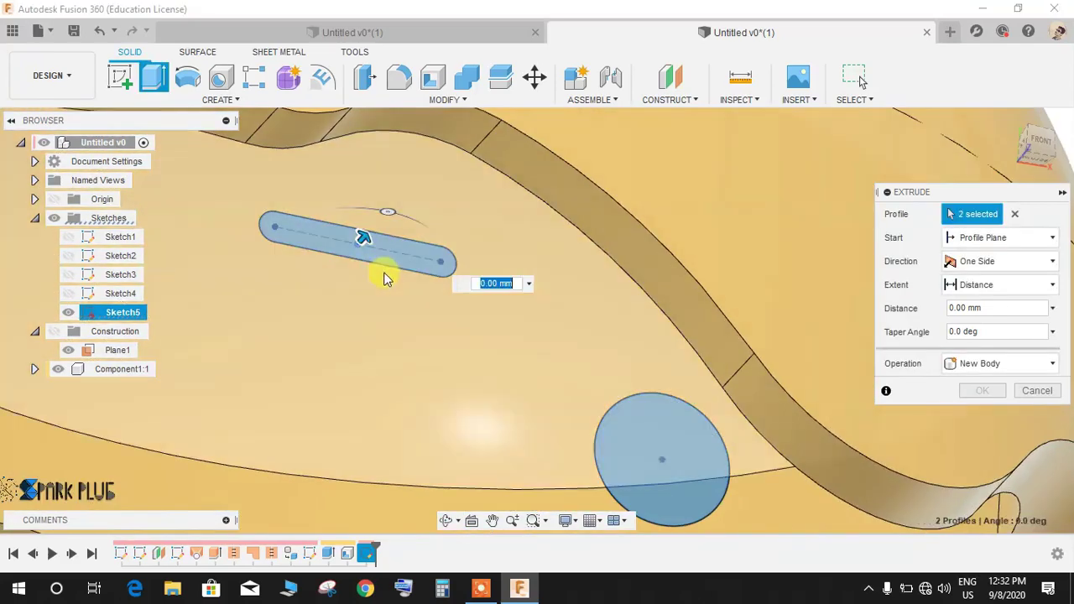
scroll(385, 277, down, 5)
shift+middle_drag(405, 304, 403, 282)
drag(403, 288, 966, 308)
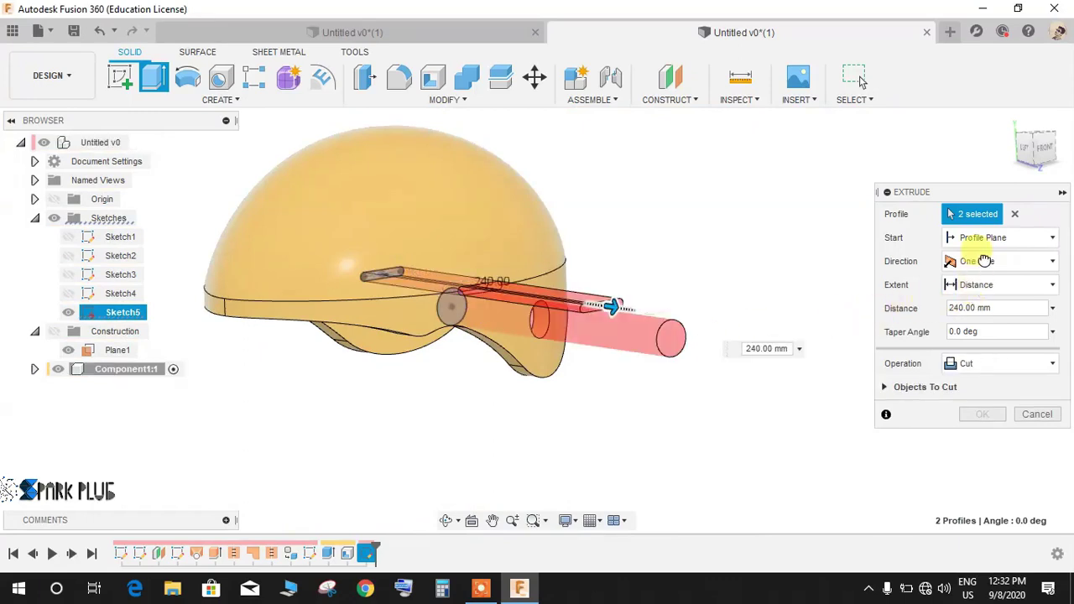
click(985, 261)
click(998, 319)
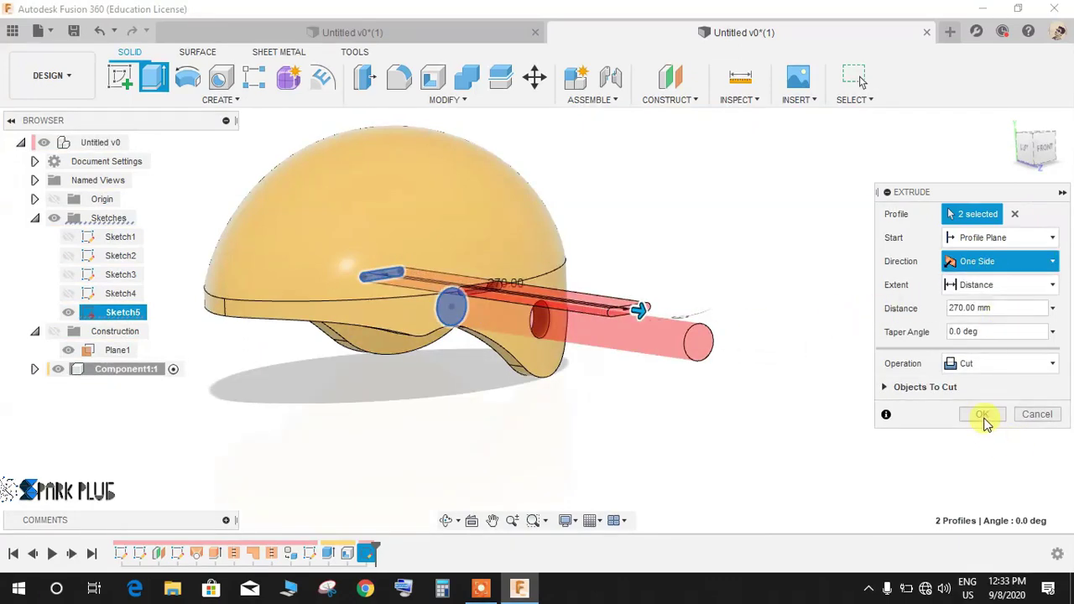
click(978, 440)
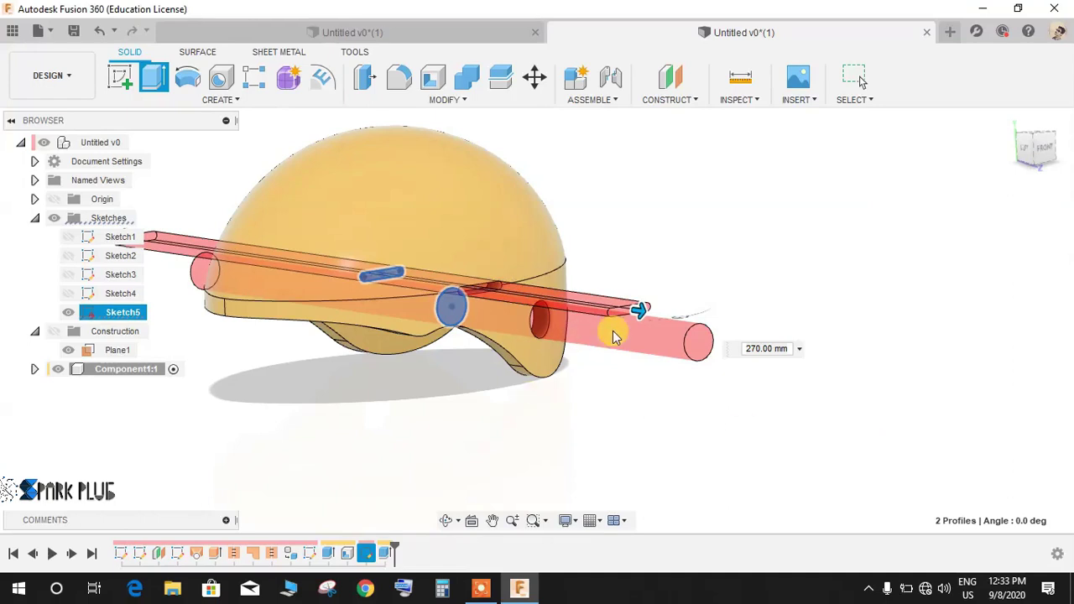
Step: Start a new sketch on the front plane through the origin
shift+middle_drag(624, 311, 607, 336)
drag(606, 336, 430, 299)
shift+middle_drag(429, 300, 394, 229)
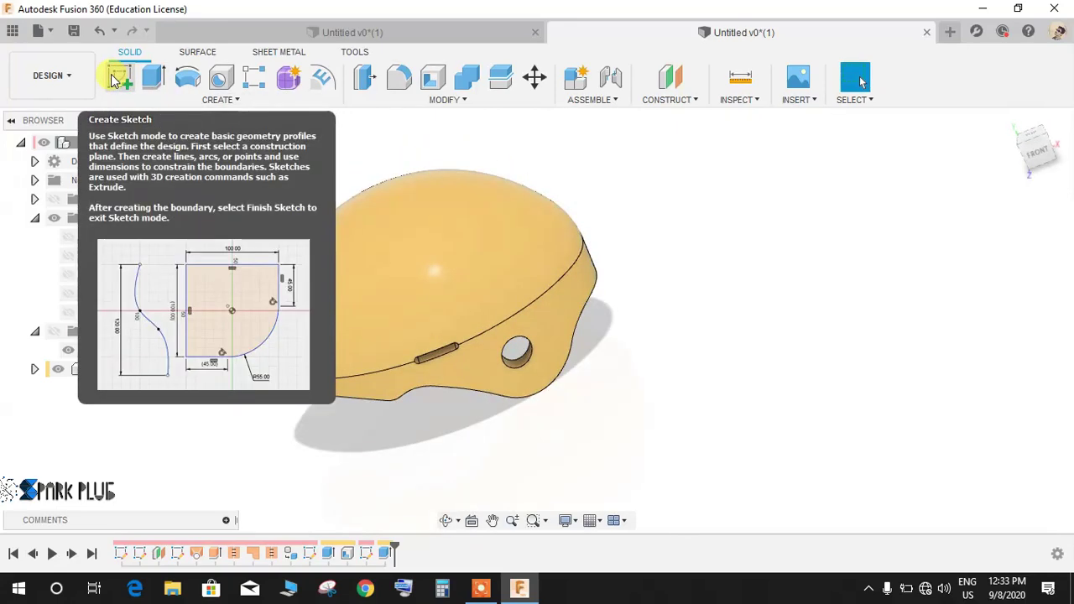
click(115, 80)
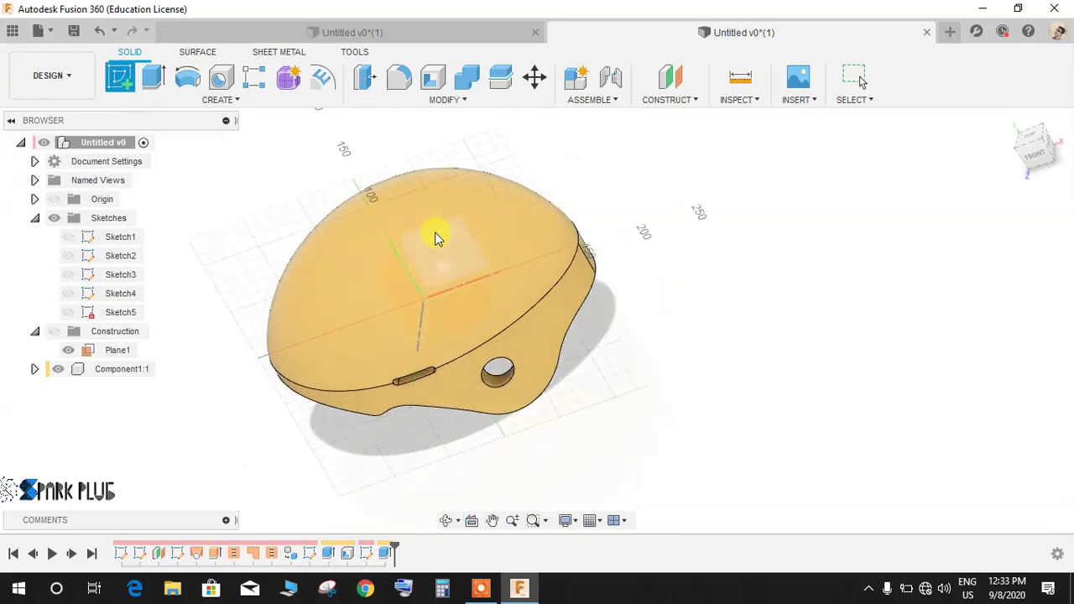
click(434, 237)
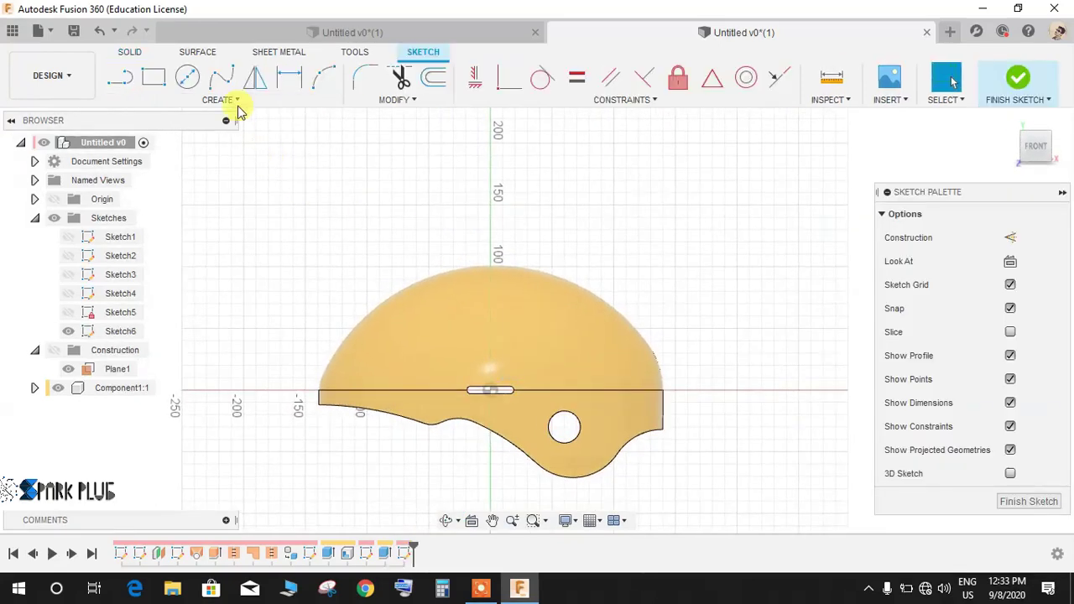
Step: Project the helmet body's intersection with the front sketch plane using Intersect with the Bodies filter, and finish the sketch
click(236, 101)
mouse_move(243, 393)
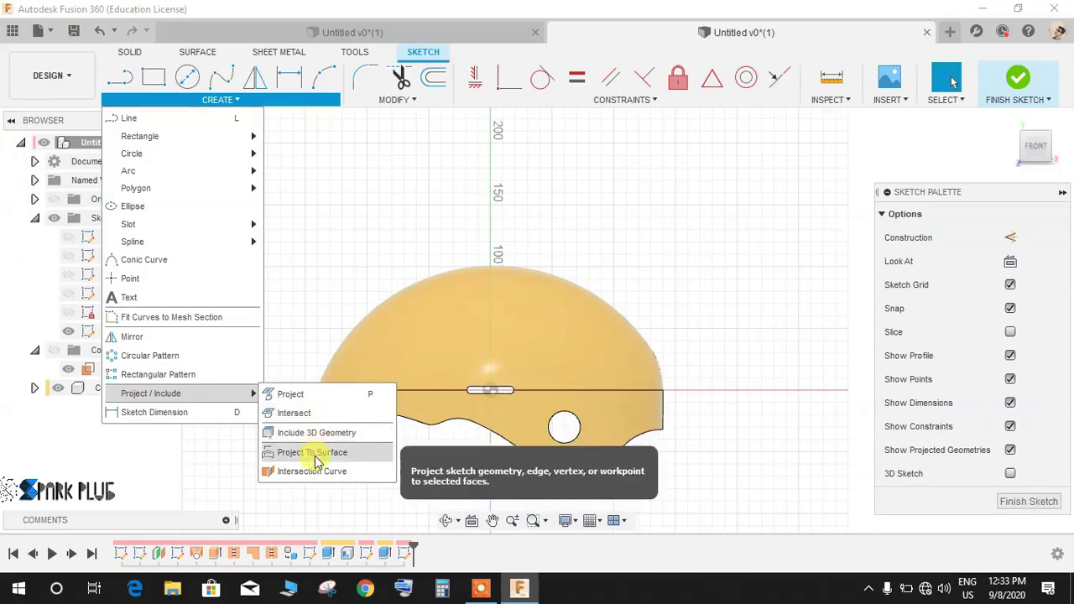
click(315, 412)
shift+middle_drag(327, 353, 361, 394)
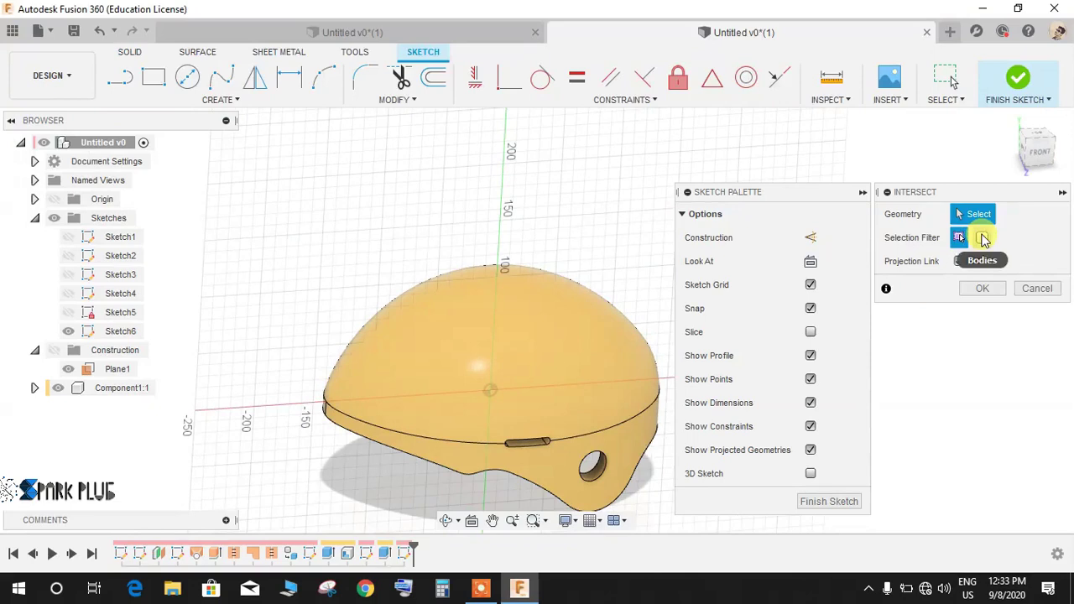
click(983, 240)
click(456, 335)
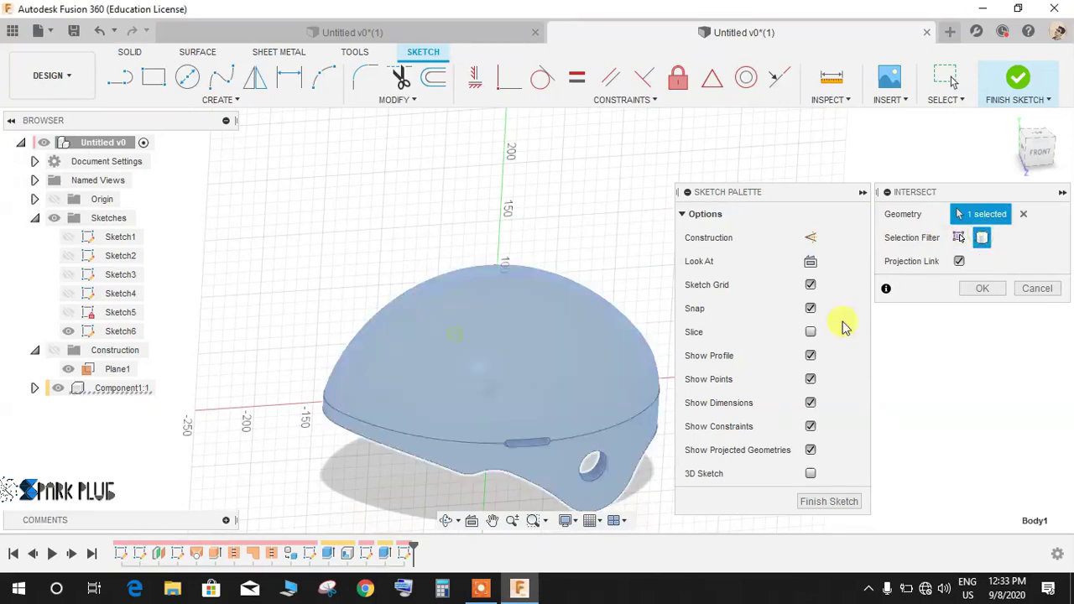
click(988, 292)
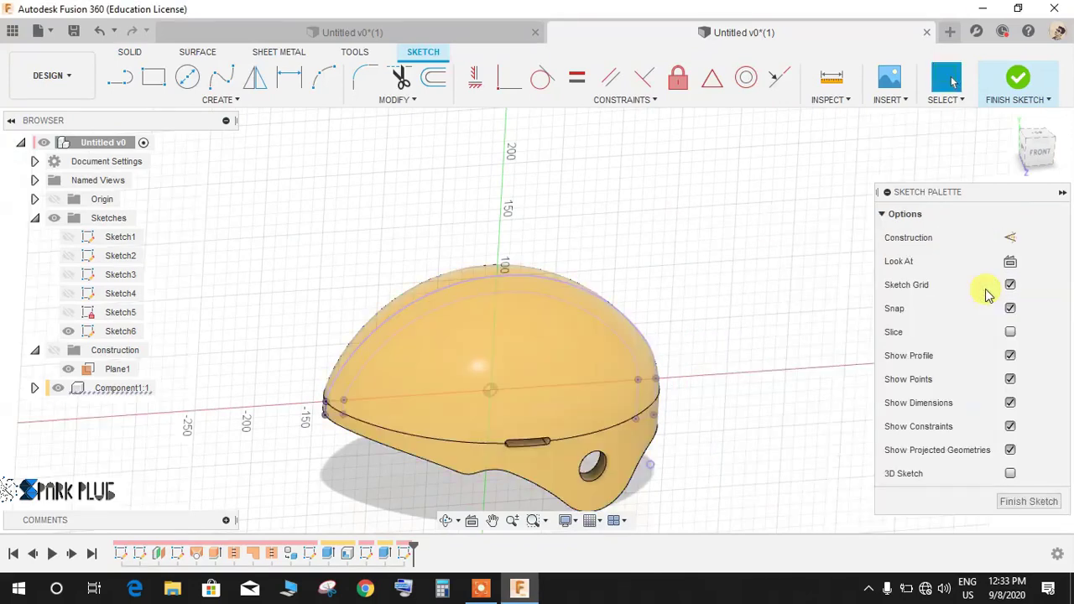
mouse_move(724, 377)
shift+middle_down()
mouse_move(647, 350)
mouse_move(643, 391)
mouse_move(557, 352)
mouse_move(538, 385)
mouse_move(611, 469)
mouse_move(623, 439)
mouse_move(450, 331)
mouse_move(432, 407)
mouse_move(607, 407)
mouse_move(411, 343)
mouse_move(587, 344)
mouse_move(638, 277)
shift+middle_up()
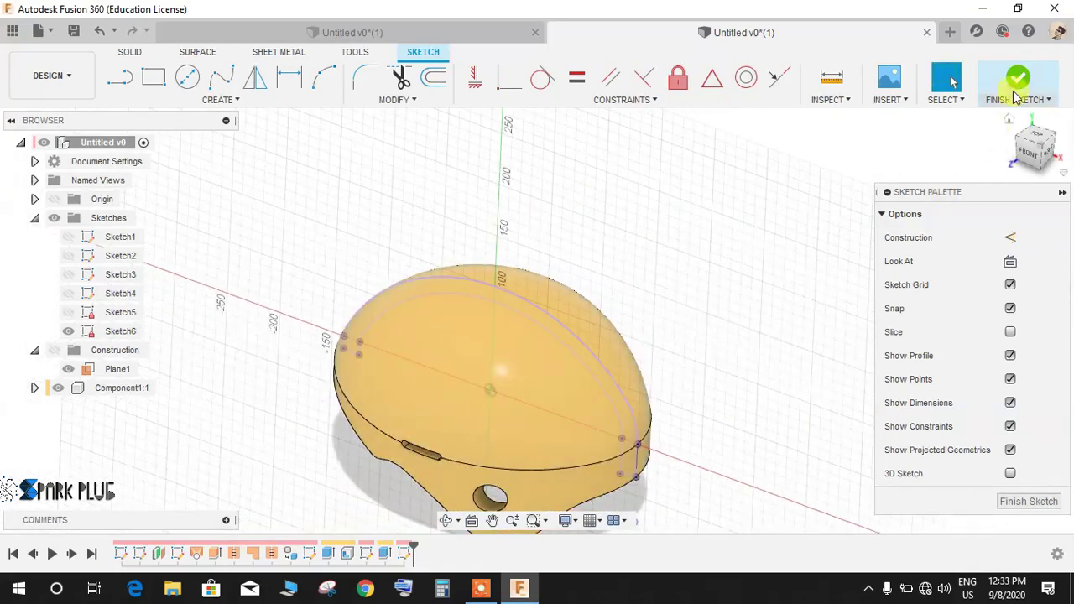
click(1015, 80)
Step: Show the origin planes and hide the helmet component, leaving the intersection sketch visible
shift+middle_drag(659, 376, 433, 391)
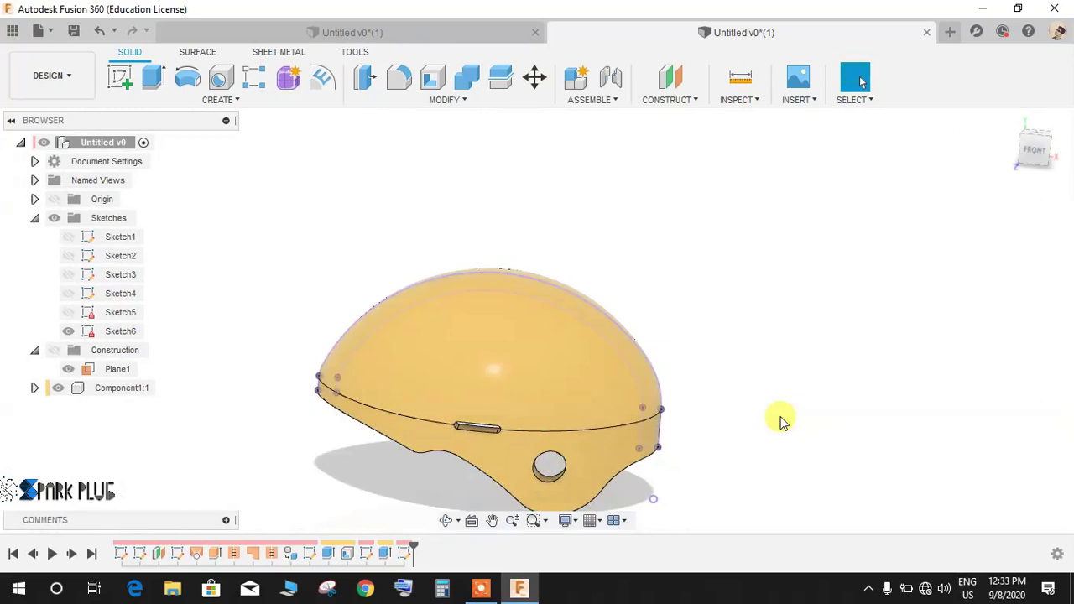
scroll(780, 420, down, 3)
shift+middle_drag(791, 415, 758, 406)
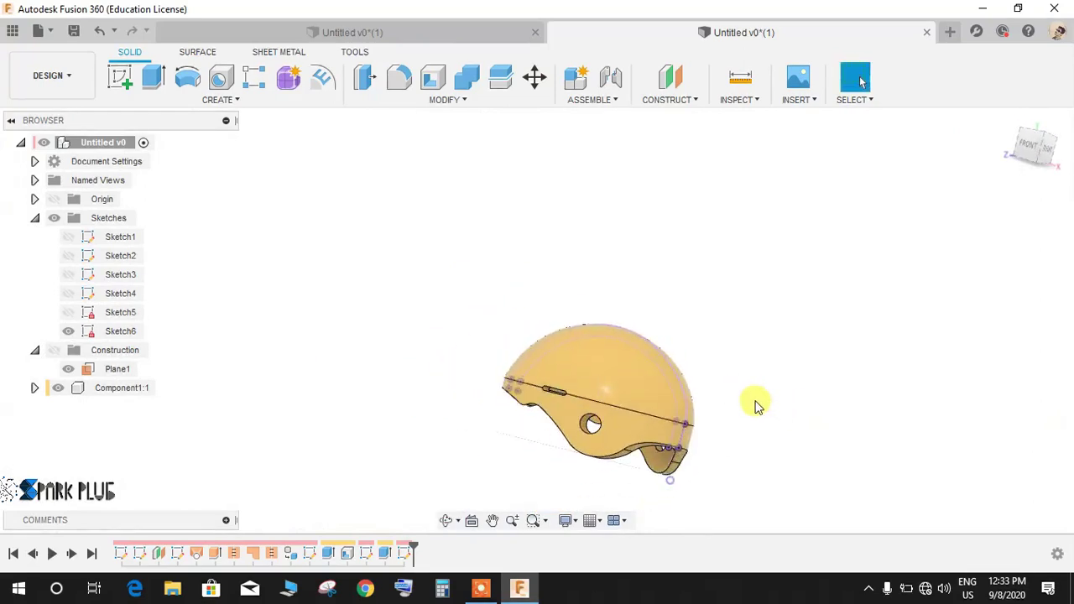
key(ctrl+shift)
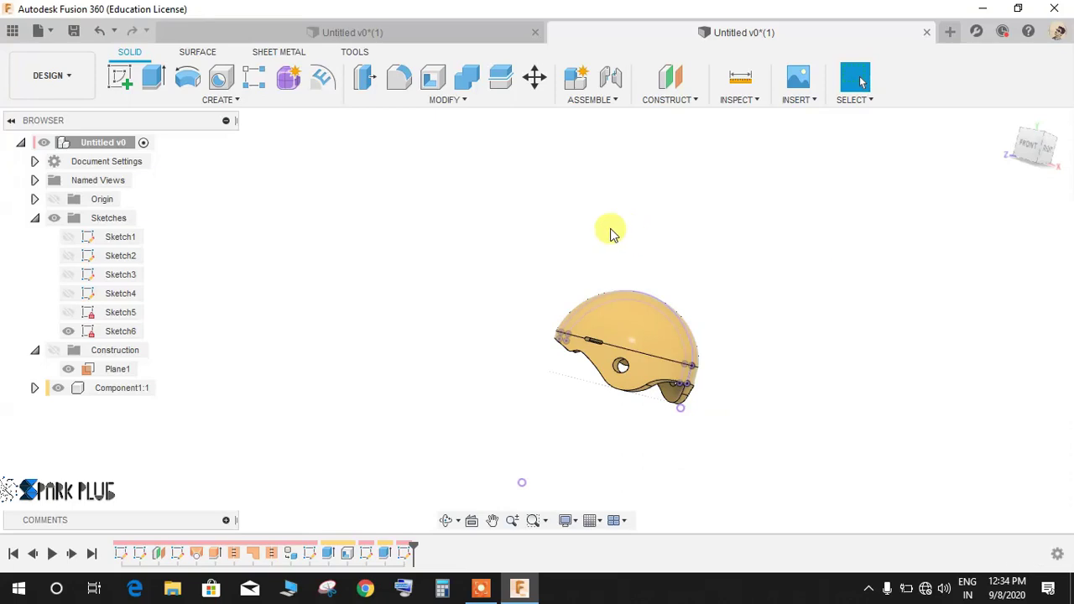
mouse_move(551, 259)
shift+middle_down()
mouse_move(531, 307)
mouse_move(587, 415)
shift+middle_up()
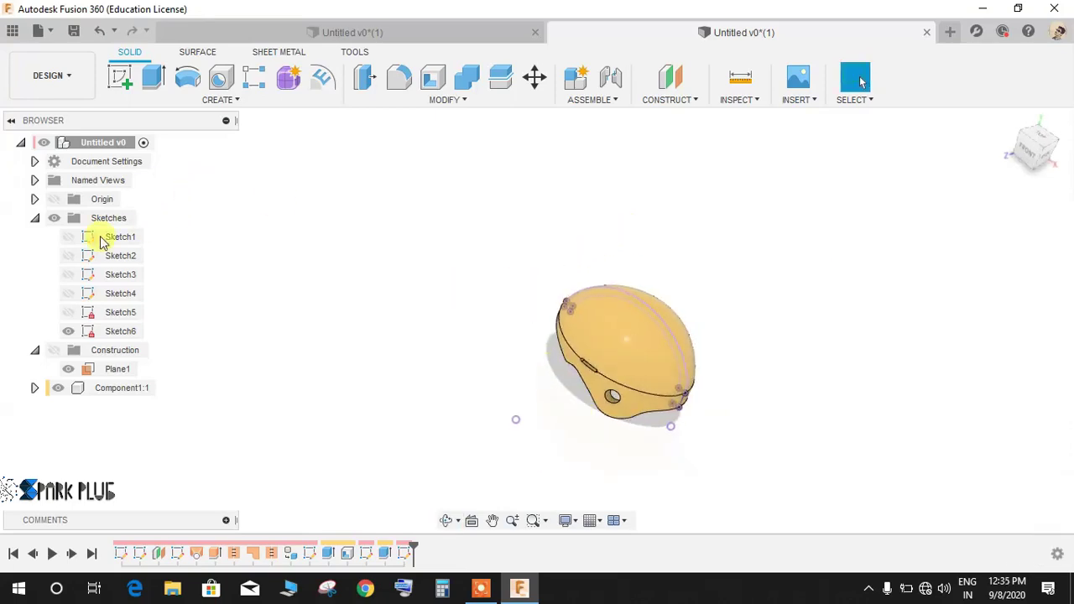
click(54, 201)
scroll(696, 456, up, 3)
shift+middle_drag(704, 442, 700, 409)
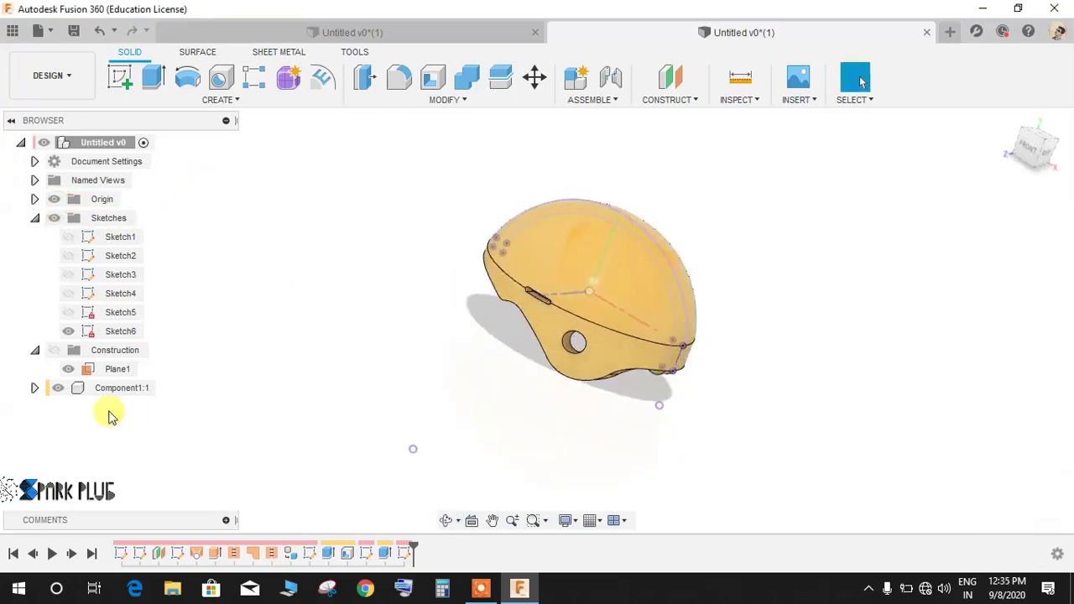
click(57, 388)
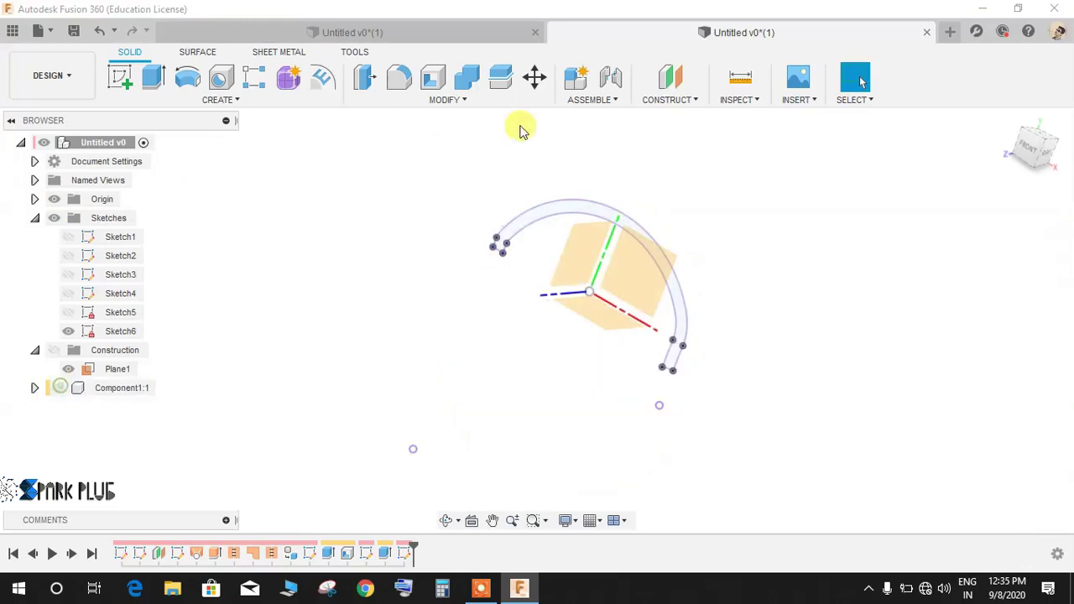
Step: Create a construction plane offset -32 mm from the XZ plane, with the Construction folder shown and Plane1 hidden
click(672, 77)
click(609, 319)
drag(598, 280, 577, 326)
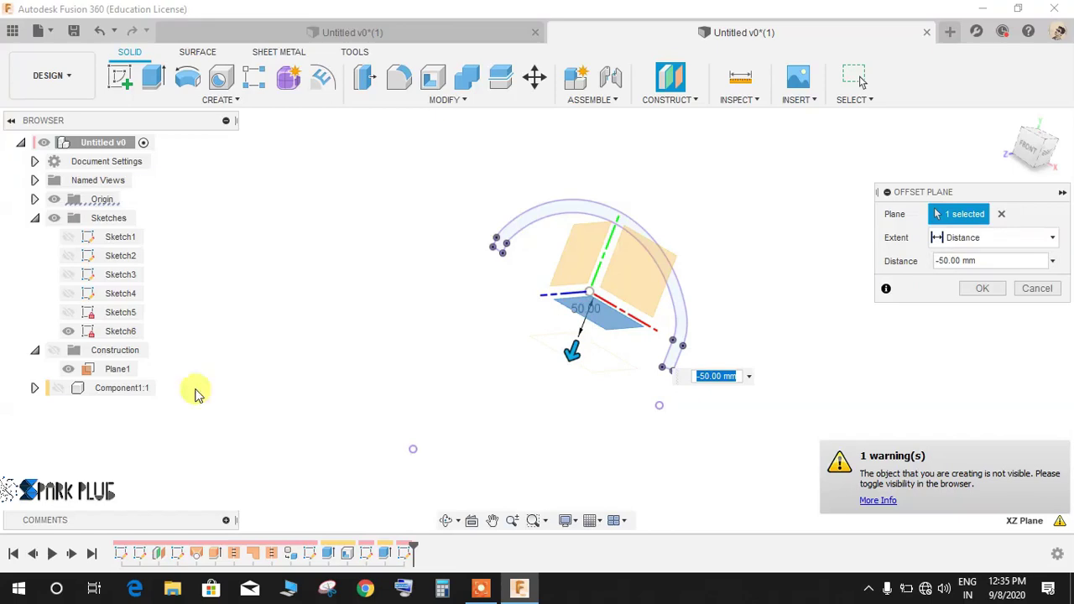
click(53, 351)
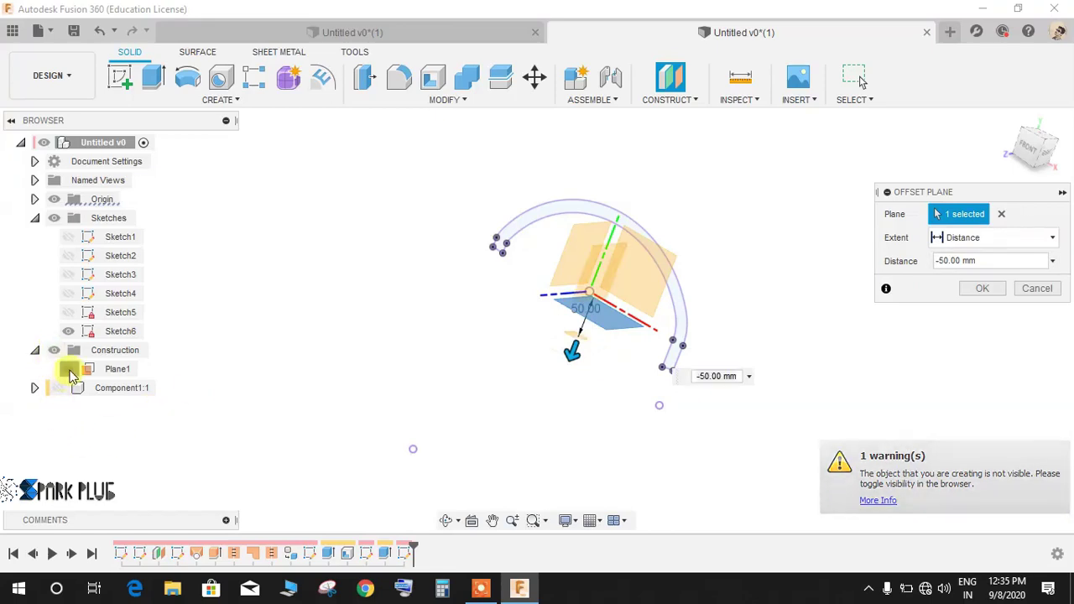
click(973, 261)
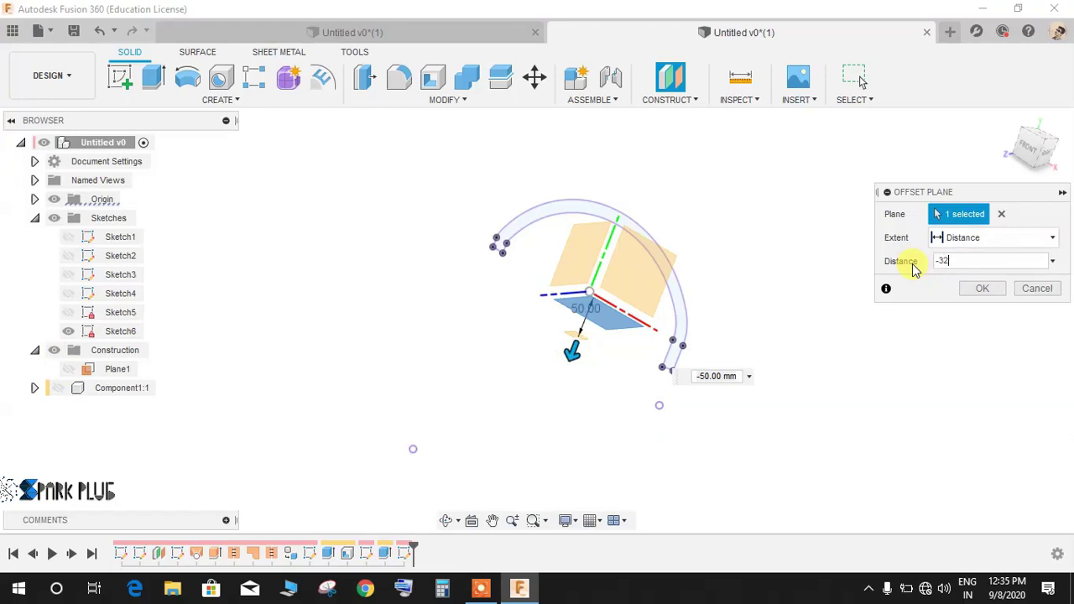
click(965, 289)
shift+middle_drag(445, 489, 192, 268)
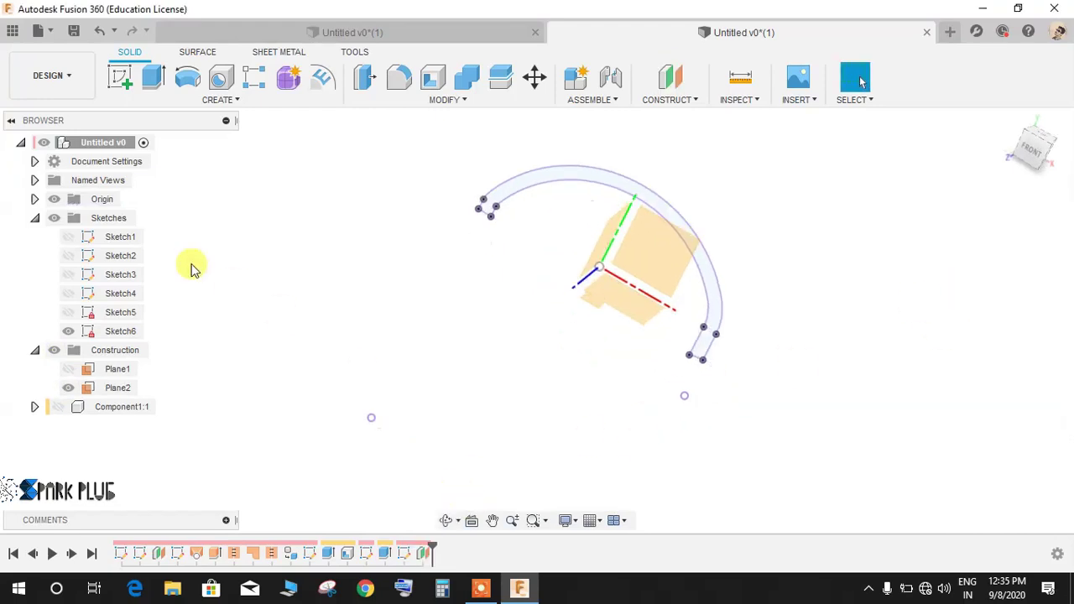
Step: Start a sketch on the new offset plane, with the origin hidden and the helmet component shown
click(54, 199)
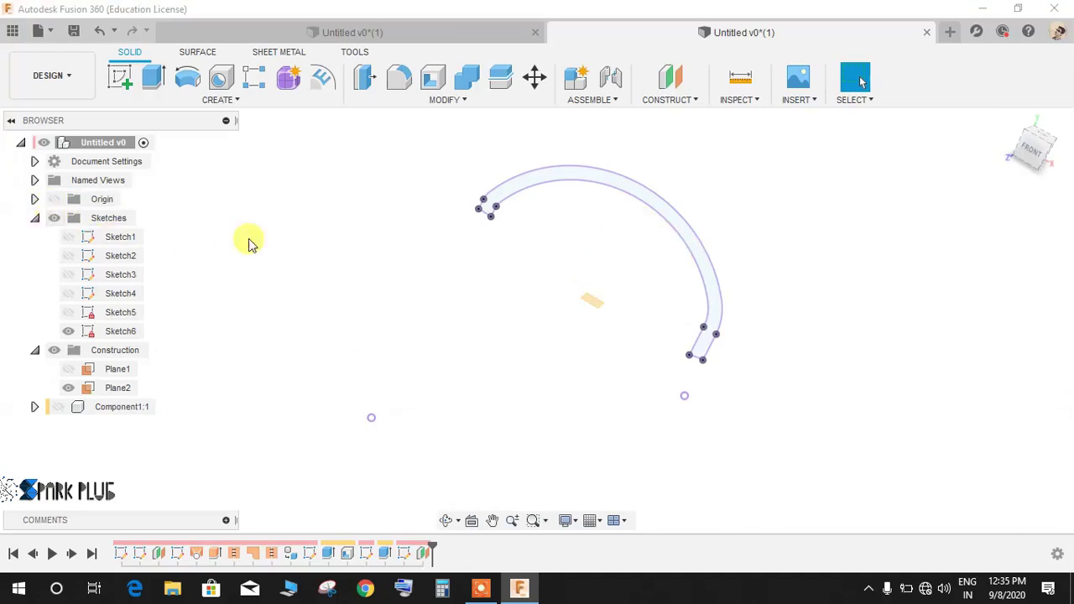
click(124, 81)
scroll(671, 317, up, 2)
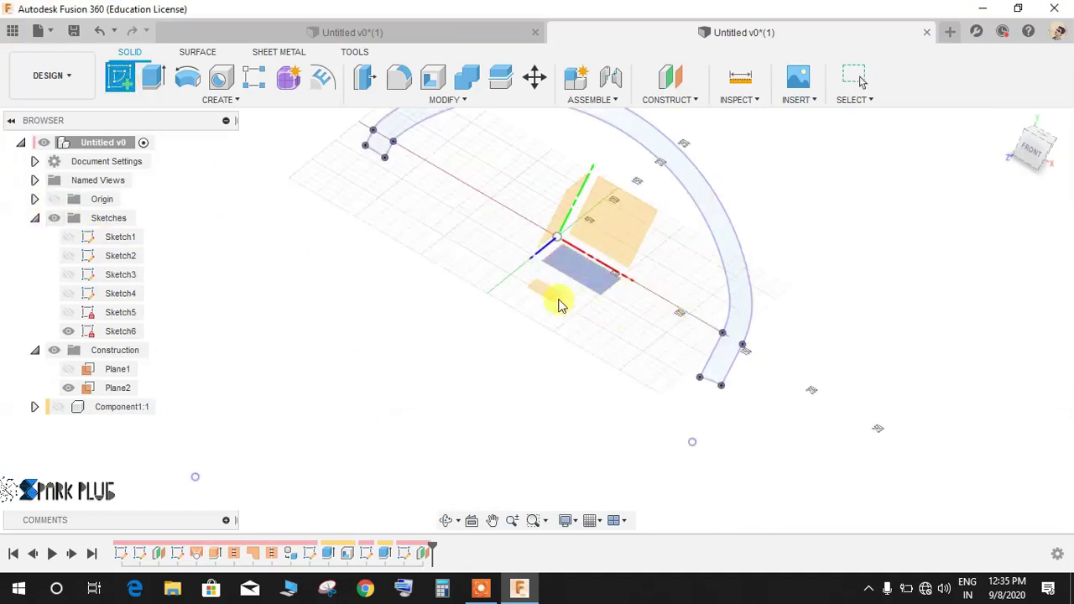
click(549, 292)
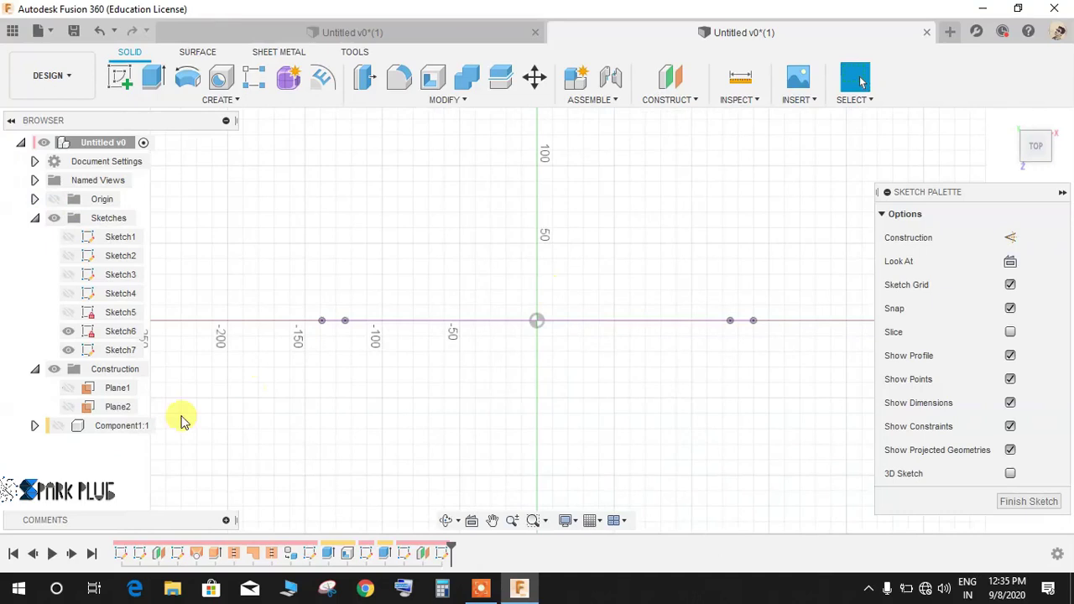
click(60, 428)
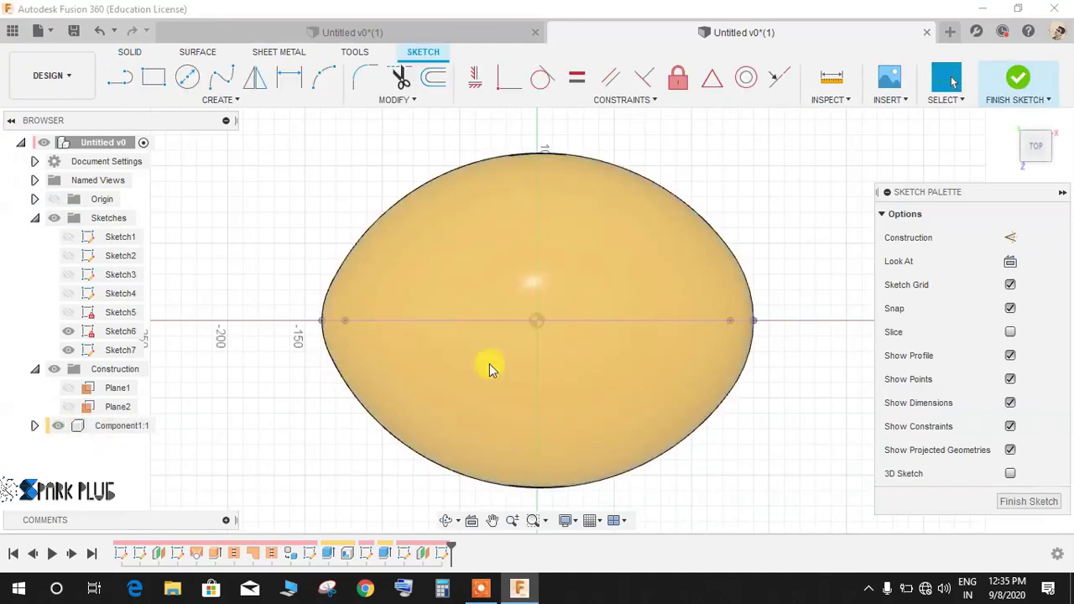
scroll(755, 311, down, 2)
scroll(766, 311, up, 5)
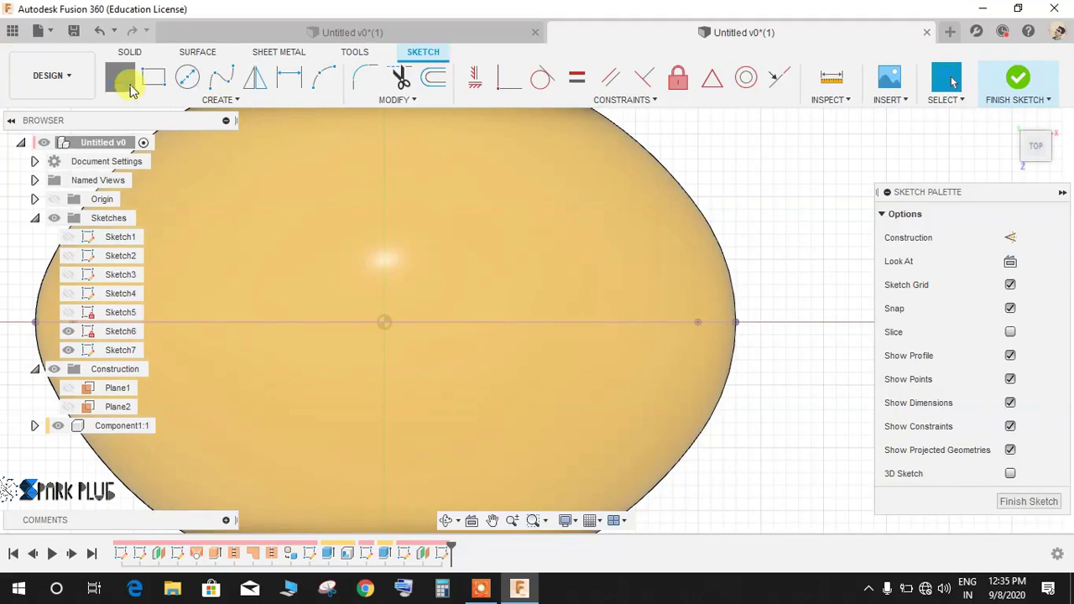
Step: Draw a horizontal construction line from the origin to a point beyond the helmet's edge on the positive X side
click(127, 84)
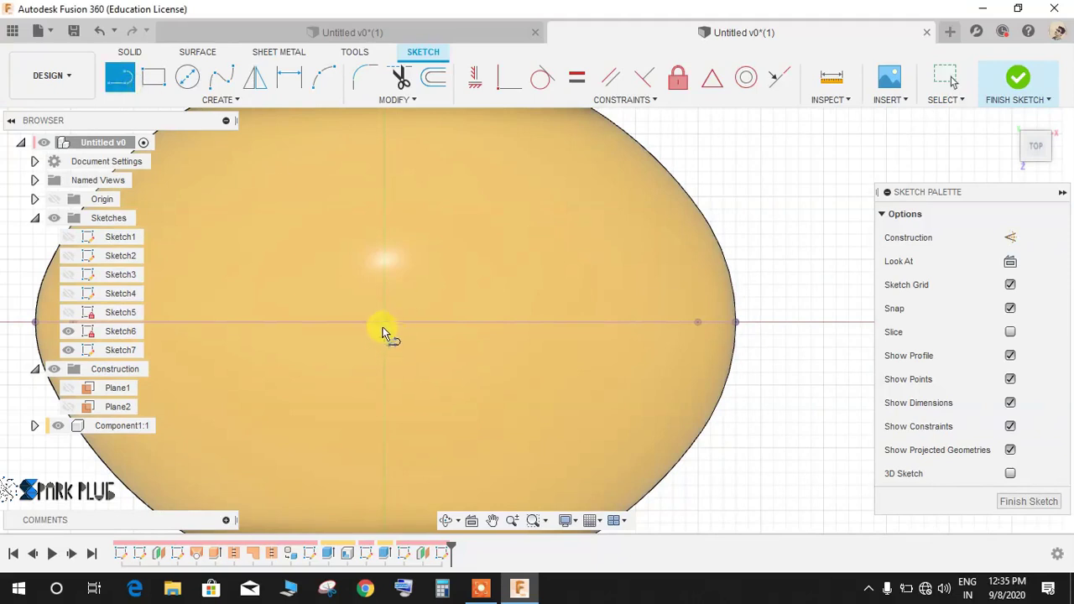
click(382, 323)
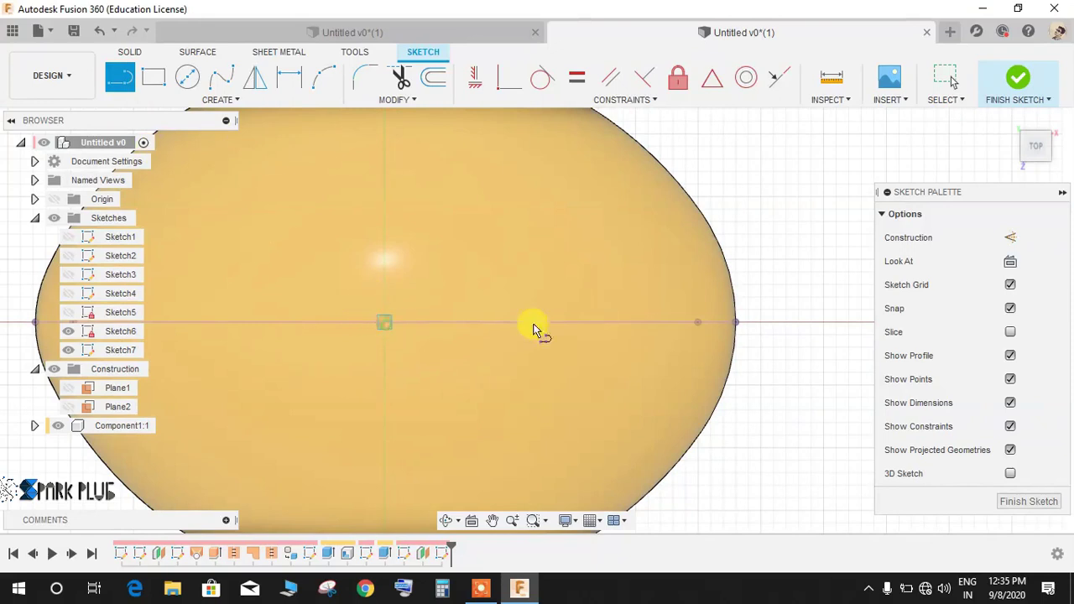
click(1010, 238)
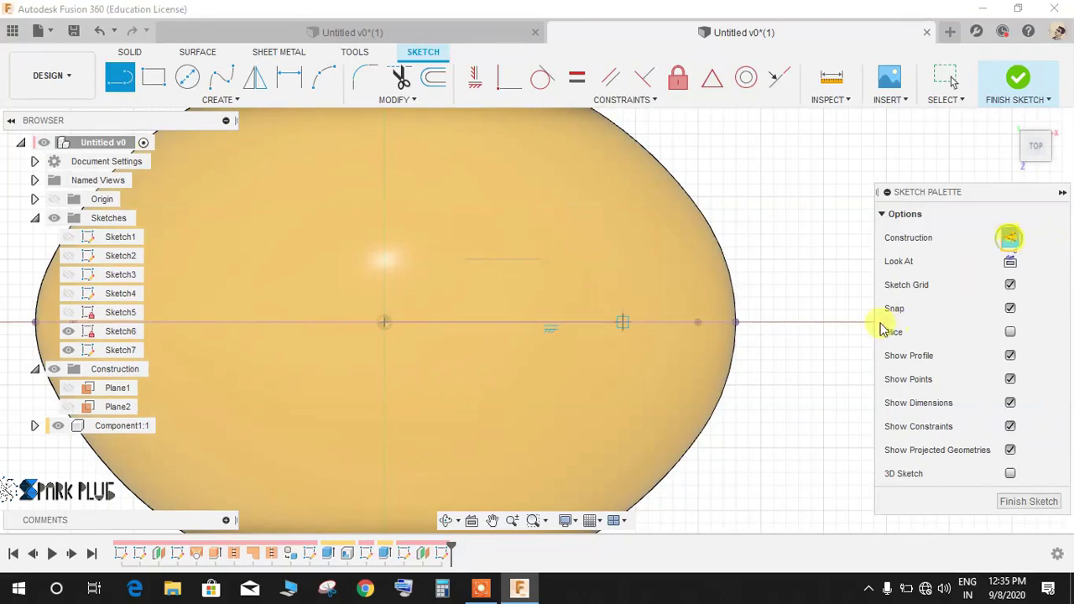
click(818, 322)
key(Escape)
Step: Sketch a sloped line from the construction line just inside the helmet's edge outward, and a perpendicular line back to the construction line
scroll(801, 335, up, 3)
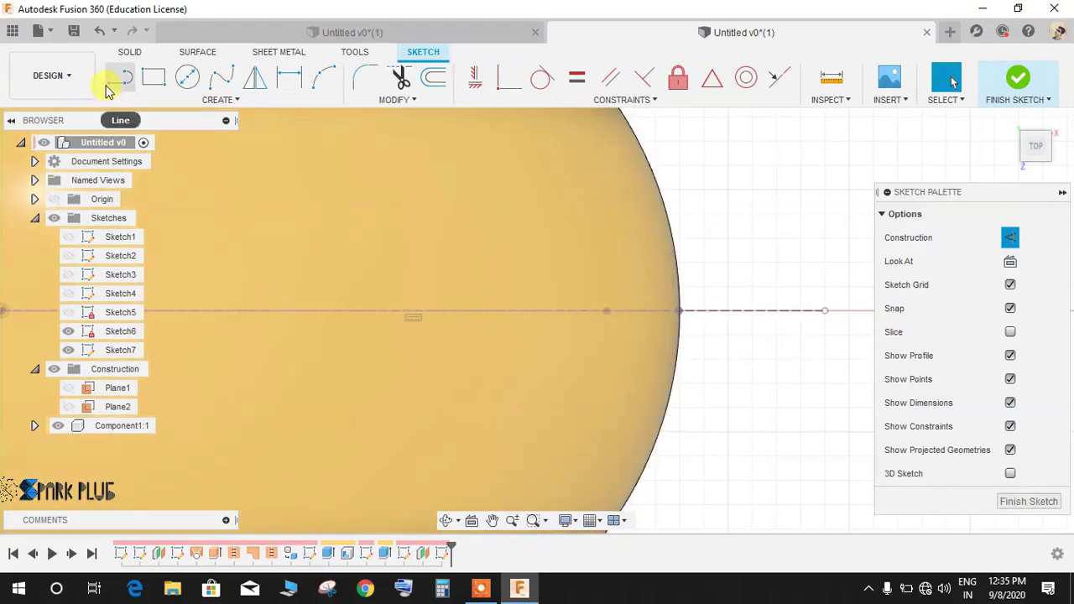
click(120, 77)
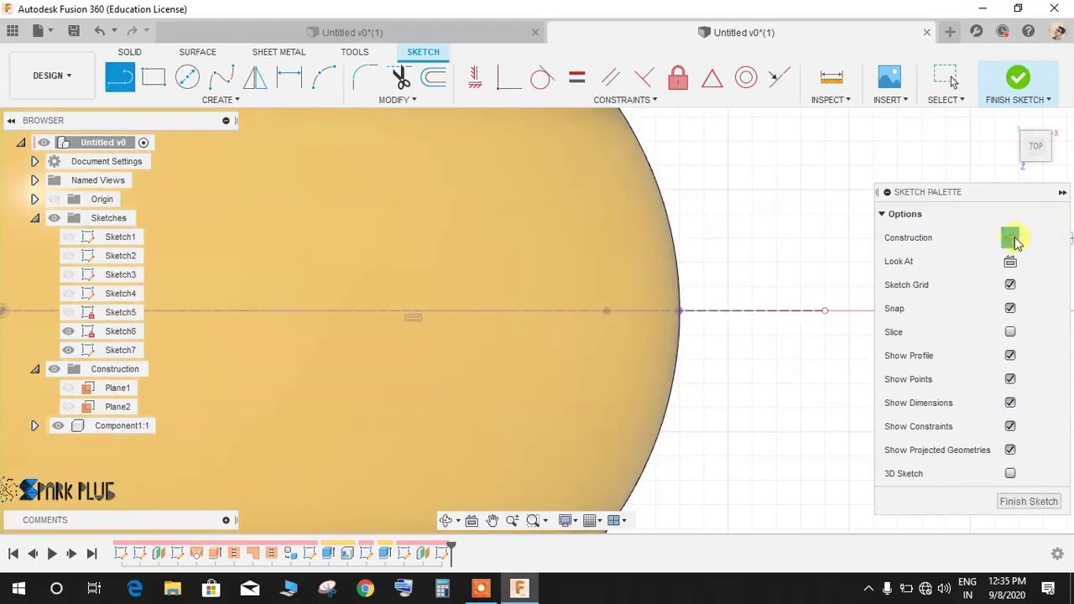
click(629, 309)
click(731, 224)
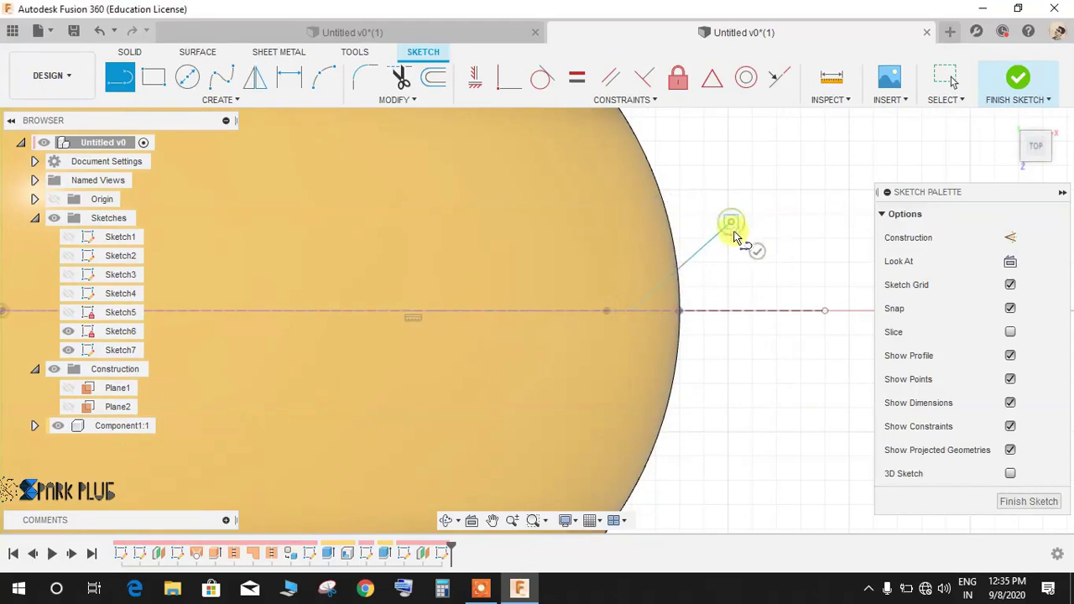
click(727, 310)
key(Escape)
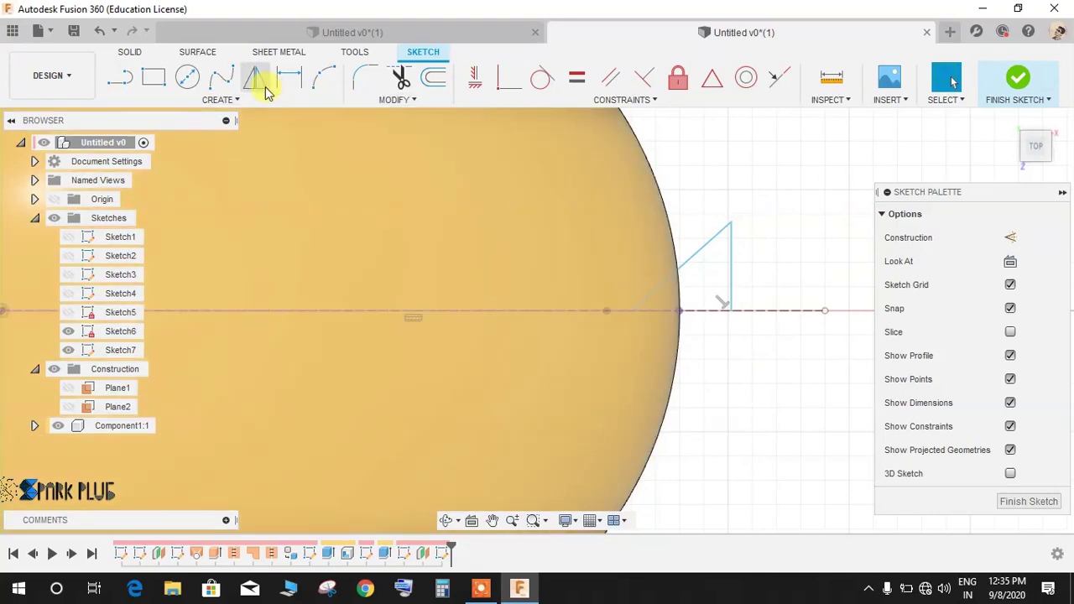
Step: Mirror the two profile lines about the horizontal construction line to close a triangle
click(267, 91)
mouse_move(746, 198)
mouse_down()
mouse_move(906, 240)
mouse_move(931, 327)
mouse_up()
click(701, 251)
click(960, 238)
click(755, 312)
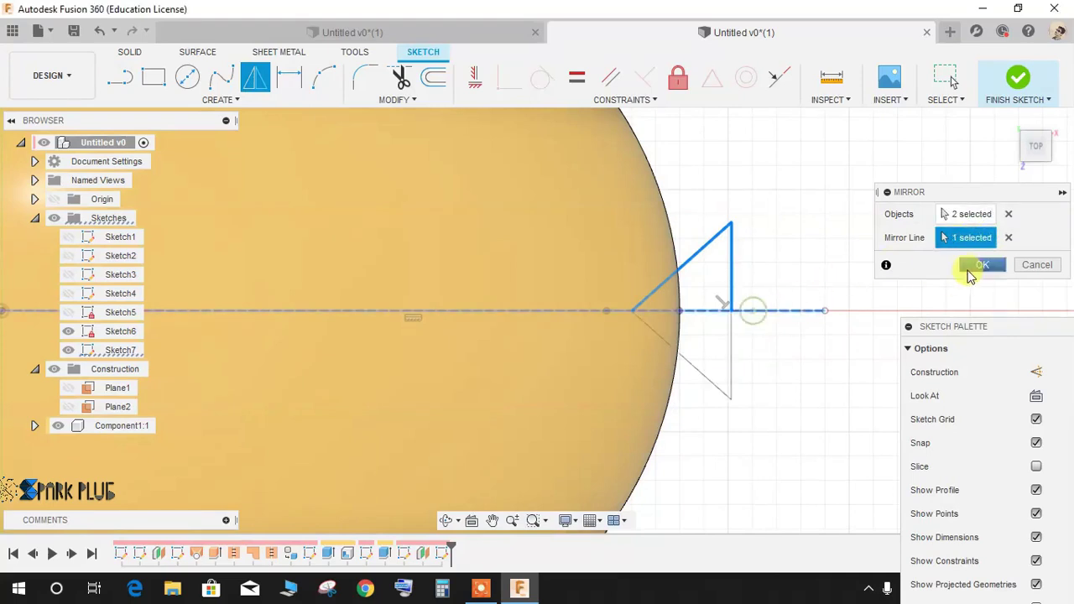
click(979, 267)
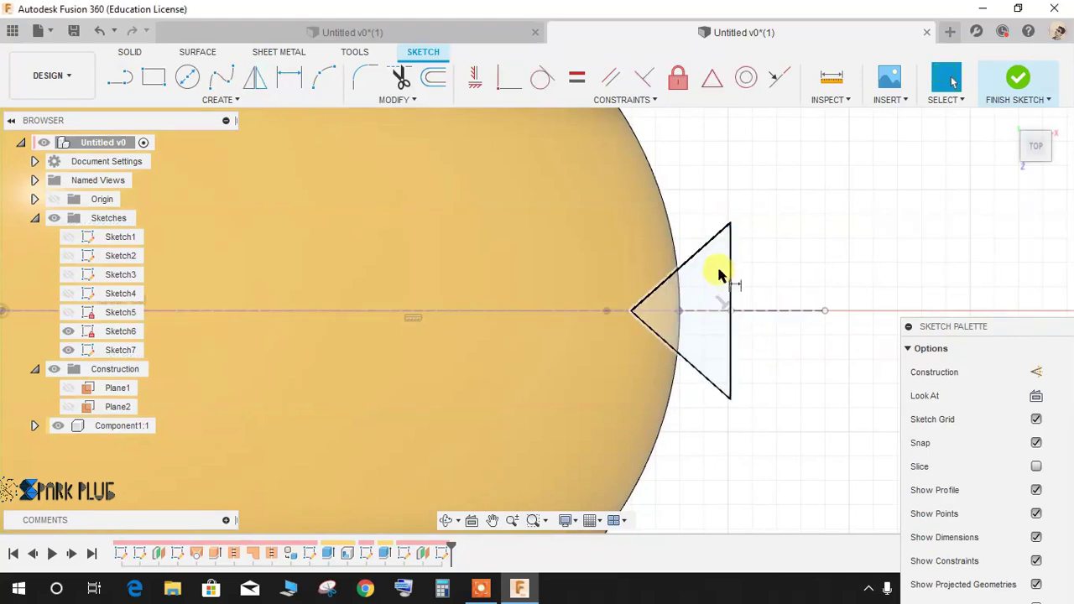
Step: Dimension the angle between the triangle's two sloped sides as 100 degrees
key(d)
click(695, 260)
click(694, 368)
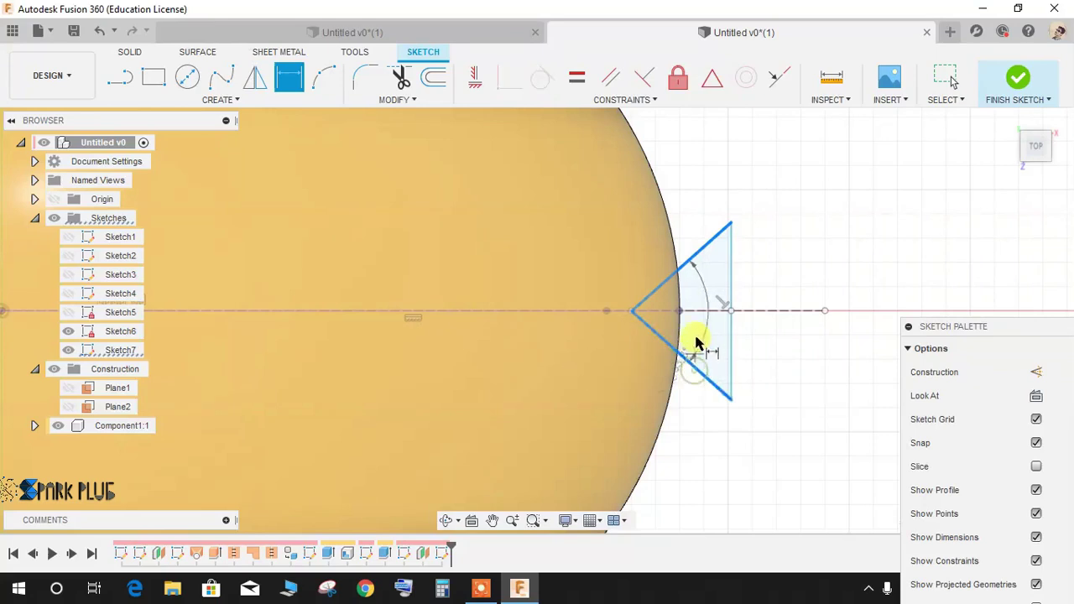
click(695, 293)
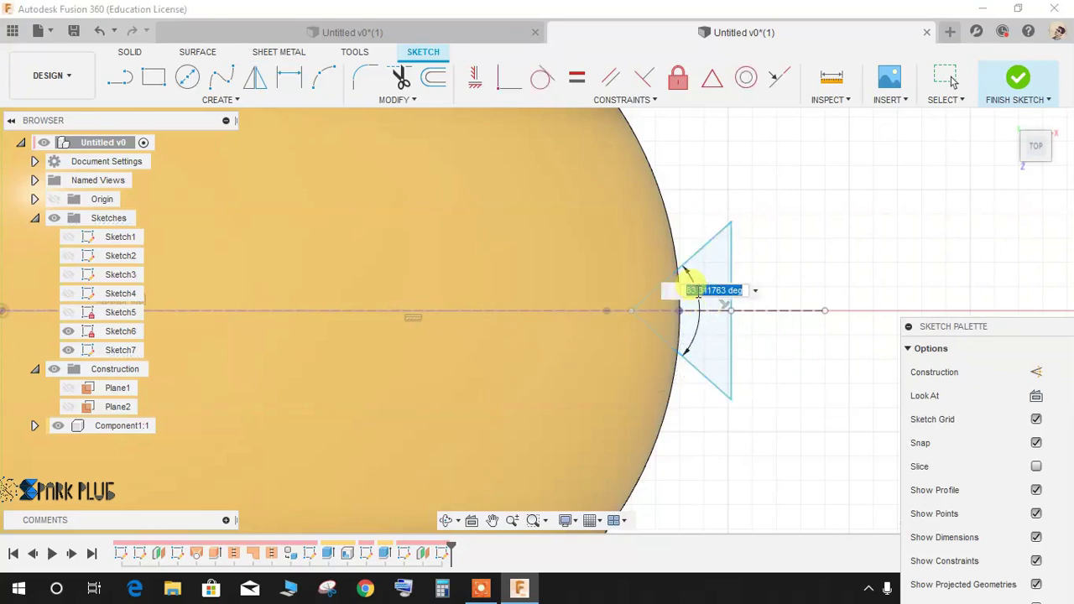
double_click(702, 293)
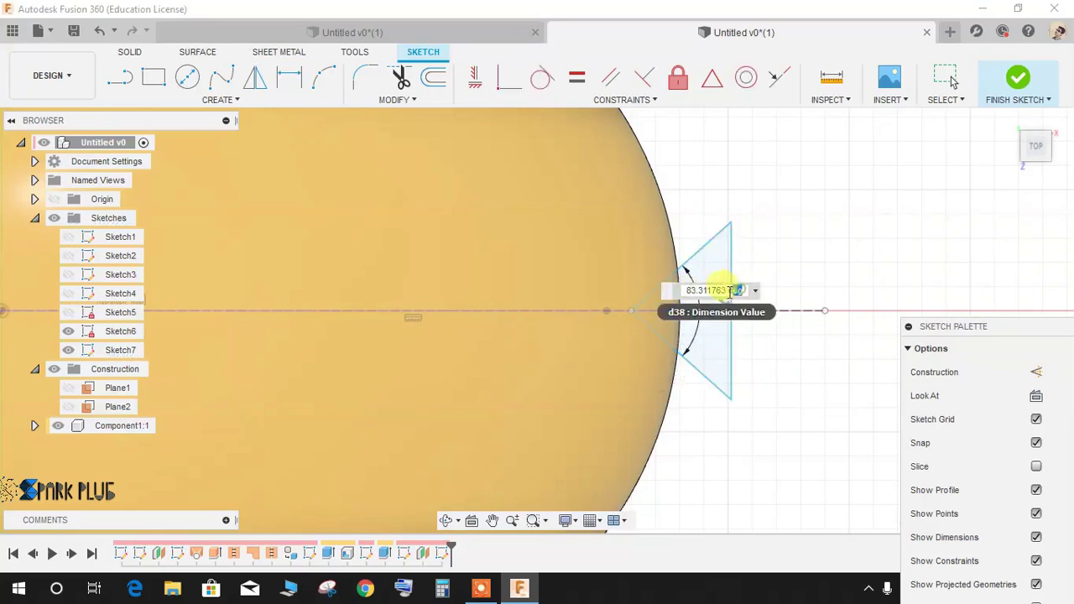
drag(736, 291, 663, 296)
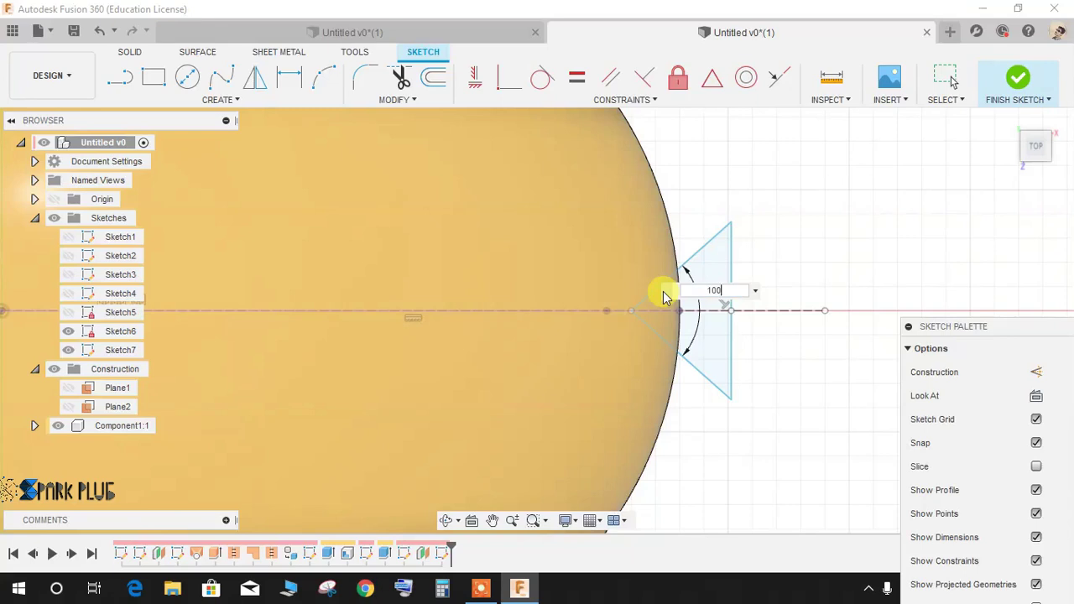
key(Return)
Step: Dimension the triangle's apex 10 mm inside the helmet's edge point and finish the sketch
scroll(688, 299, up, 2)
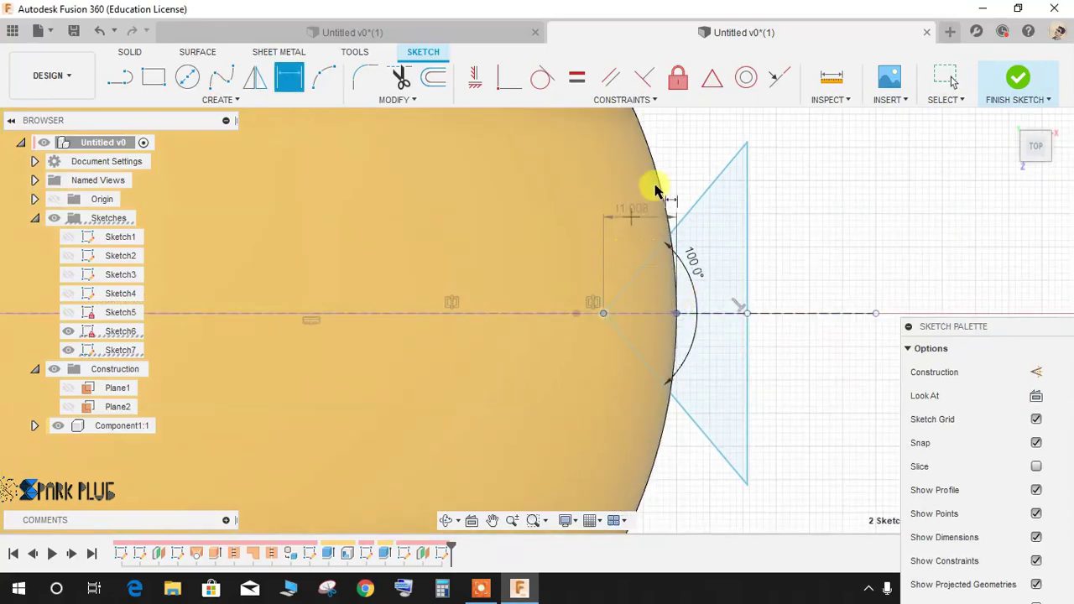
click(676, 164)
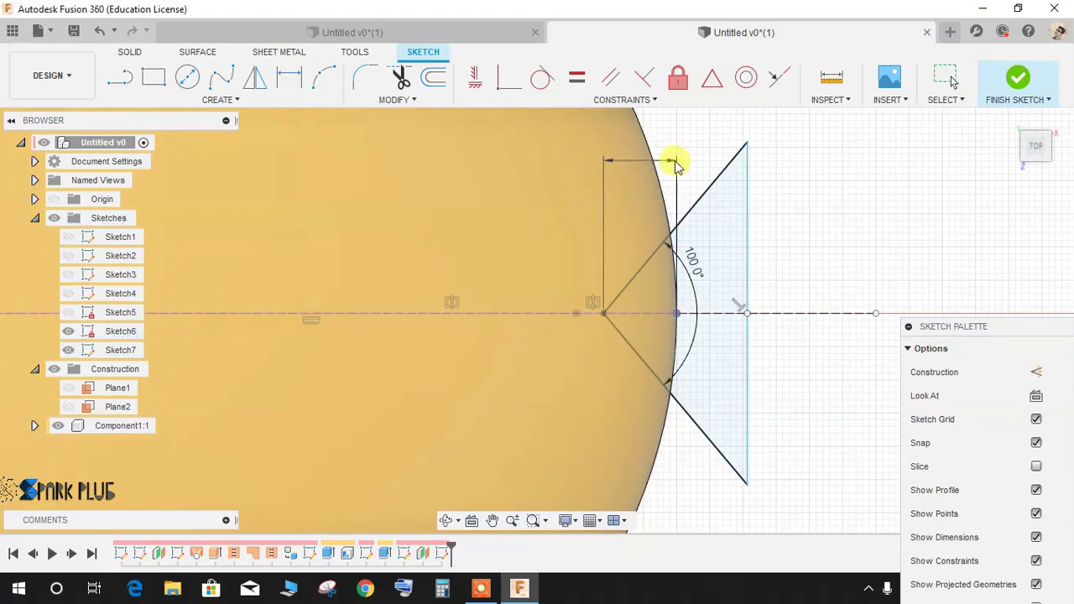
text(10)
key(Return)
scroll(727, 235, down, 2)
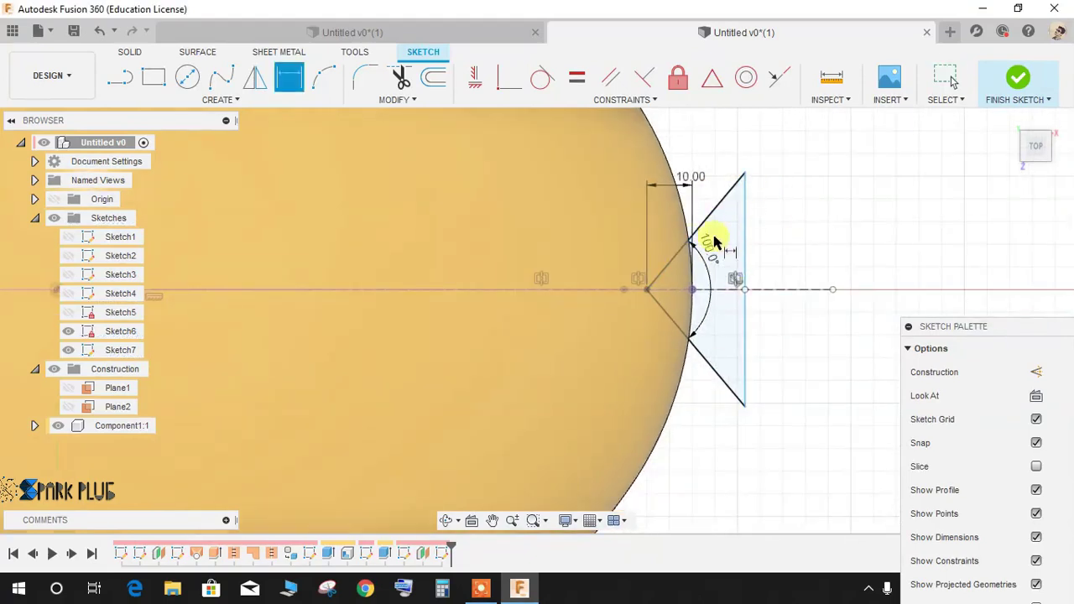
key(Escape)
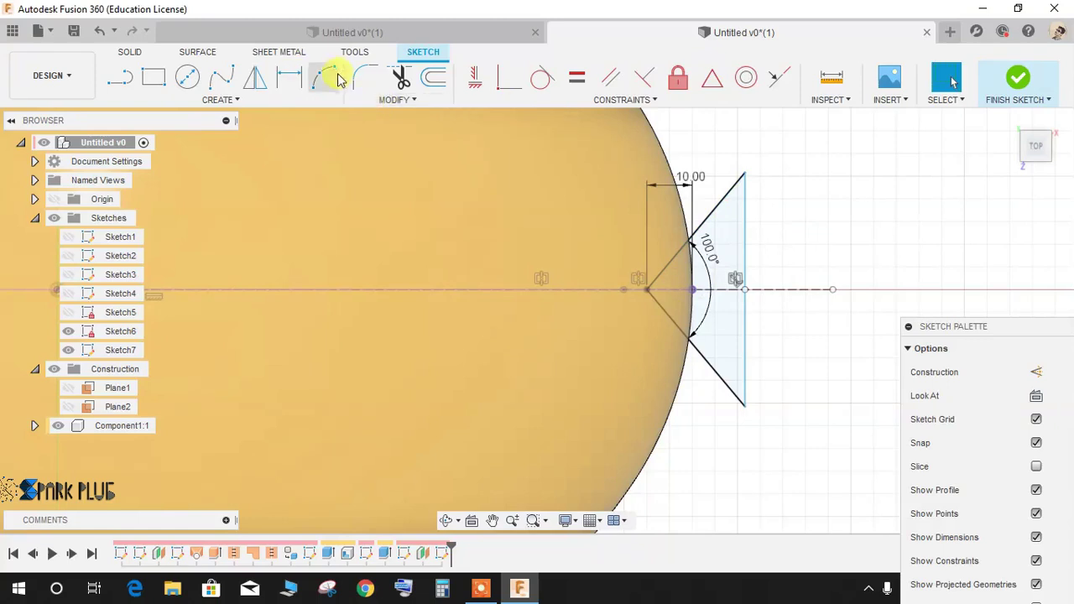
click(1012, 74)
Step: Start a single-path sweep of the triangular profile, try the chained intersection sketch as the path, and turn chain selection off
scroll(864, 223, down, 4)
mouse_move(717, 361)
shift+middle_down()
mouse_move(634, 288)
mouse_move(823, 384)
mouse_move(595, 311)
mouse_move(949, 185)
mouse_move(1011, 112)
mouse_move(836, 314)
mouse_move(652, 446)
mouse_move(392, 234)
shift+middle_up()
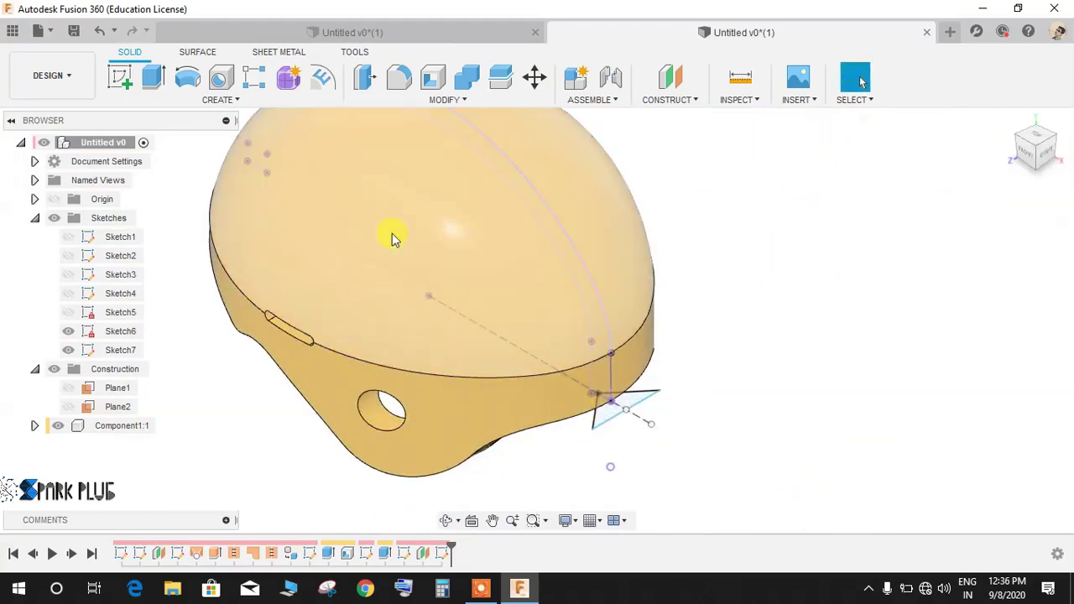
click(211, 100)
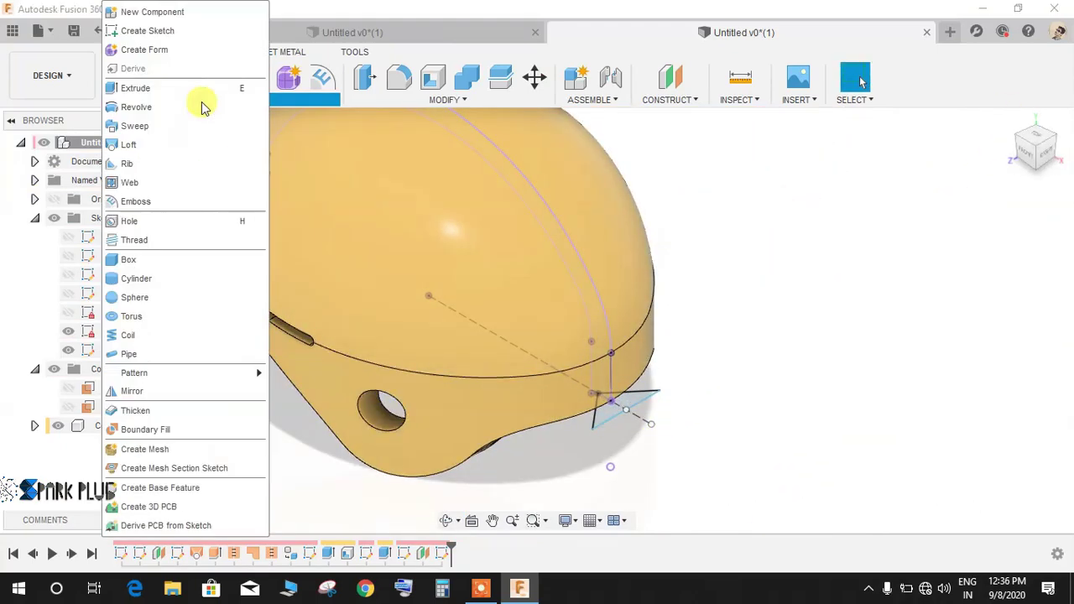
click(196, 126)
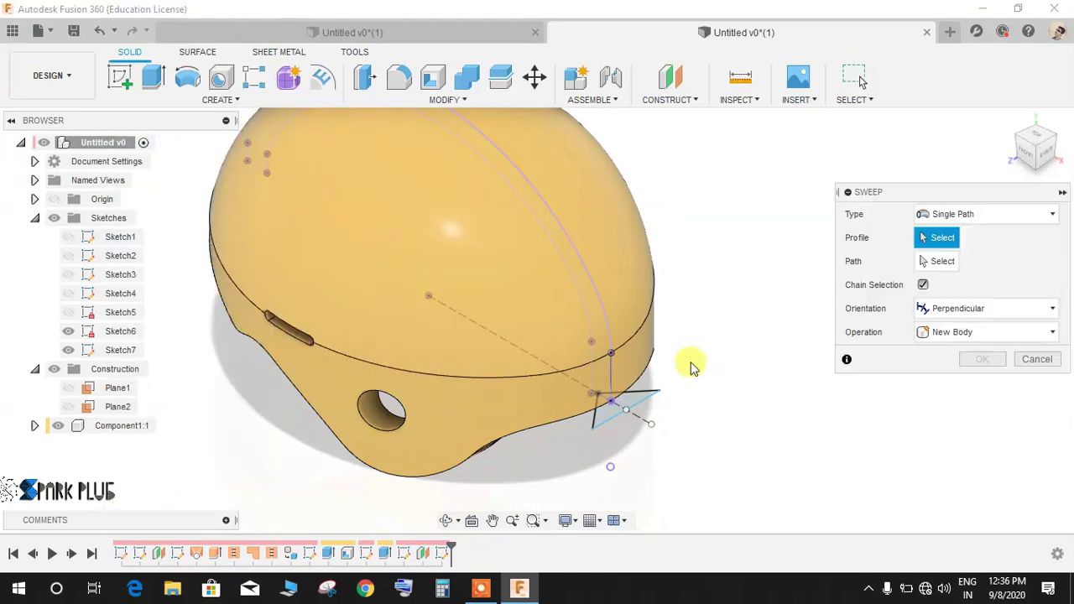
scroll(671, 408, up, 4)
click(565, 414)
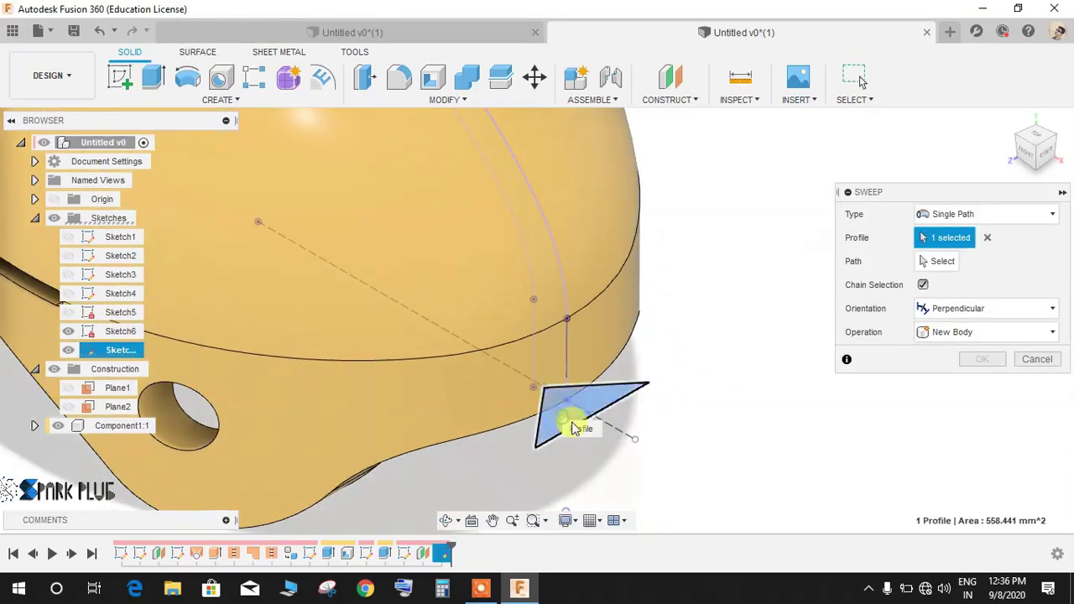
click(569, 346)
scroll(583, 390, down, 4)
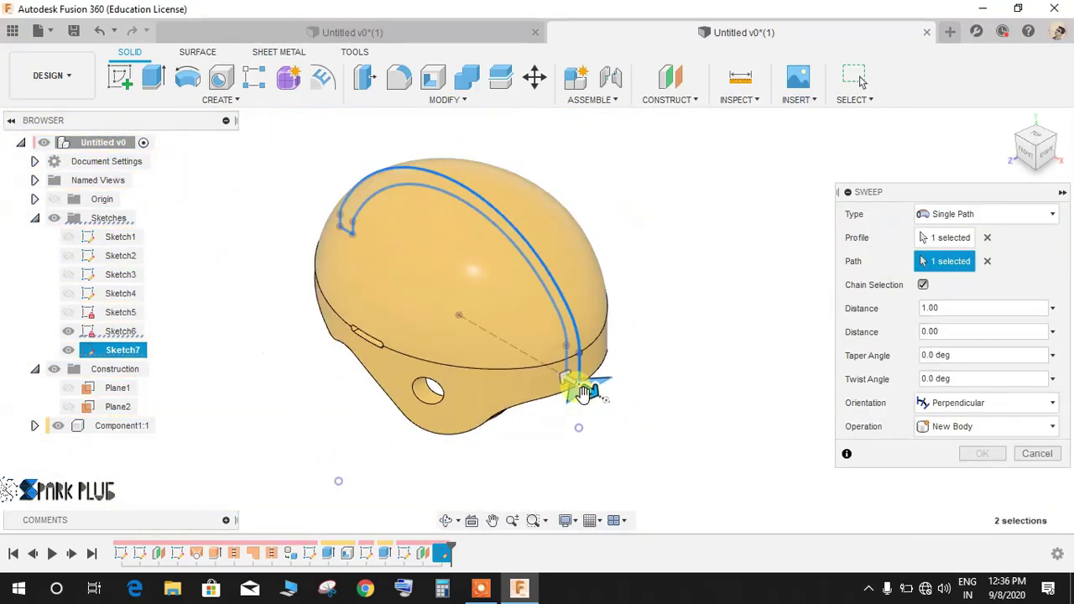
scroll(577, 381, up, 2)
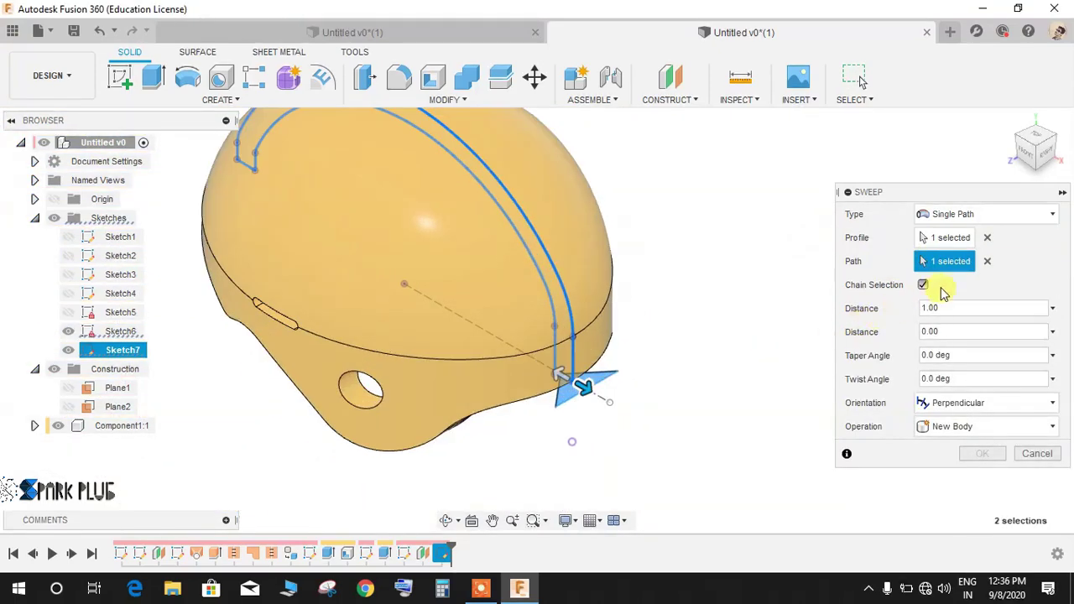
click(924, 287)
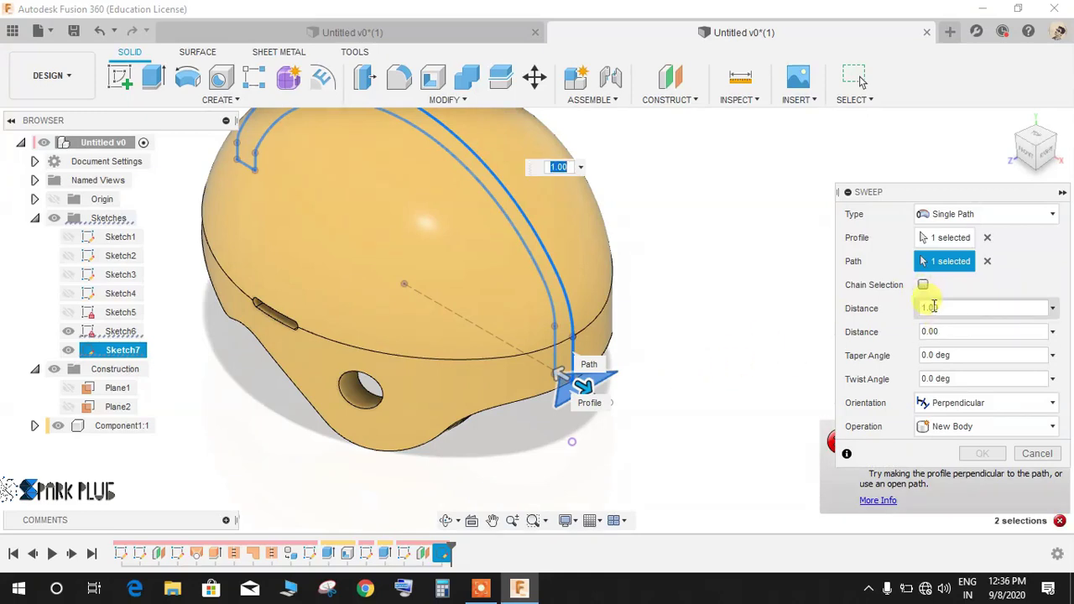
scroll(606, 422, up, 3)
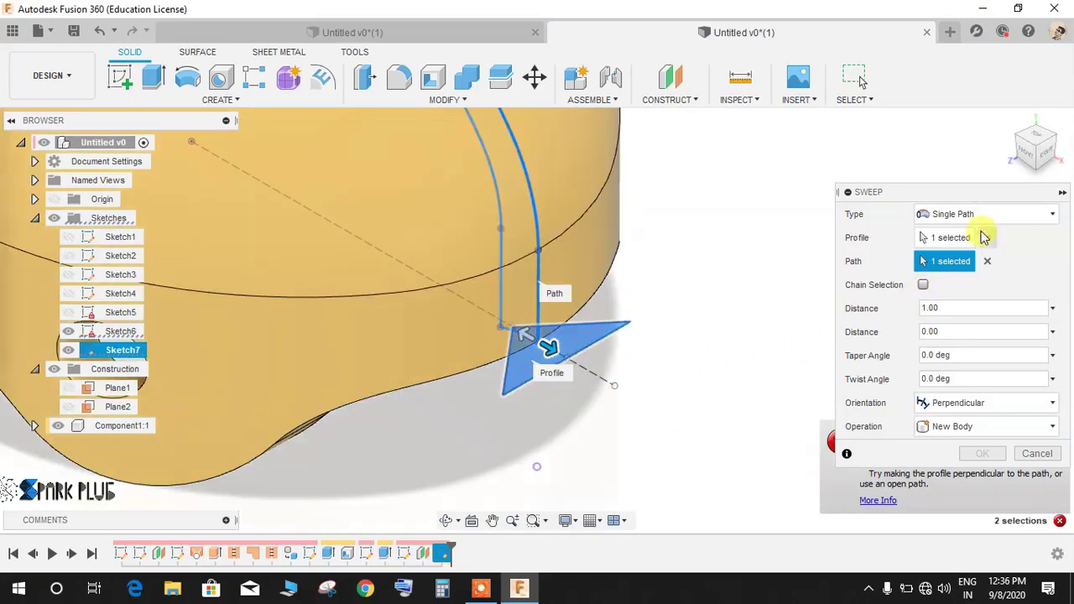
Step: Replace the sweep path with the short vertical line at the rim and the outer curve over the dome
click(987, 261)
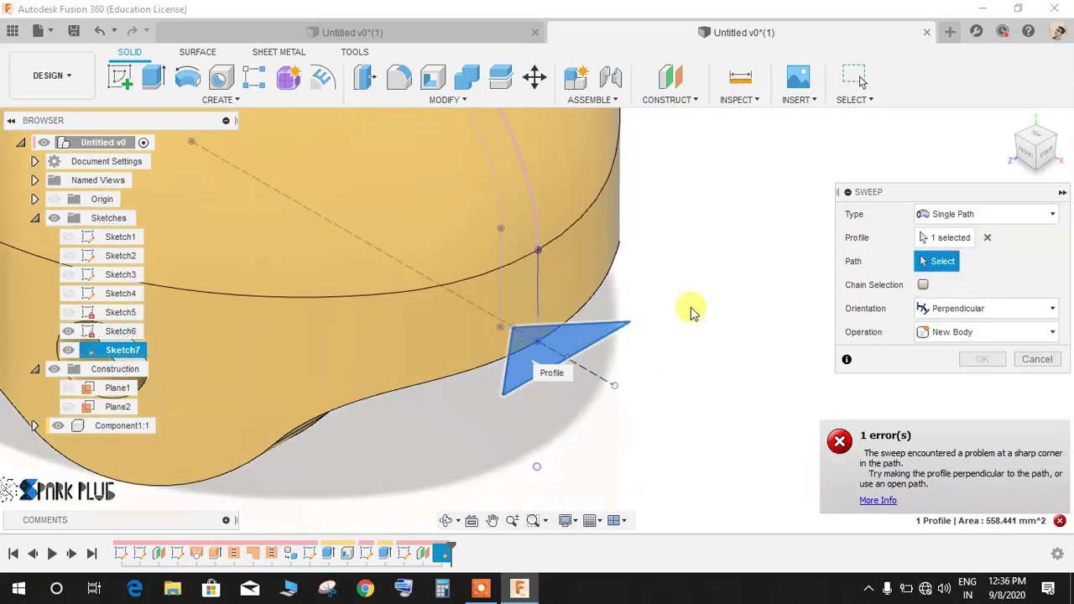
click(537, 282)
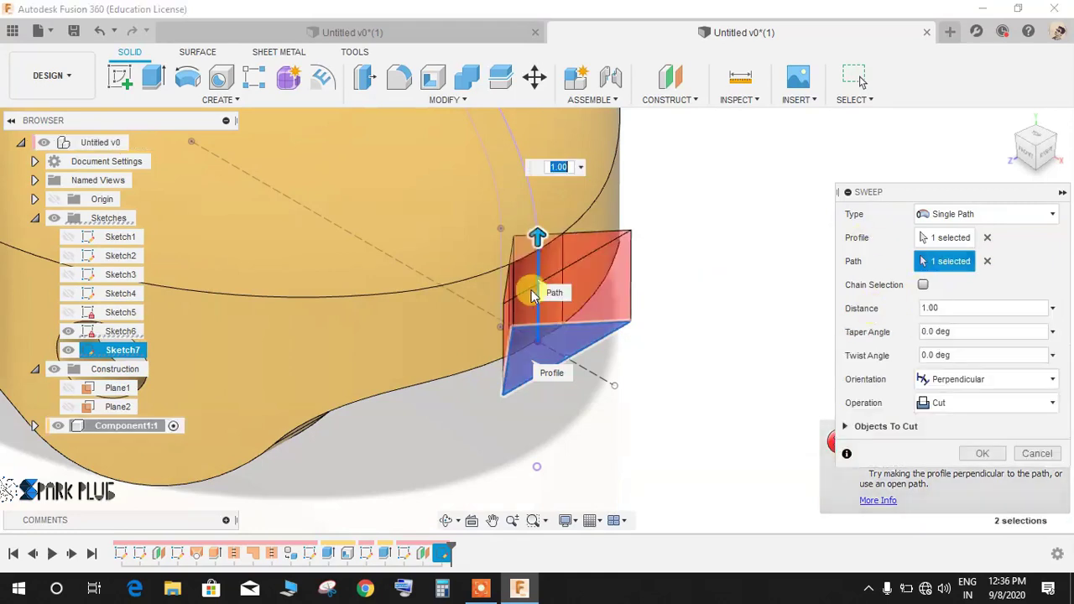
scroll(531, 290, down, 3)
click(528, 228)
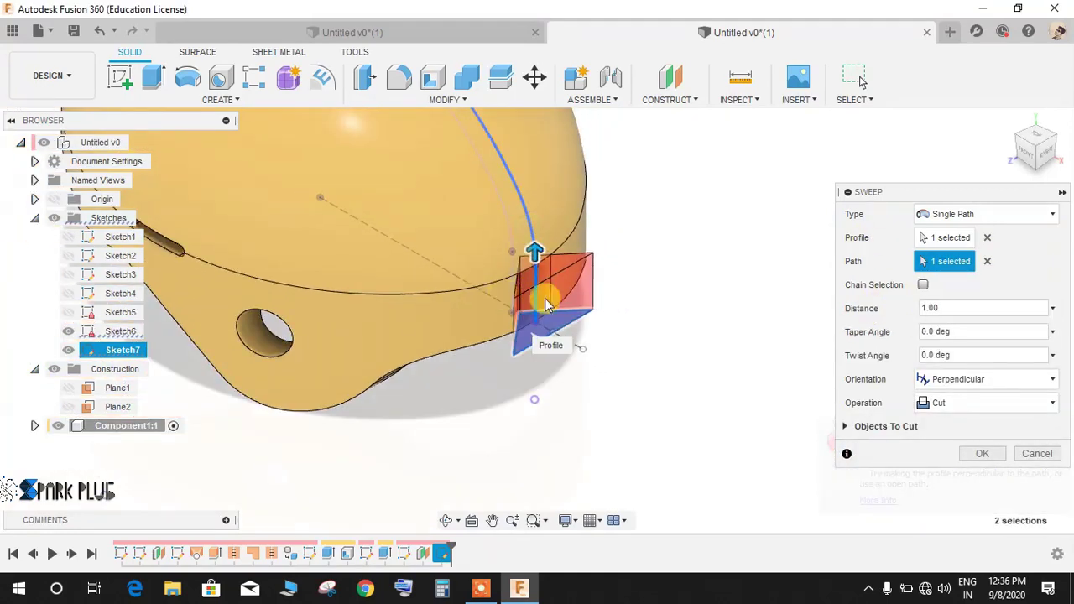
middle_drag(628, 341, 802, 523)
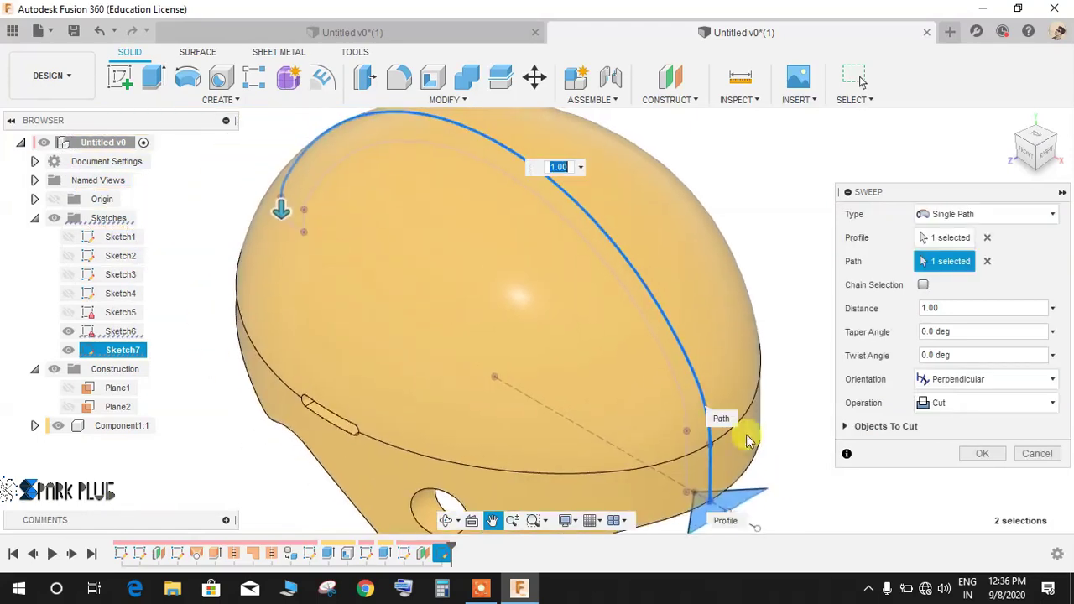
scroll(408, 380, down, 1)
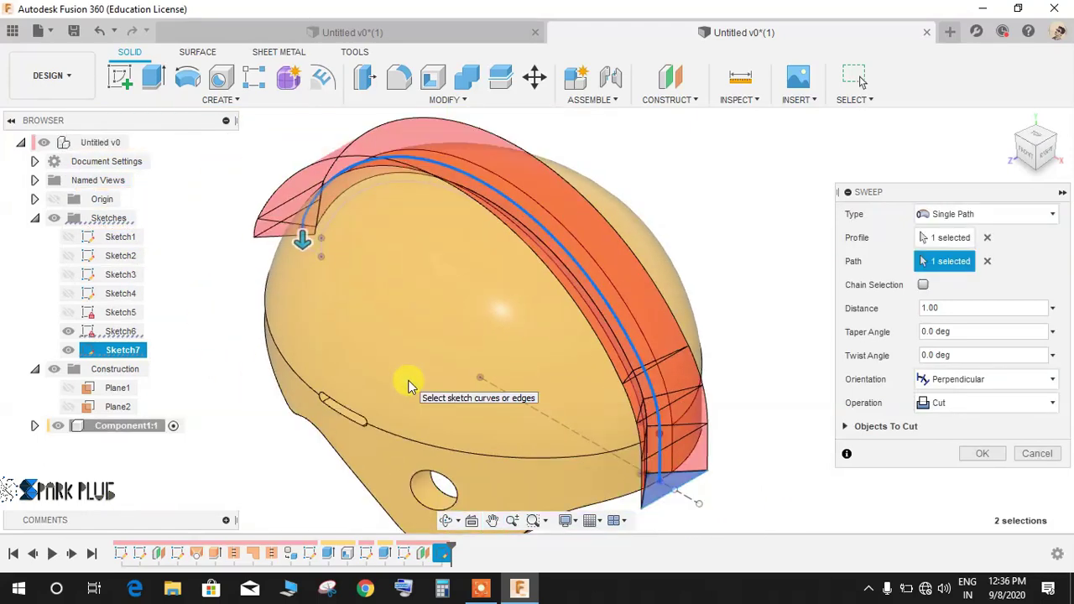
Step: Apply the sweep as a Cut with distance 1.00 and Perpendicular orientation, carving a V-shaped groove over the helmet
middle_drag(409, 383, 473, 417)
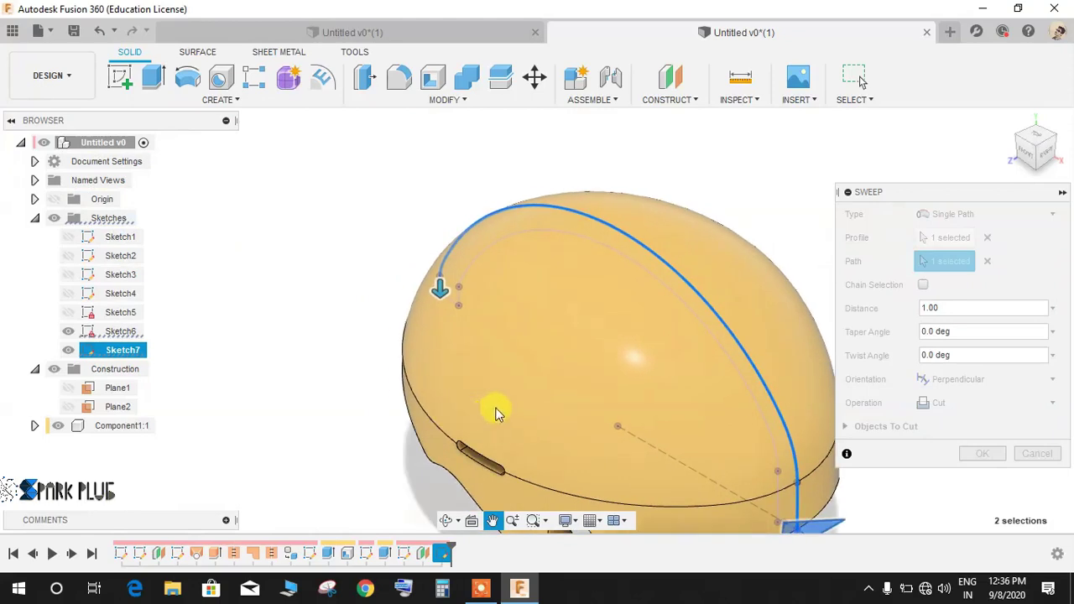
shift+middle_drag(420, 392, 608, 380)
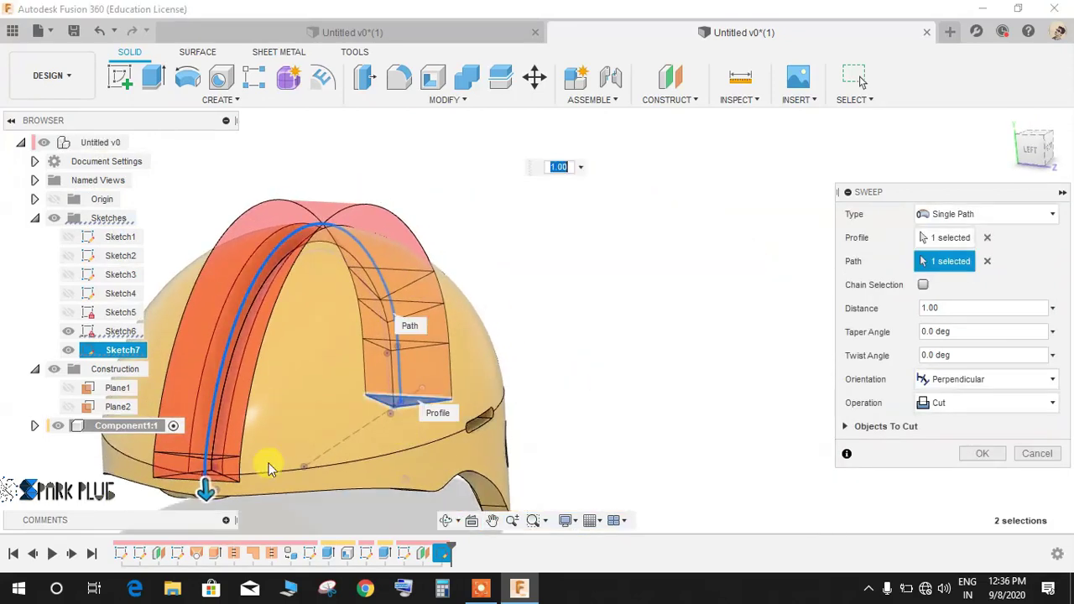
scroll(202, 486, up, 3)
scroll(243, 500, down, 3)
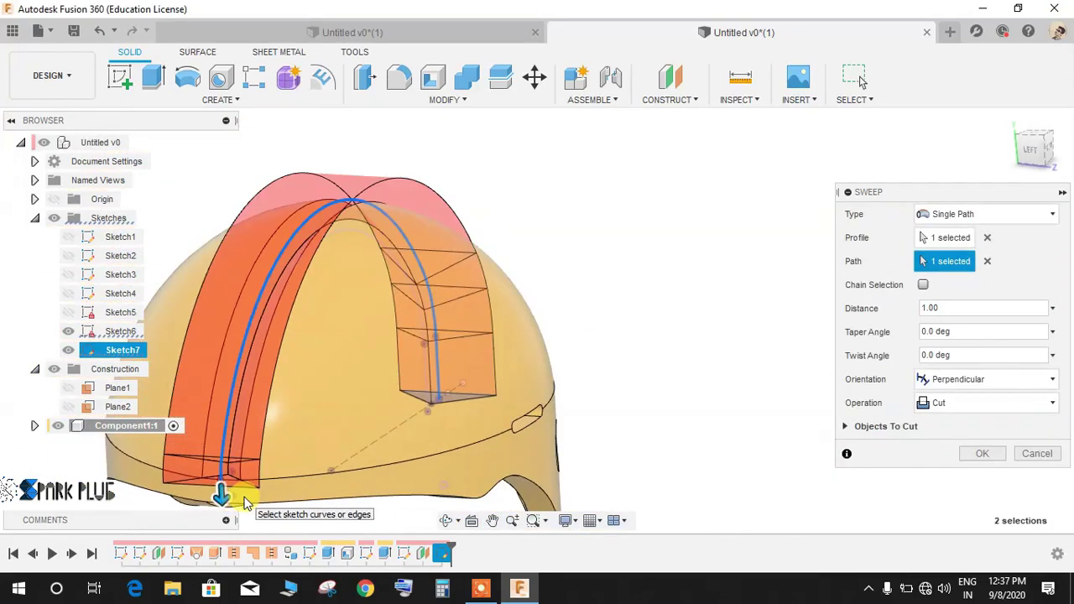
middle_drag(242, 498, 237, 453)
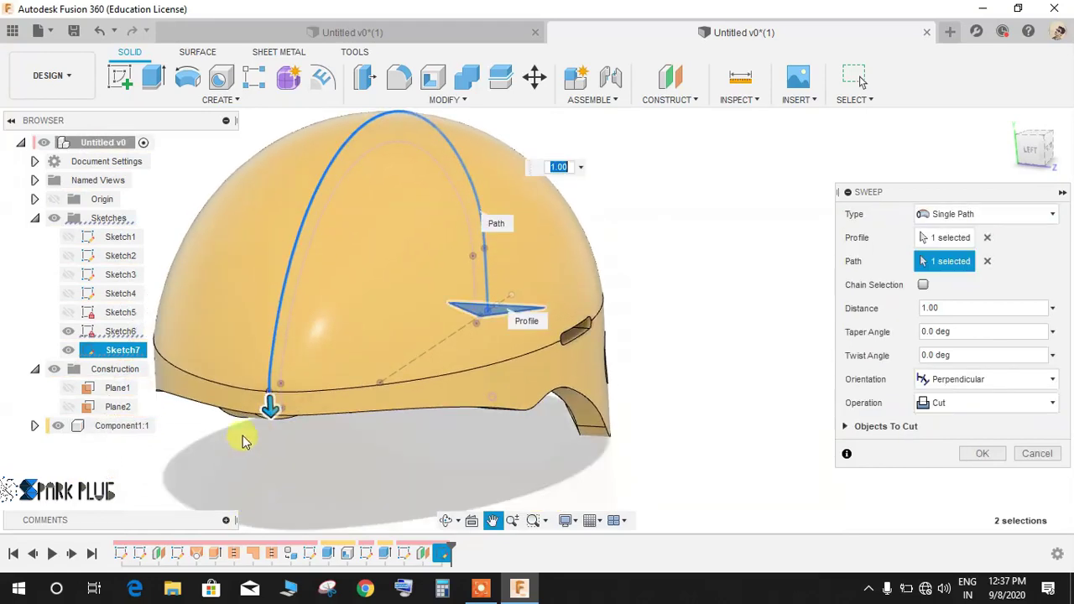
scroll(273, 419, up, 5)
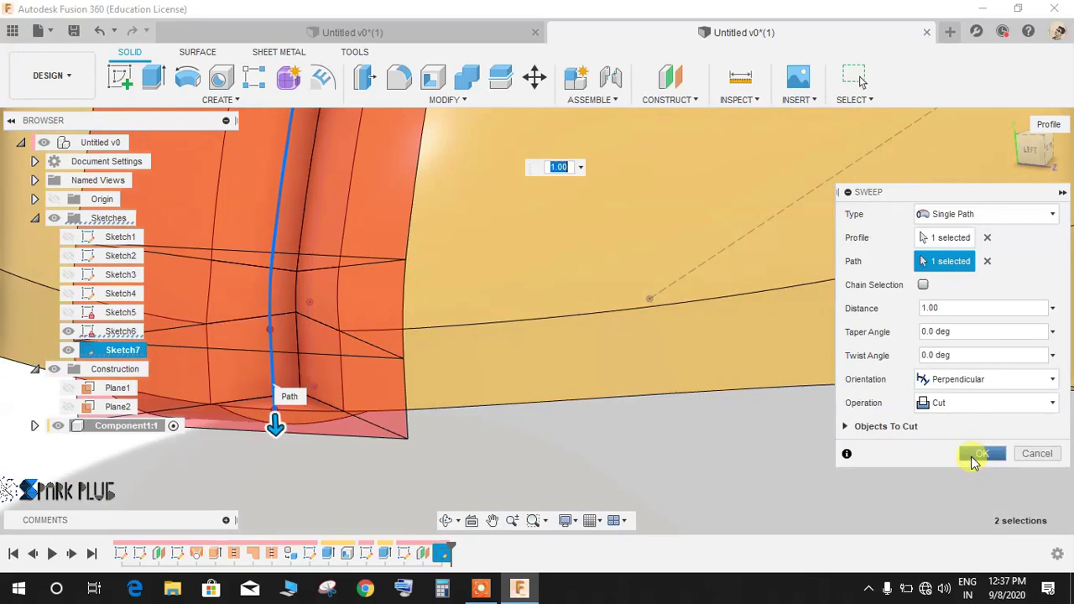
click(978, 454)
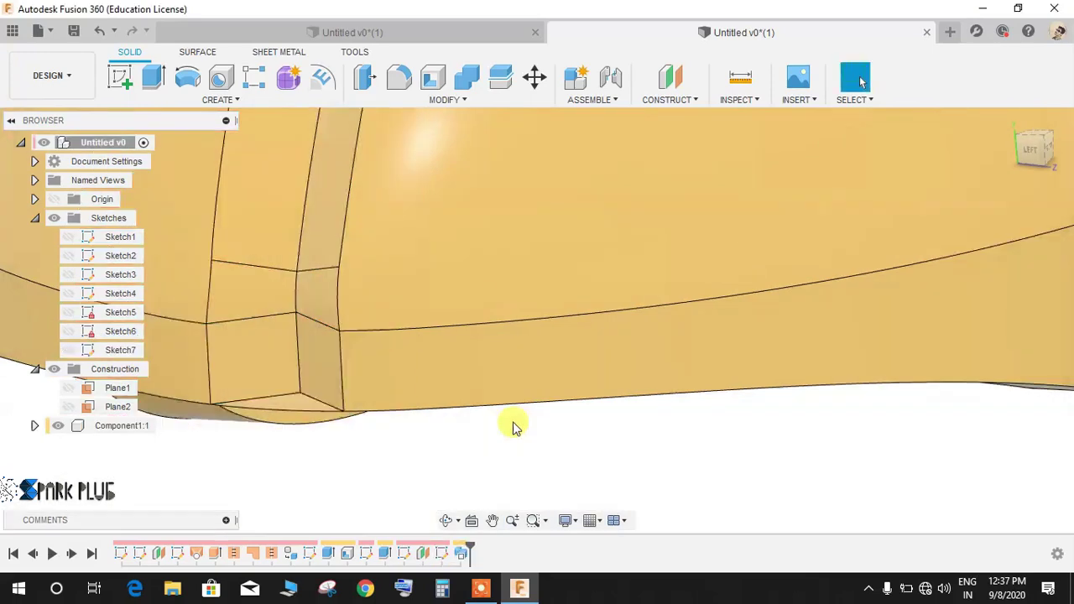
scroll(513, 423, down, 2)
mouse_move(400, 426)
shift+middle_down()
mouse_move(403, 441)
mouse_move(371, 432)
shift+middle_up()
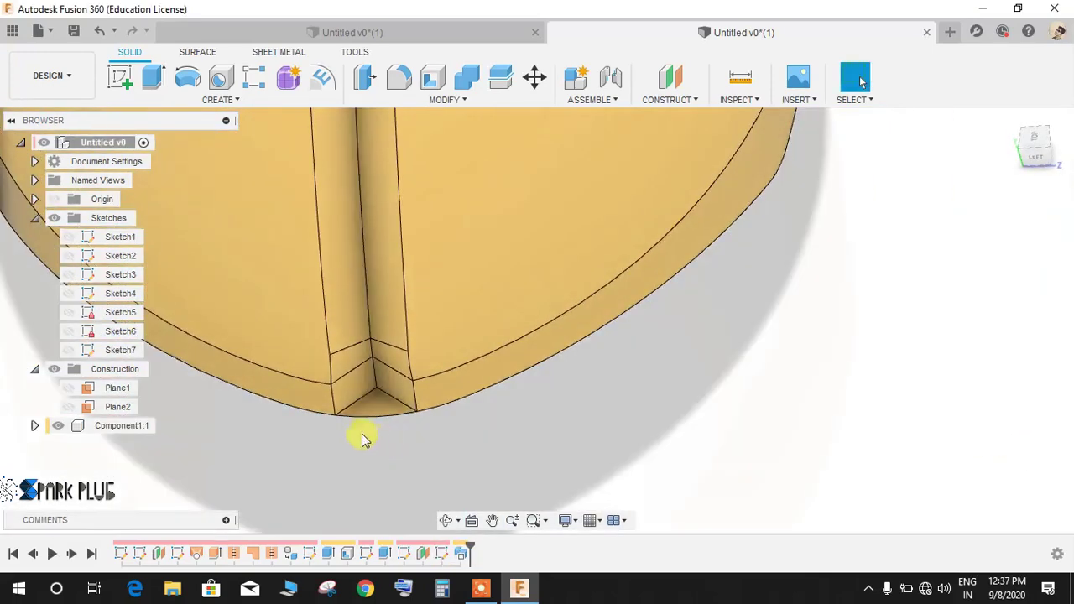
scroll(369, 432, up, 2)
scroll(343, 304, up, 2)
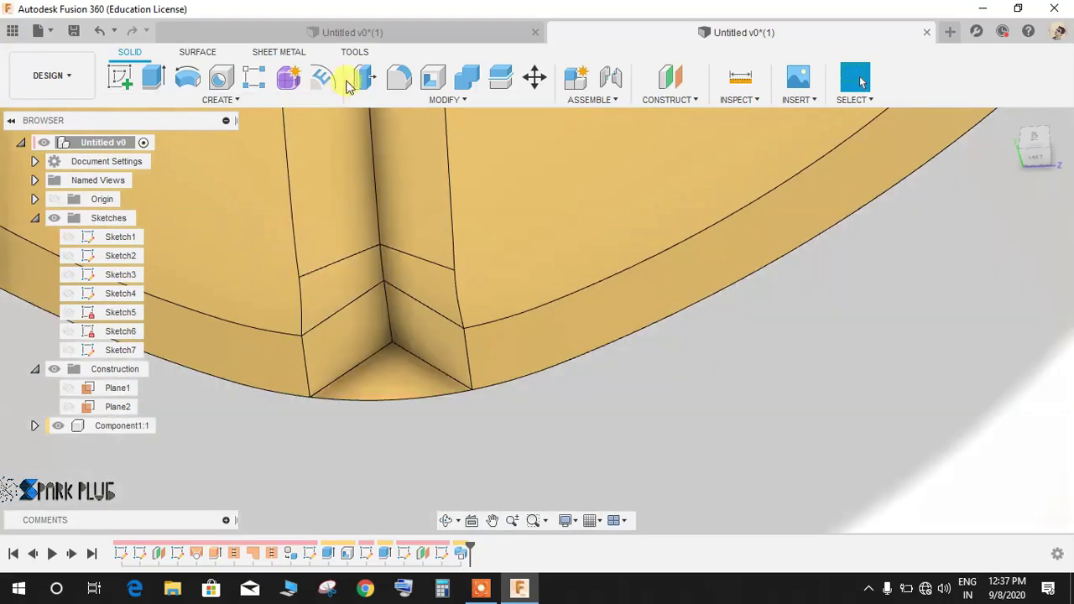
Step: Extrude the leftover triangular rim face at one end of the groove by -13 mm as a Cut
click(153, 78)
click(390, 361)
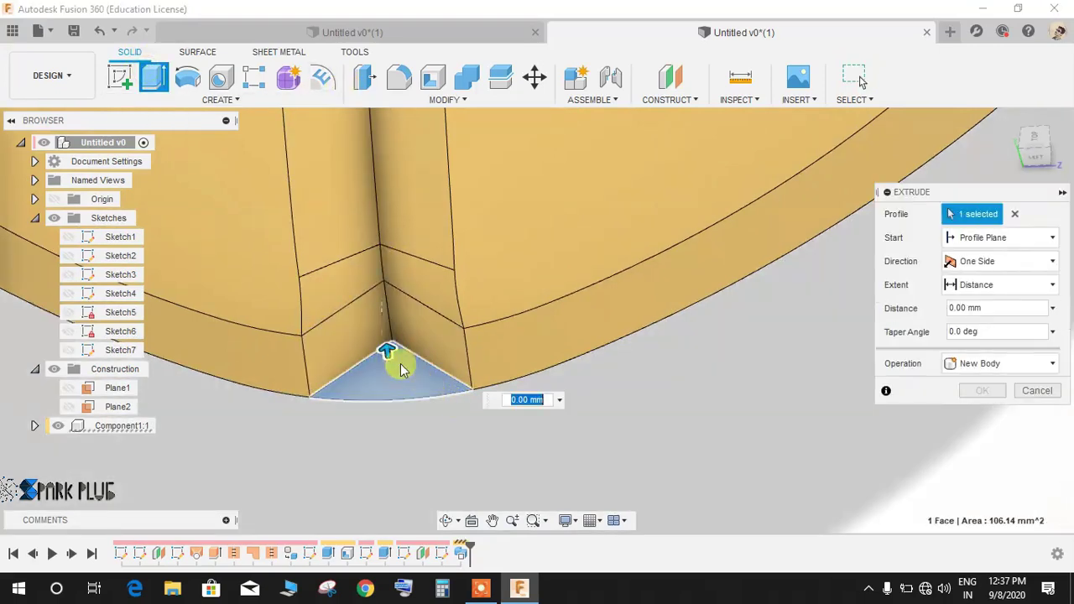
drag(388, 353, 399, 437)
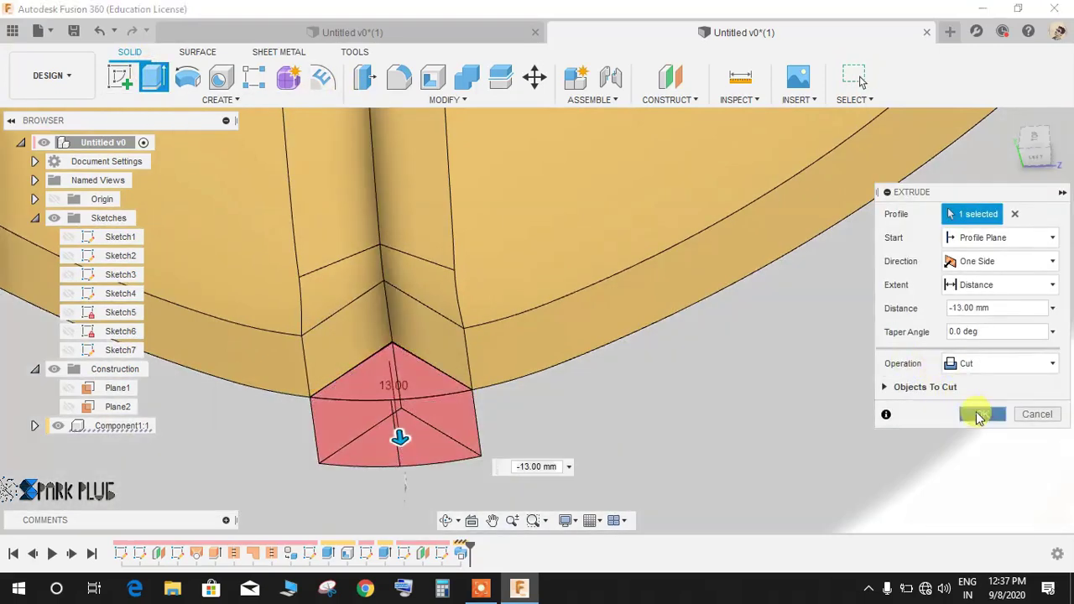
click(978, 413)
Step: Cut away the matching triangular rim face at the groove's opposite end with a downward extrude
shift+middle_drag(536, 436, 472, 403)
scroll(473, 408, down, 3)
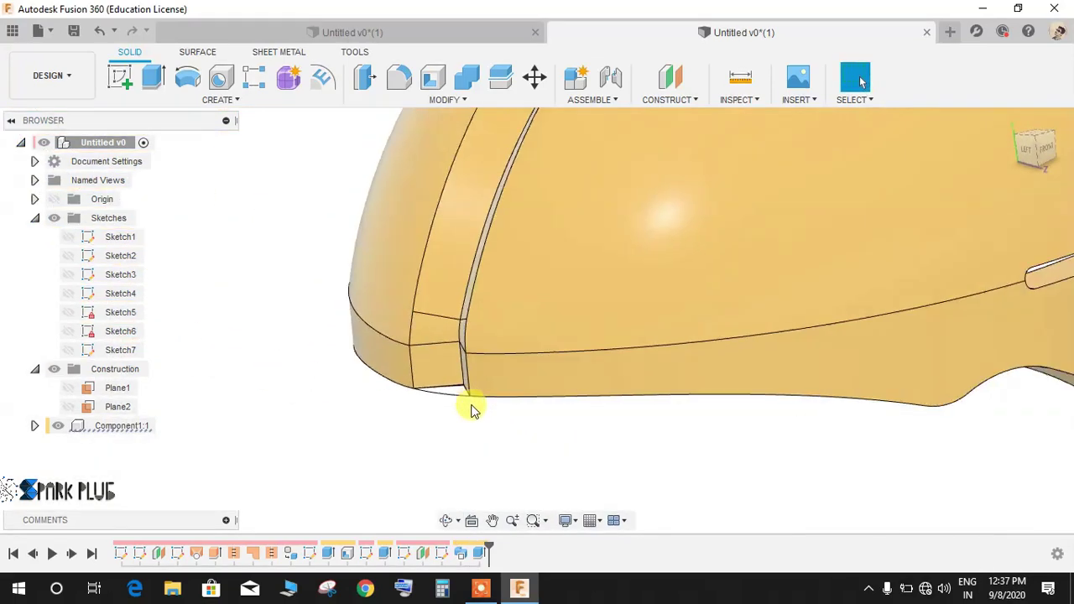
shift+middle_drag(635, 417, 486, 302)
scroll(742, 495, up, 3)
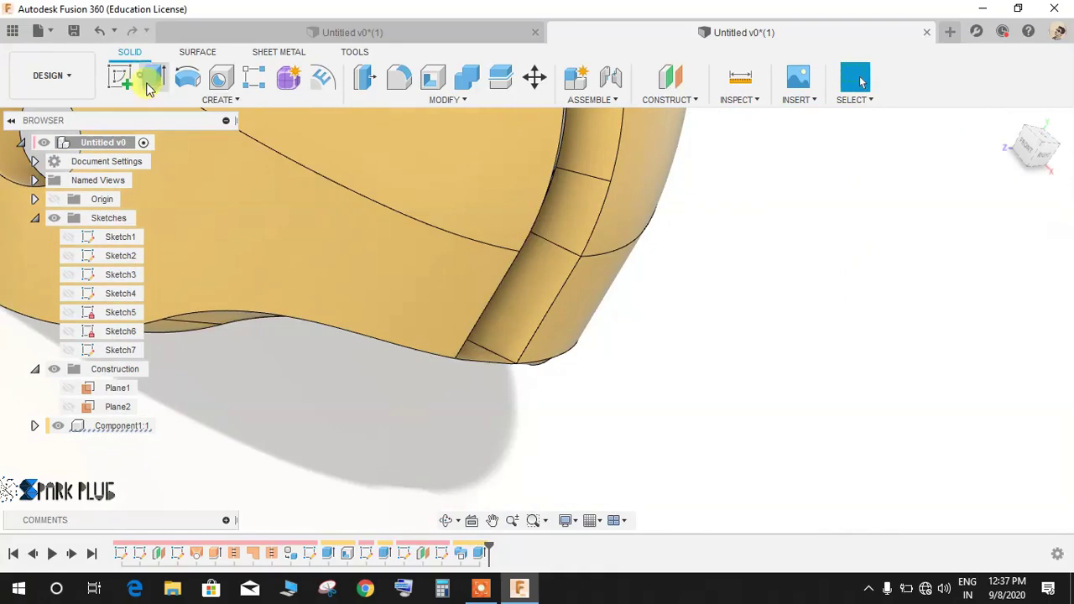
click(148, 81)
click(482, 350)
drag(486, 335, 464, 379)
click(981, 414)
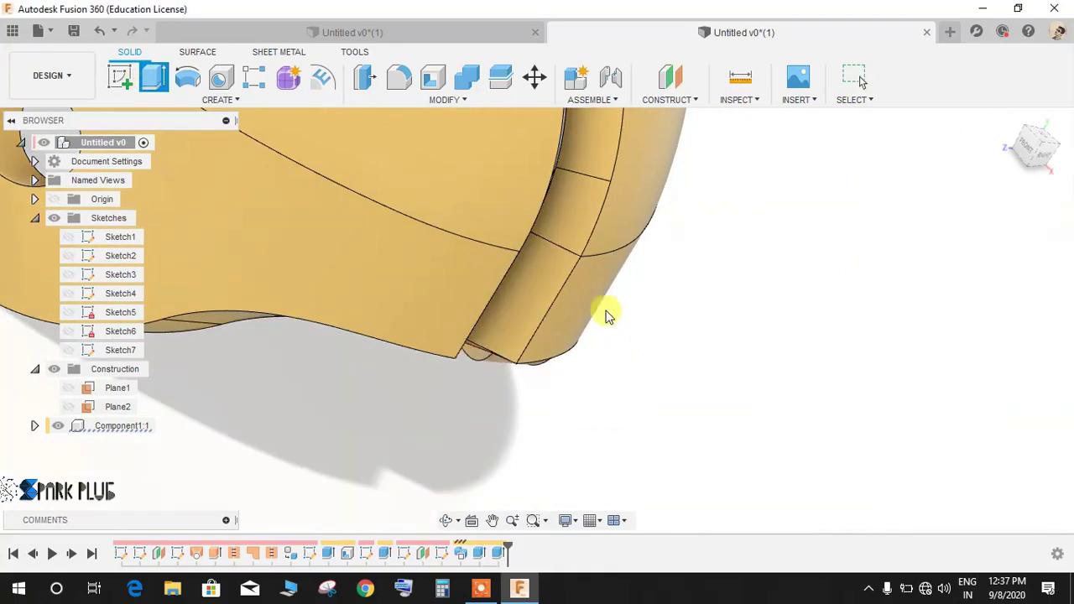
Step: Start a constant-radius fillet and select the lower and upper outer edge chains of one side slot
shift+middle_drag(607, 312, 526, 288)
scroll(506, 323, down, 10)
shift+middle_drag(505, 324, 639, 284)
scroll(639, 285, up, 5)
scroll(639, 284, down, 5)
shift+middle_drag(671, 324, 799, 344)
scroll(800, 344, up, 4)
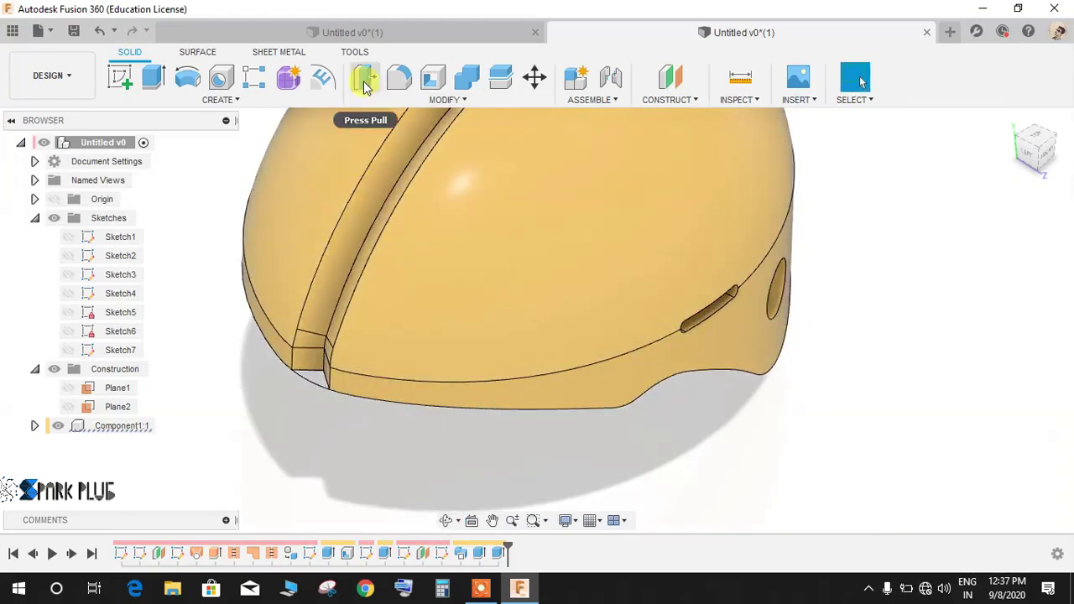
shift+middle_drag(798, 259, 436, 307)
scroll(616, 351, up, 3)
click(514, 282)
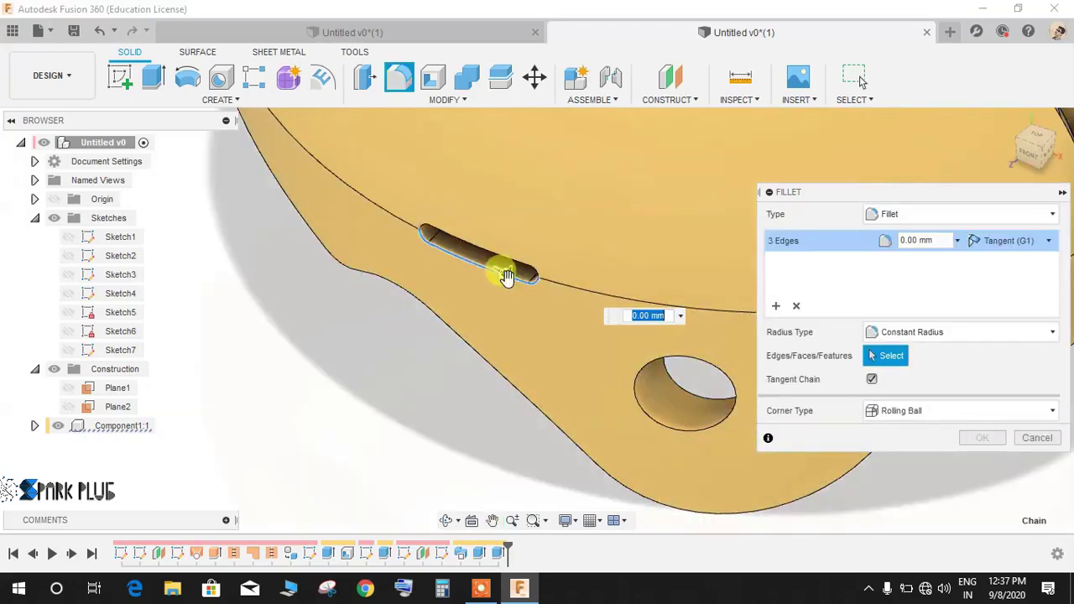
scroll(507, 273, up, 2)
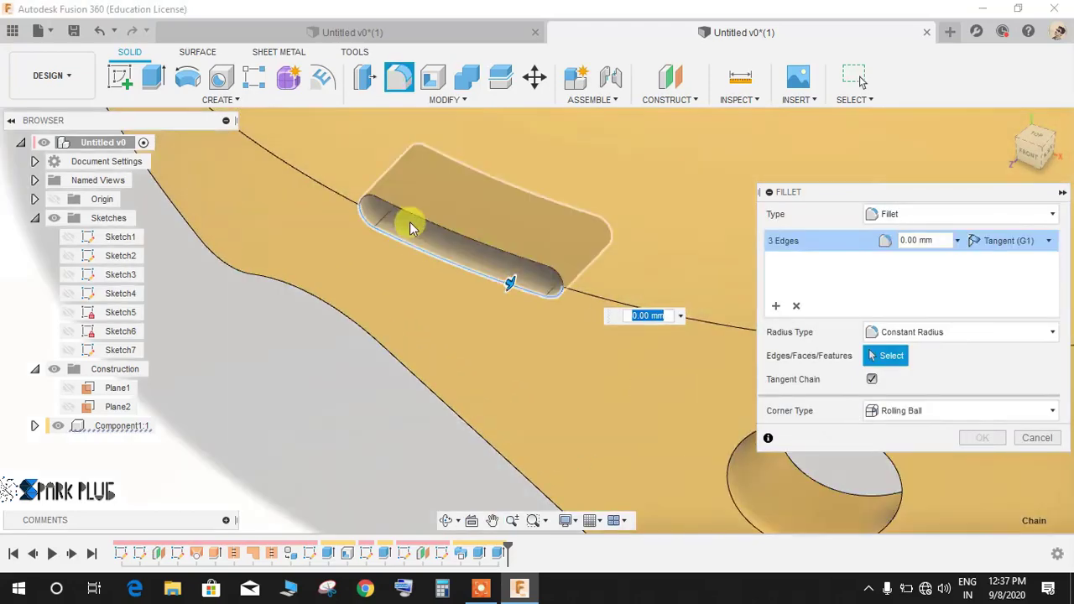
click(409, 214)
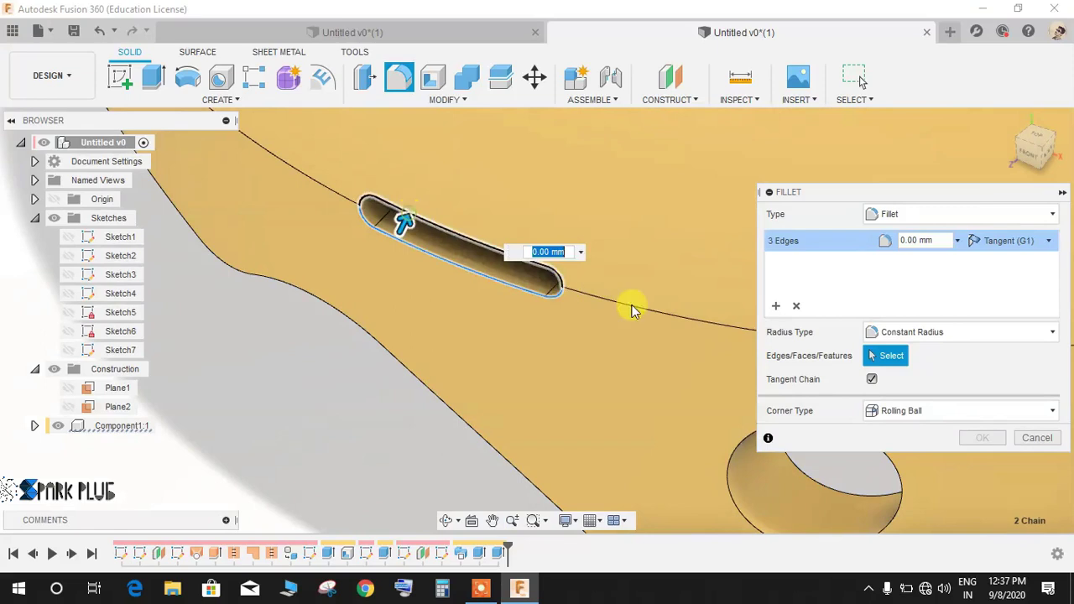
Step: Add the nearby hole's edges plus the slot and hole edges on the opposite side, and apply a 5 mm fillet
click(746, 444)
click(807, 464)
middle_drag(498, 431, 317, 336)
scroll(565, 272, down, 4)
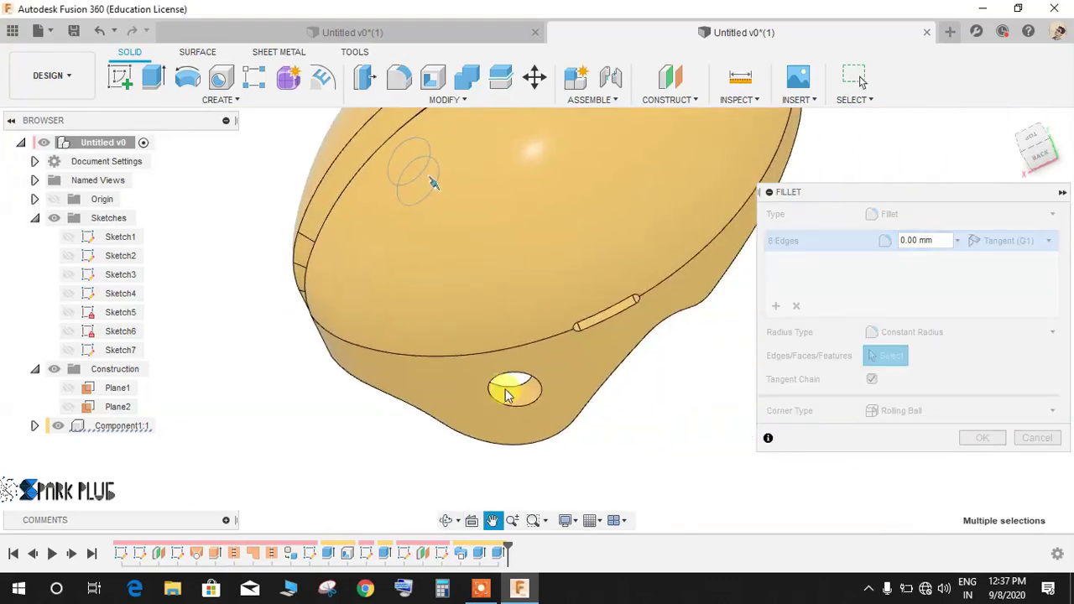
scroll(499, 394, up, 3)
click(659, 245)
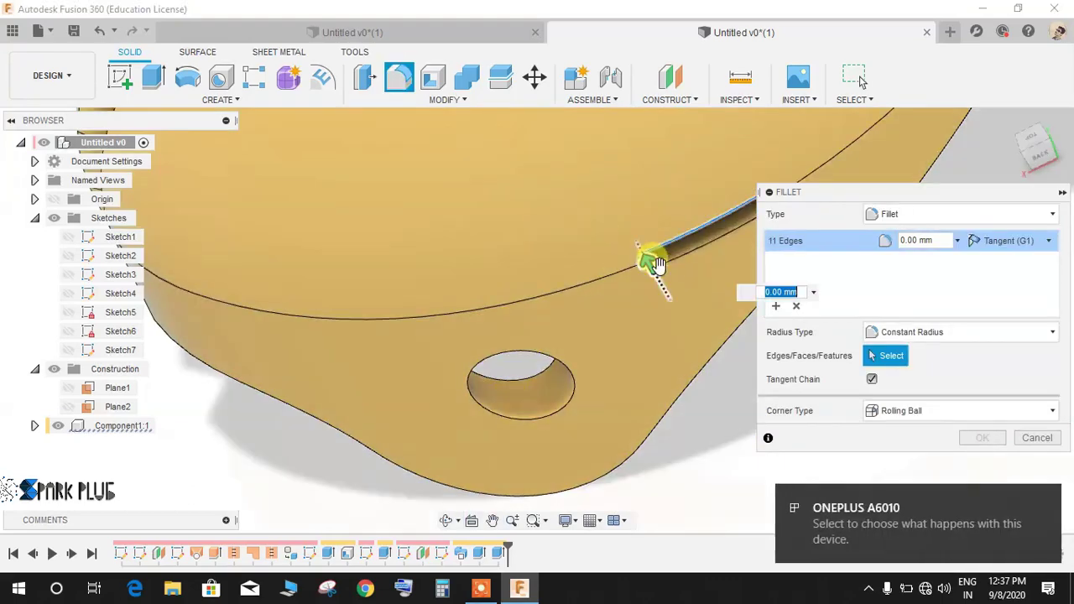
click(646, 260)
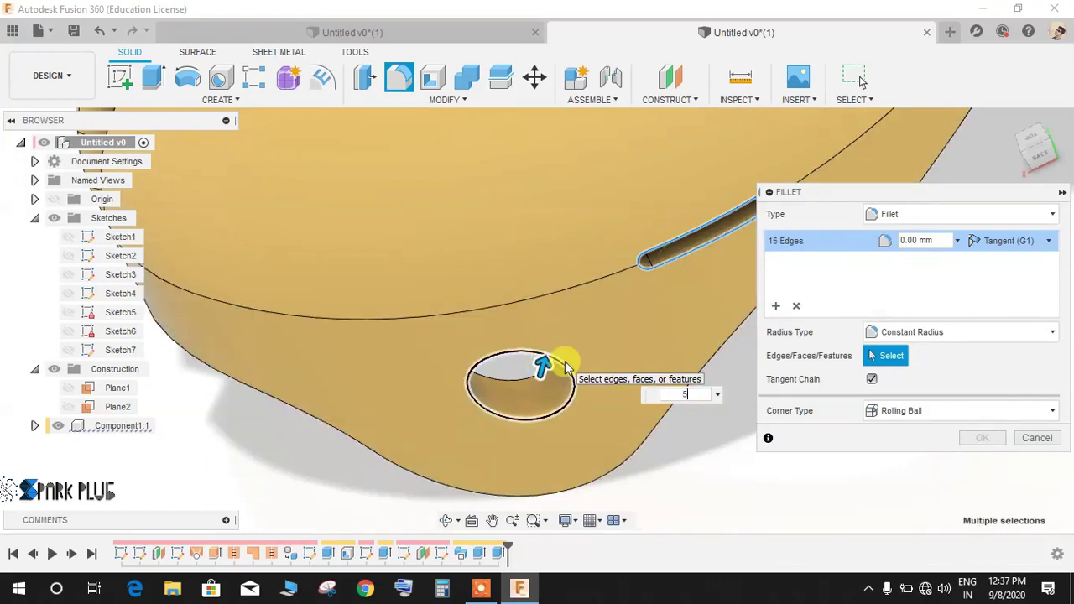
key(Return)
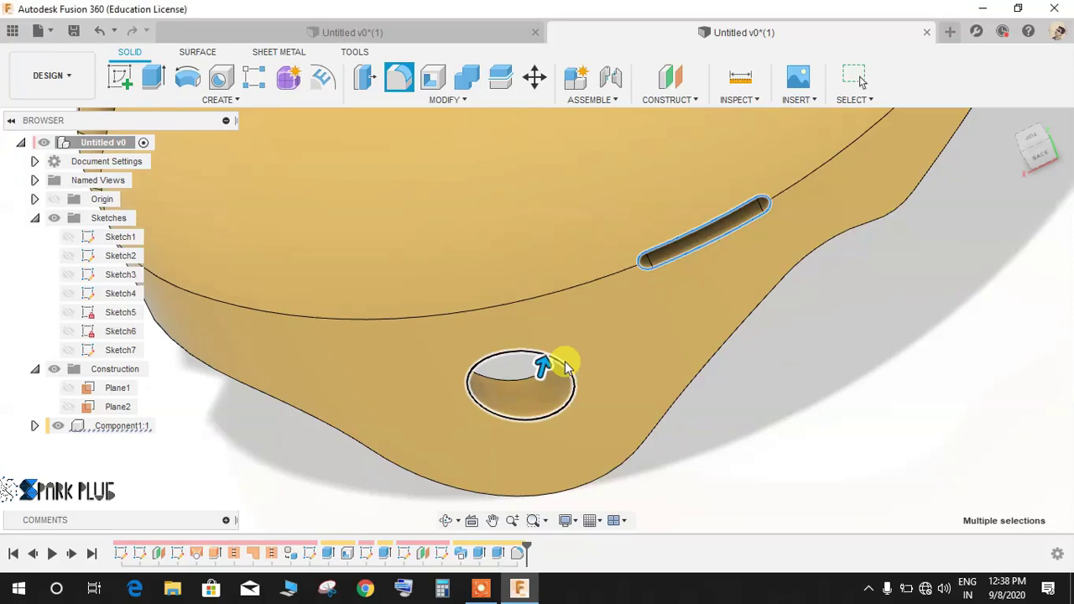
Step: Start a fillet on the groove's centre edge chain over the dome, including its lower segment at the rim
scroll(564, 361, down, 10)
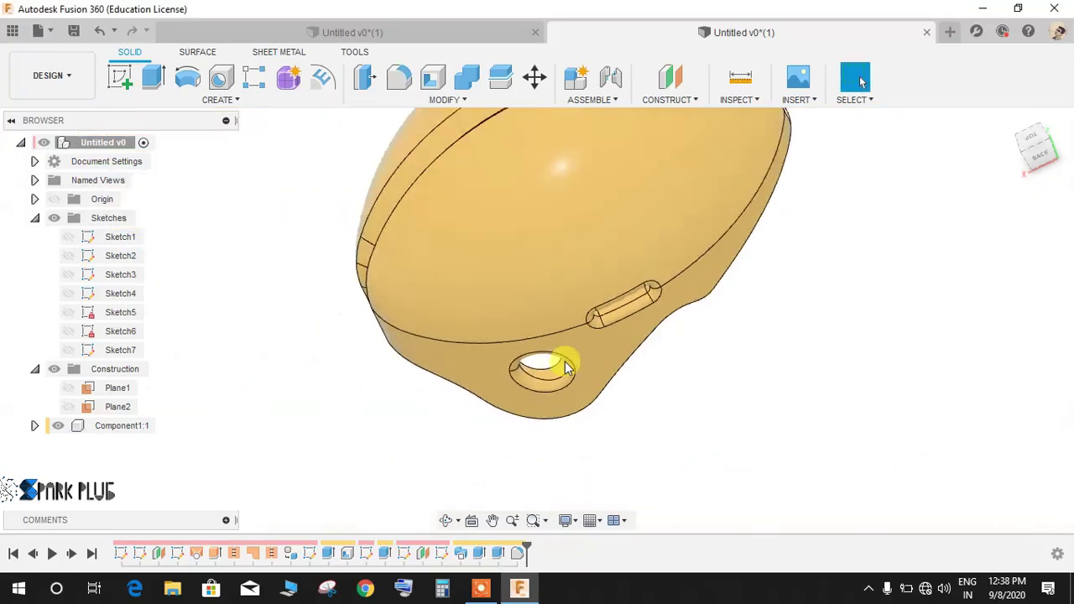
middle_drag(559, 359, 501, 355)
scroll(480, 309, up, 4)
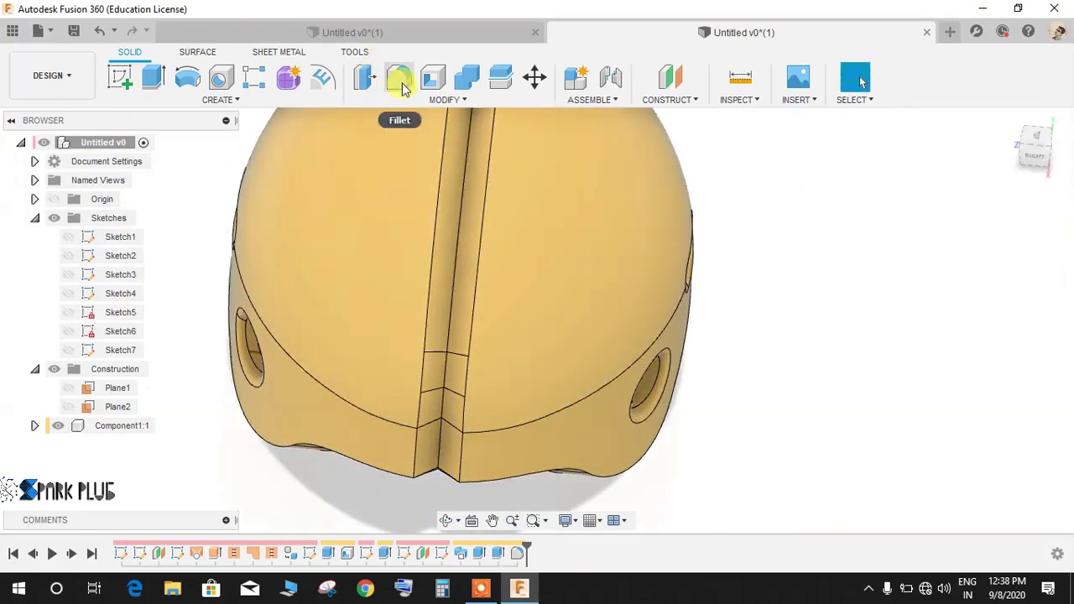
click(399, 77)
click(461, 199)
scroll(444, 448, up, 3)
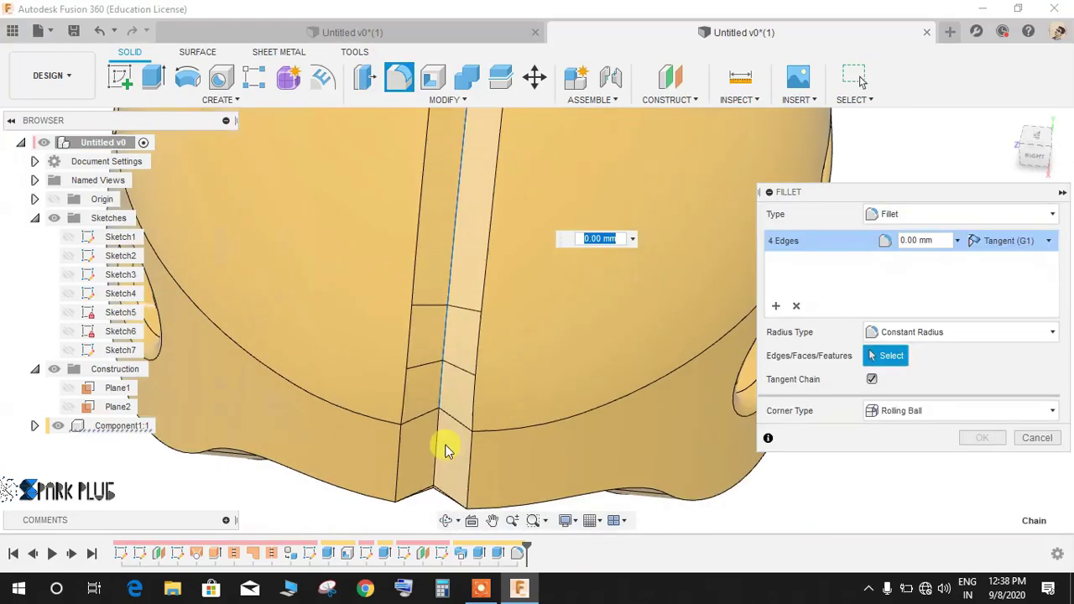
click(436, 434)
scroll(437, 466, down, 3)
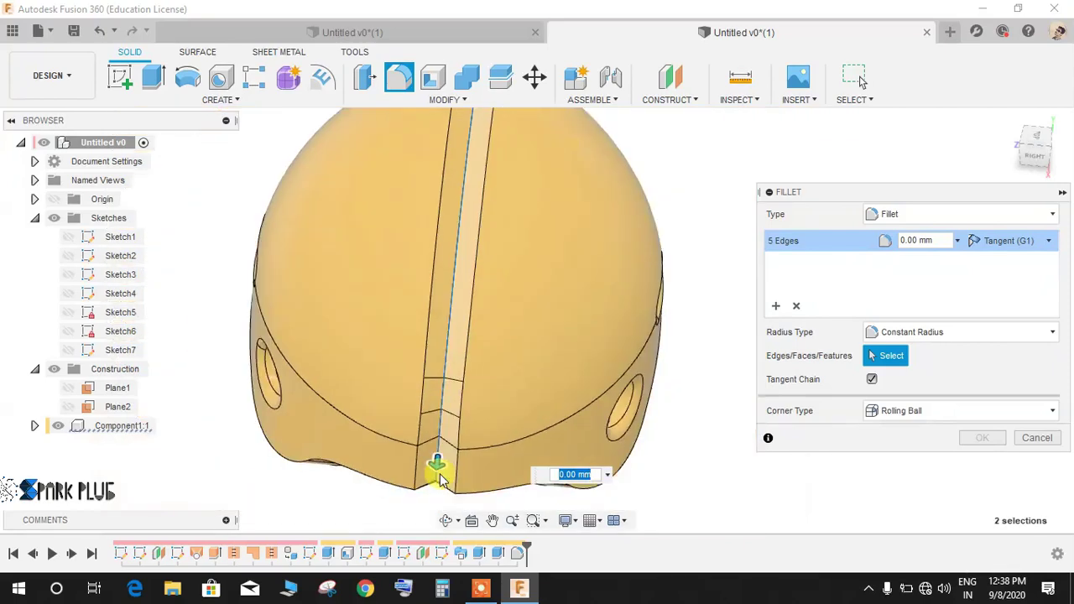
Step: Add the groove's two outer edge chains over the dome and their lower segments at the same rim end
middle_drag(526, 307, 467, 329)
click(391, 136)
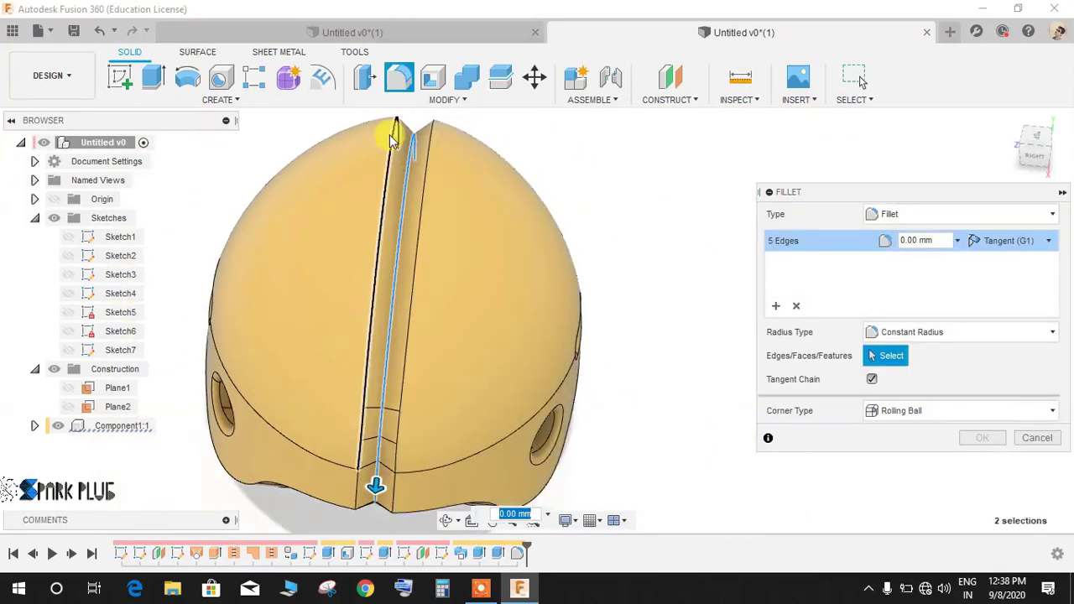
click(420, 186)
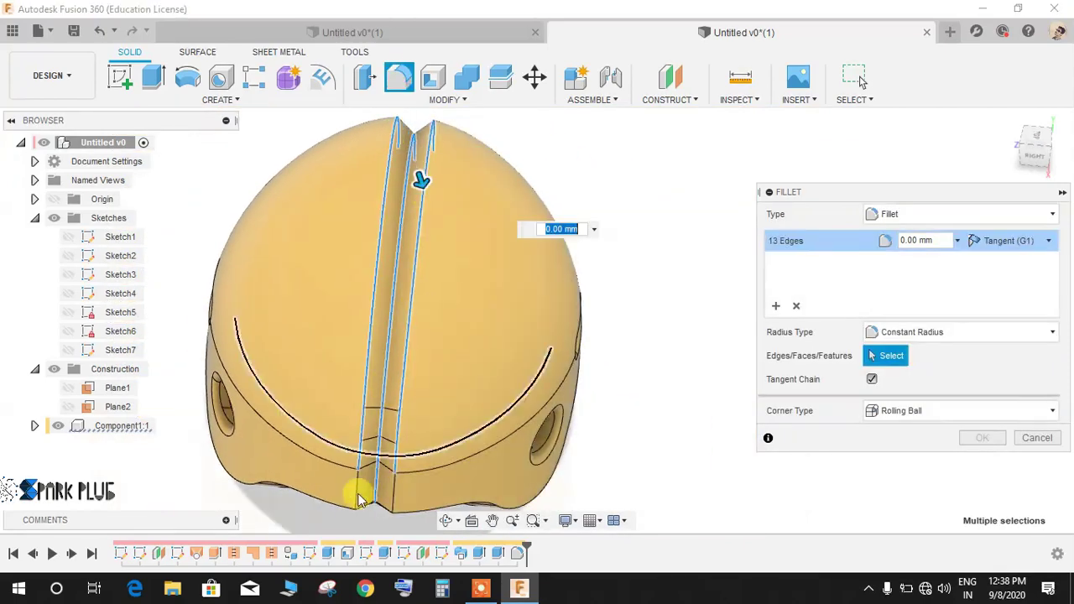
scroll(358, 496, up, 3)
click(425, 465)
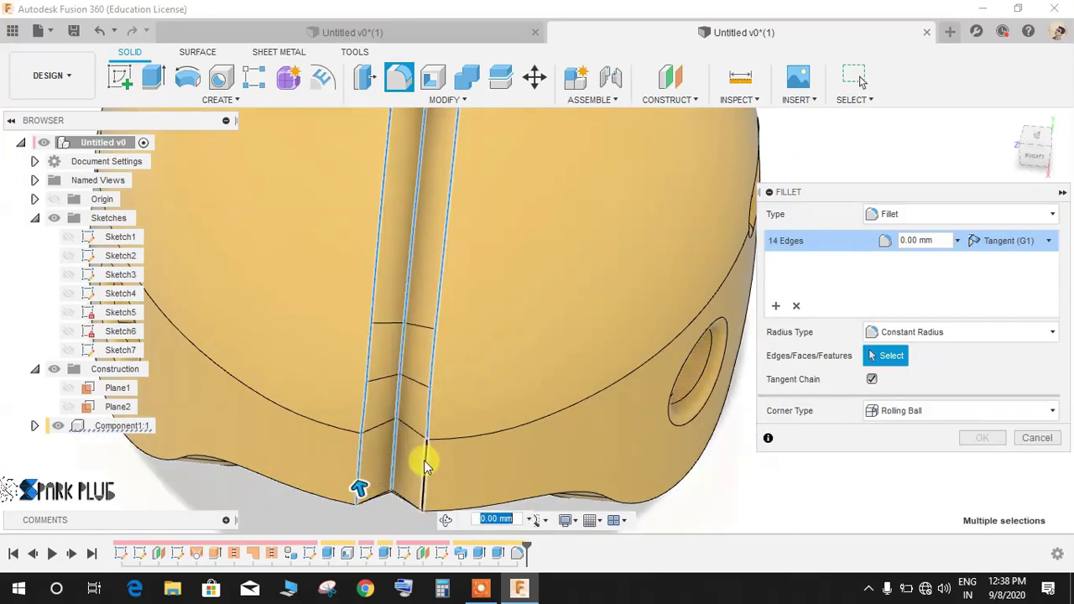
Step: Add the three lower groove edges at the opposite rim end and try fillet radii of 5 mm and 3 mm
scroll(489, 388, down, 3)
scroll(586, 417, down, 1)
shift+middle_drag(641, 436, 431, 414)
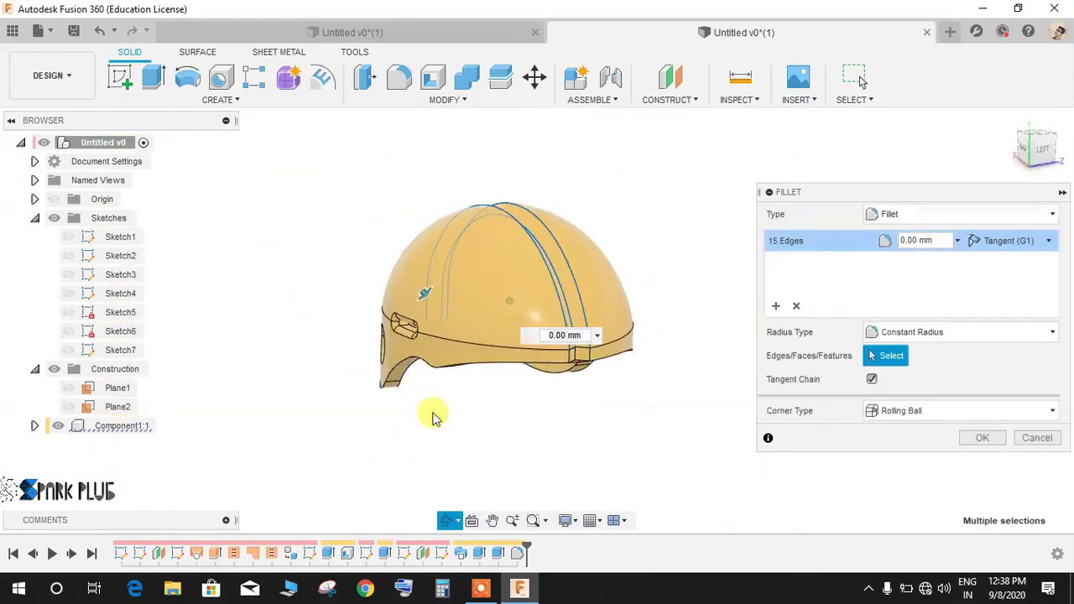
scroll(570, 378, up, 2)
scroll(647, 312, up, 2)
scroll(616, 323, up, 3)
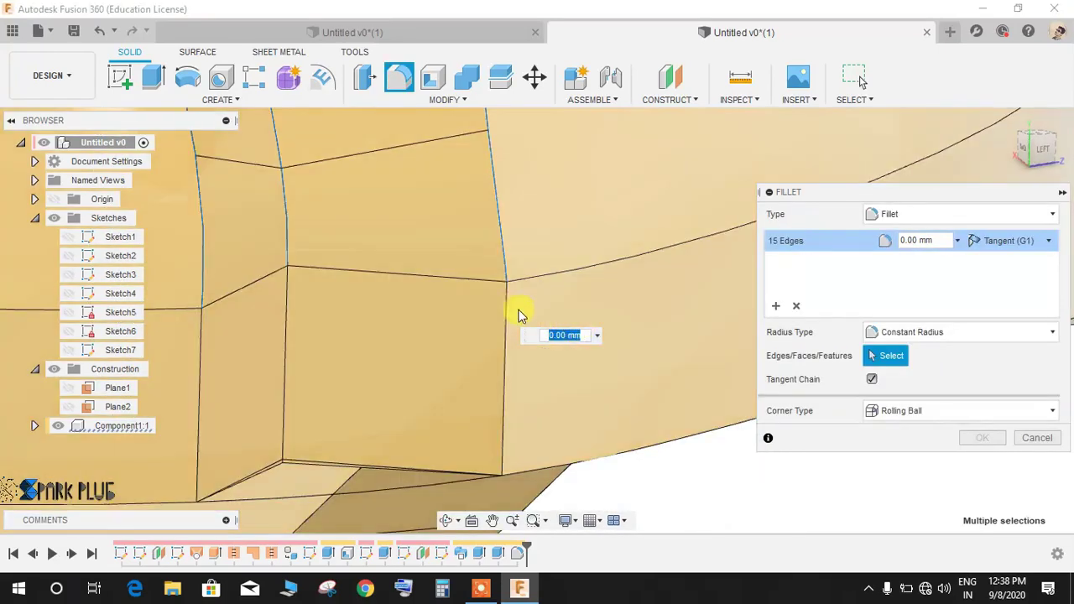
click(502, 302)
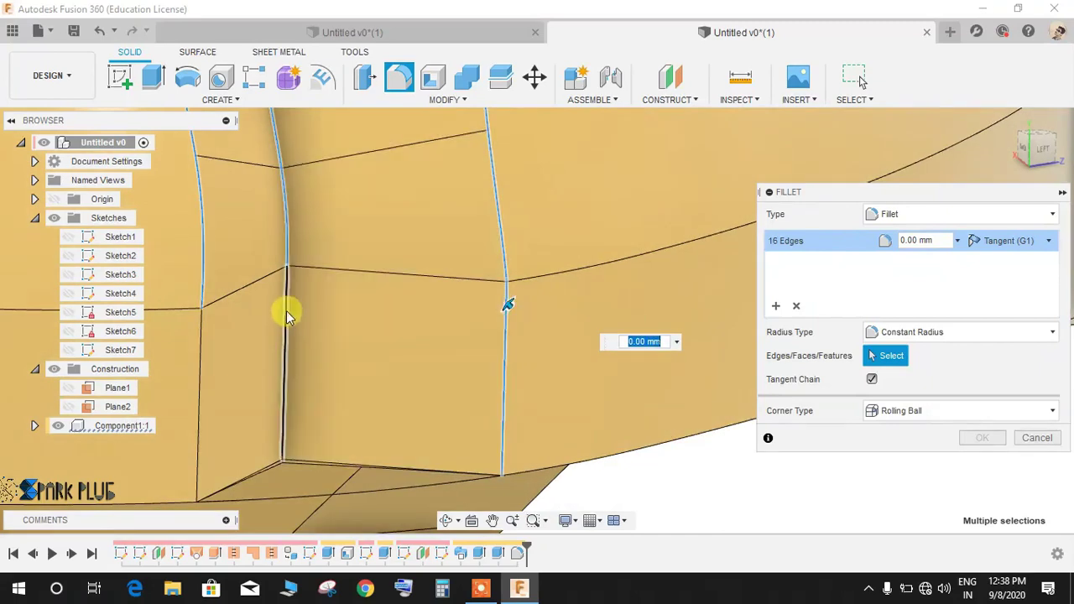
click(287, 311)
click(201, 346)
scroll(324, 350, down, 5)
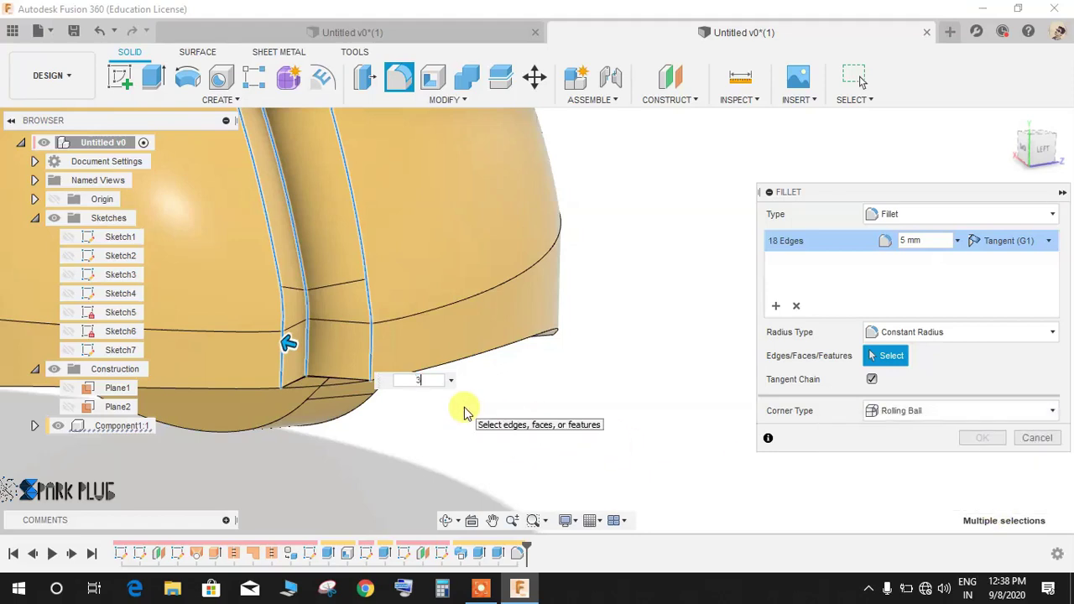
Step: Add the tiny vertical edge below the groove's centre line at the rim to the 3 mm fillet selection
scroll(292, 373, up, 5)
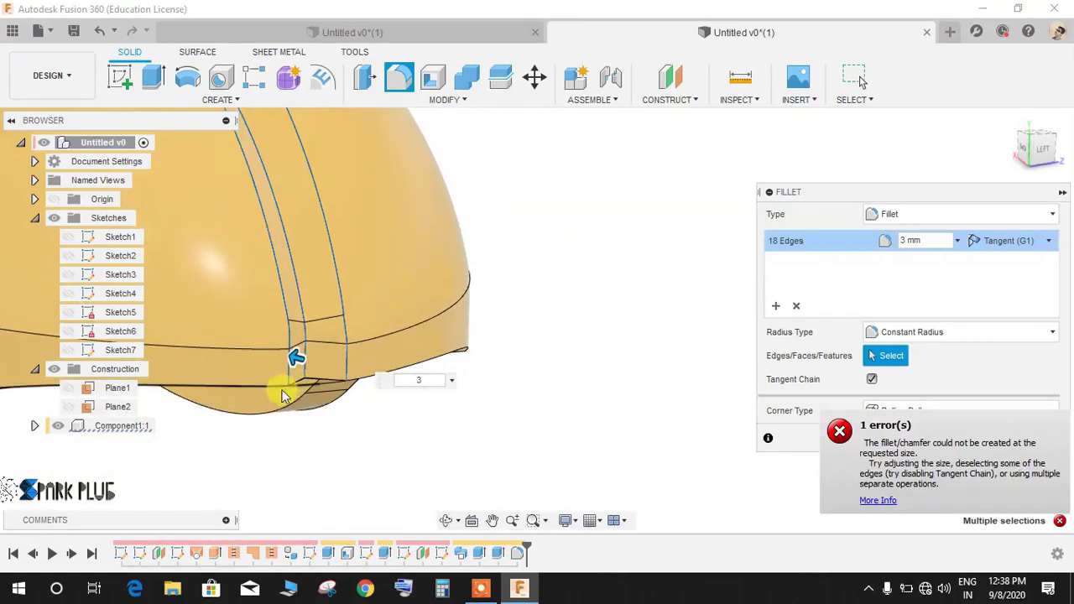
scroll(395, 371, up, 5)
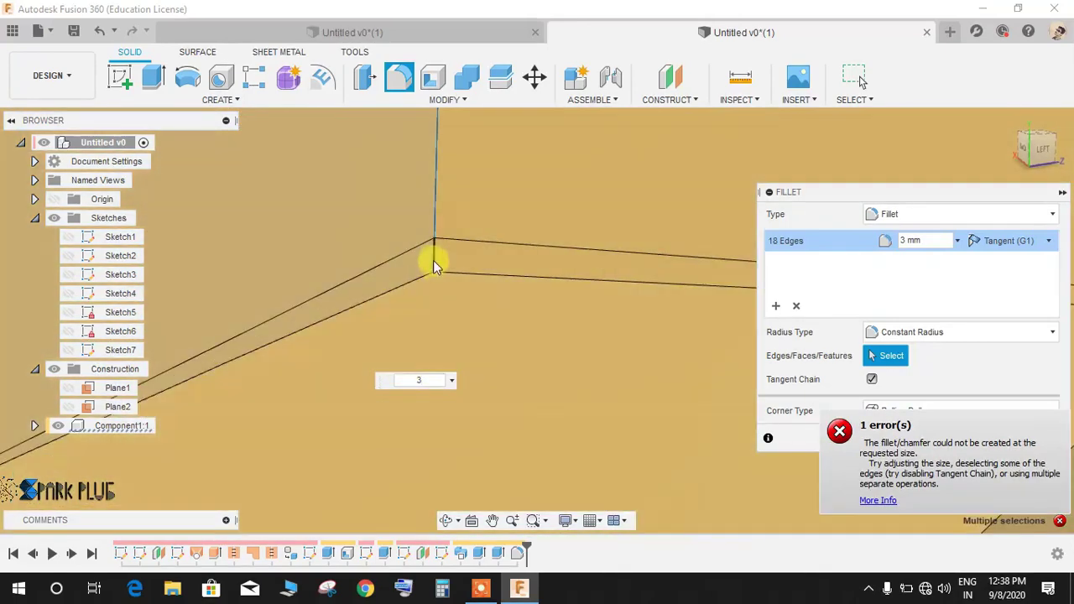
click(434, 256)
Step: Add the remaining centre edge at the groove's other end, try a 1 mm radius, and cancel the fillet
scroll(497, 291, down, 6)
scroll(496, 290, down, 2)
shift+middle_drag(470, 385, 549, 408)
scroll(549, 407, down, 3)
scroll(427, 425, down, 3)
shift+middle_drag(427, 424, 317, 506)
scroll(317, 505, up, 10)
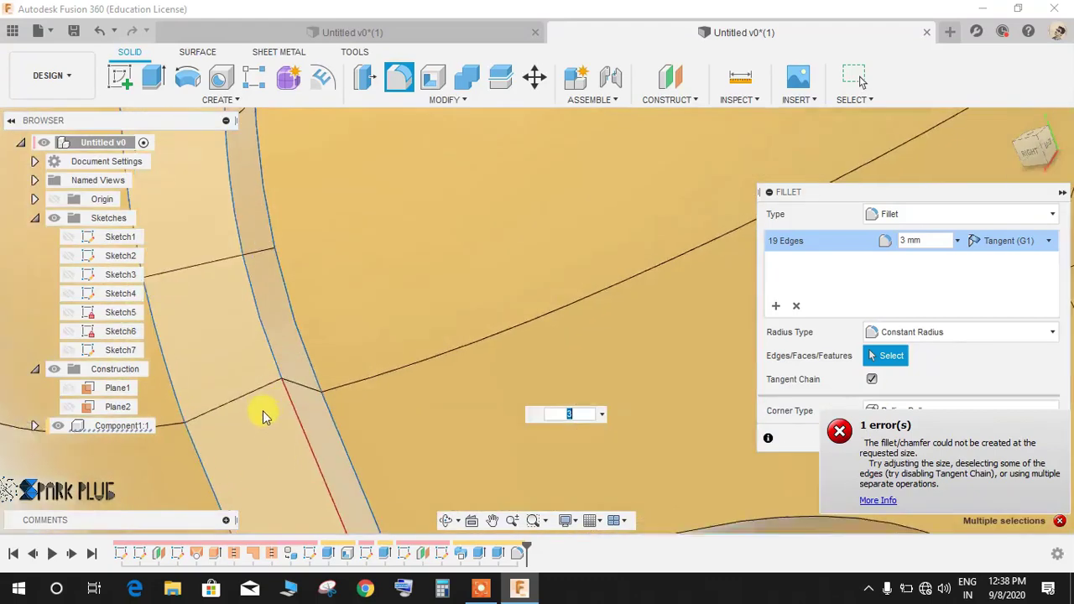
scroll(263, 412, up, 3)
scroll(311, 375, down, 5)
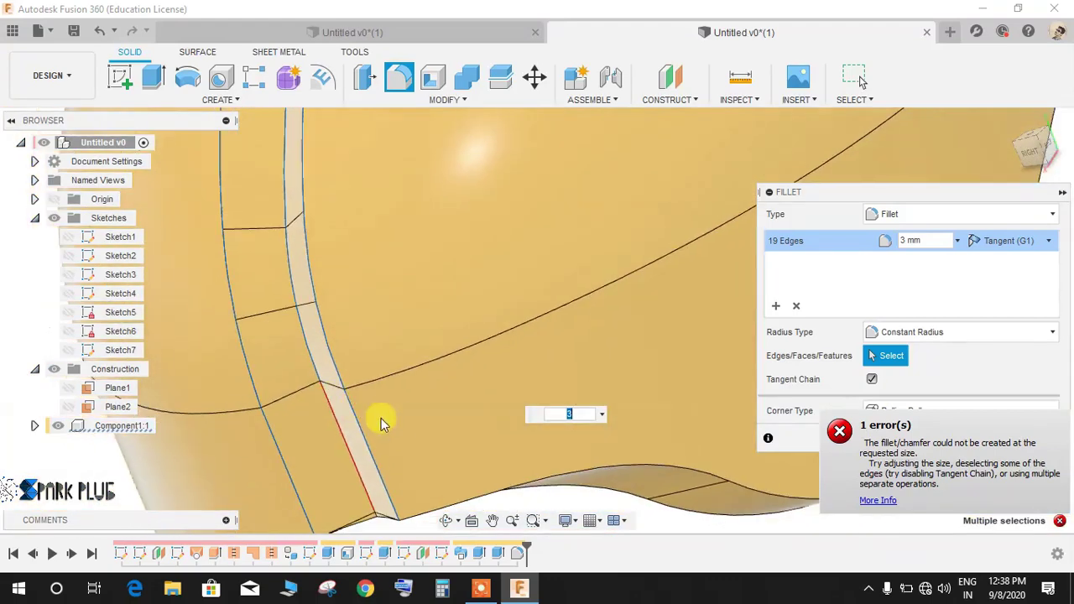
scroll(376, 528, up, 5)
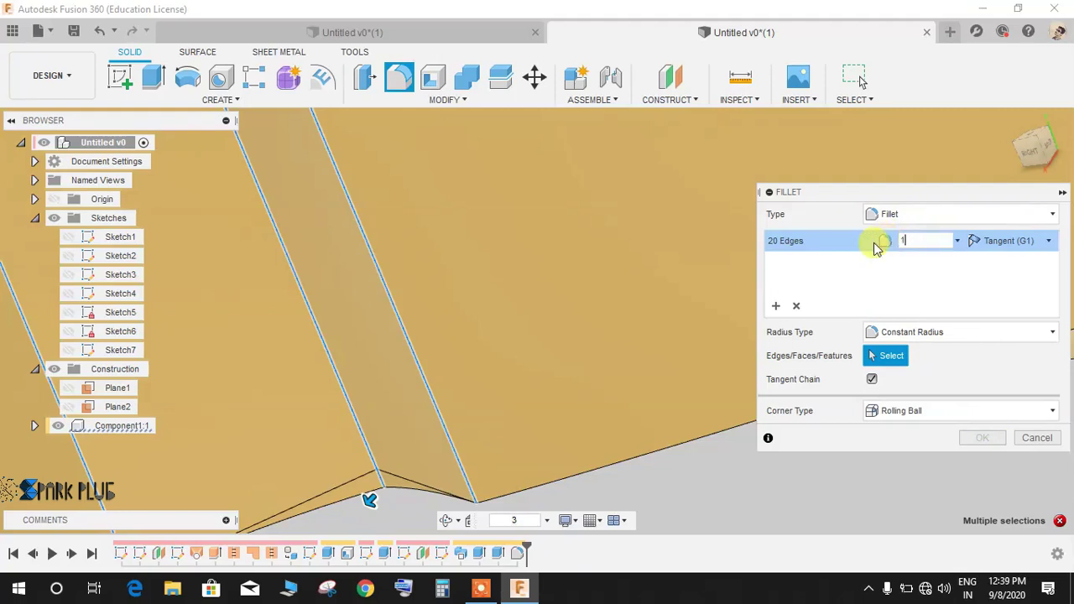
scroll(439, 475, down, 7)
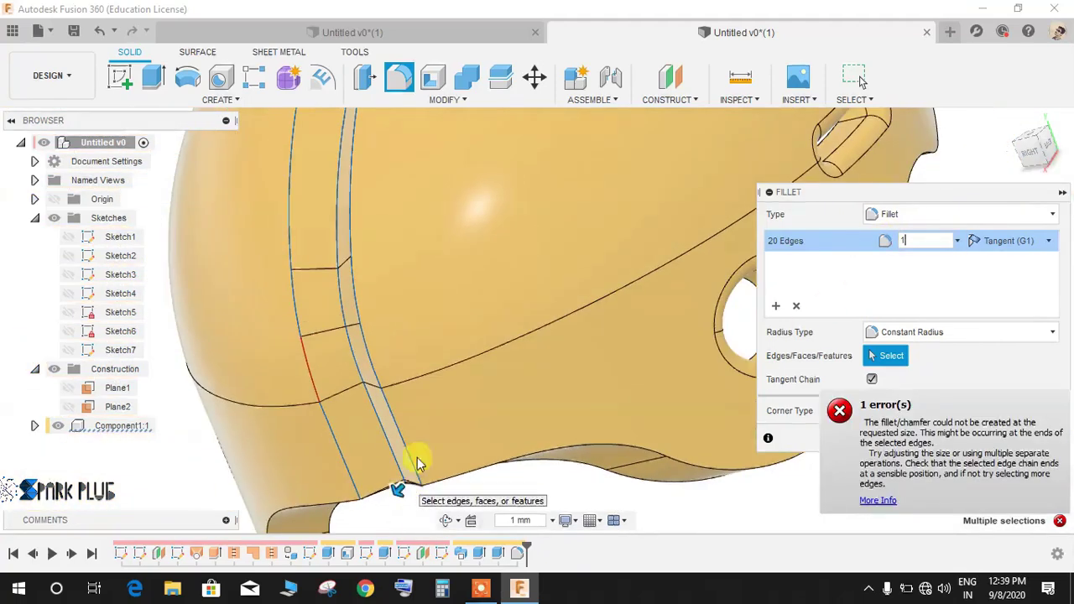
key(Escape)
Step: Examine both rim ends of the groove up close, especially the thin ledge along the V-shaped cut
scroll(411, 387, down, 3)
shift+middle_drag(404, 384, 417, 366)
scroll(422, 378, up, 8)
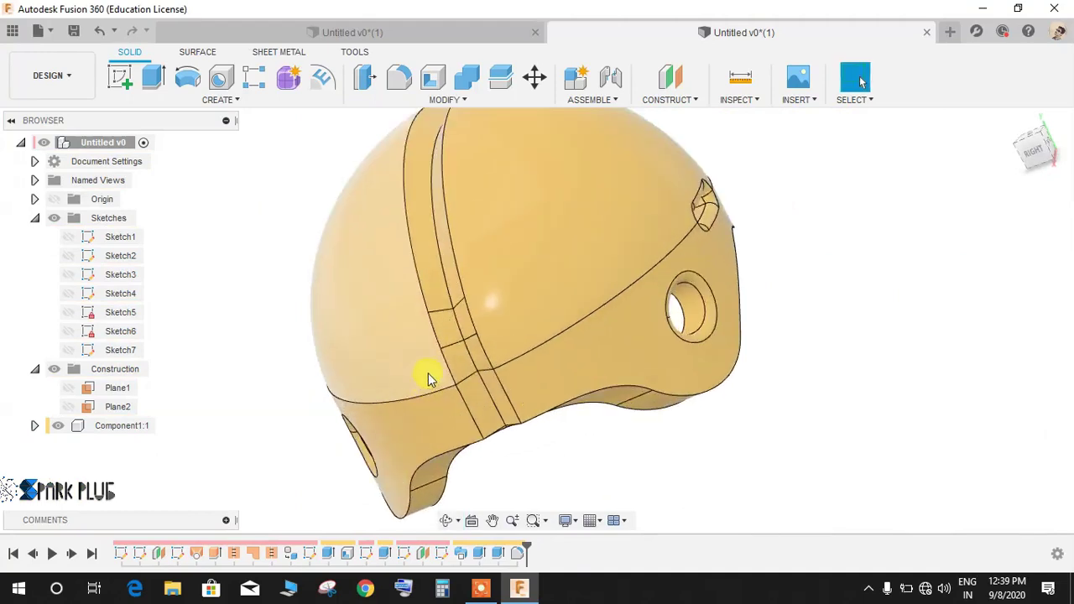
scroll(430, 349, down, 10)
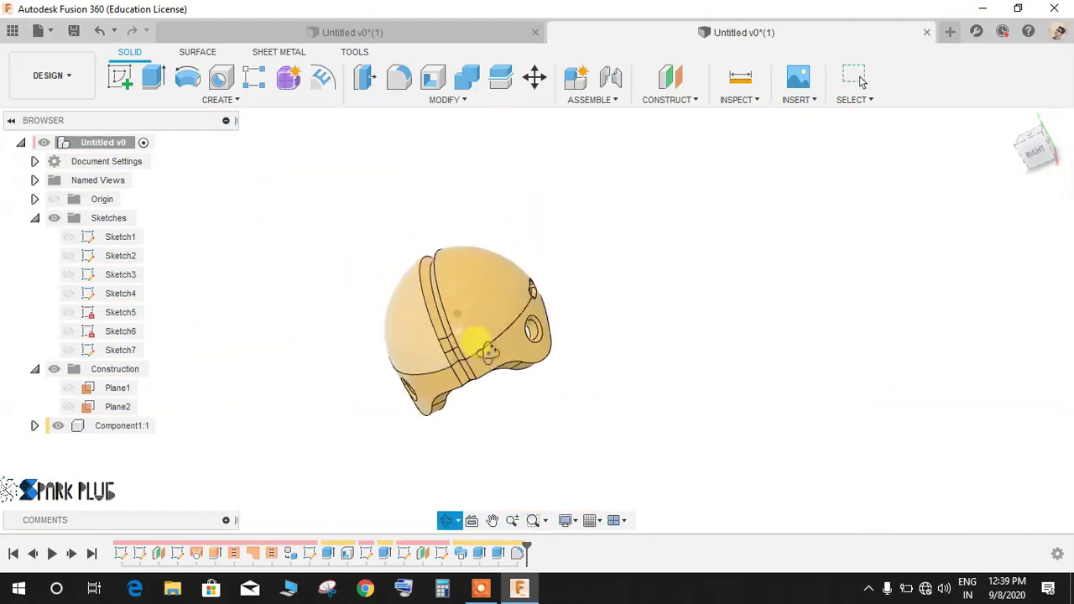
shift+middle_drag(444, 343, 608, 314)
scroll(491, 376, up, 5)
scroll(395, 365, down, 6)
shift+middle_drag(396, 365, 416, 380)
scroll(416, 380, up, 5)
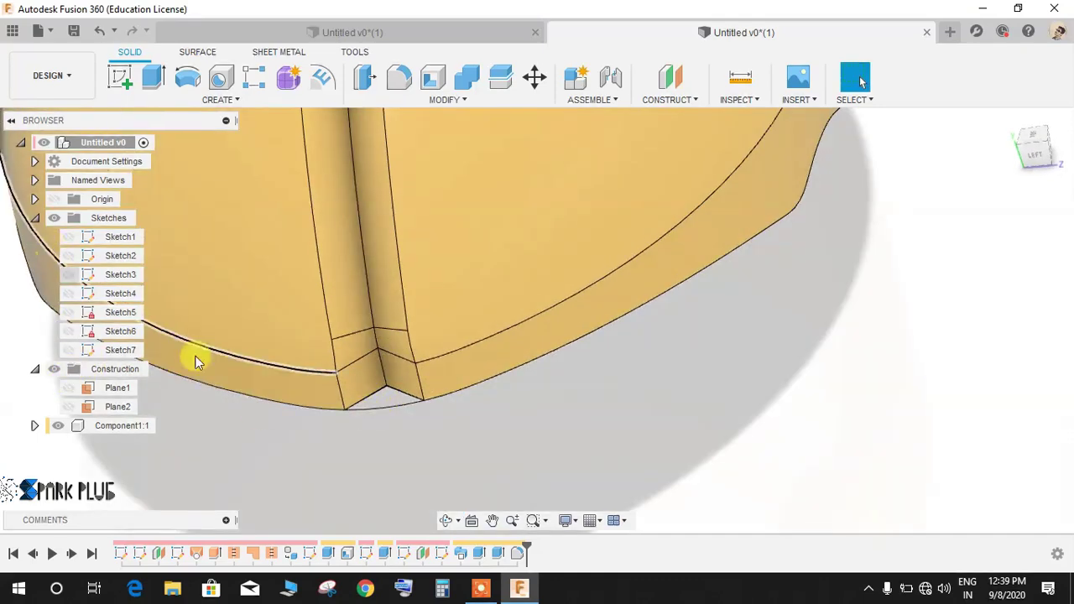
shift+middle_drag(447, 445, 386, 440)
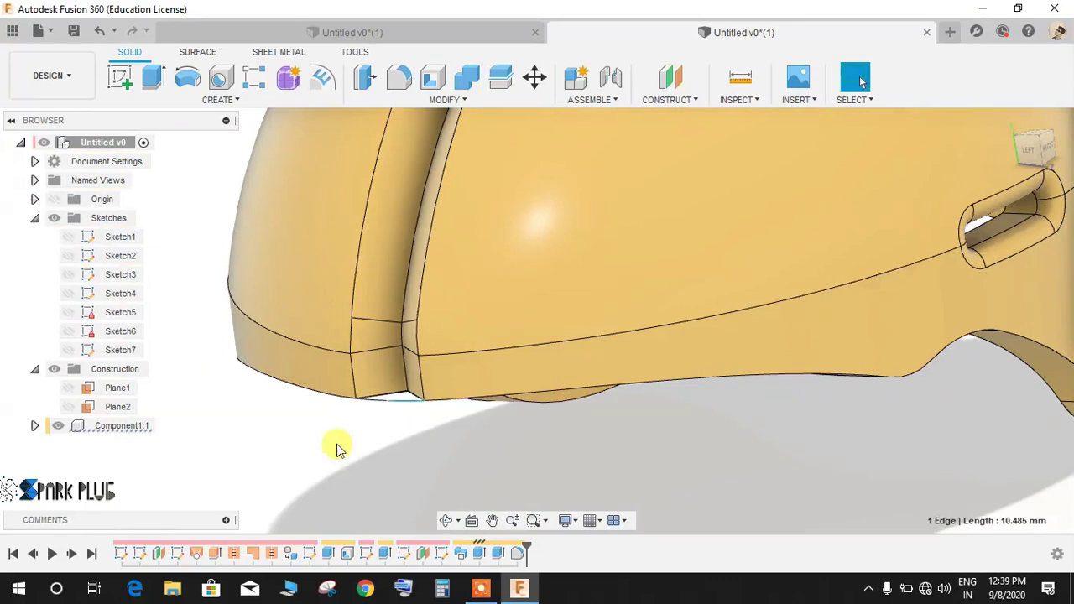
scroll(372, 424, up, 10)
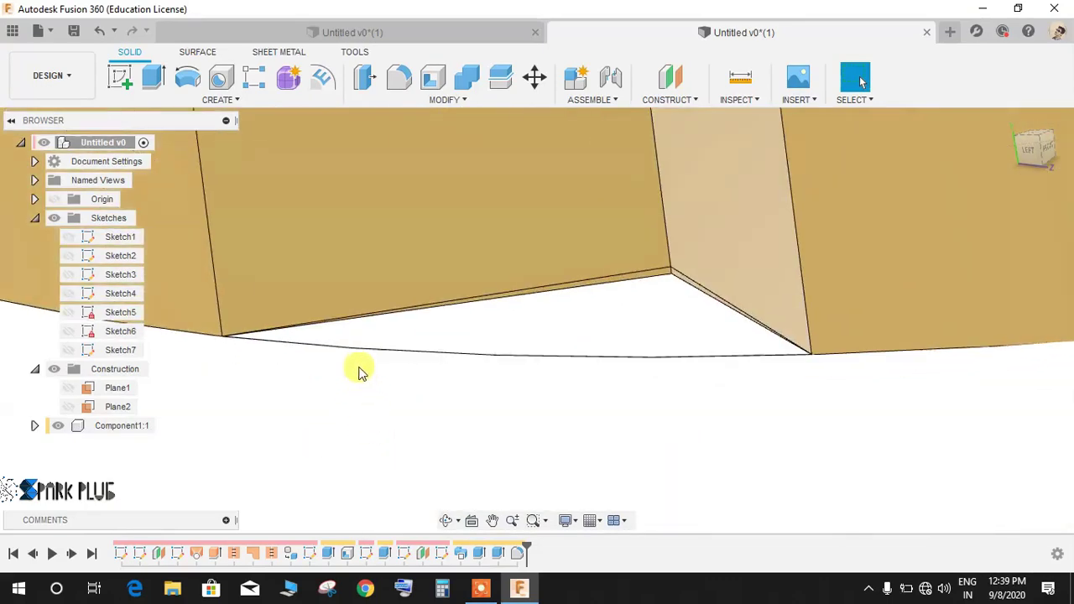
Step: Expand the component's bodies in the browser and examine the thin ledge left at the groove's rim end
scroll(378, 338, down, 5)
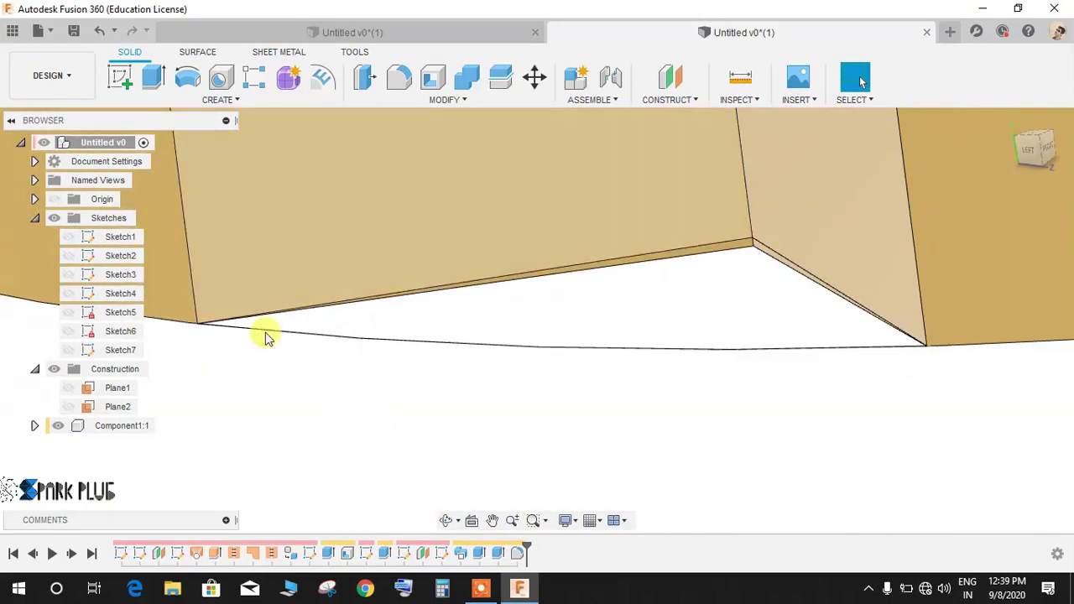
click(56, 426)
click(55, 426)
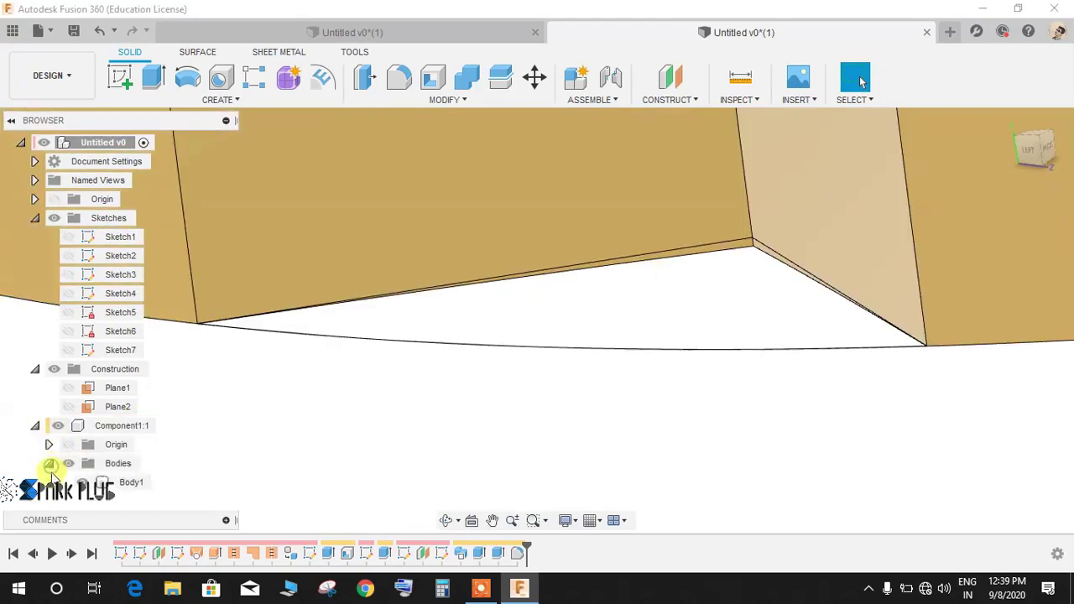
shift+middle_drag(522, 344, 554, 394)
scroll(881, 391, up, 2)
scroll(611, 377, down, 4)
shift+middle_drag(561, 363, 576, 386)
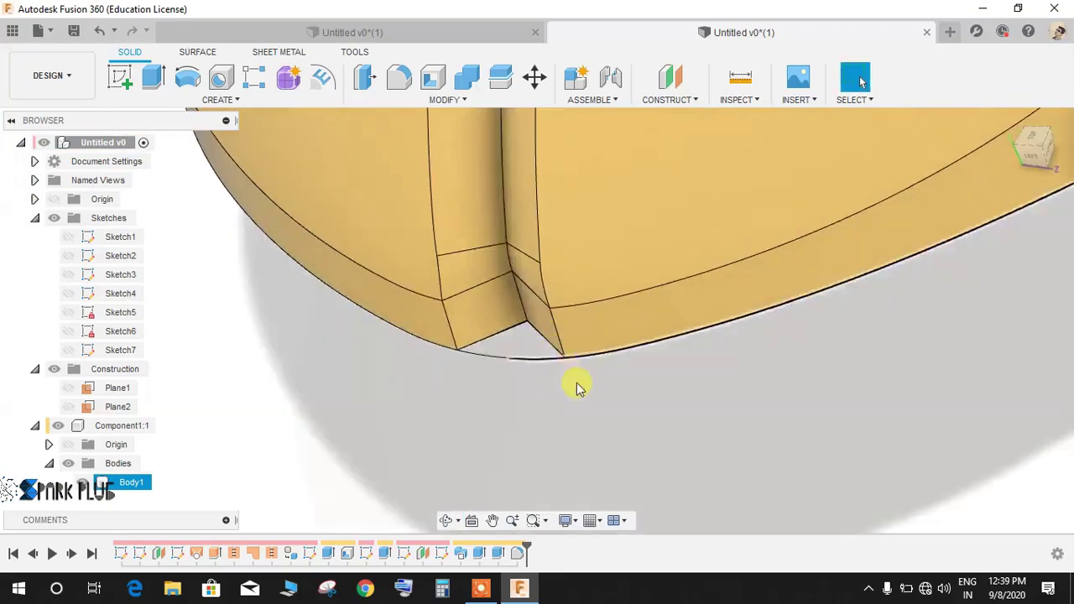
scroll(587, 397, down, 5)
middle_drag(766, 386, 601, 395)
shift+middle_drag(712, 365, 525, 411)
shift+middle_drag(772, 264, 726, 304)
scroll(768, 275, up, 2)
scroll(769, 277, down, 4)
Step: Start a new sketch on the horizontal origin plane, framed on the V-shaped cut at the rim
click(120, 97)
click(154, 83)
click(130, 88)
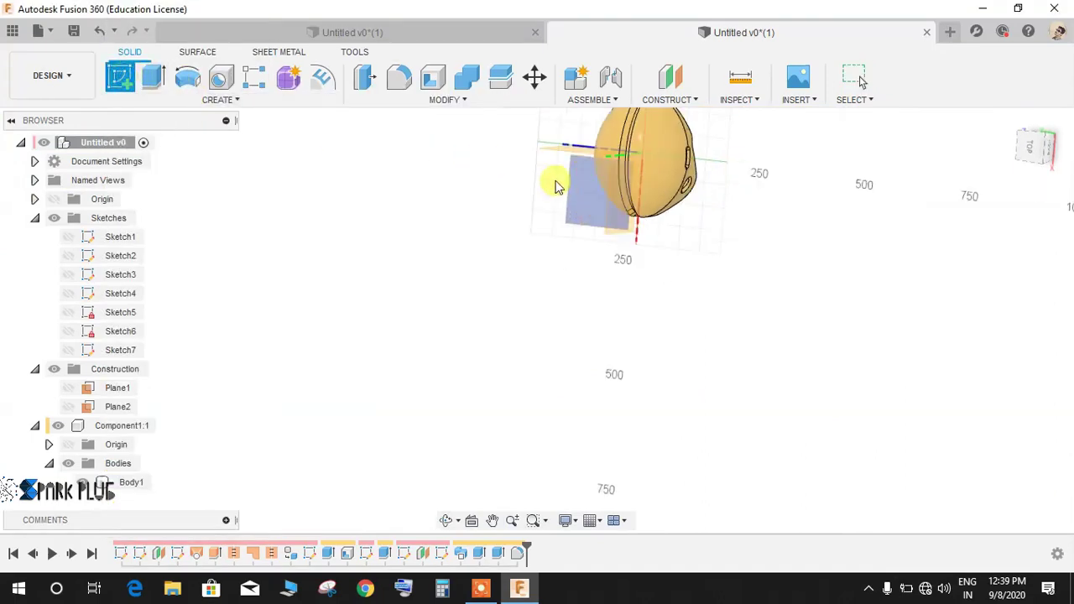
click(590, 195)
scroll(405, 263, up, 10)
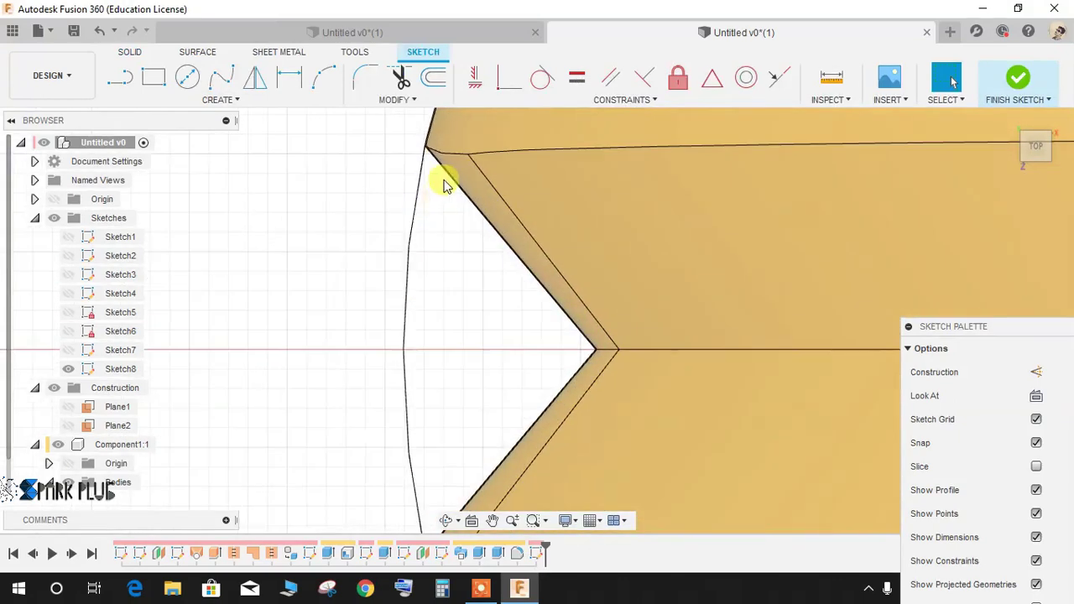
scroll(428, 147, up, 1)
scroll(438, 194, down, 3)
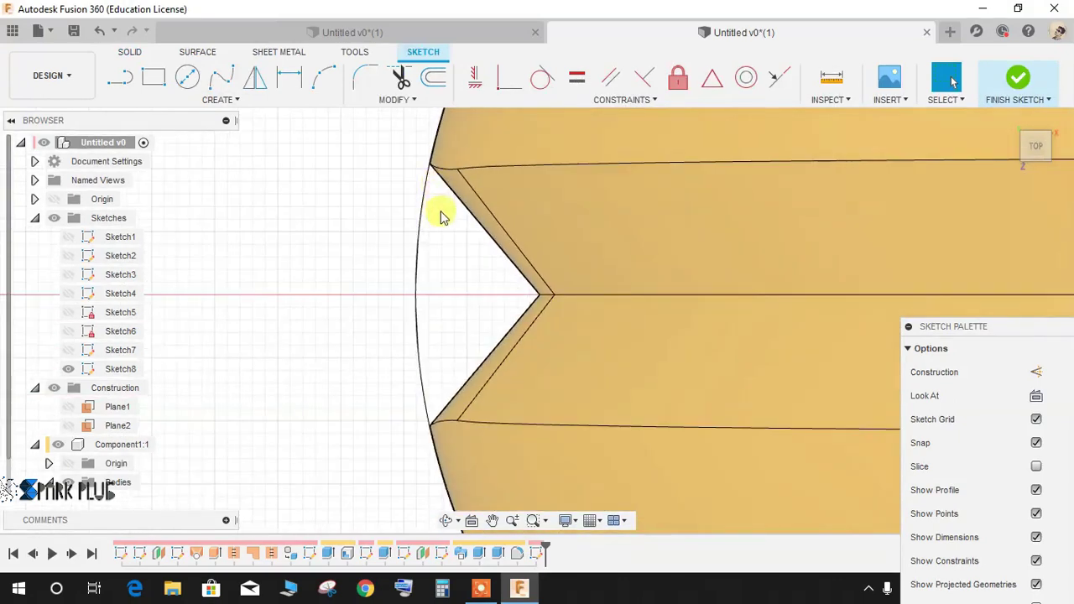
Step: Try to project the two inclined edges of the V cut into the sketch
key(p)
scroll(442, 211, up, 5)
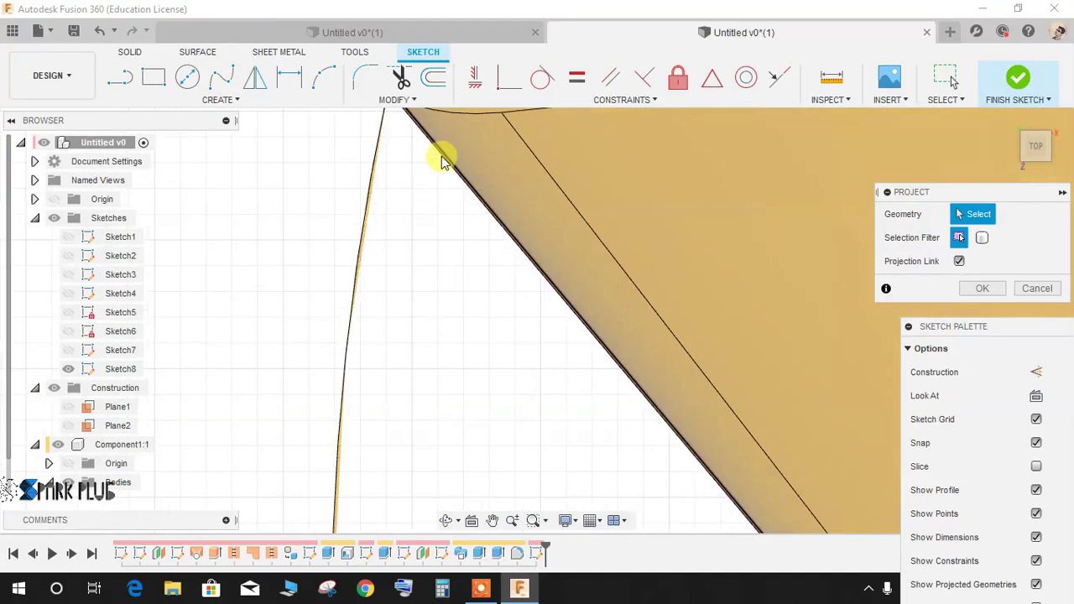
scroll(441, 162, up, 2)
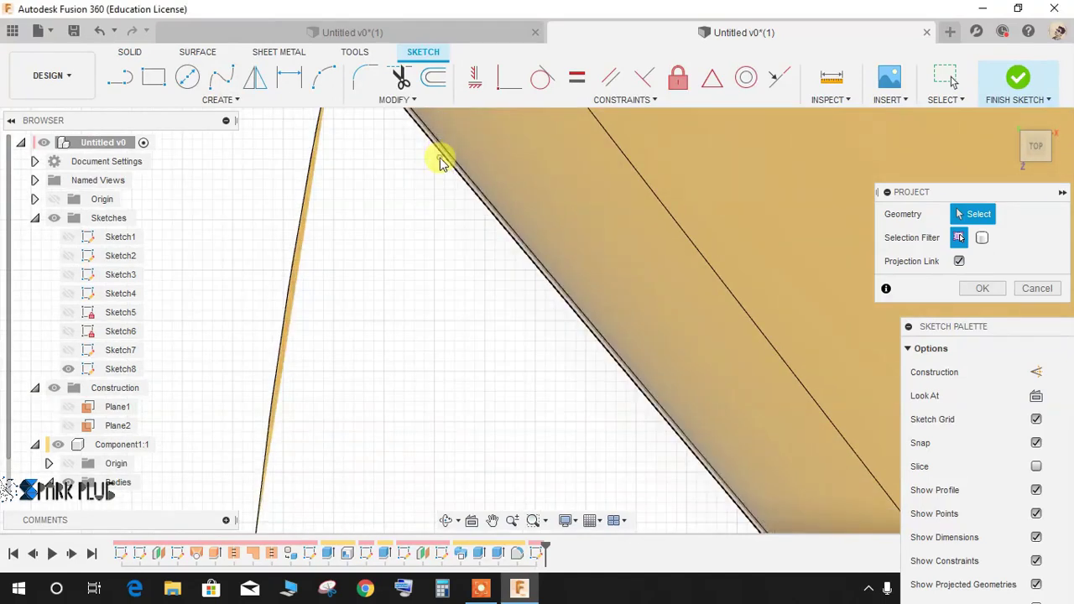
click(443, 162)
scroll(446, 257, down, 5)
scroll(454, 360, up, 3)
scroll(465, 388, down, 5)
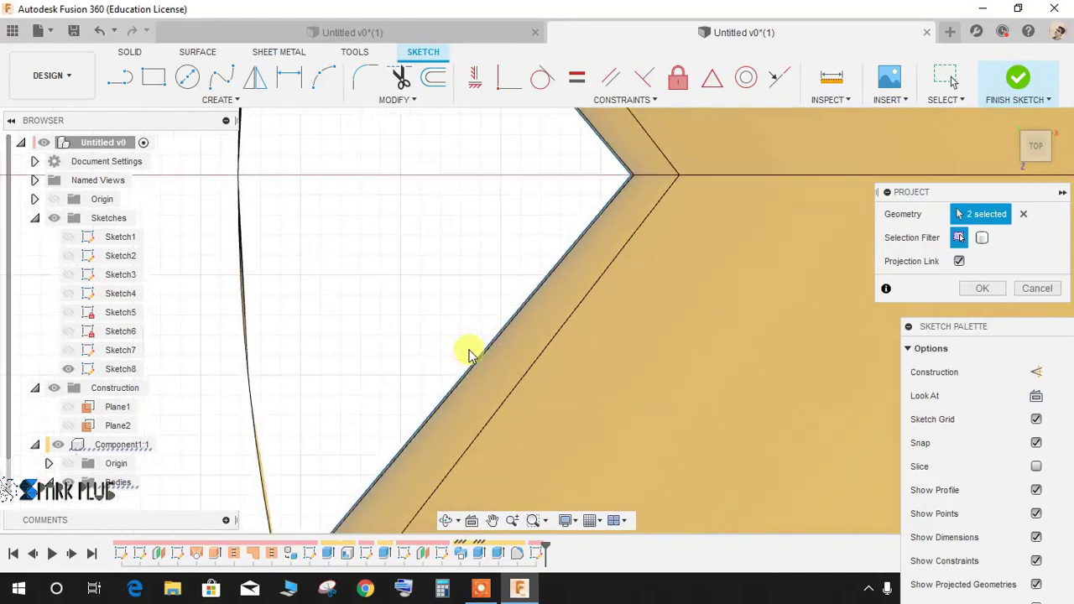
key(Return)
scroll(446, 293, down, 3)
scroll(415, 188, up, 3)
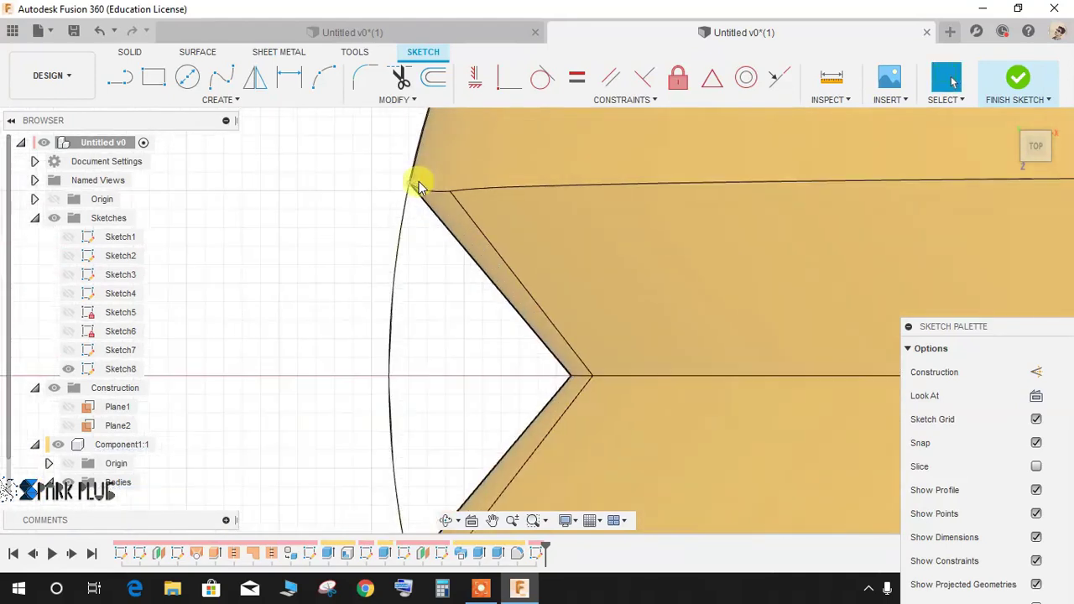
Step: Project the outermost inclined edges on both sides of the V cut into the sketch with Projection Link on
key(p)
scroll(432, 214, up, 4)
scroll(442, 217, up, 2)
click(444, 233)
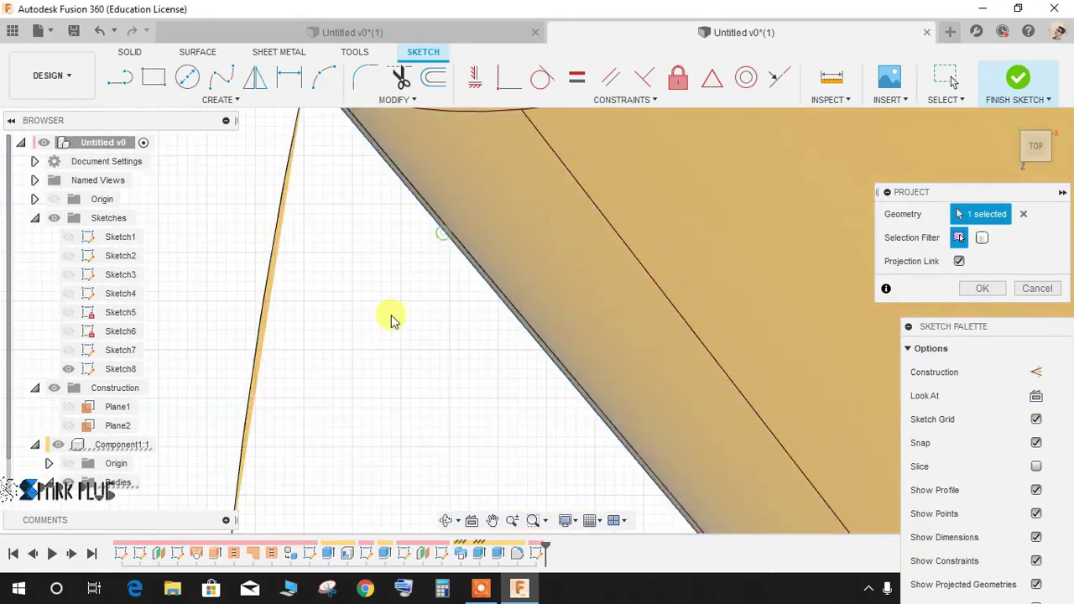
scroll(391, 323, down, 4)
scroll(511, 466, up, 5)
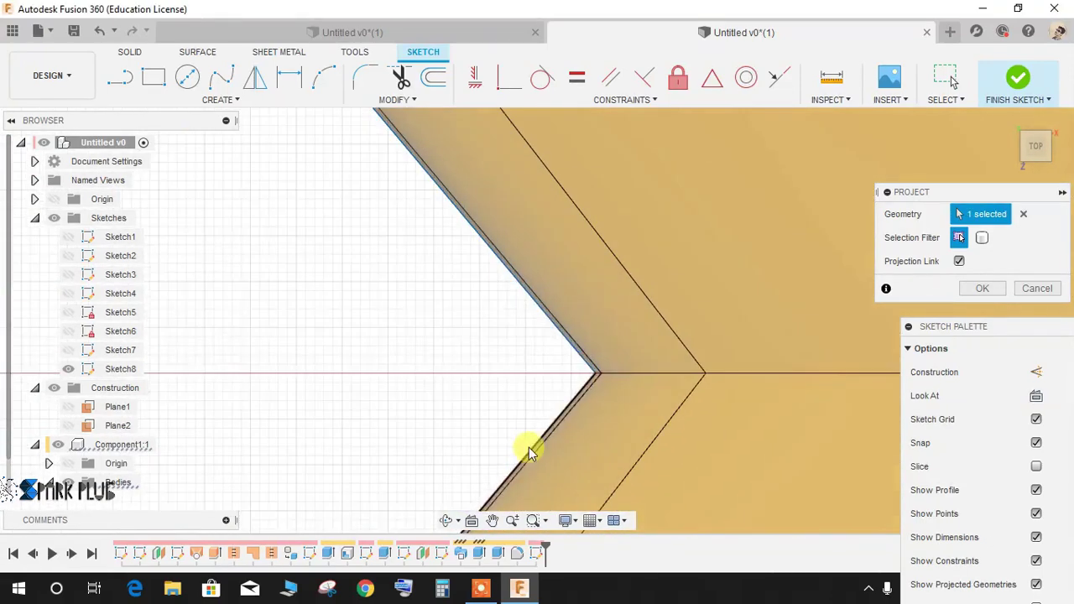
click(982, 287)
scroll(429, 378, down, 3)
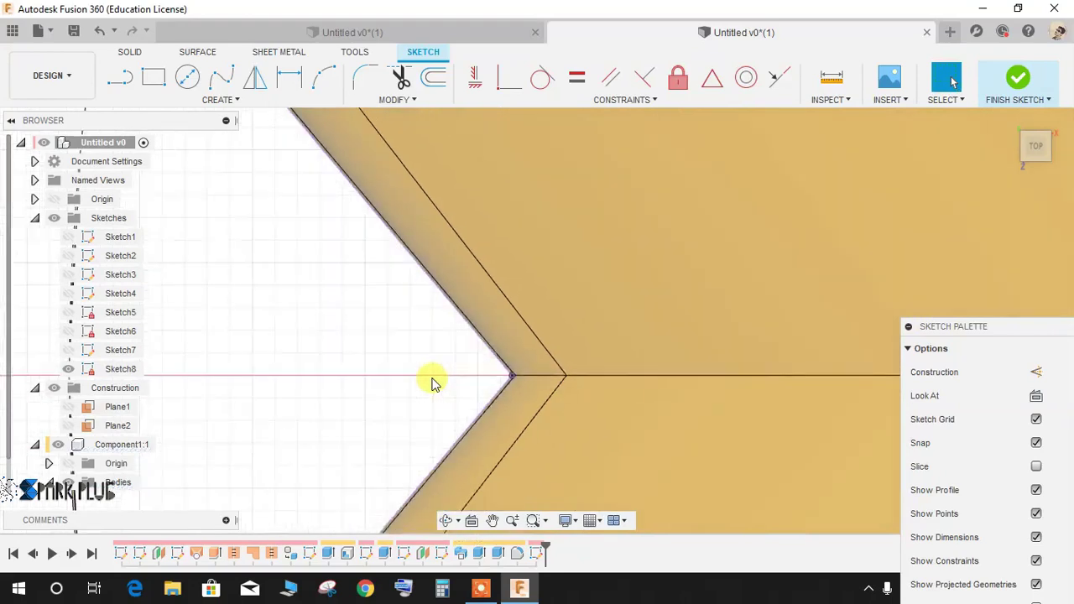
scroll(329, 279, down, 2)
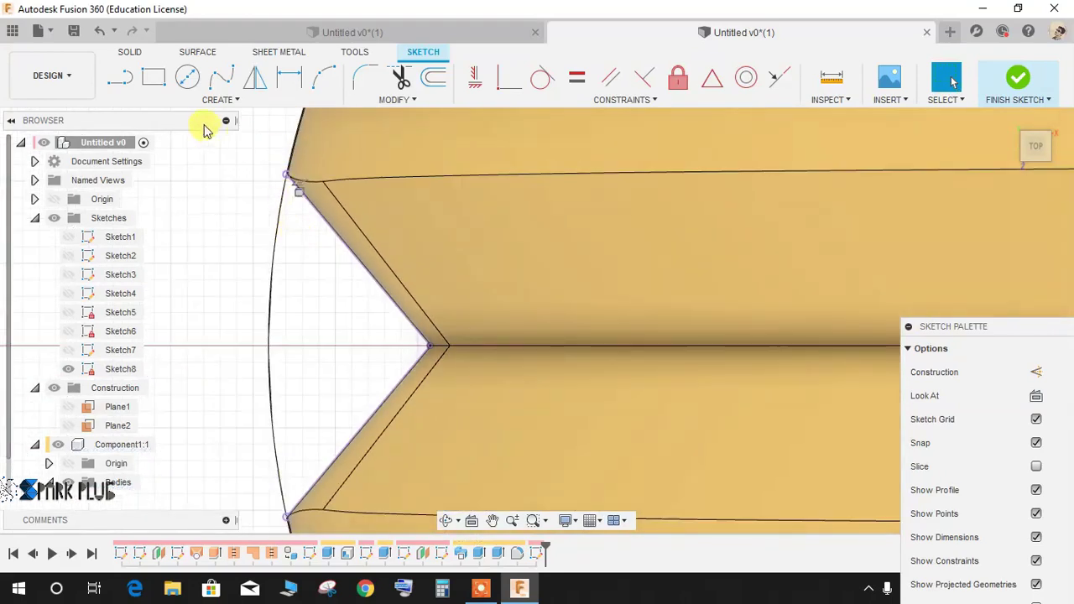
Step: Close the V outline with three lines running outside the rim between its two outer ends, and finish the sketch
click(285, 179)
click(198, 178)
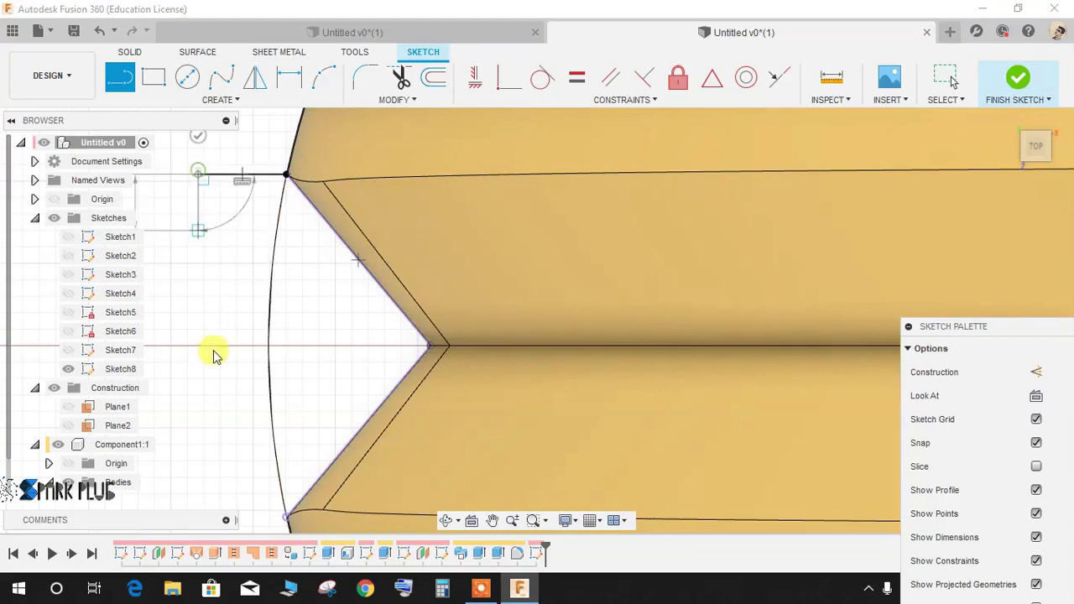
click(198, 496)
click(286, 515)
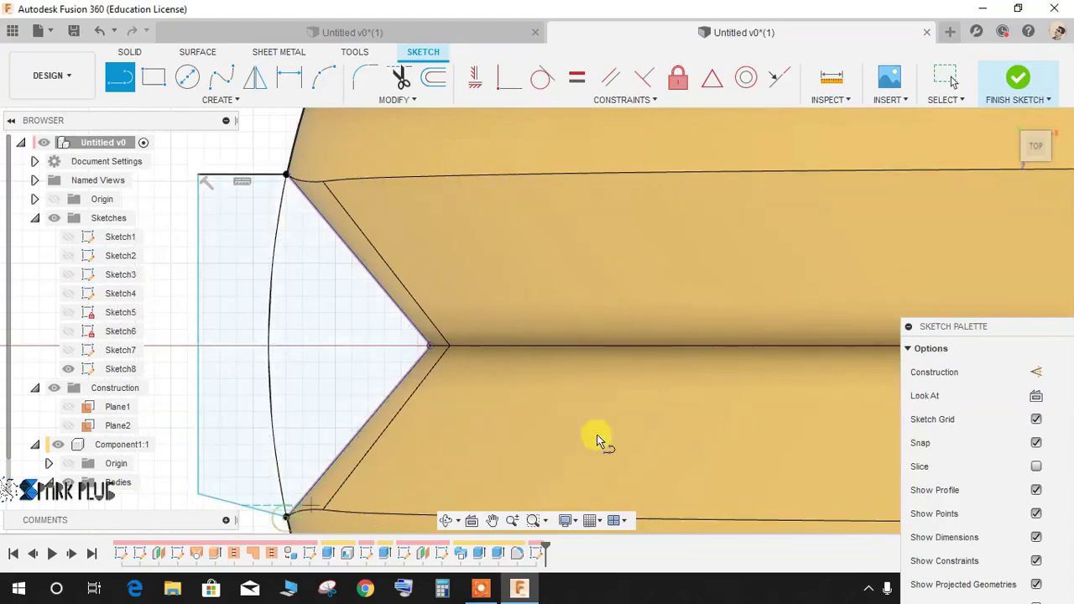
click(1048, 73)
Step: Extrude the closed V profile -30 mm as a cut through the rim
mouse_move(359, 263)
shift+middle_down()
mouse_move(623, 264)
mouse_move(566, 301)
mouse_move(412, 300)
shift+middle_up()
click(154, 83)
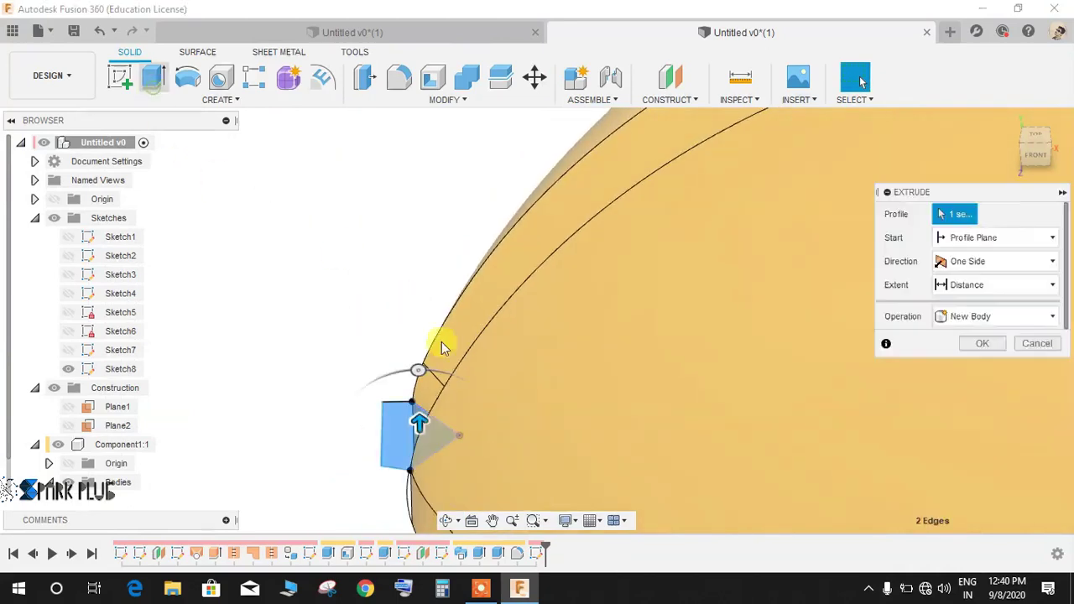
middle_drag(441, 342, 444, 292)
drag(408, 369, 412, 504)
shift+middle_drag(500, 419, 553, 403)
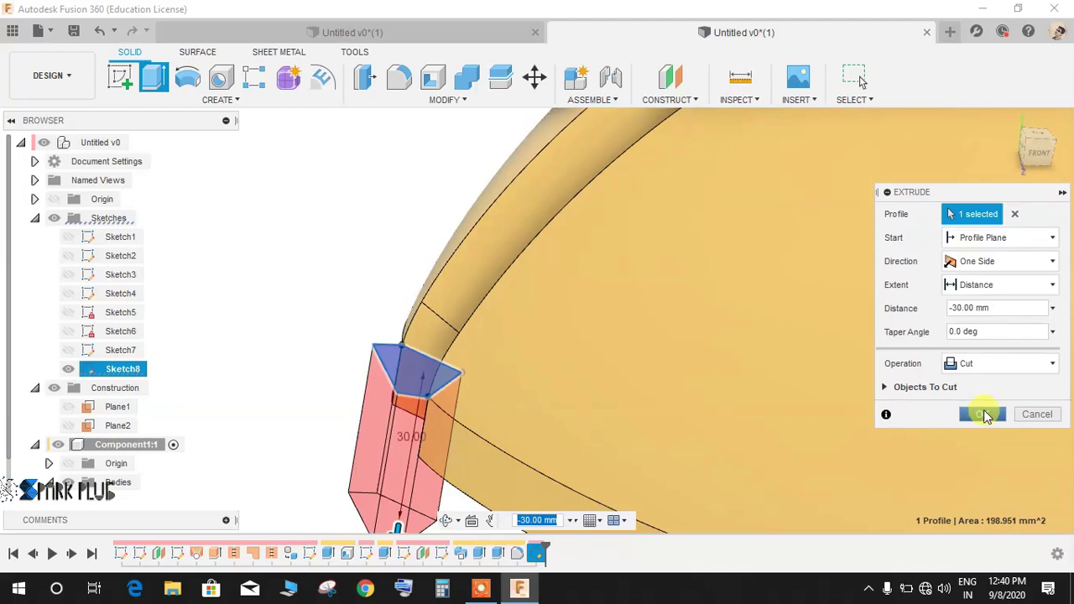
click(983, 413)
shift+middle_drag(414, 429, 436, 443)
drag(436, 442, 457, 403)
key(Escape)
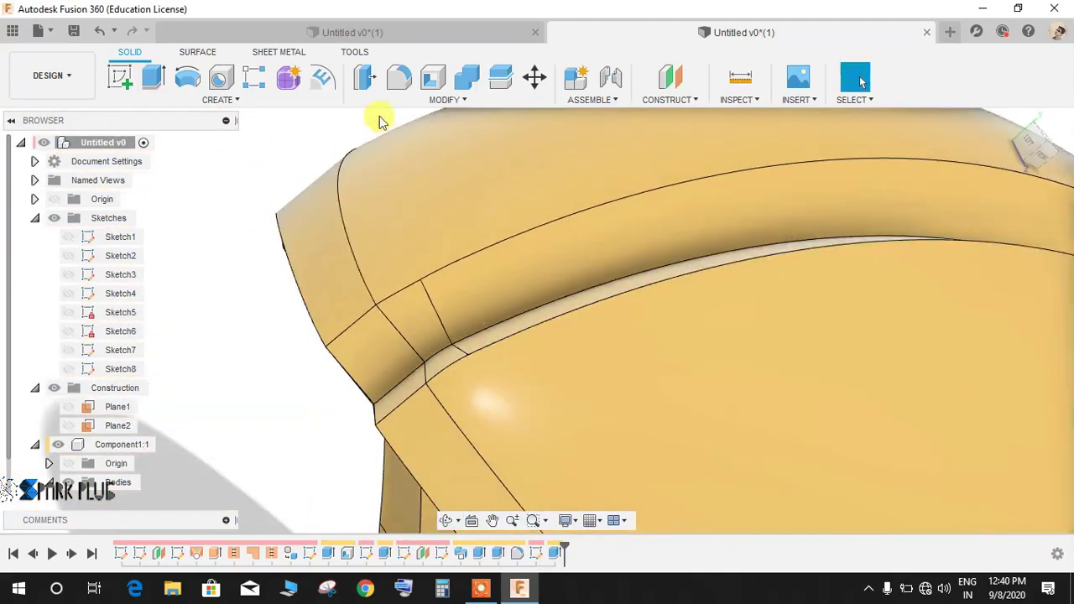
Step: Try a 5 mm fillet on the groove's long upper edge chain plus its short rim segment, cancel it, and inspect the rim end
click(401, 78)
click(464, 257)
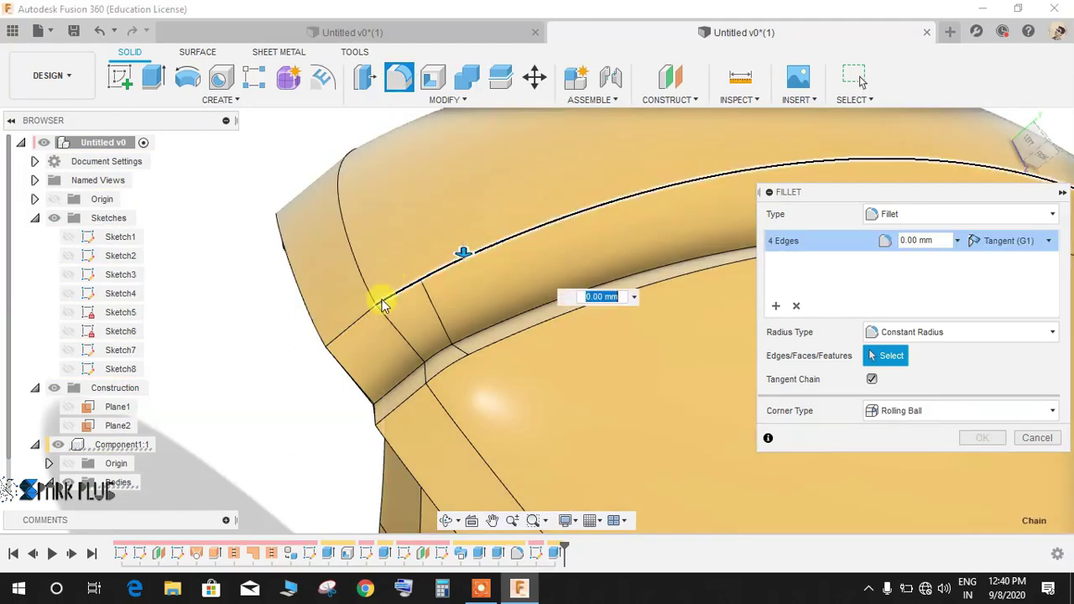
click(369, 314)
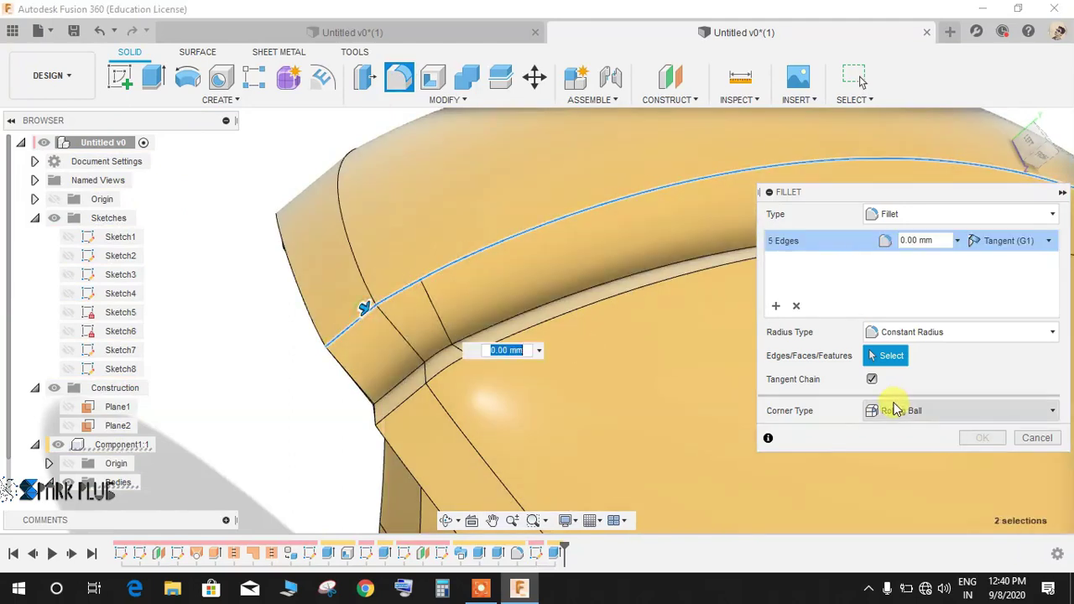
text(5)
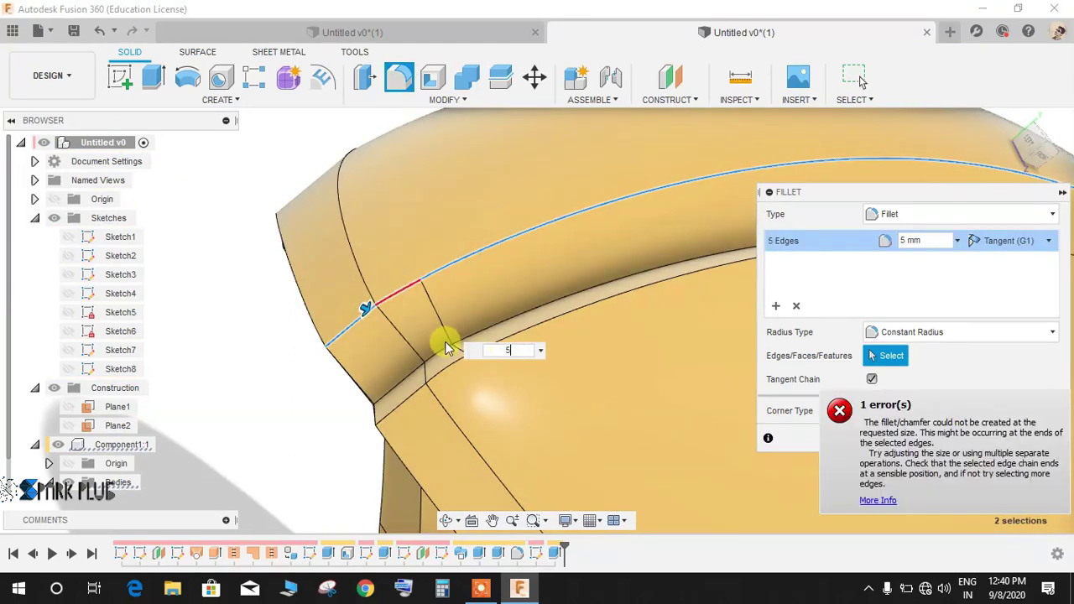
scroll(445, 330, up, 4)
key(Escape)
scroll(378, 307, down, 5)
shift+middle_drag(379, 307, 455, 403)
scroll(493, 440, up, 4)
scroll(492, 440, up, 3)
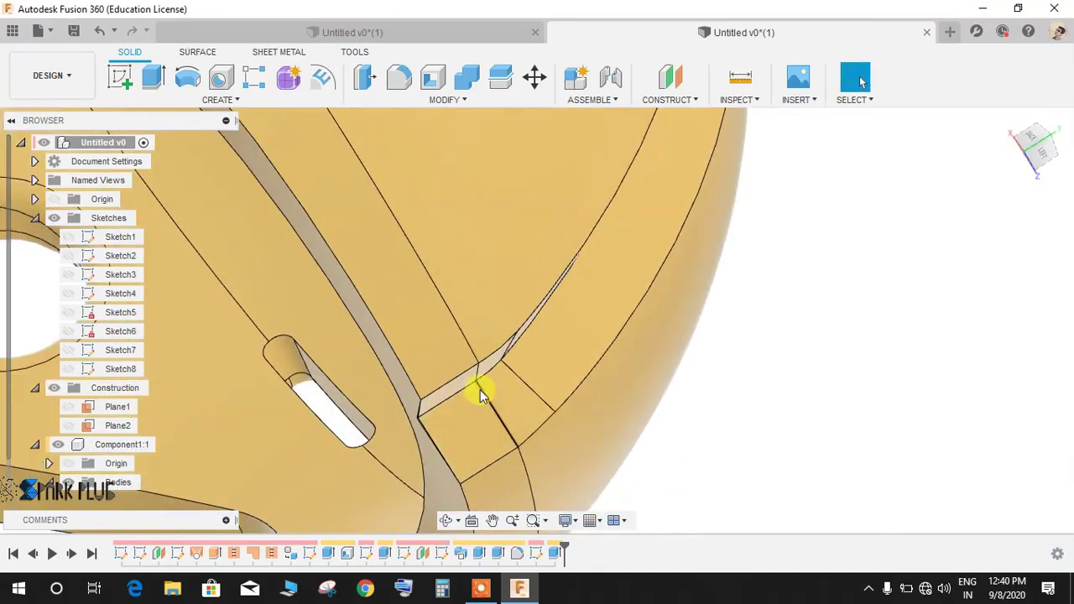
scroll(480, 389, down, 6)
shift+middle_drag(558, 343, 553, 426)
Step: Collapse the sketches folder and, in a new sketch on the horizontal origin plane, draw a horizontal line about 80 mm long from the origin
click(38, 223)
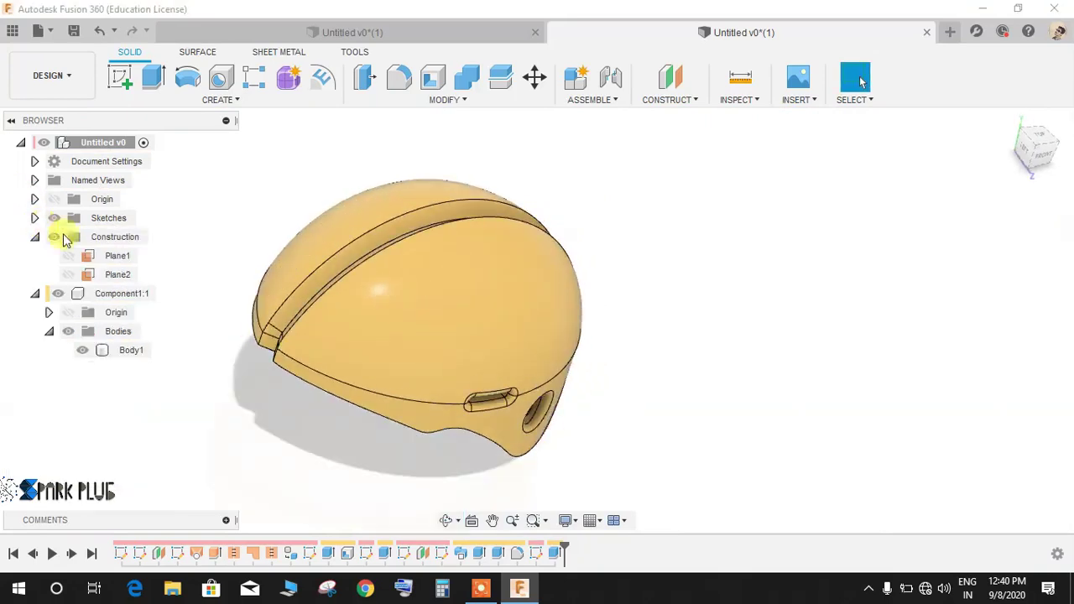
click(117, 80)
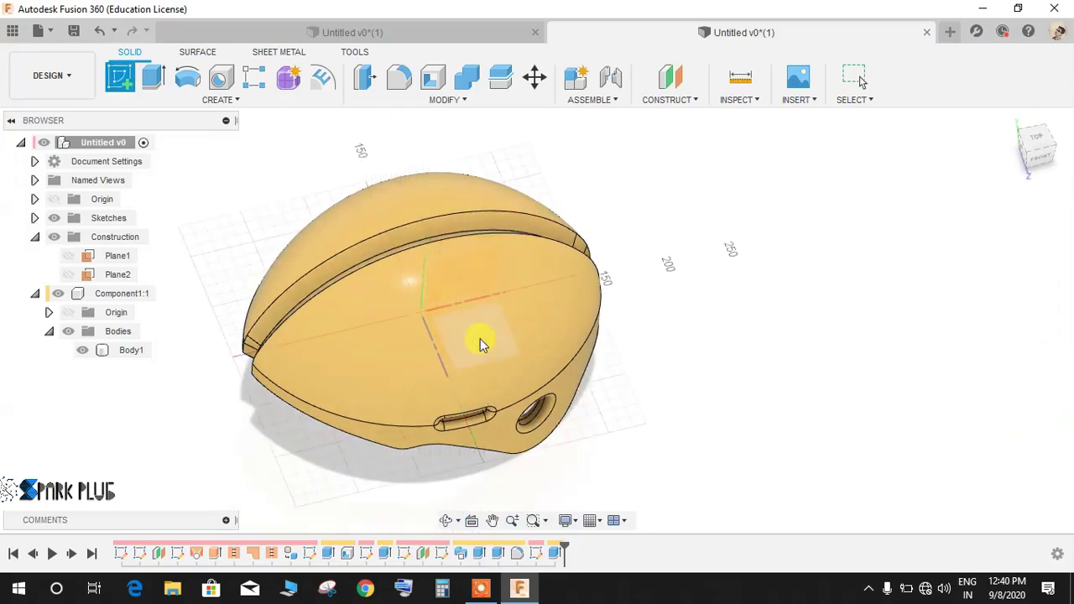
click(480, 338)
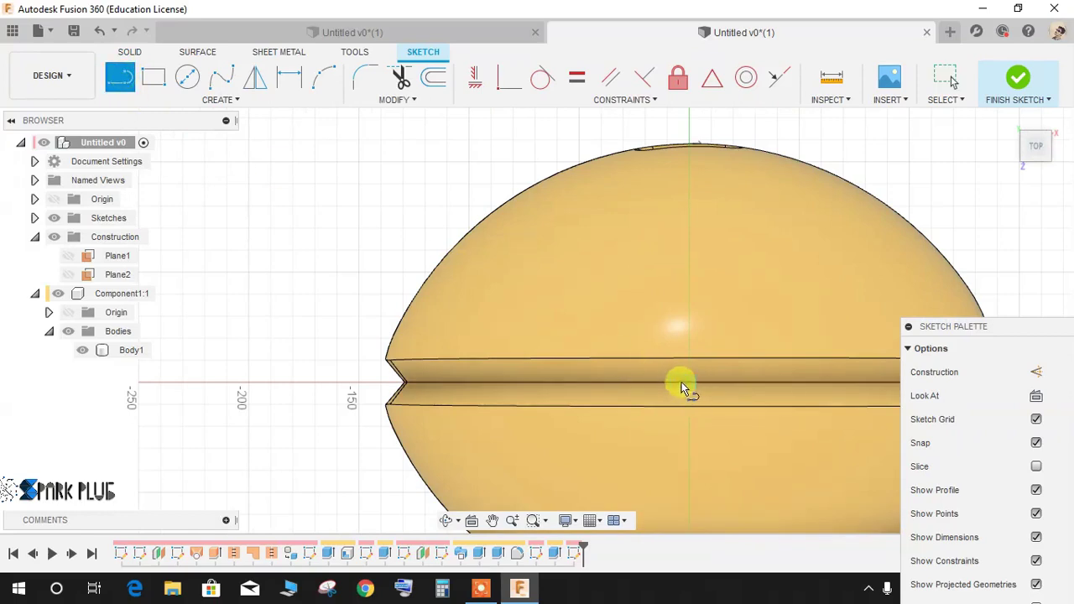
click(690, 384)
click(517, 386)
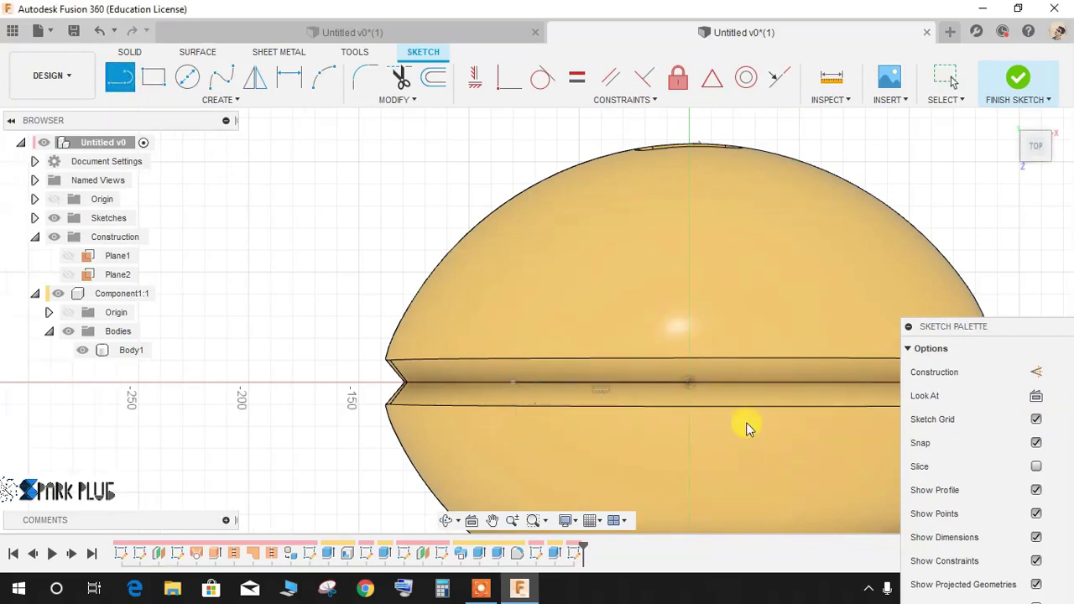
middle_drag(422, 306, 269, 208)
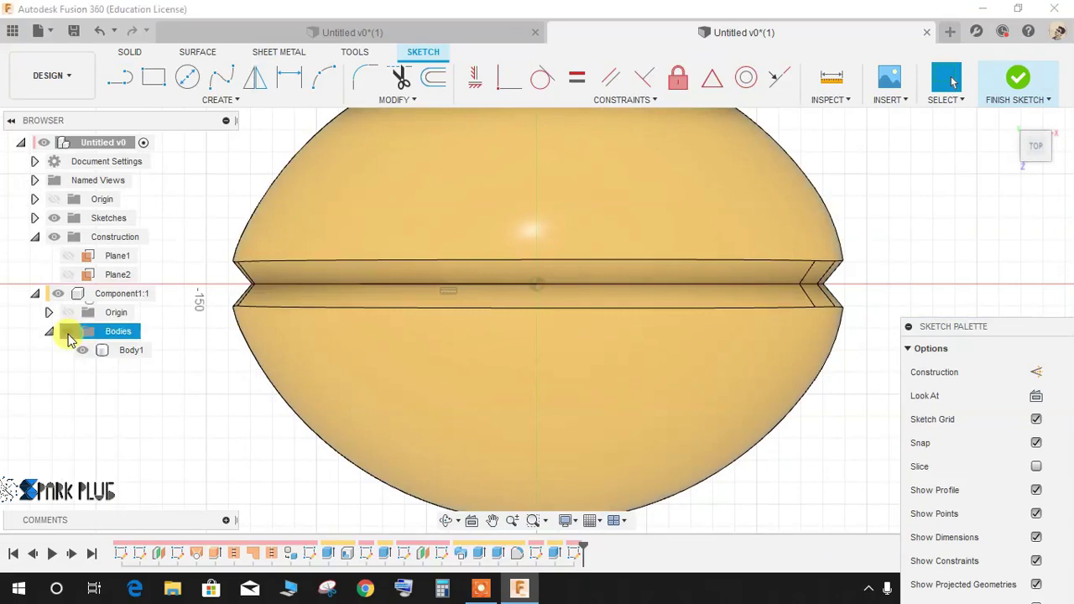
Step: With the bodies hidden, draw a perpendicular line about 55 mm long from the origin and convert both lines to construction
click(67, 332)
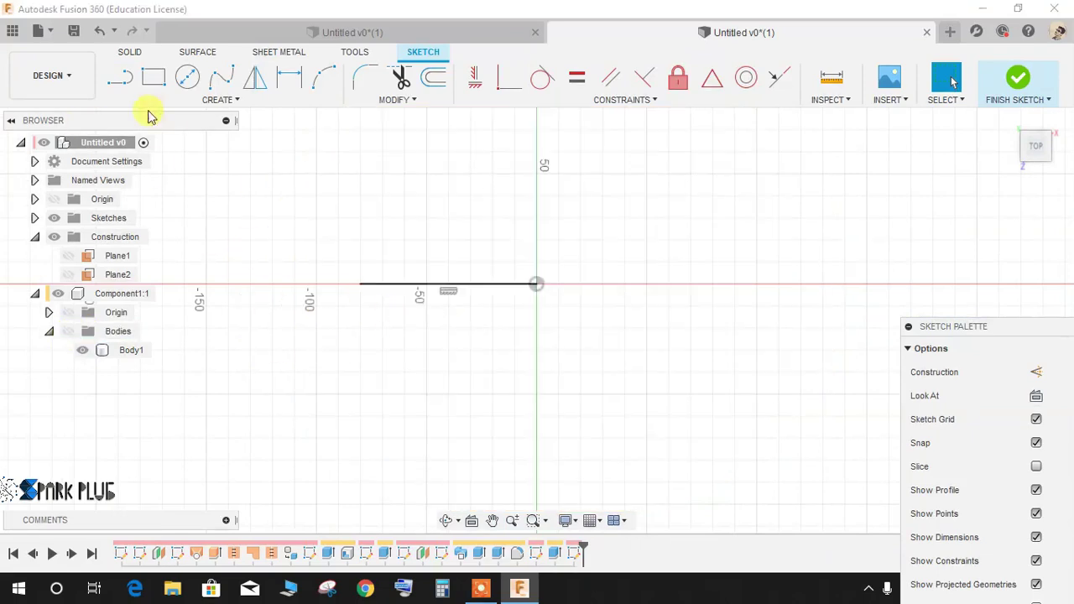
key(l)
click(536, 285)
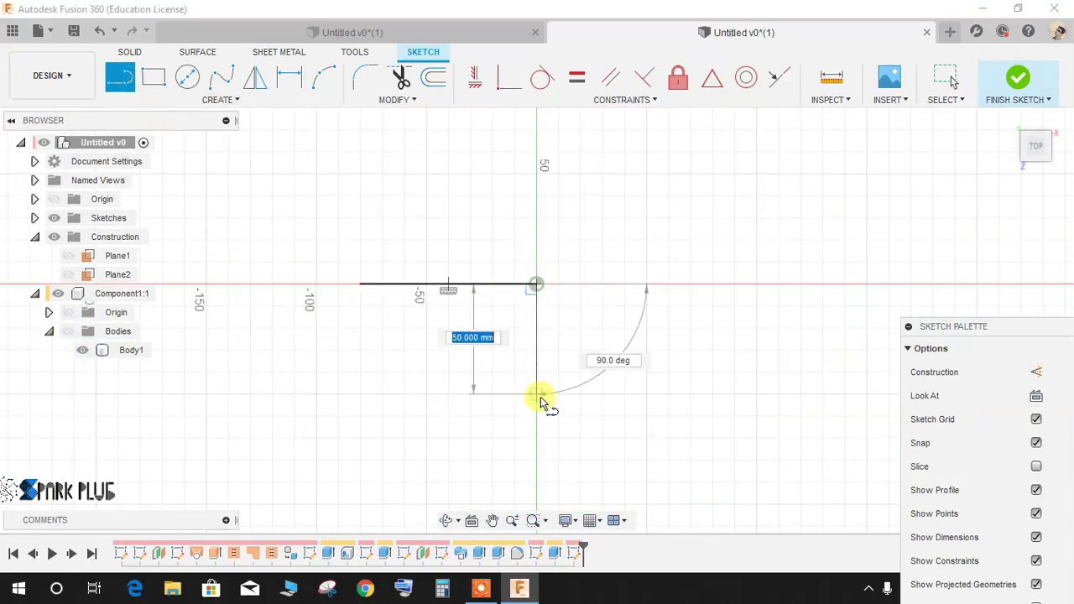
click(536, 405)
key(Escape)
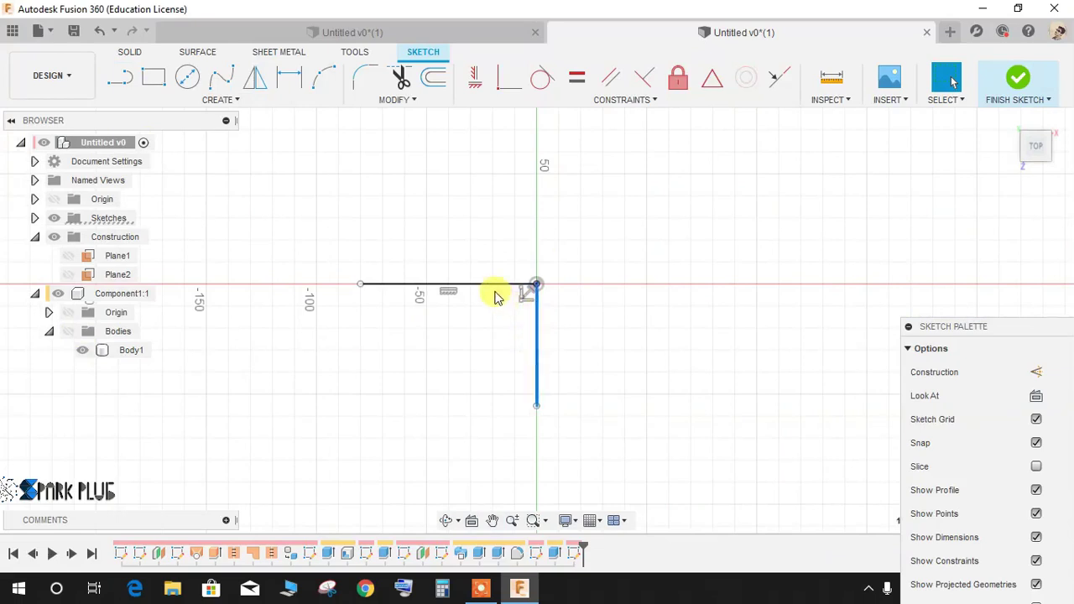
click(1038, 376)
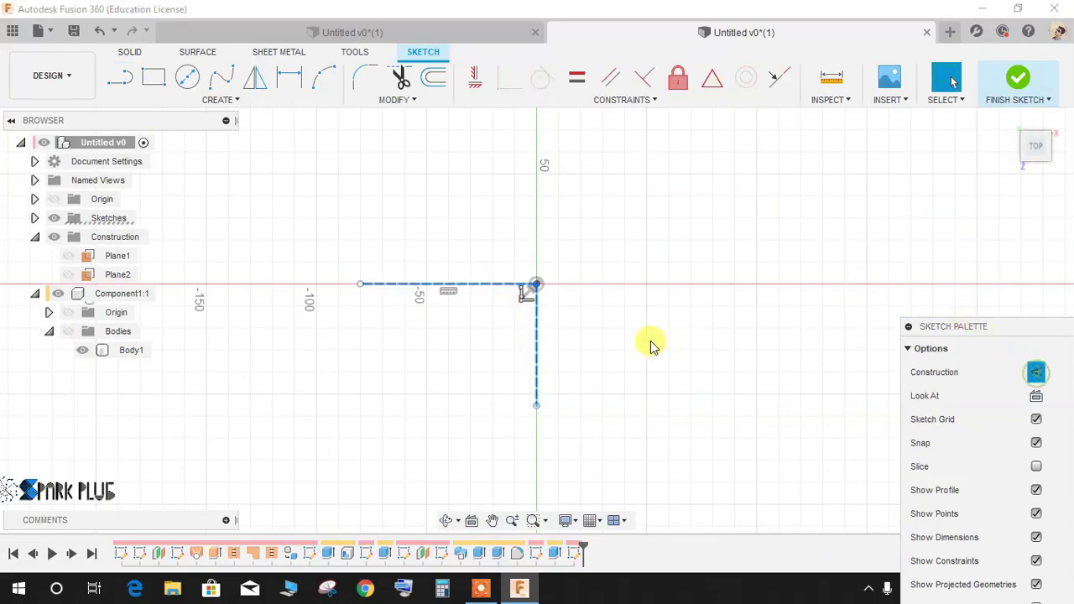
Step: Draw a slanted line from the origin between the construction lines, set its angle to the horizontal one to 55°, and finish the sketch
click(132, 80)
click(536, 285)
click(382, 400)
key(Escape)
key(d)
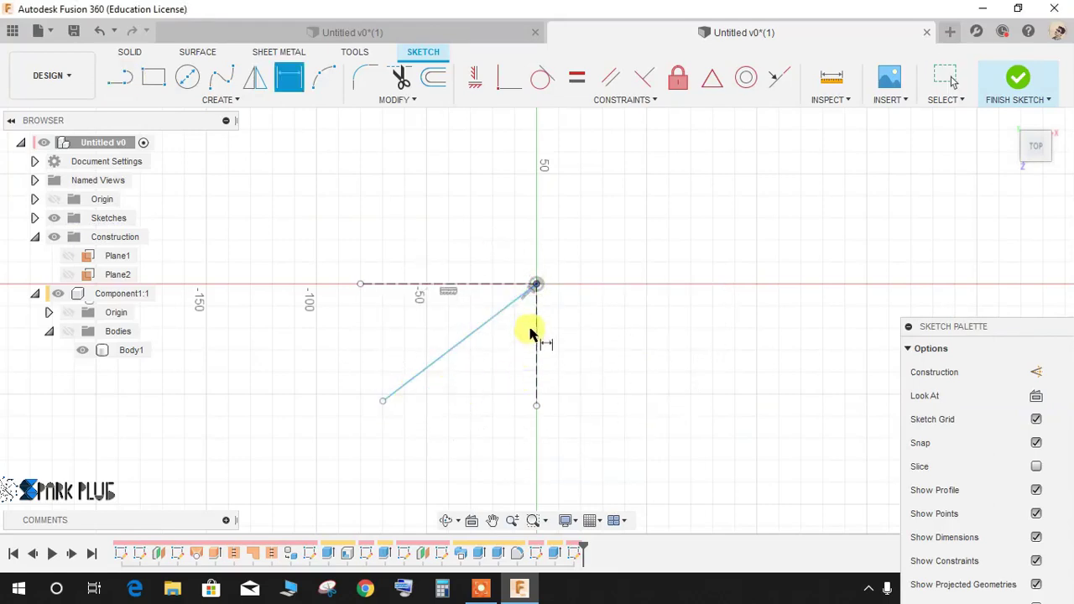
click(481, 286)
click(403, 323)
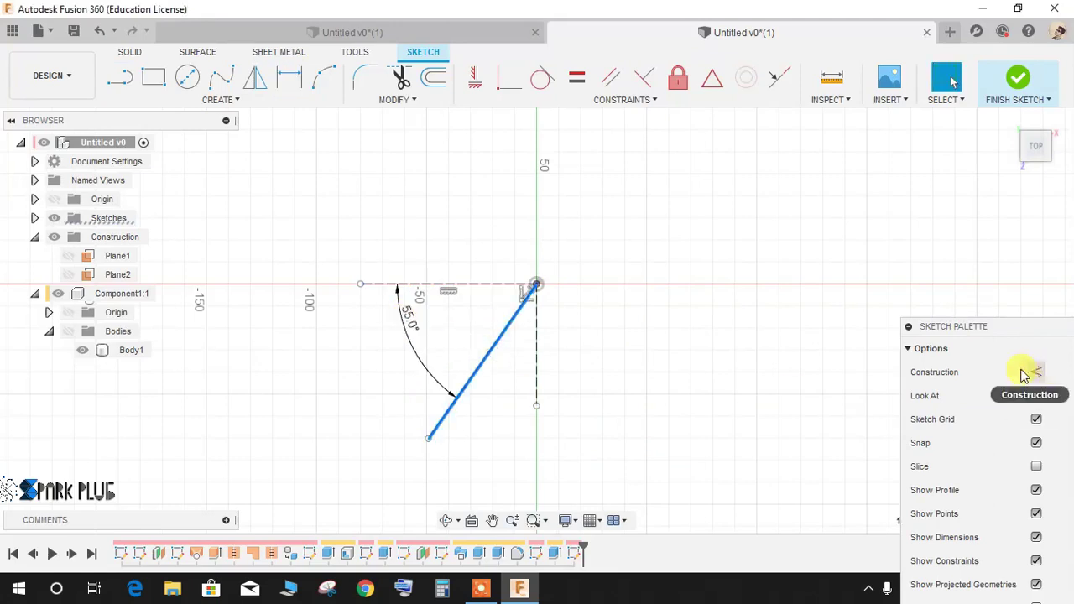
click(979, 216)
click(1015, 76)
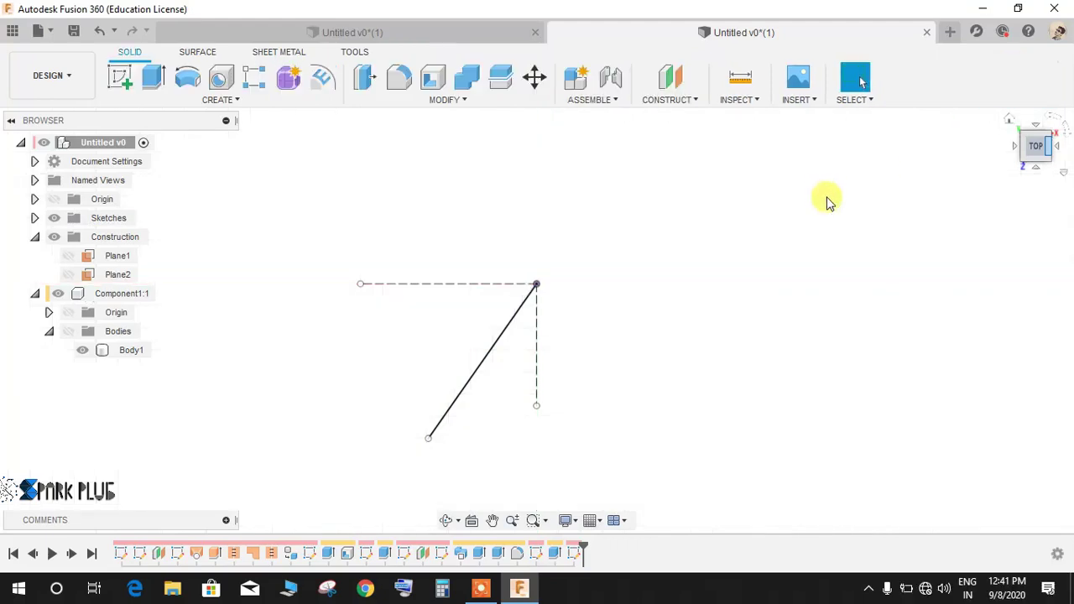
Step: Show the helmet's bodies again, expand the sketches folder, and check the newest sketch's position against the helmet's side
click(1013, 122)
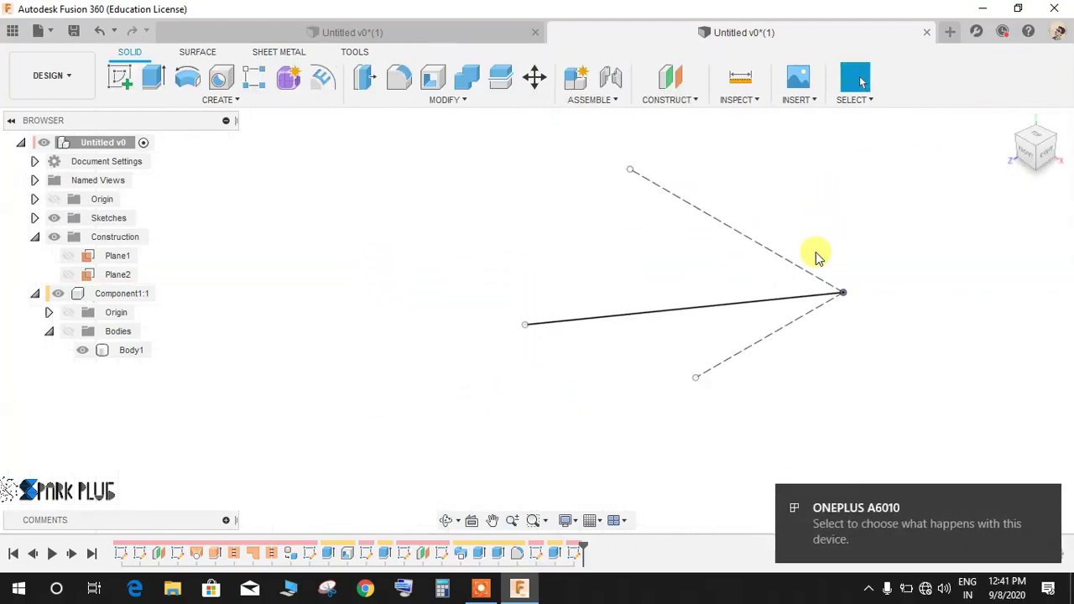
click(71, 333)
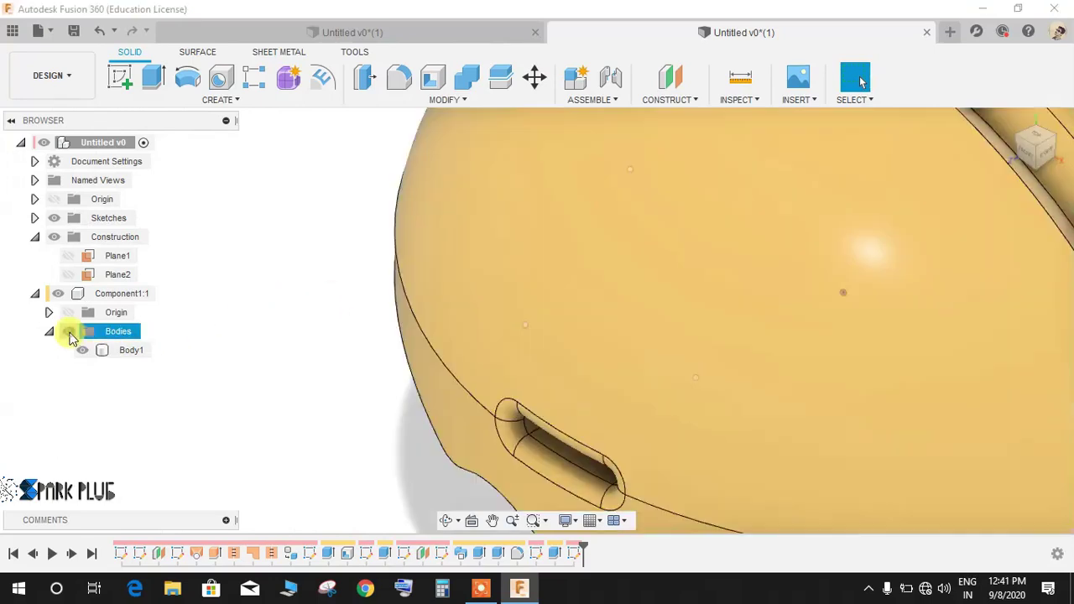
scroll(275, 358, down, 5)
shift+middle_drag(397, 374, 428, 381)
shift+middle_drag(192, 349, 48, 236)
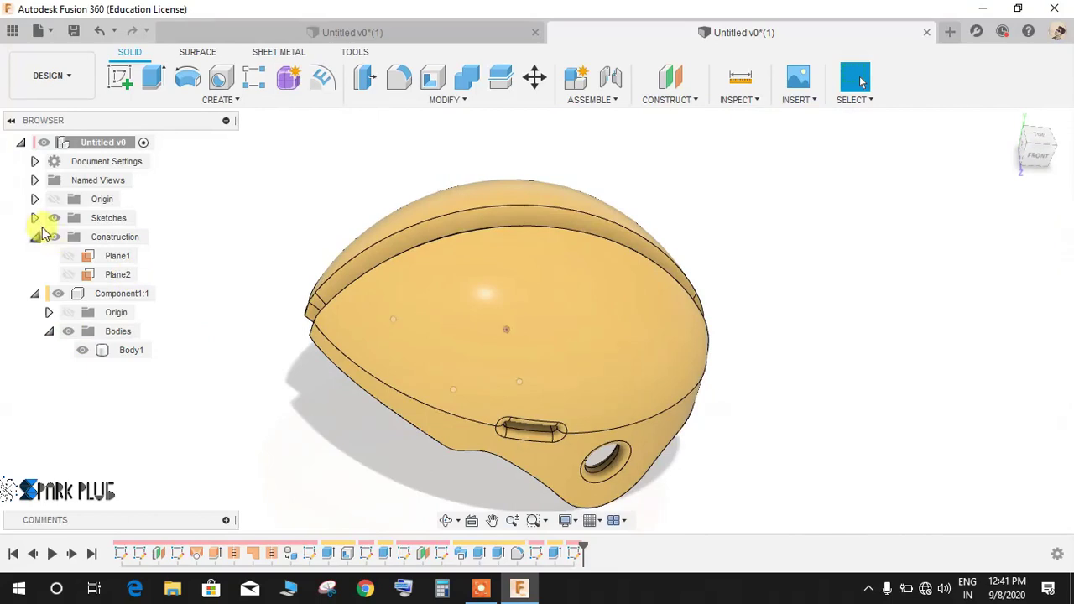
click(35, 218)
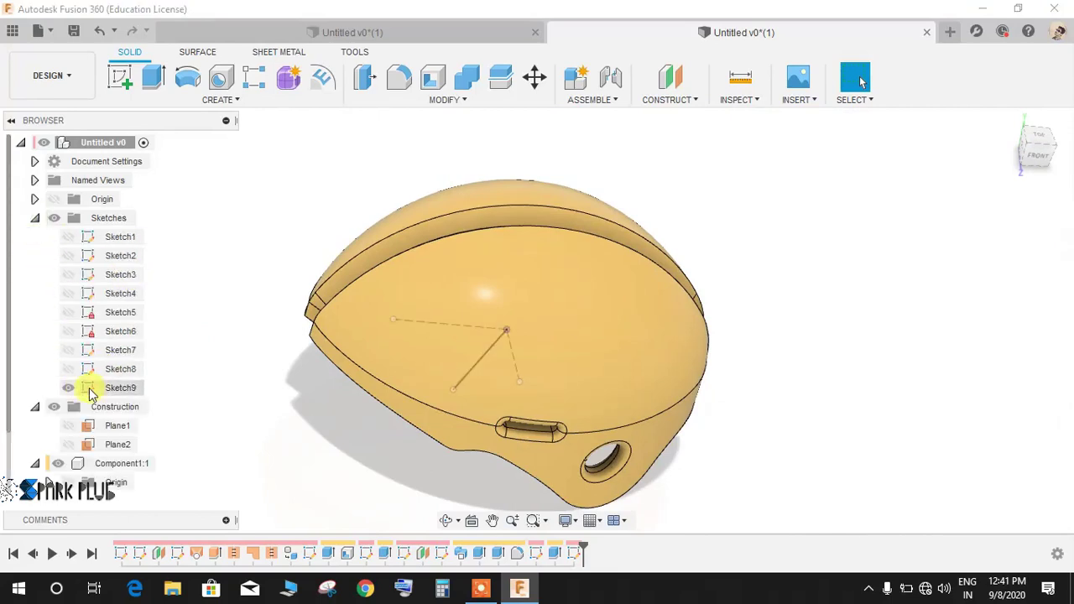
click(69, 389)
mouse_move(515, 383)
shift+middle_down()
mouse_move(546, 299)
mouse_move(522, 377)
mouse_move(439, 331)
mouse_move(986, 147)
shift+middle_up()
click(1010, 124)
shift+middle_drag(676, 399, 765, 389)
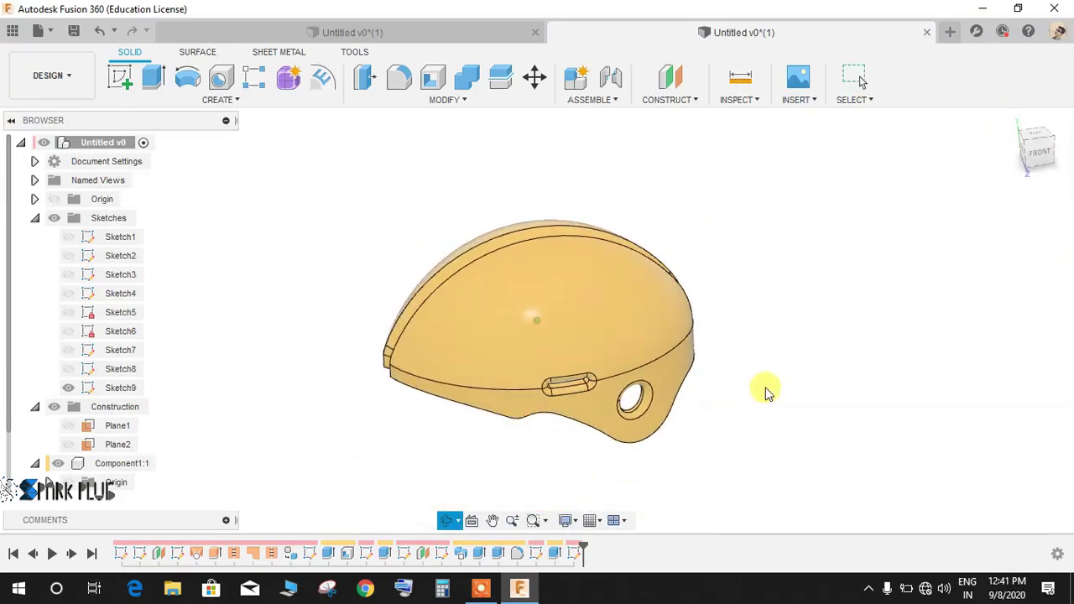
scroll(672, 394, up, 3)
scroll(570, 373, down, 3)
scroll(537, 353, up, 2)
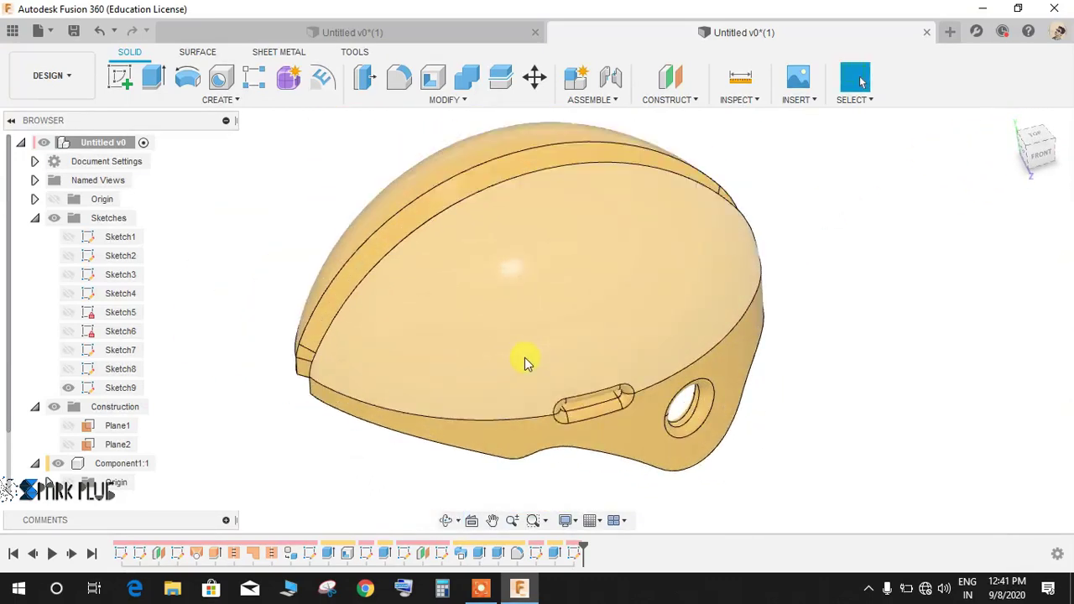
scroll(524, 359, up, 1)
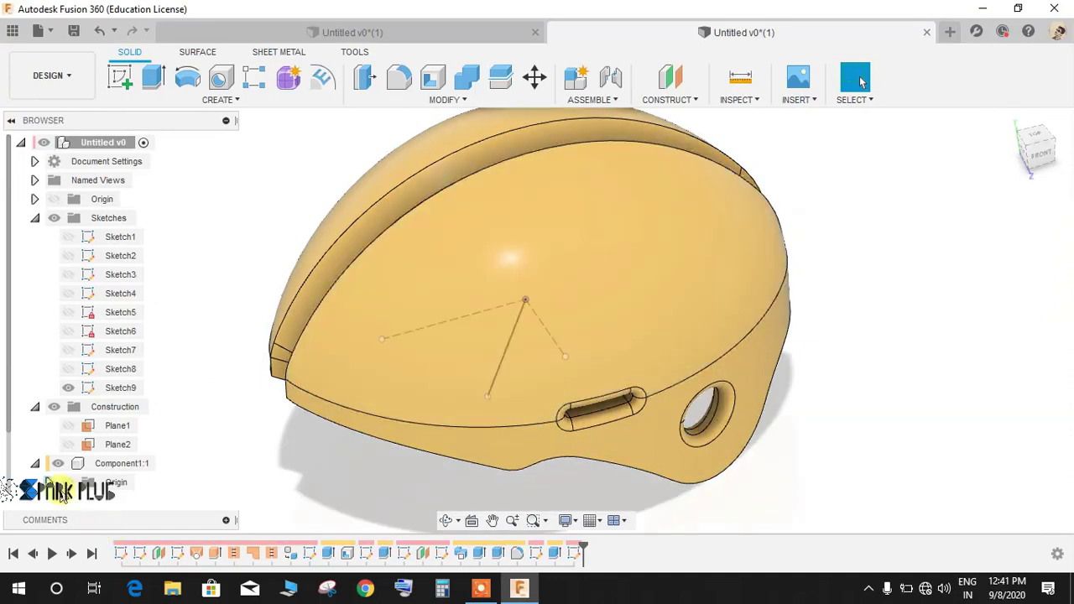
Step: Hide the component to pick the slanted line's free endpoint, show it again, and move that sketch point 60 mm in Z
click(49, 482)
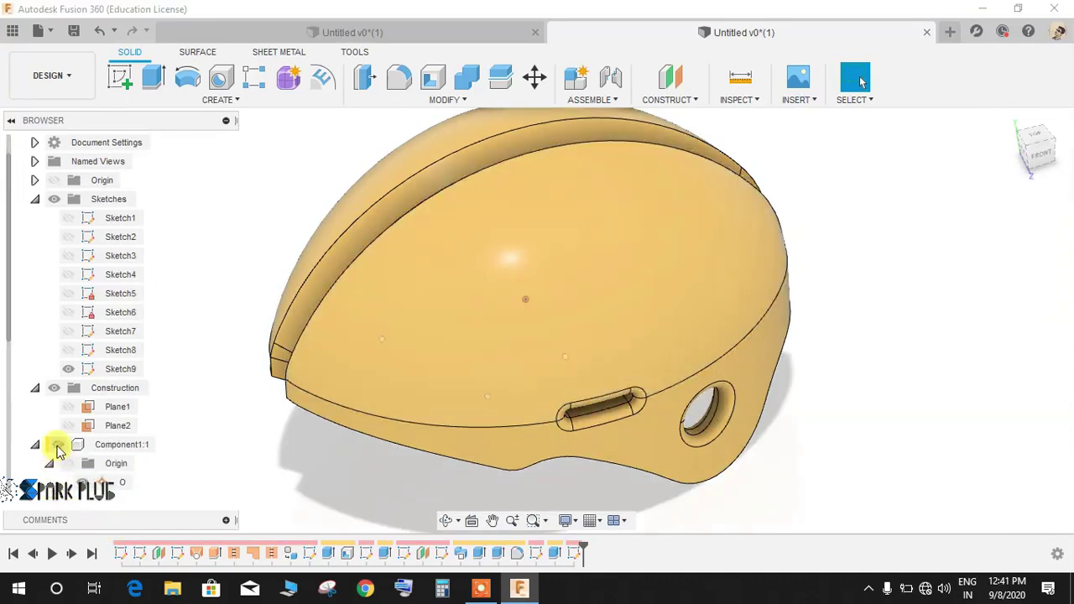
click(56, 445)
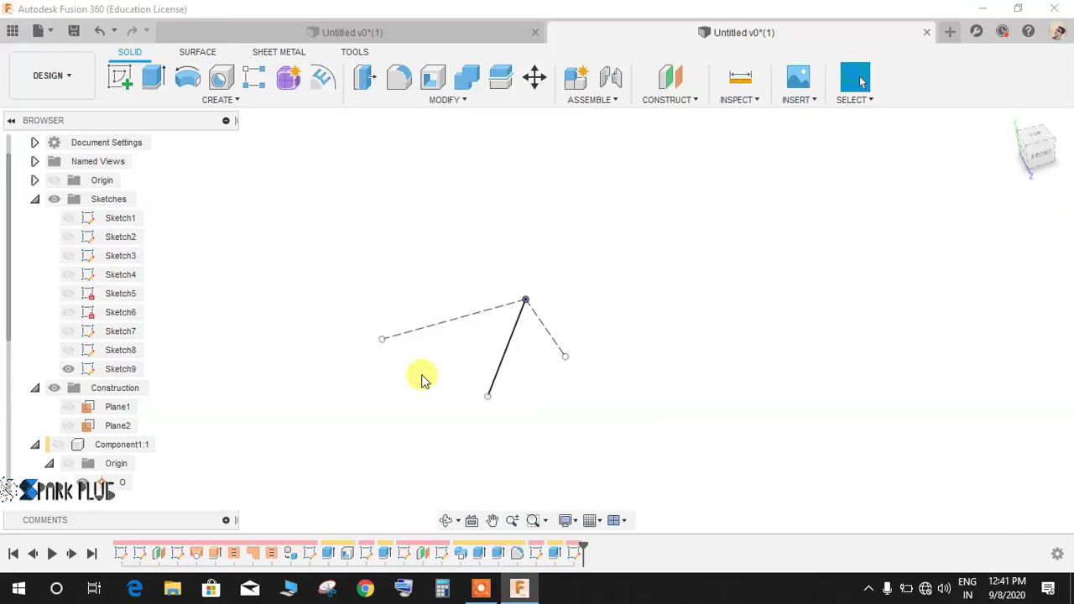
key(m)
click(994, 216)
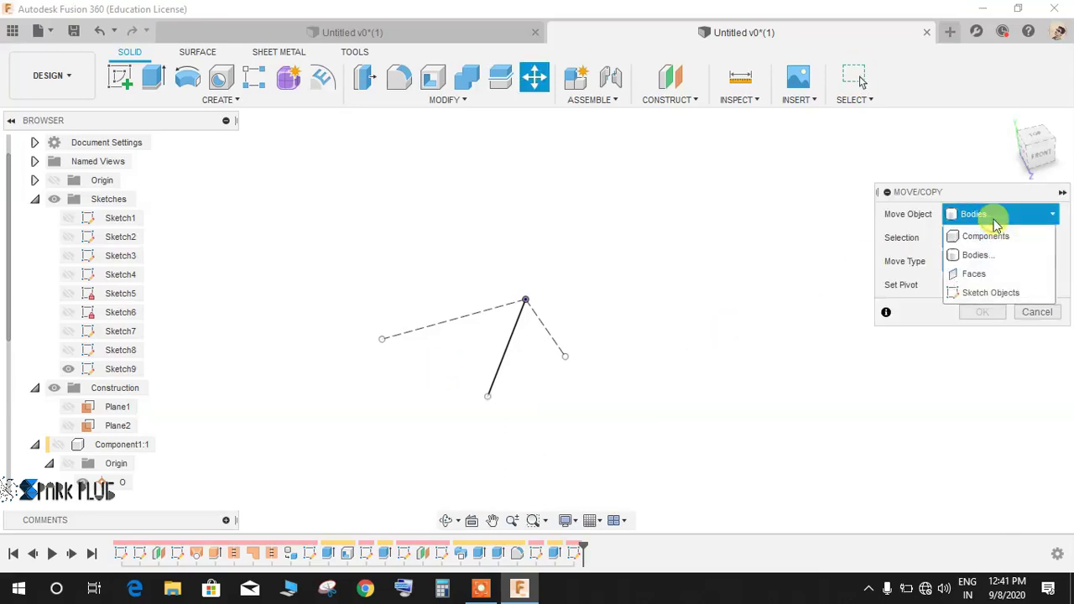
click(978, 293)
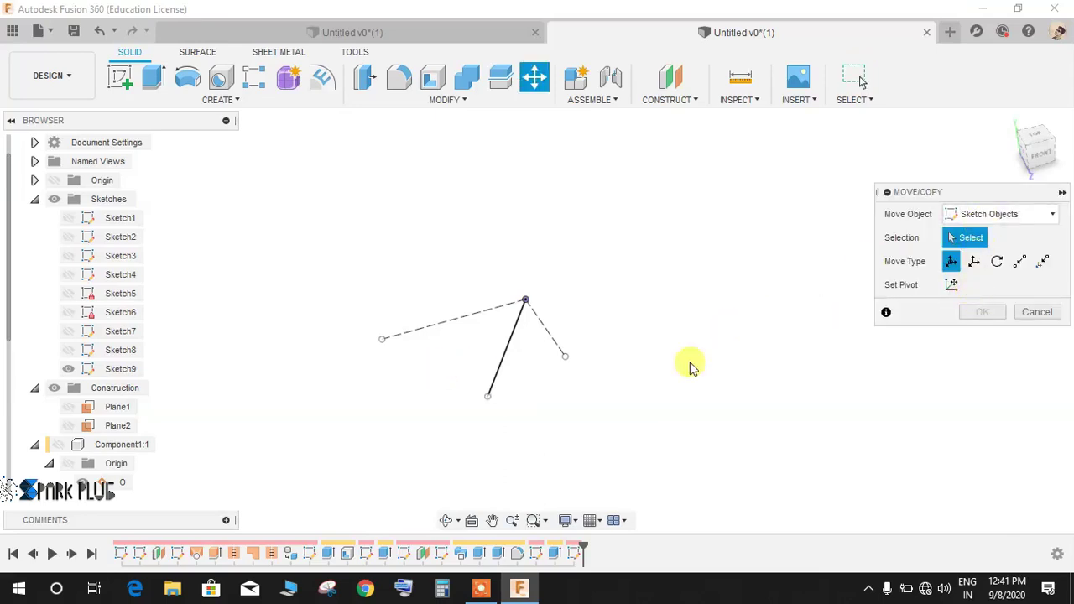
click(489, 409)
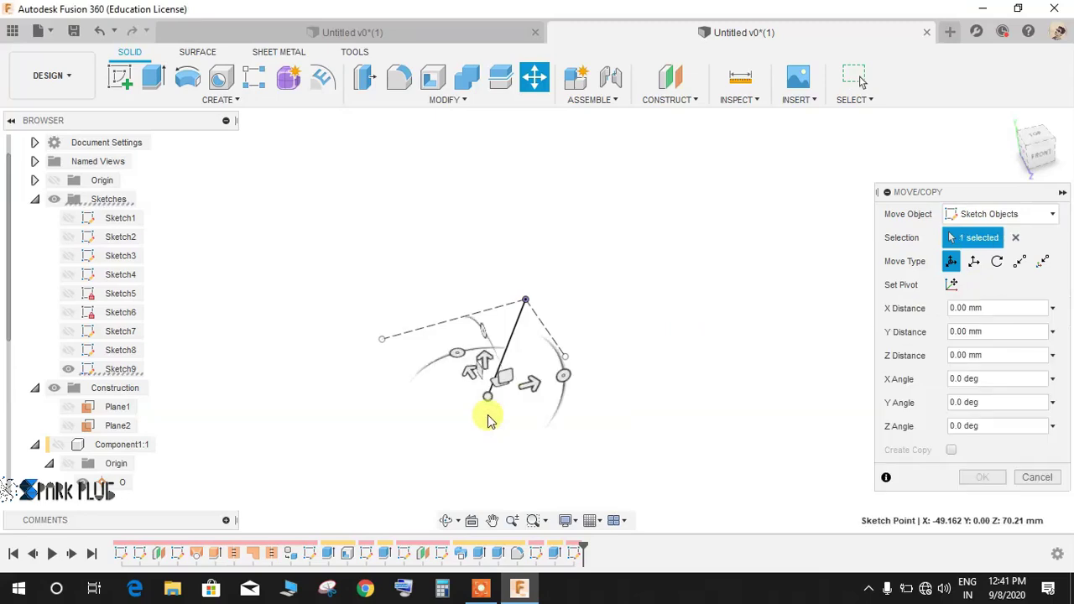
click(62, 444)
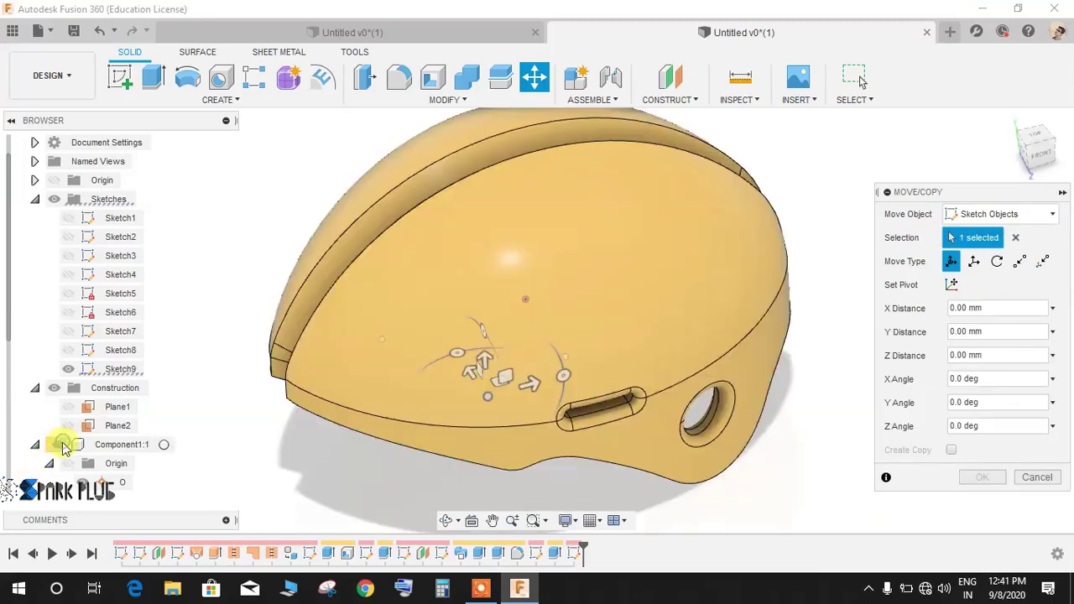
mouse_move(487, 361)
mouse_down()
mouse_move(473, 296)
mouse_move(551, 305)
mouse_up()
shift+middle_drag(551, 305, 487, 319)
drag(475, 278, 477, 261)
shift+middle_drag(567, 302, 573, 278)
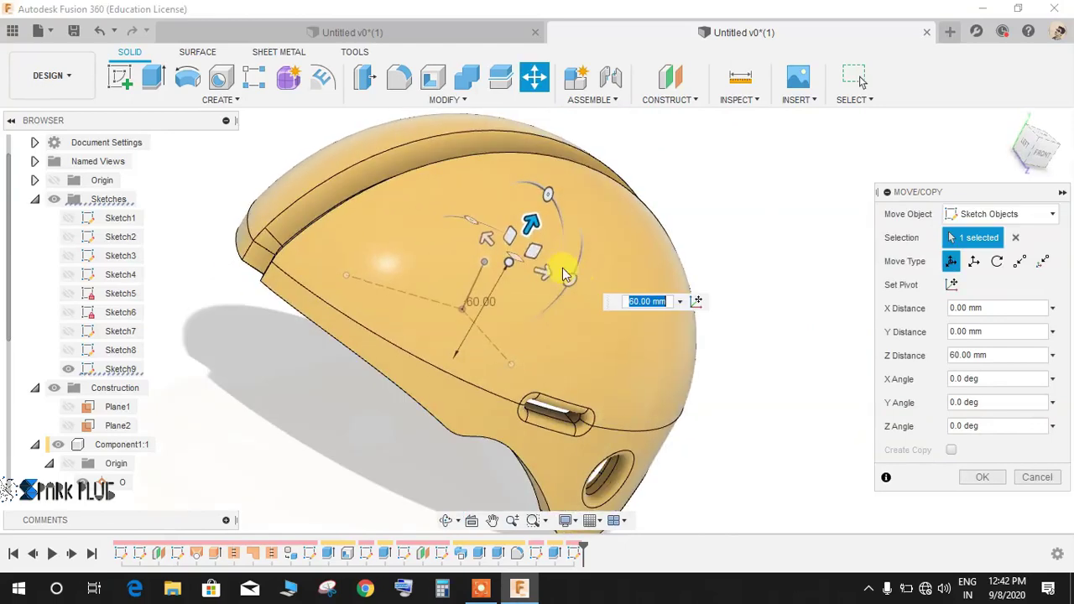
click(990, 474)
Step: Create a Plane Along Path on the raised slanted line, at its outer end with a proportional distance of 1.00
mouse_move(599, 209)
shift+middle_down()
mouse_move(517, 194)
mouse_move(701, 338)
shift+middle_up()
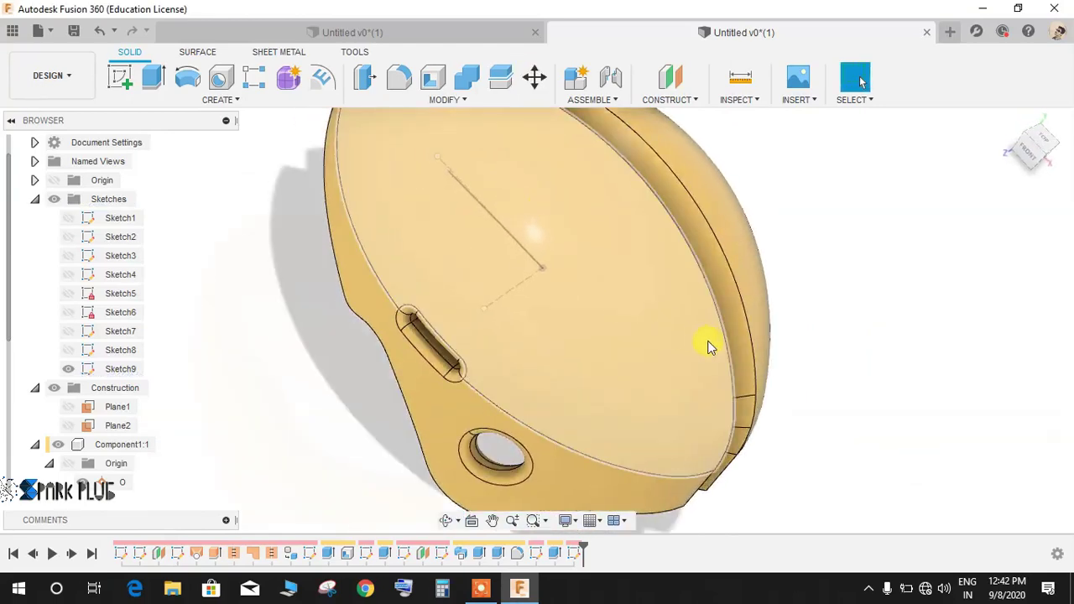
scroll(701, 339, down, 2)
click(1008, 123)
scroll(400, 378, up, 2)
shift+middle_drag(528, 411, 629, 406)
scroll(588, 287, up, 2)
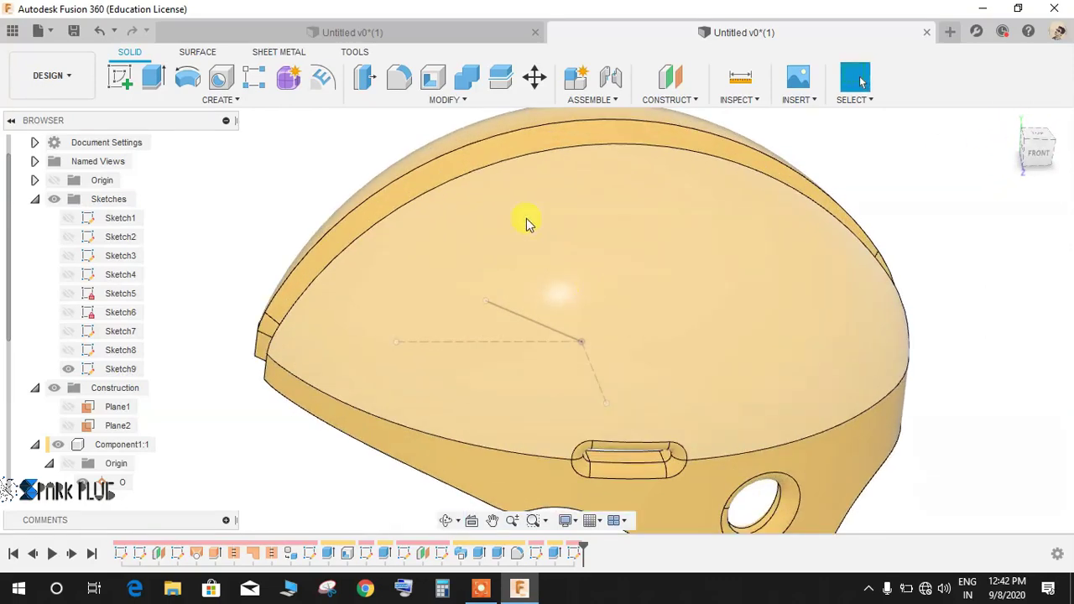
click(675, 103)
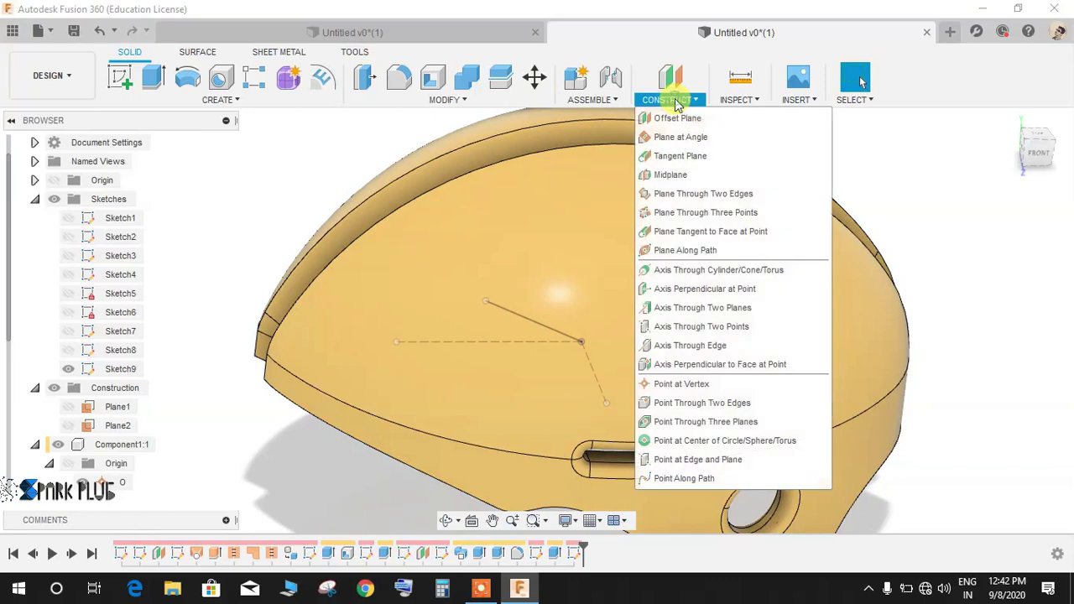
click(687, 251)
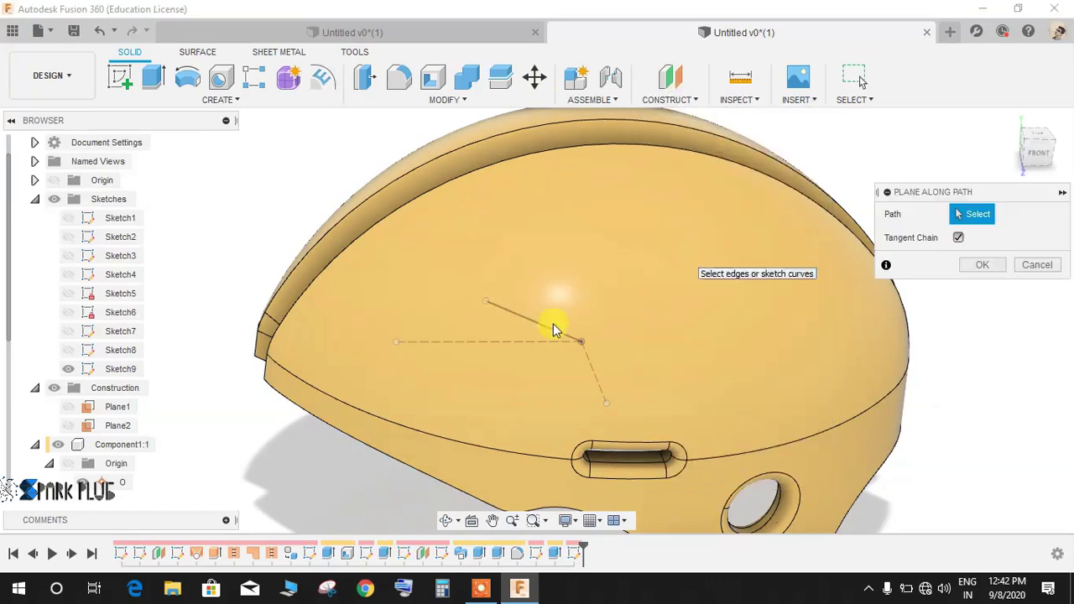
click(515, 313)
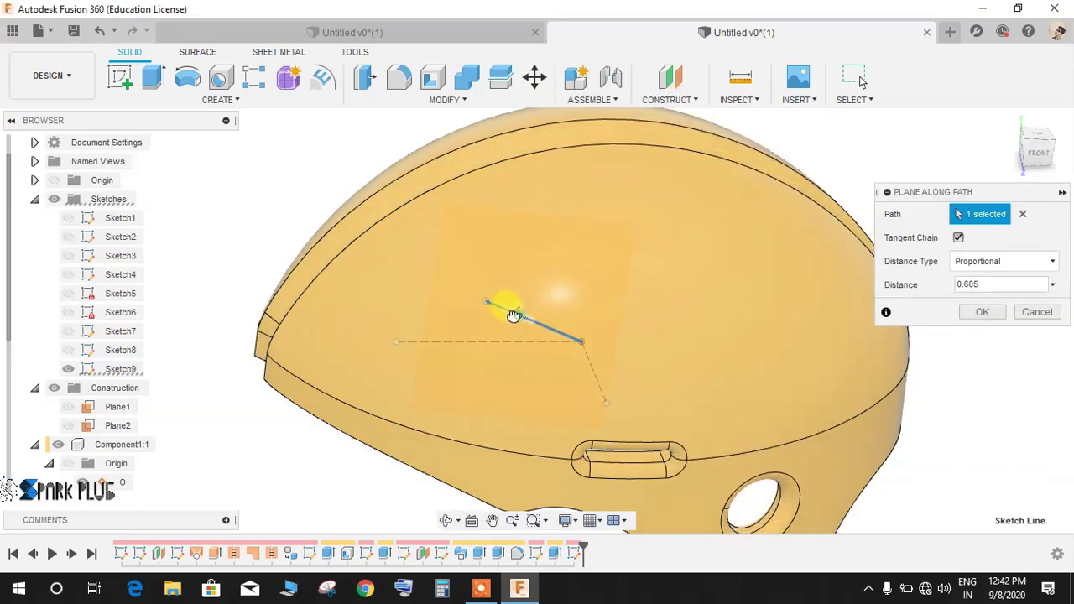
shift+middle_drag(450, 303, 394, 297)
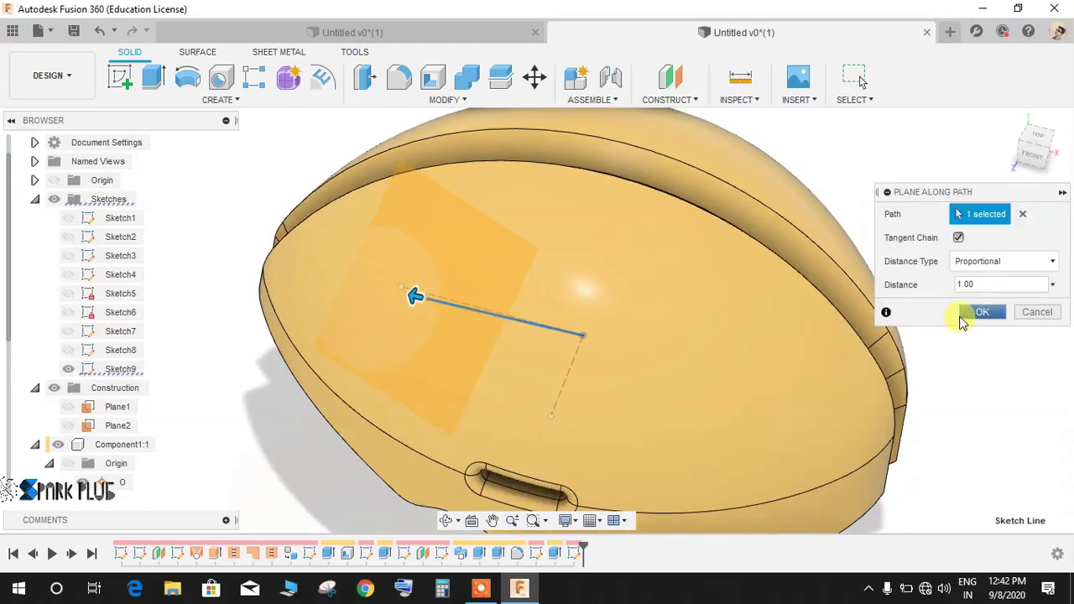
click(962, 323)
Step: Start a new sketch on the plane at the slanted line's end and bring up the slot types
scroll(532, 354, down, 3)
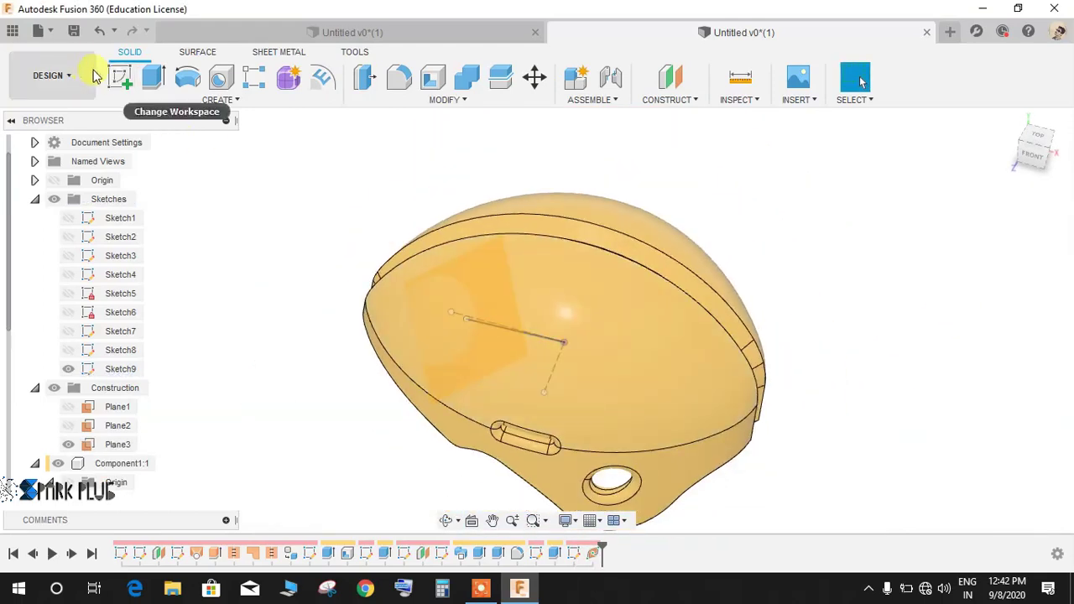
click(119, 80)
click(467, 277)
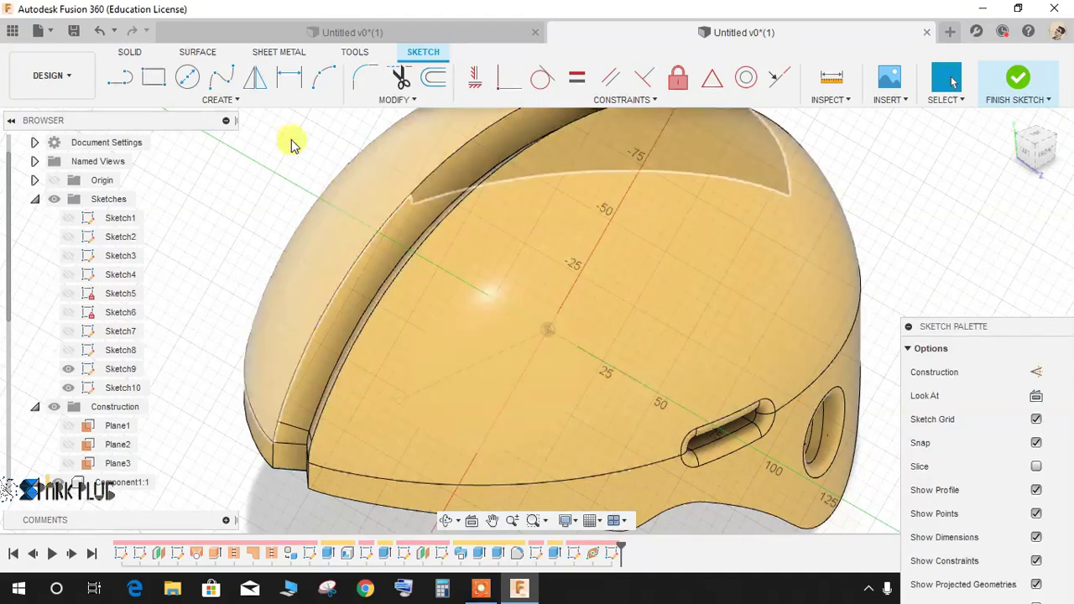
click(206, 99)
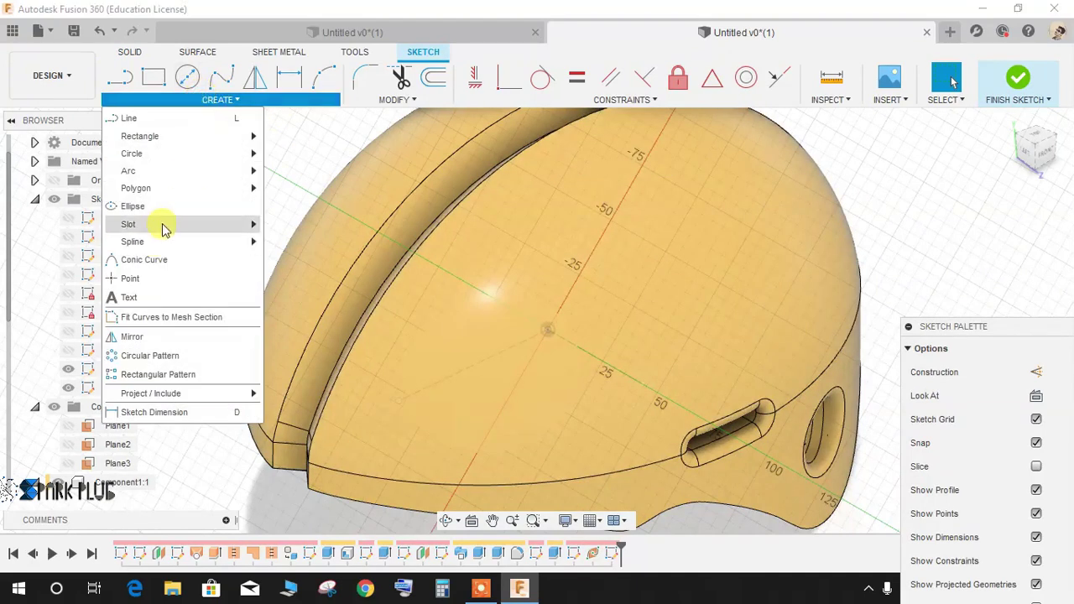
mouse_move(233, 225)
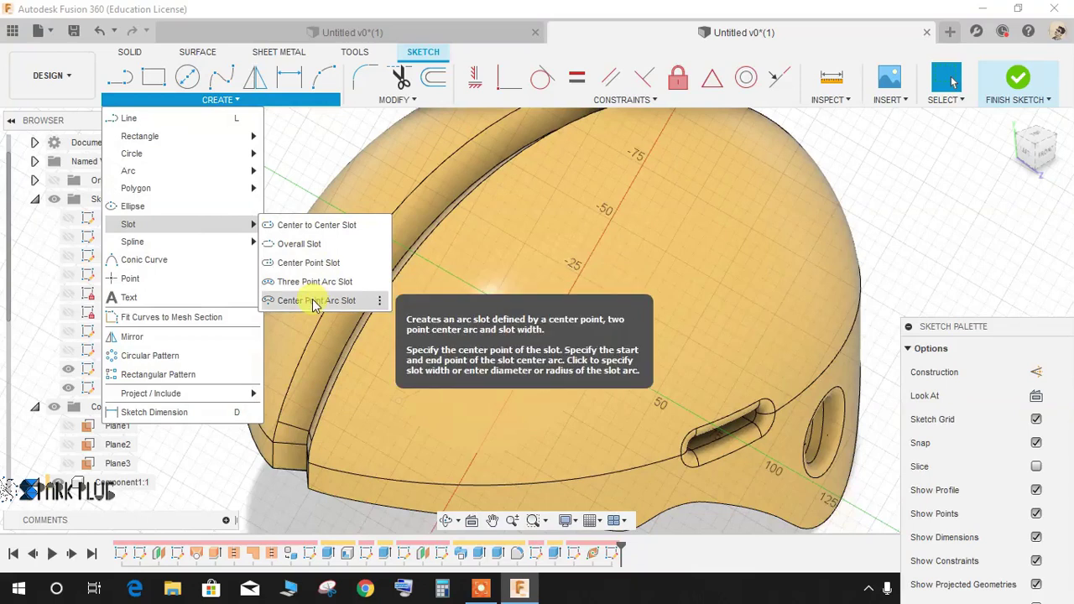